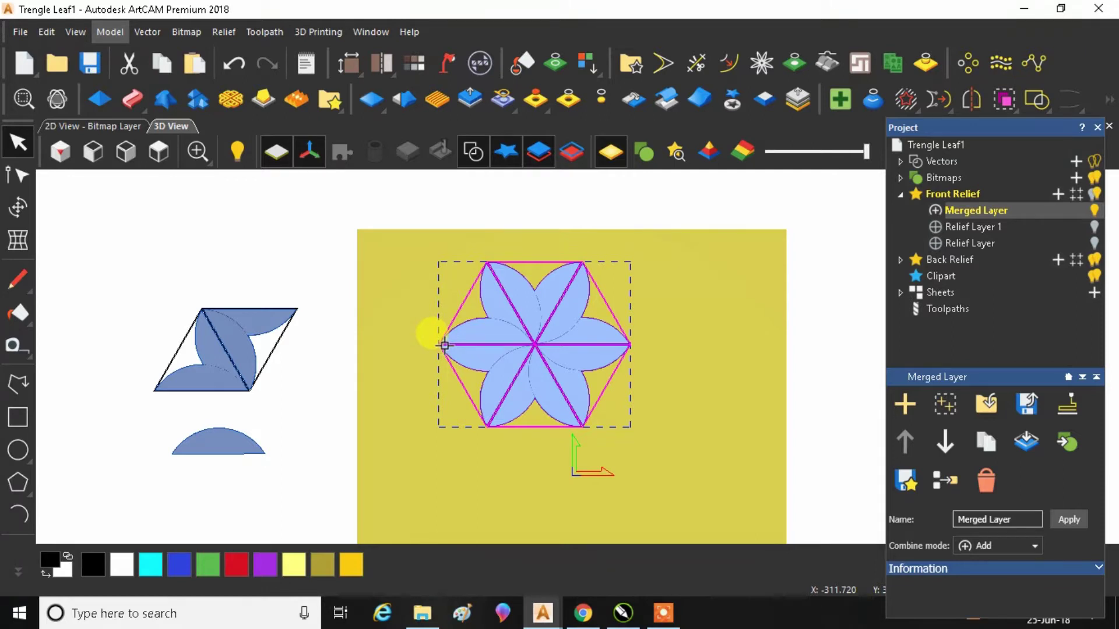
# Bring up the CorelDRAW file 3D patern.cdr and zoom in on the leaf-tile reference photo
pyautogui.moveTo(621, 611)
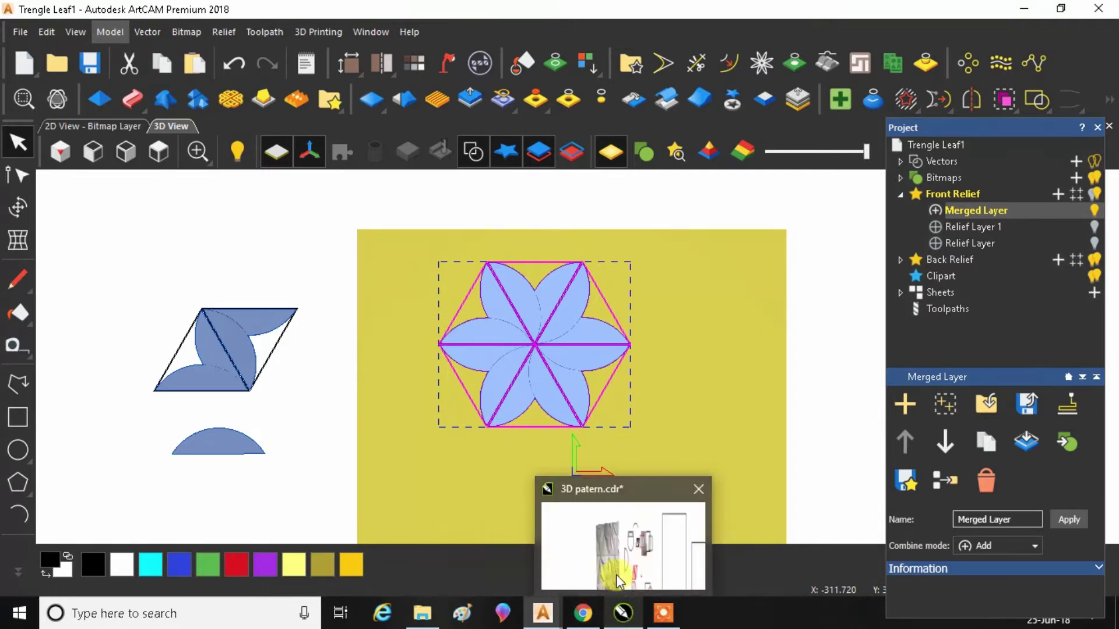
pyautogui.click(616, 575)
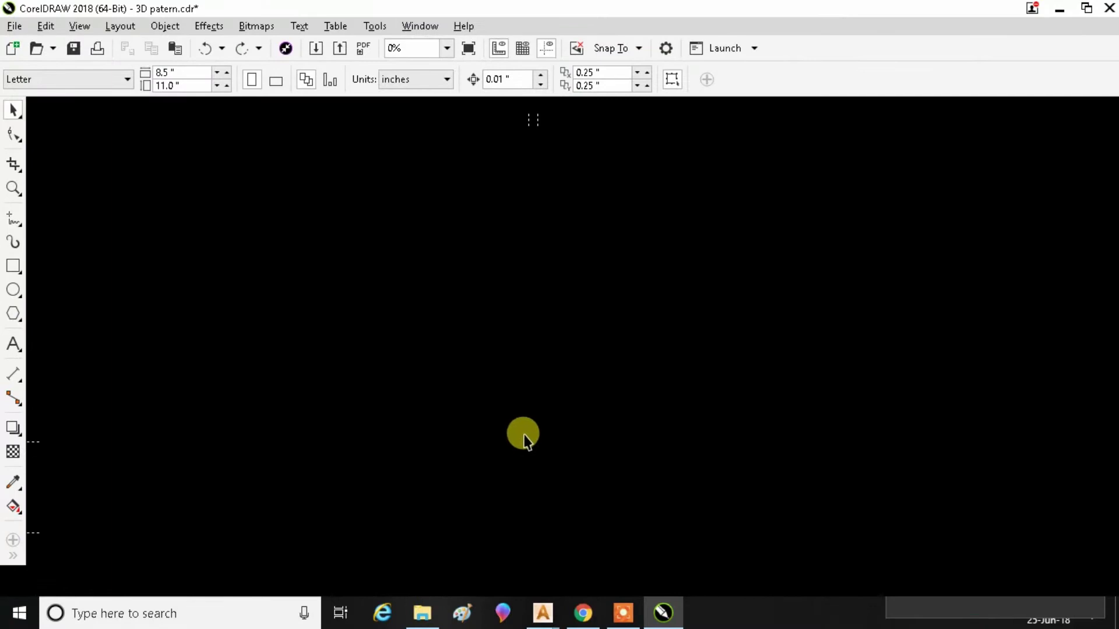
pyautogui.scroll(1, 425, 320)
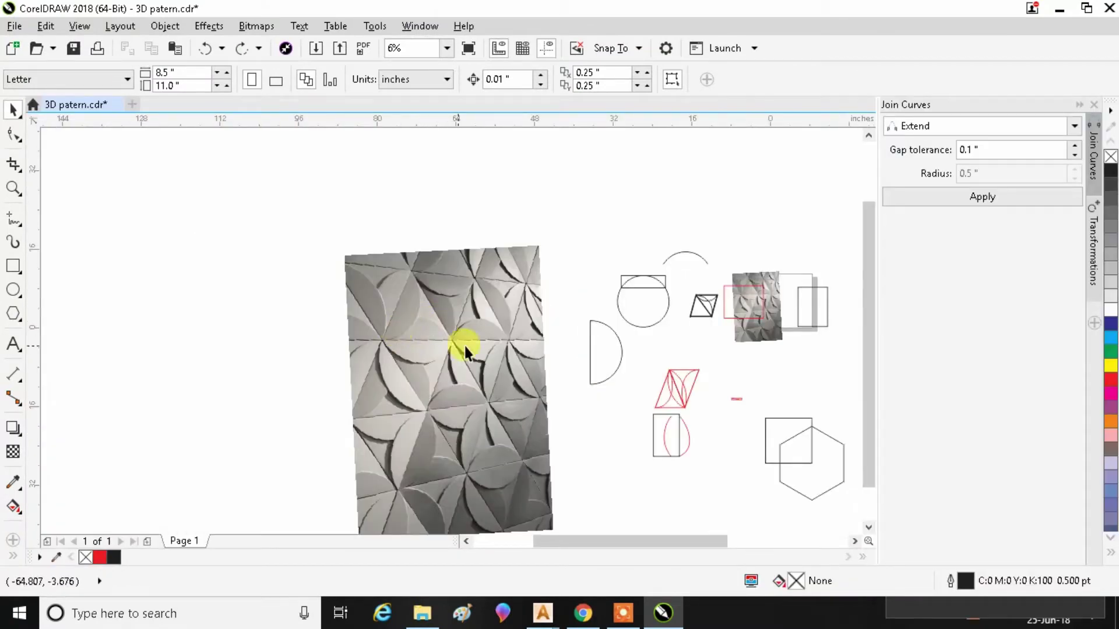
# Back in ArtCAM, nudge the copied flower hexagon rightward toward the original's right tip
pyautogui.moveTo(587, 622)
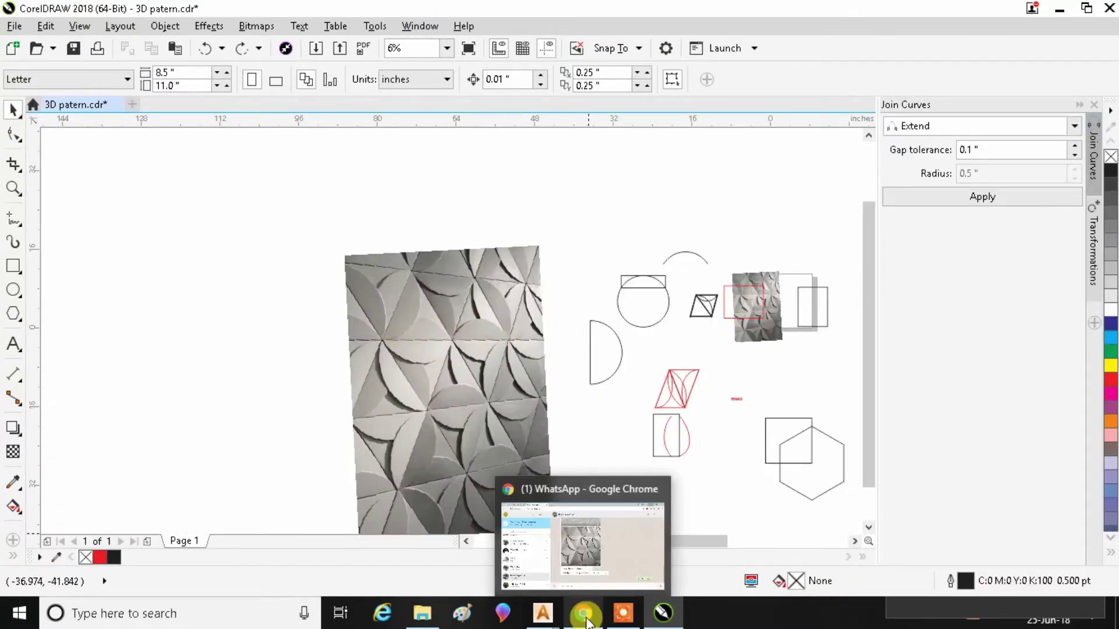
pyautogui.moveTo(542, 613)
pyautogui.click(621, 571)
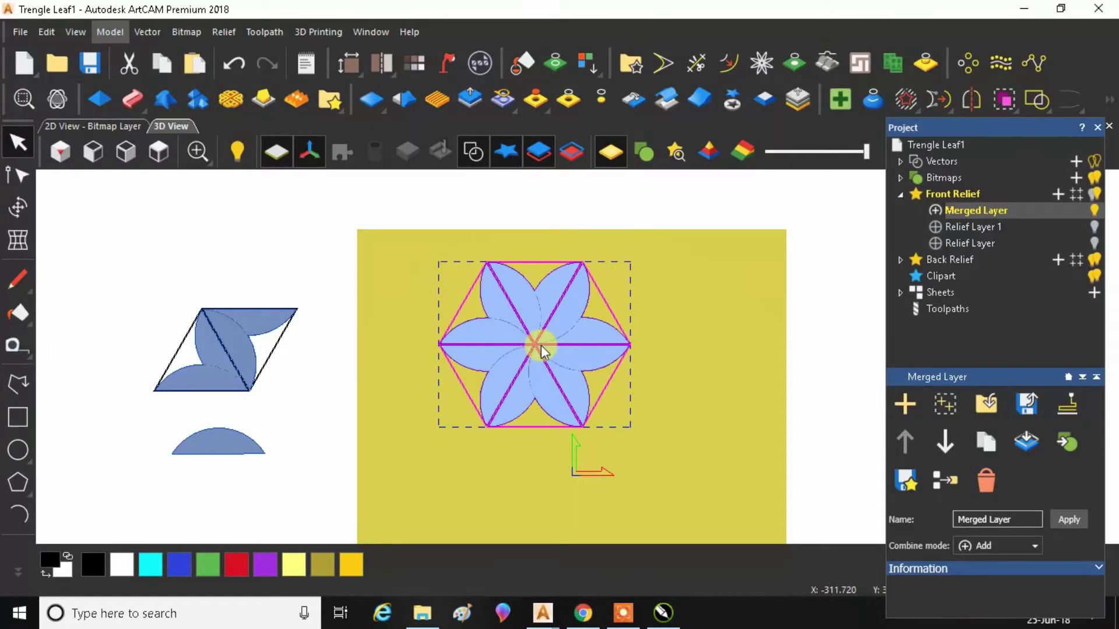
pyautogui.scroll(-6, 571, 327)
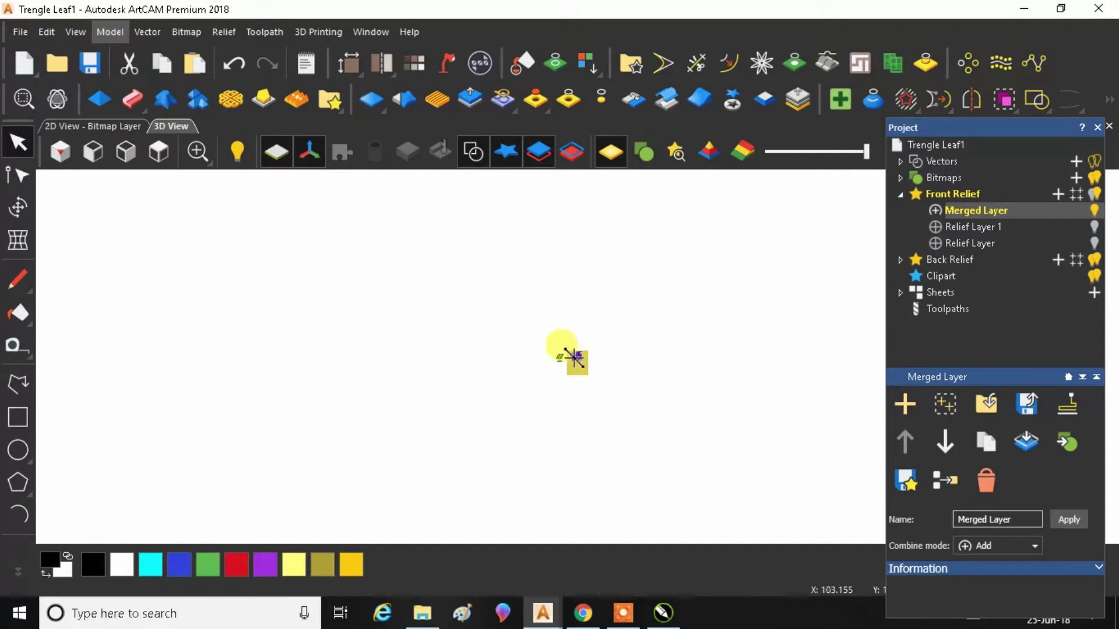
pyautogui.scroll(6, 576, 358)
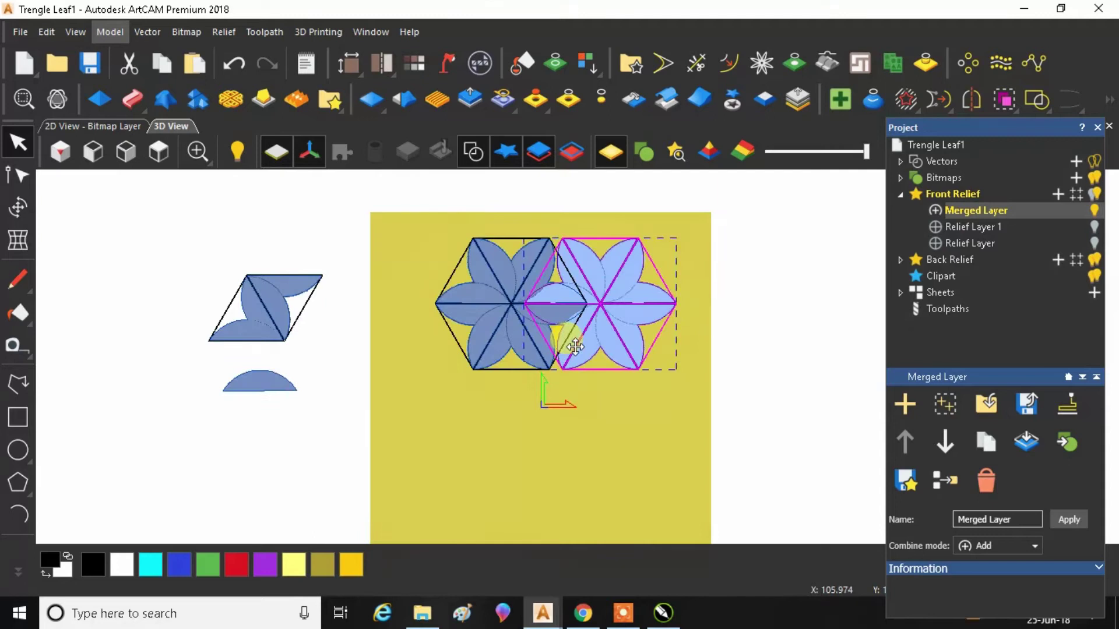
pyautogui.scroll(-1, 576, 344)
pyautogui.press('Right')
pyautogui.press('Right')
pyautogui.press('Right')
pyautogui.press('Right')
pyautogui.press('Right')
pyautogui.scroll(2, 575, 335)
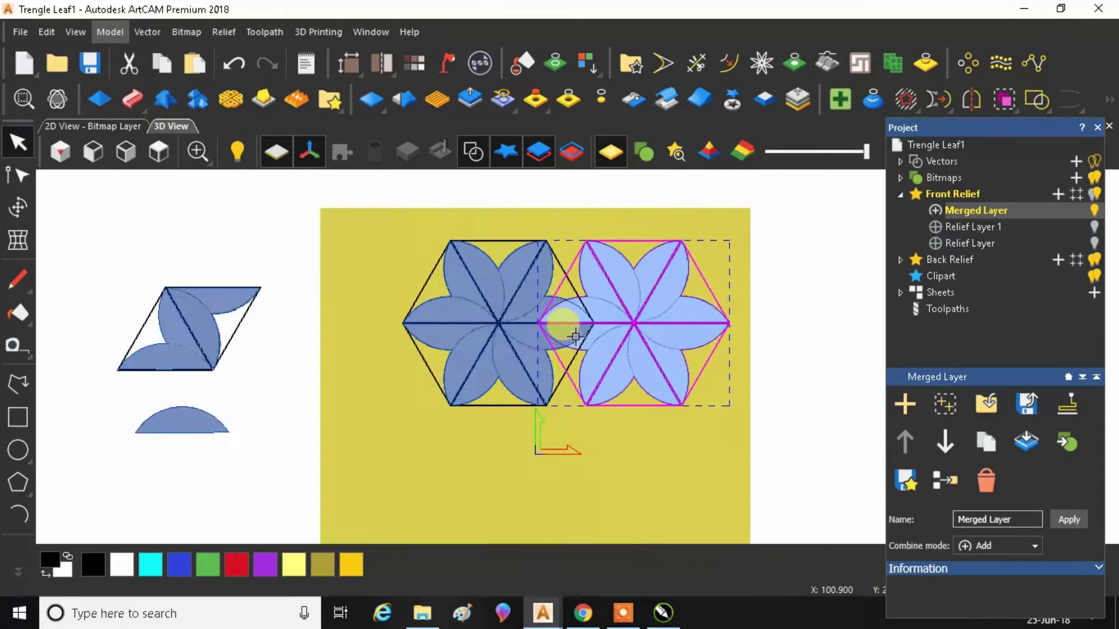
pyautogui.scroll(-2, 576, 334)
pyautogui.scroll(1, 576, 335)
pyautogui.press('Right')
pyautogui.press('Right')
pyautogui.press('Right')
pyautogui.press('Right')
pyautogui.press('Right')
pyautogui.press('Right')
pyautogui.press('Right')
pyautogui.press('Right')
pyautogui.press('Right')
pyautogui.press('Right')
pyautogui.press('Right')
pyautogui.press('Right')
pyautogui.press('Right')
pyautogui.scroll(4, 590, 344)
pyautogui.scroll(4, 594, 344)
pyautogui.press('Right')
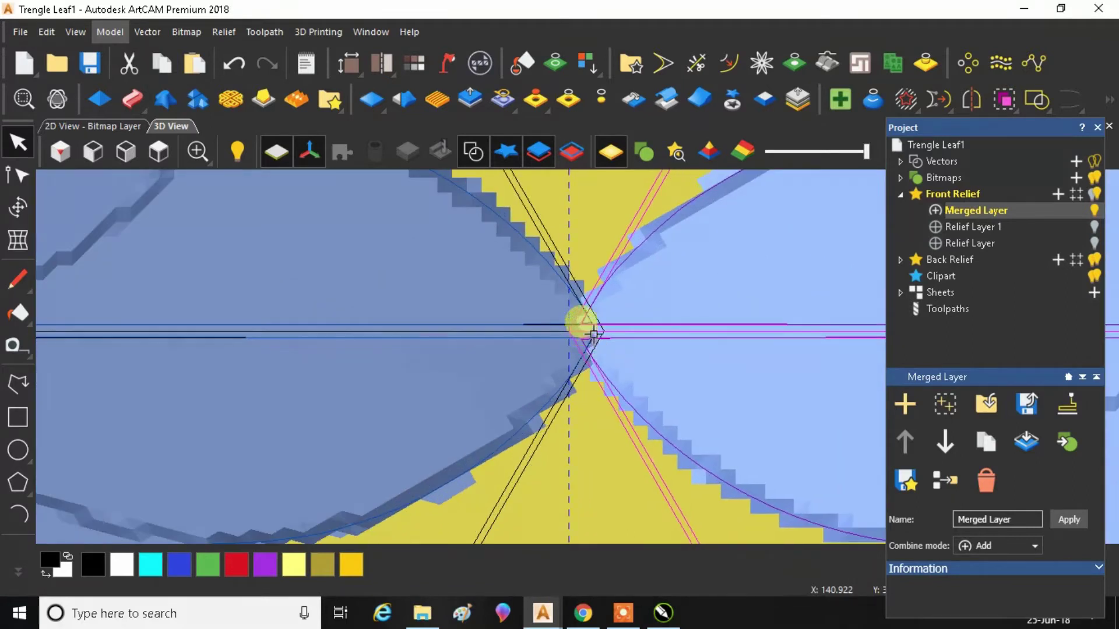
# Keep nudging the copied flower and its relief right until the two tips meet
pyautogui.scroll(2, 594, 335)
pyautogui.scroll(2, 594, 333)
pyautogui.scroll(2, 596, 332)
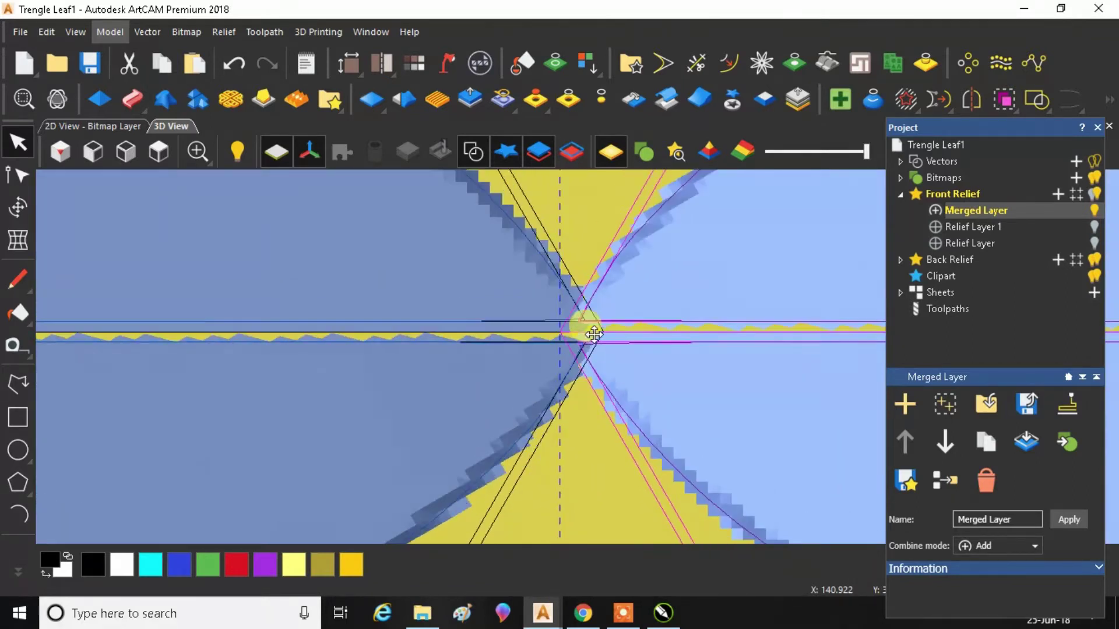
pyautogui.press('Right')
pyautogui.press('Right')
pyautogui.press('Right')
pyautogui.scroll(-1, 602, 321)
pyautogui.press('Right')
pyautogui.press('Right')
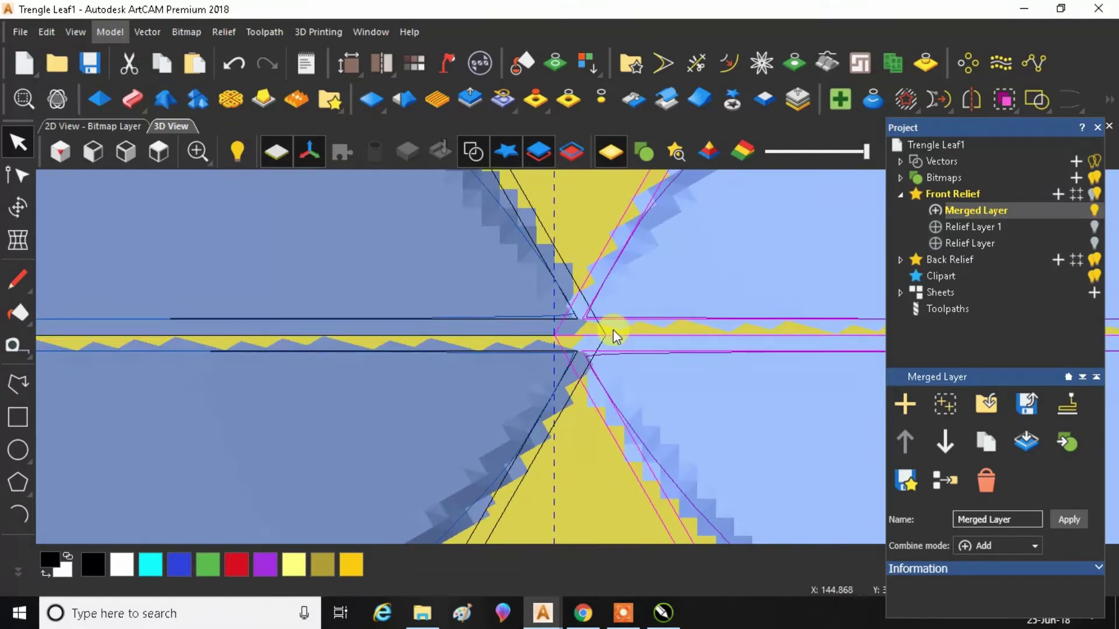
pyautogui.scroll(1, 613, 330)
pyautogui.press('Right')
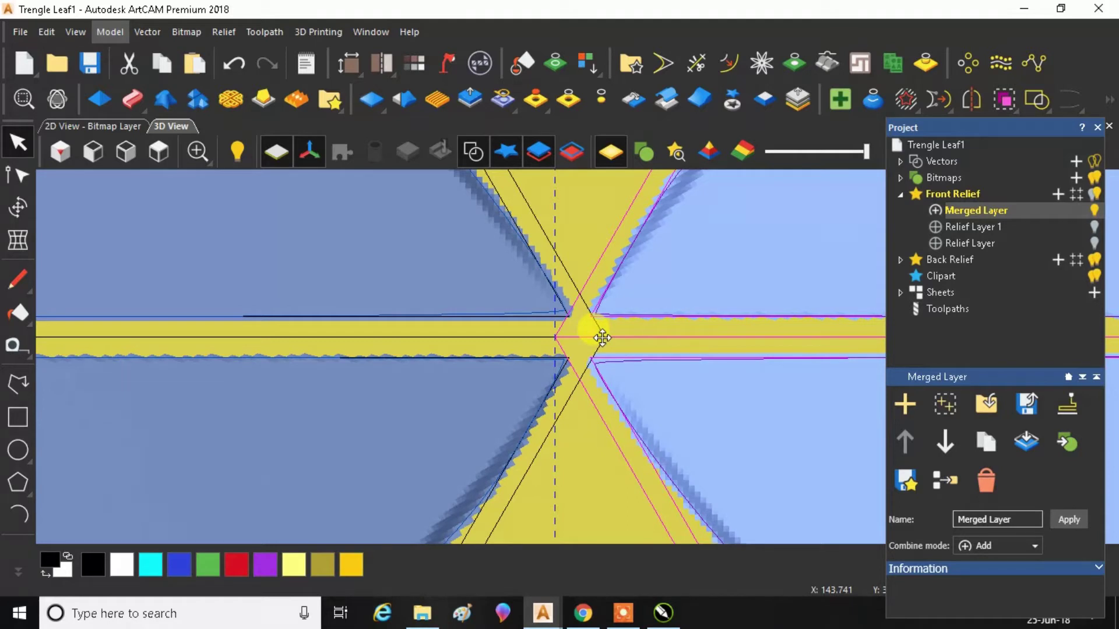
pyautogui.click(602, 338)
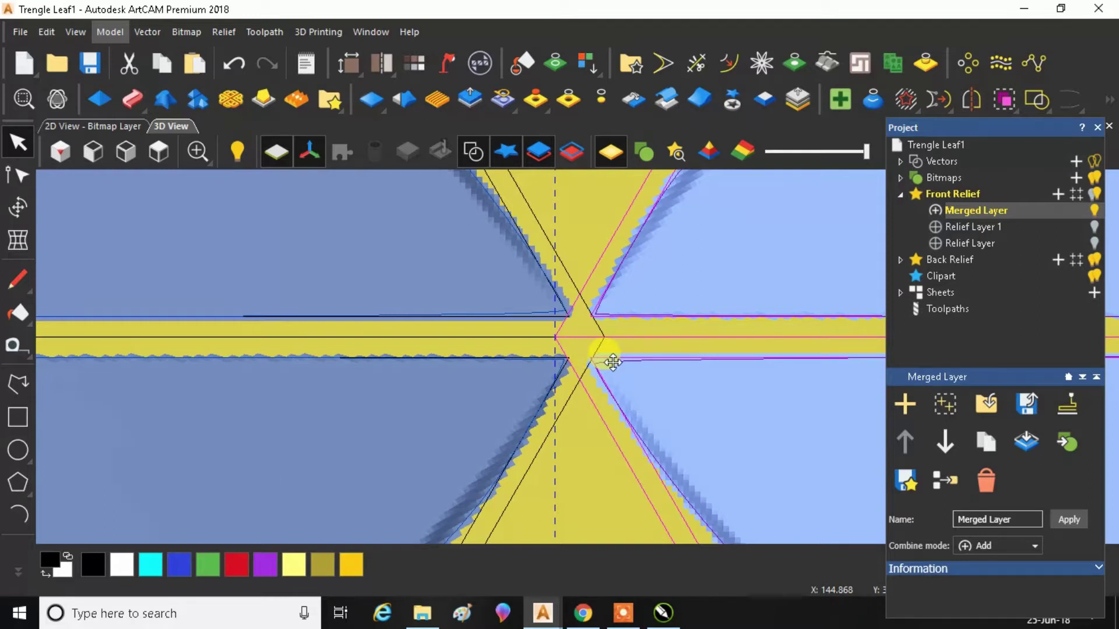
pyautogui.press('Right')
pyautogui.press('Right')
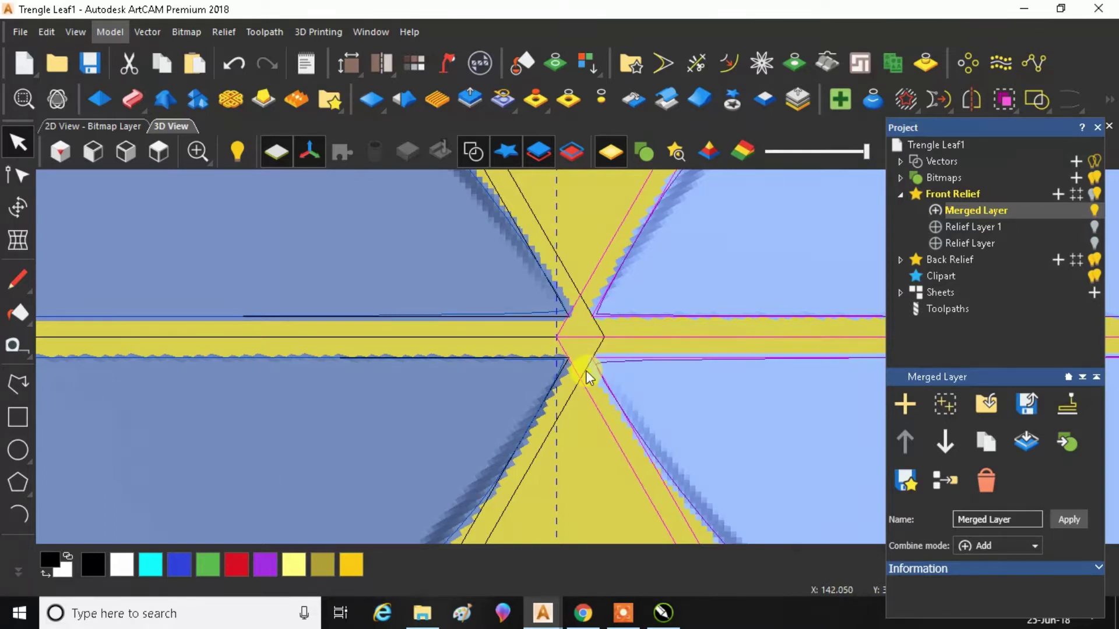
pyautogui.press('Right')
pyautogui.press('Right')
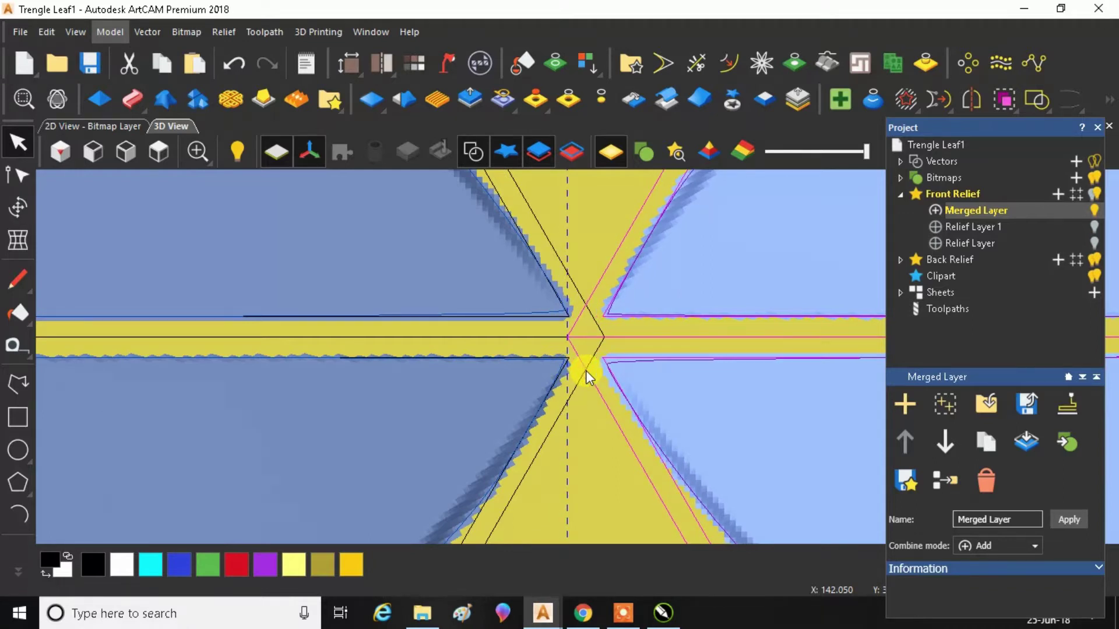
# Zoom out to check the fit, then switch to the CorelDRAW reference drawing
pyautogui.scroll(-4, 579, 356)
pyautogui.scroll(-3, 587, 361)
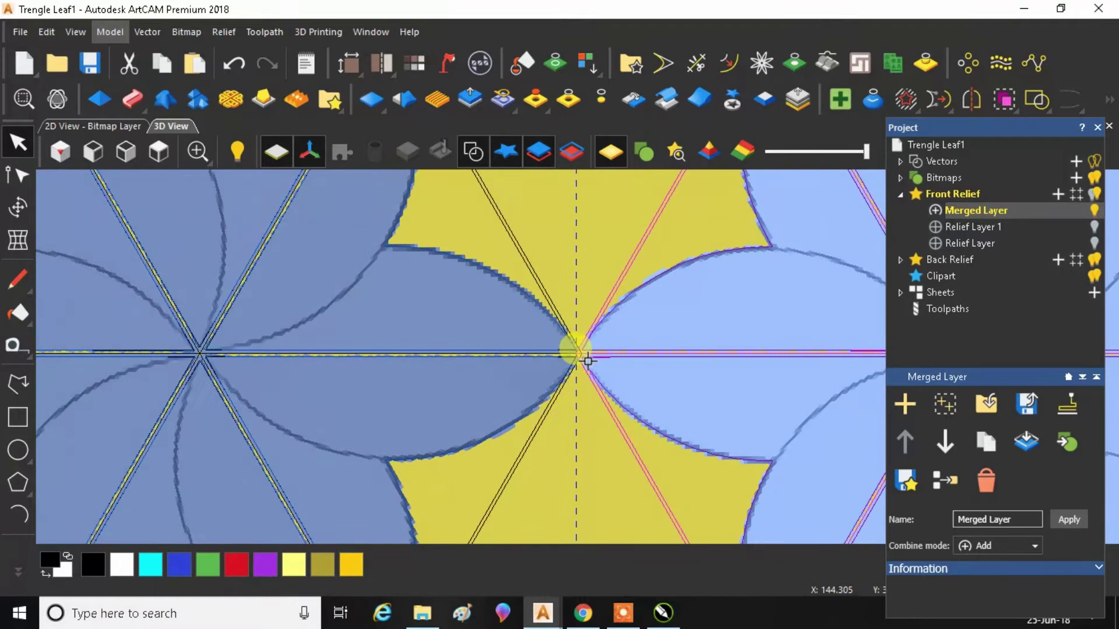
pyautogui.scroll(-2, 573, 334)
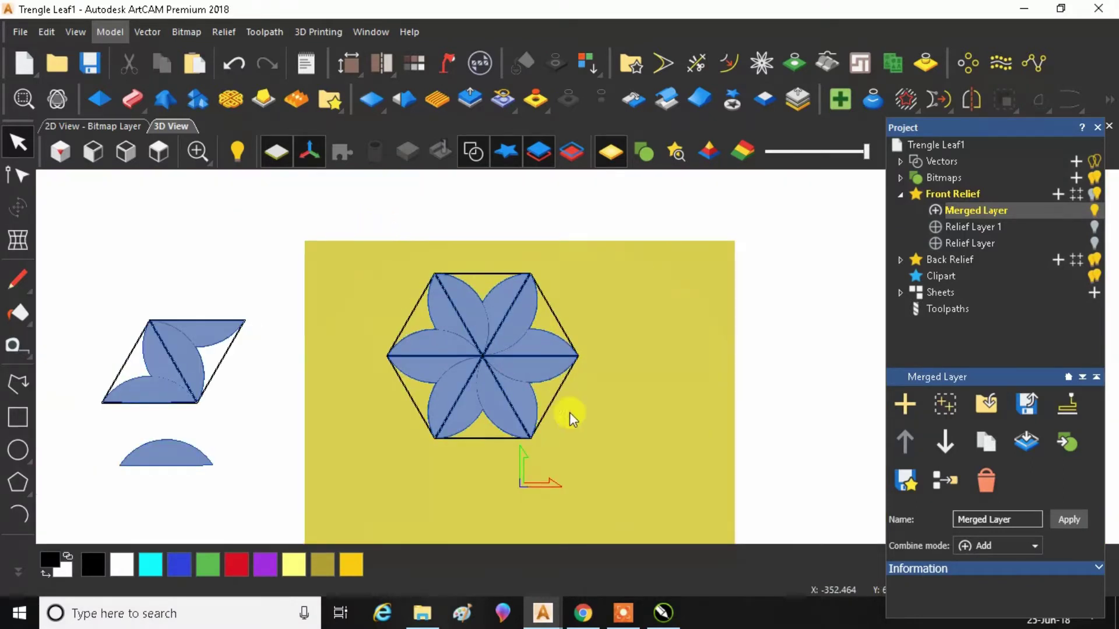
pyautogui.moveTo(663, 612)
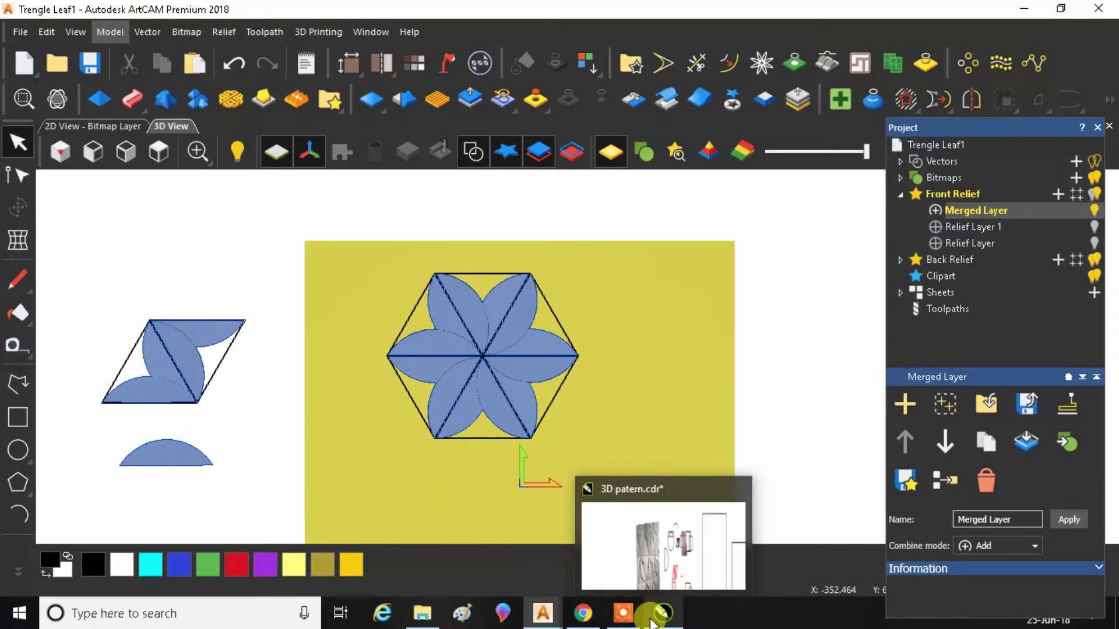
pyautogui.click(634, 561)
# Zoom over the leaf-tile wall photo in CorelDRAW, then switch back to Trengle Leaf1
pyautogui.scroll(-1, 441, 317)
pyautogui.scroll(1, 444, 361)
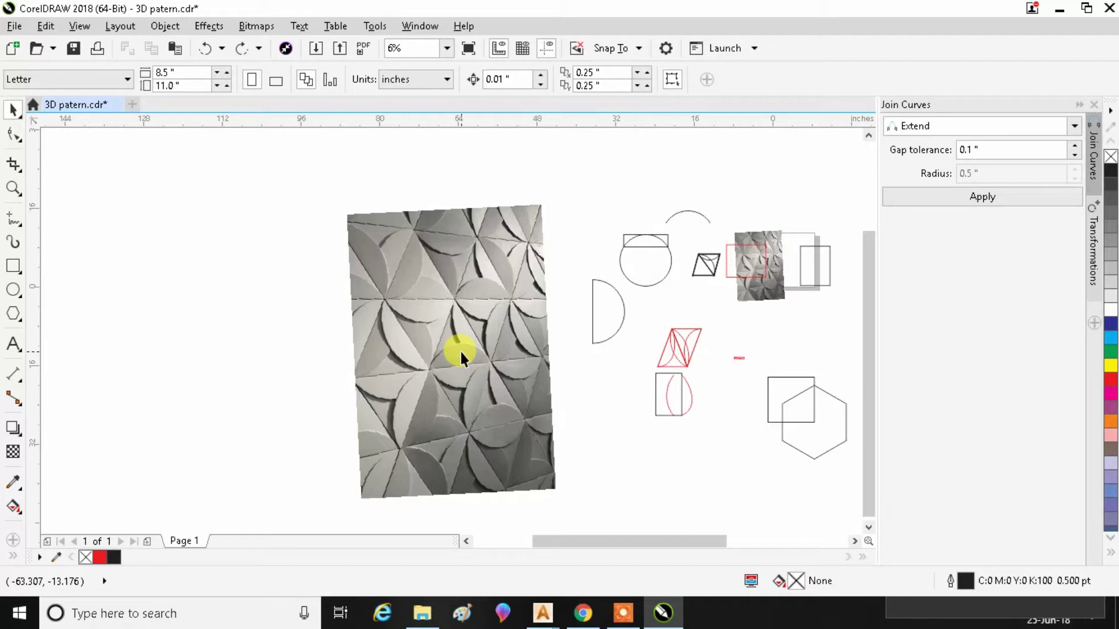
pyautogui.moveTo(663, 612)
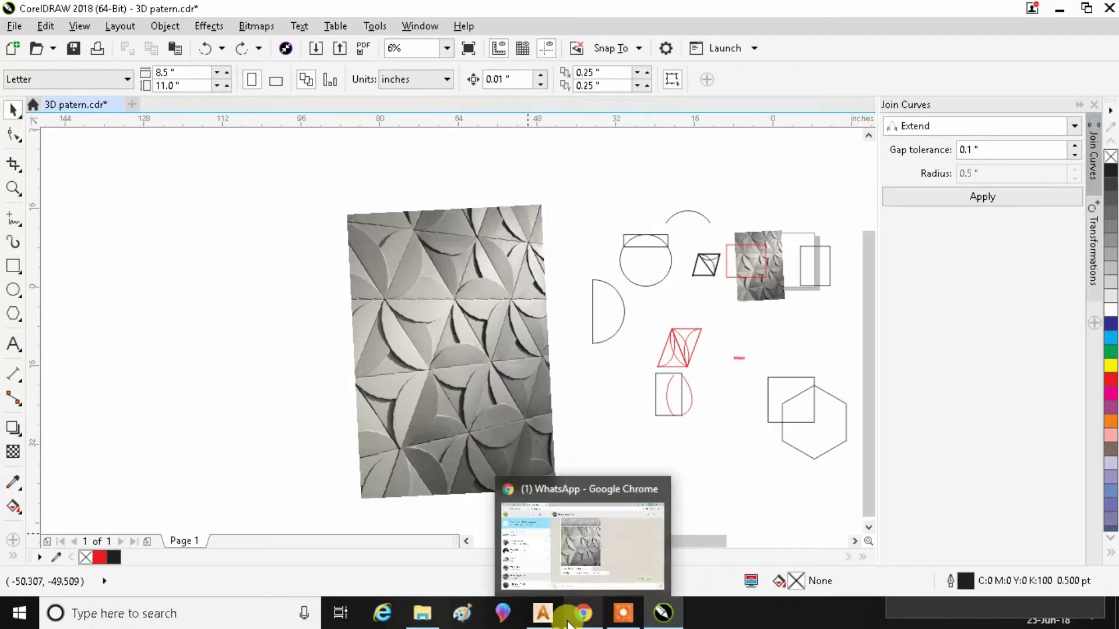
pyautogui.moveTo(542, 612)
pyautogui.click(641, 571)
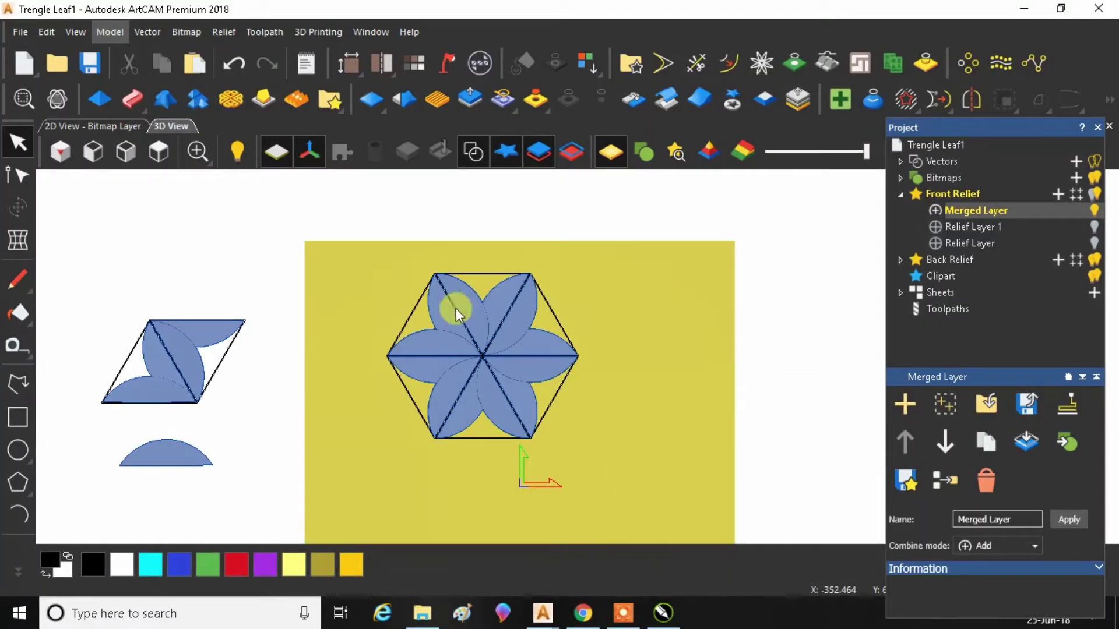
# Select the whole flower hexagon with its relief and move a copy downward
pyautogui.moveTo(565, 433); pyautogui.dragTo(631, 480)
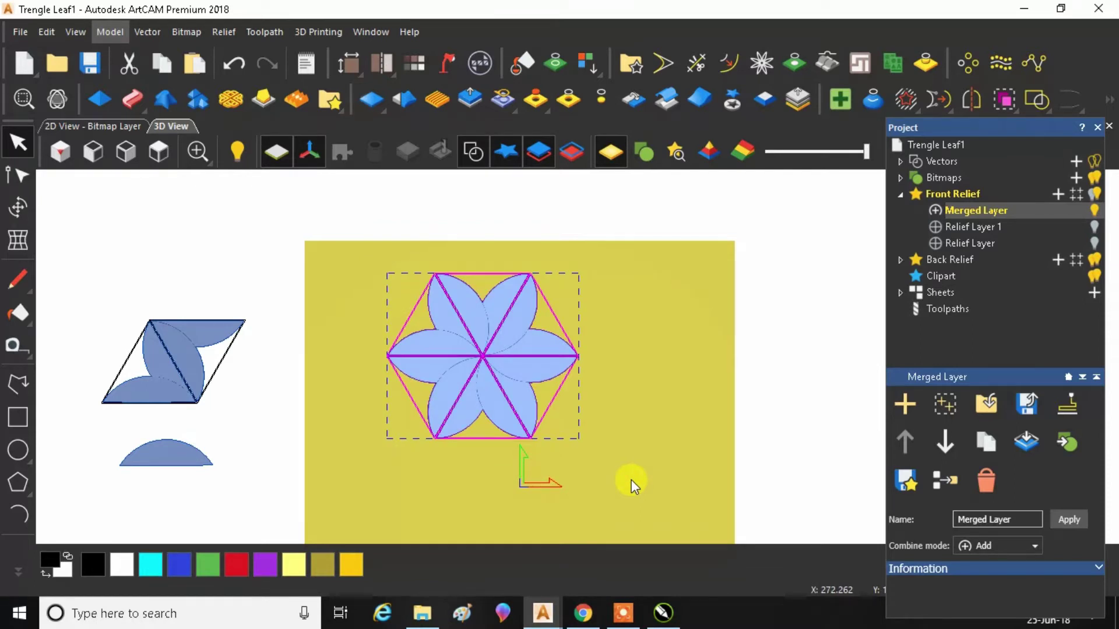
pyautogui.scroll(-4, 560, 385)
pyautogui.scroll(1, 547, 385)
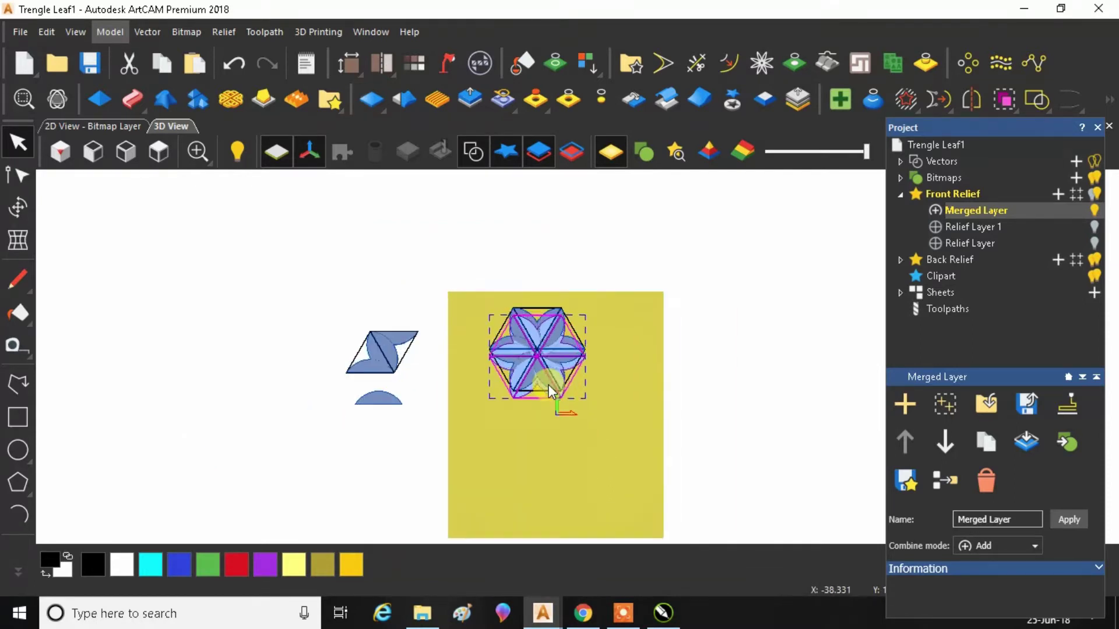
pyautogui.press('Down')
pyautogui.press('Down')
pyautogui.press('Down')
pyautogui.press('Down')
pyautogui.press('Down')
pyautogui.press('Down')
pyautogui.press('Down')
pyautogui.press('Down')
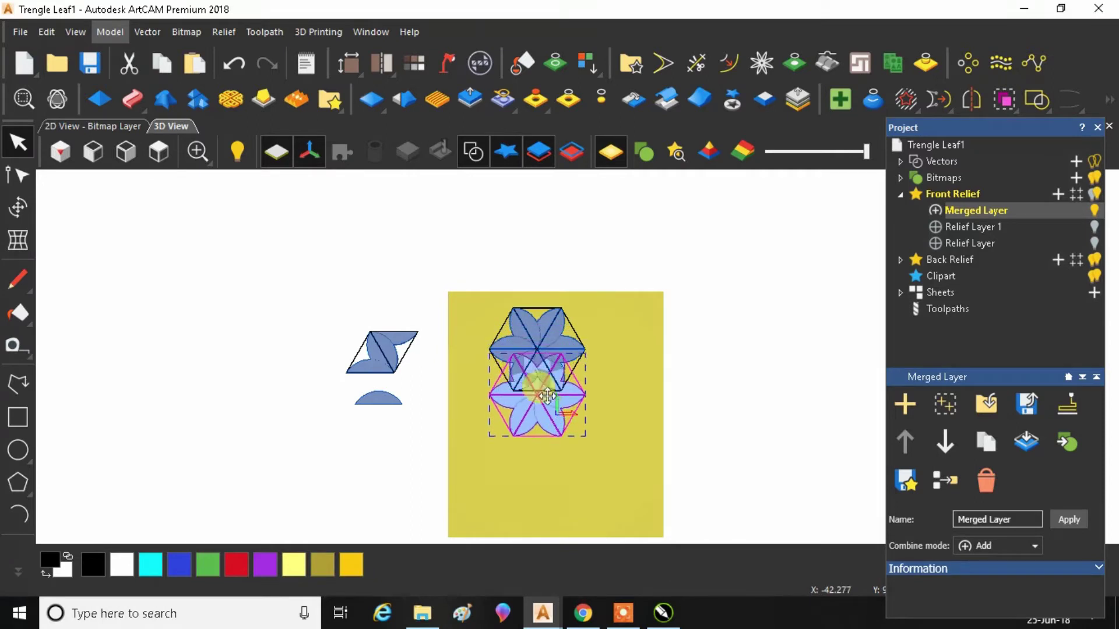
pyautogui.press('Down')
pyautogui.press('Down')
pyautogui.press('Down')
pyautogui.press('Down')
pyautogui.press('Down')
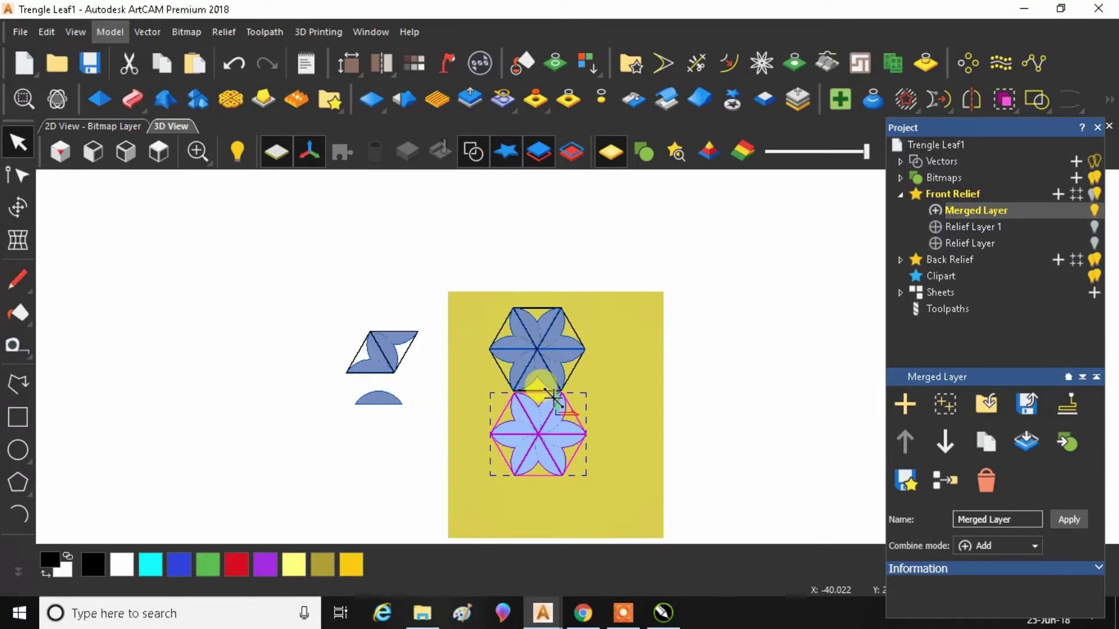
# Shift the copy right and up until it touches the original's lower-right edge, then view CorelDRAW
pyautogui.moveTo(554, 398); pyautogui.dragTo(589, 378)
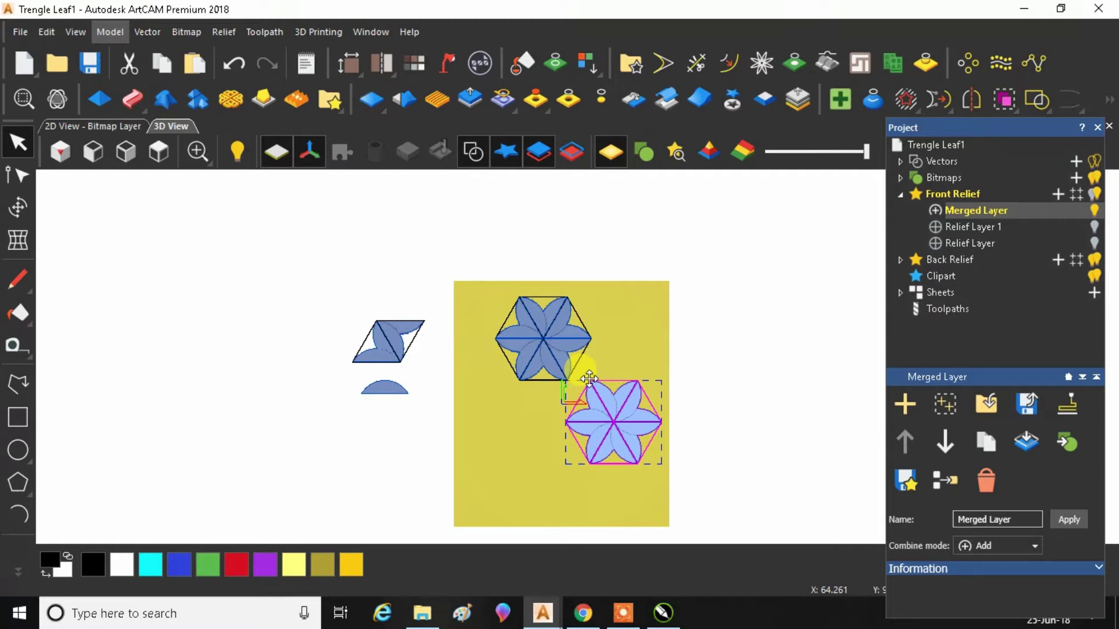
pyautogui.scroll(1, 589, 380)
pyautogui.scroll(-1, 588, 380)
pyautogui.scroll(1, 590, 382)
pyautogui.moveTo(589, 380); pyautogui.dragTo(589, 367)
pyautogui.press('Up')
pyautogui.press('Up')
pyautogui.press('Up')
pyautogui.press('Up')
pyautogui.press('Up')
pyautogui.press('Up')
pyautogui.press('Up')
pyautogui.press('Up')
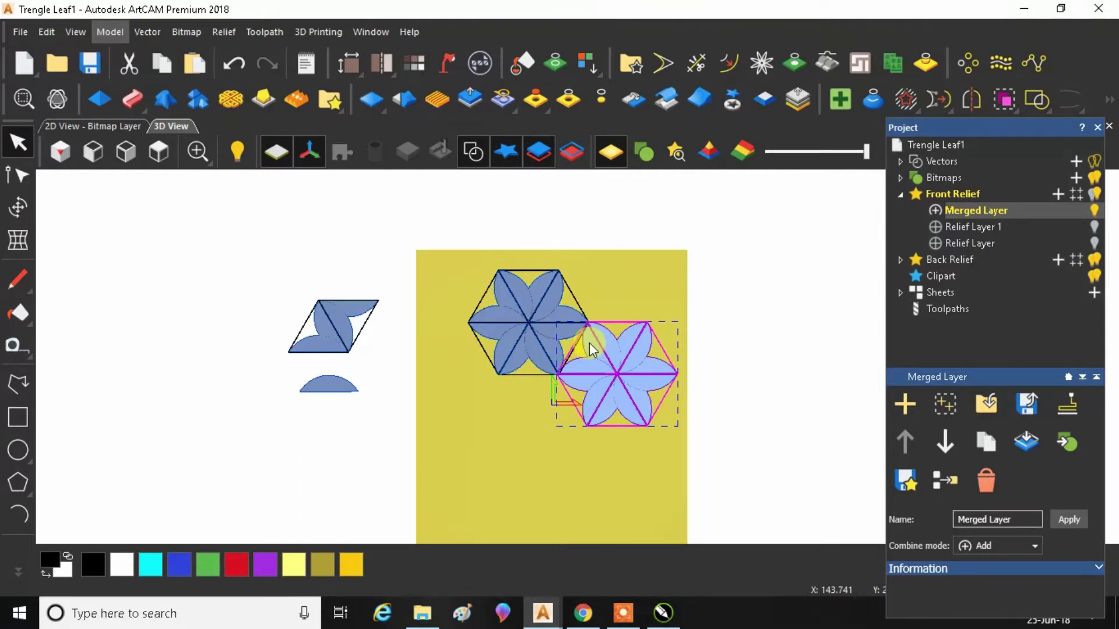
pyautogui.scroll(2, 591, 349)
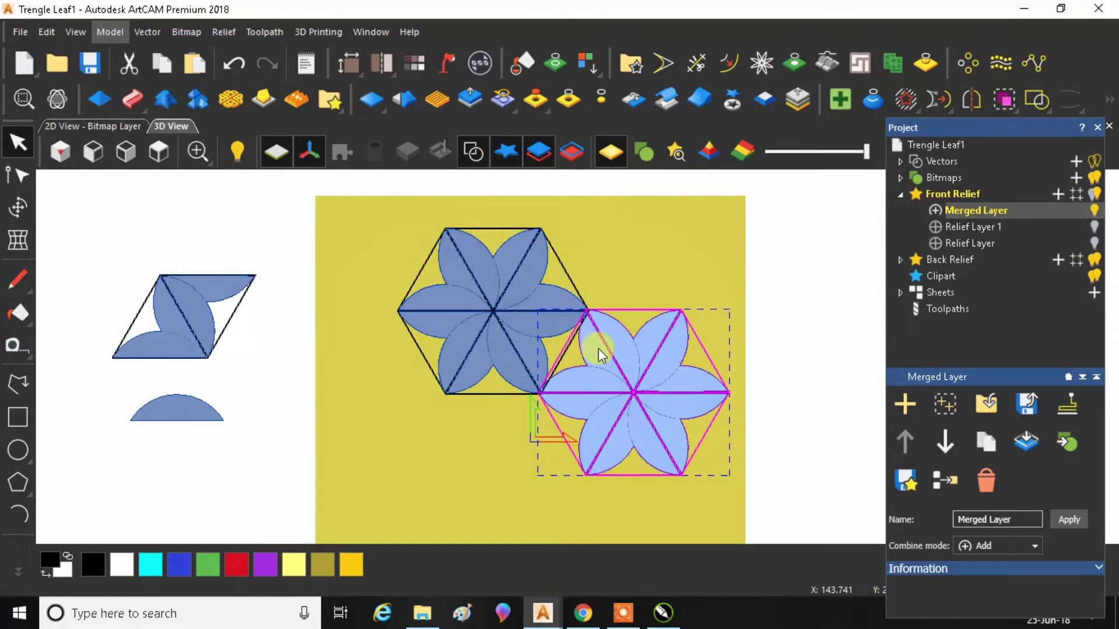
pyautogui.scroll(1, 600, 353)
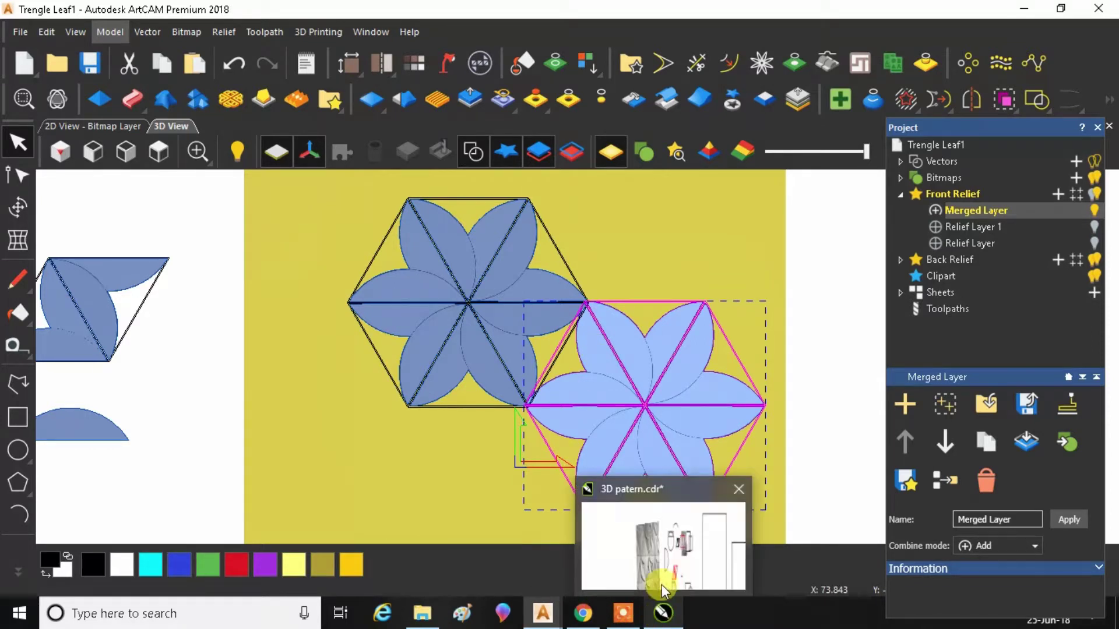
pyautogui.click(647, 524)
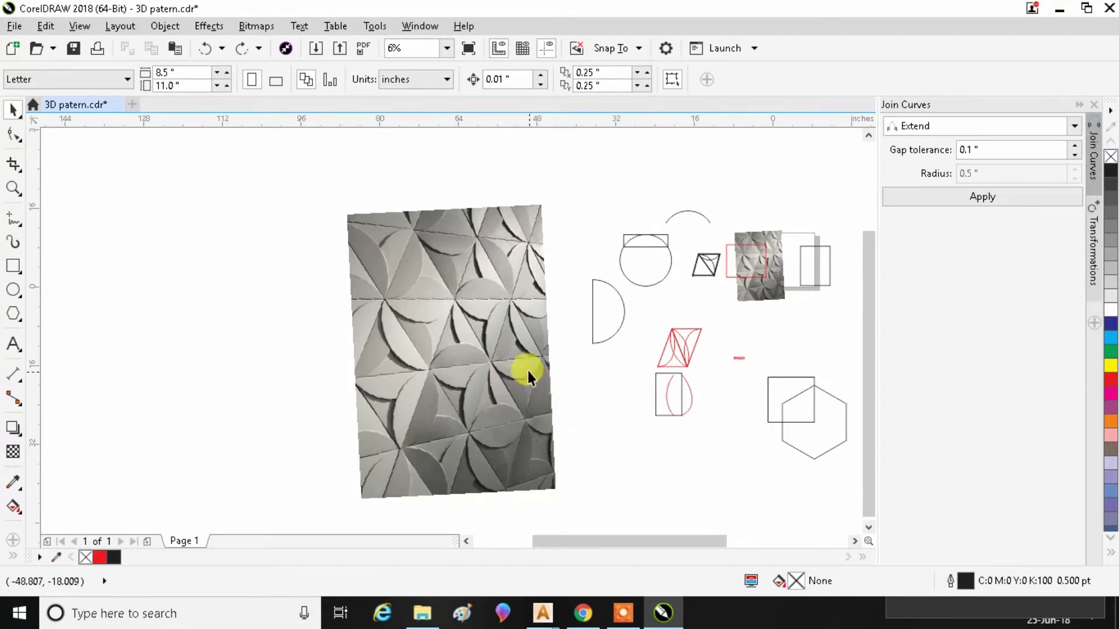
# Zoom in on the petal layout in the 3D patern.cdr photo, then return to Trengle Leaf1
pyautogui.scroll(2, 502, 341)
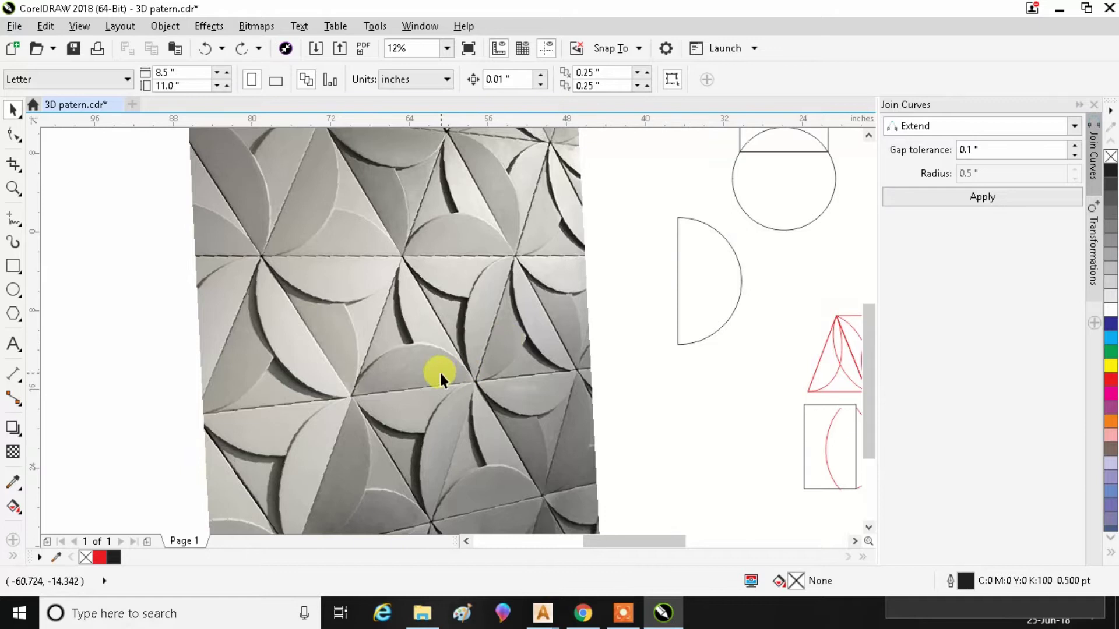
pyautogui.scroll(-1, 432, 346)
pyautogui.scroll(1, 437, 335)
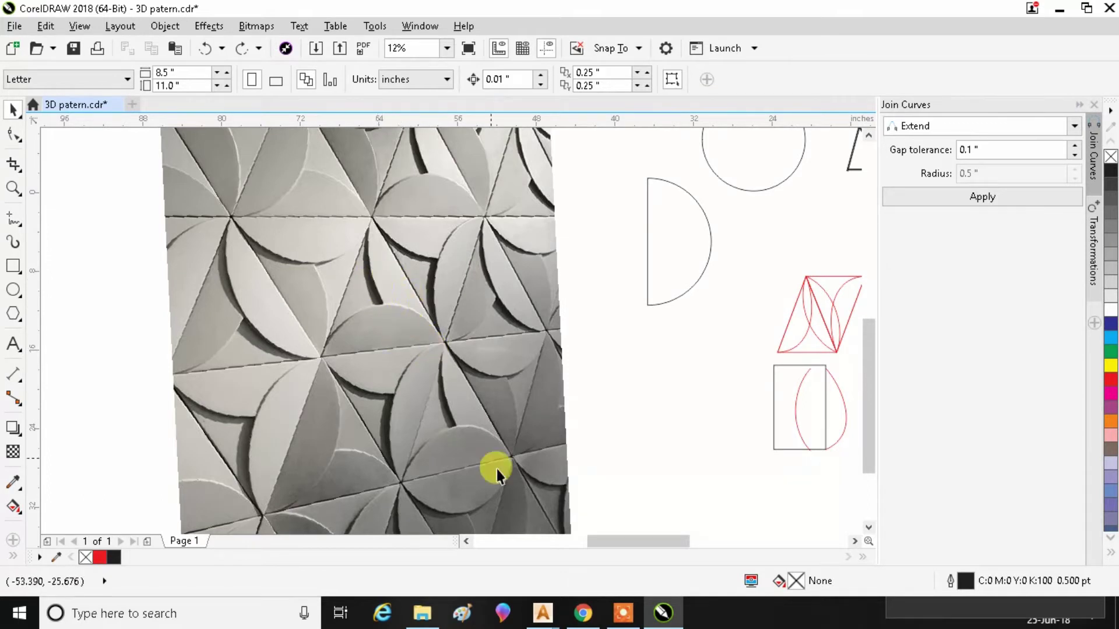
pyautogui.moveTo(542, 612)
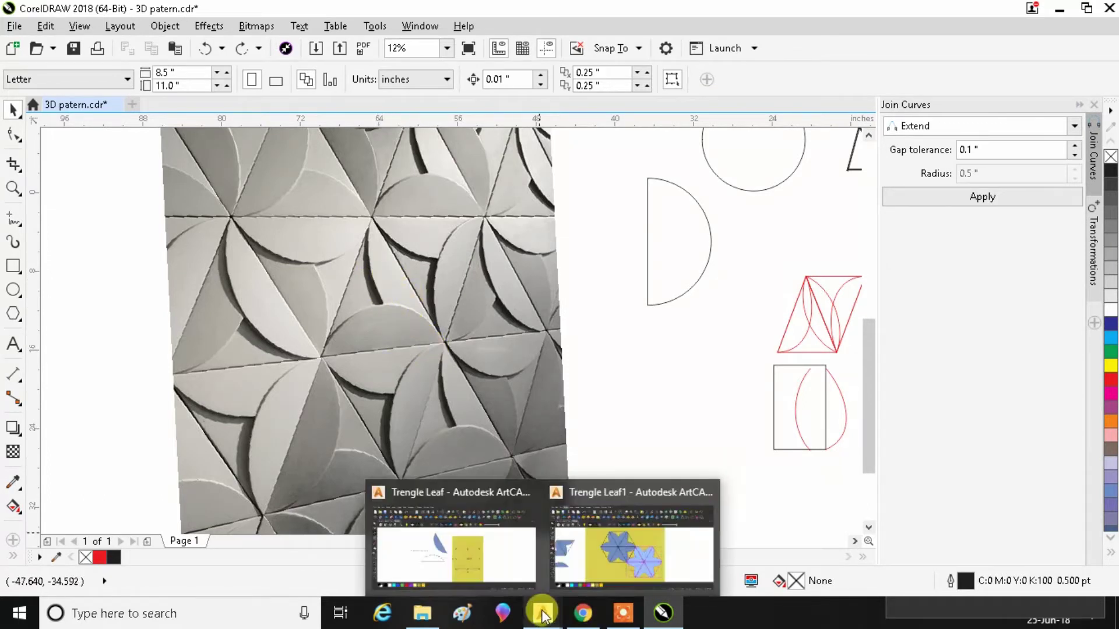
pyautogui.click(596, 545)
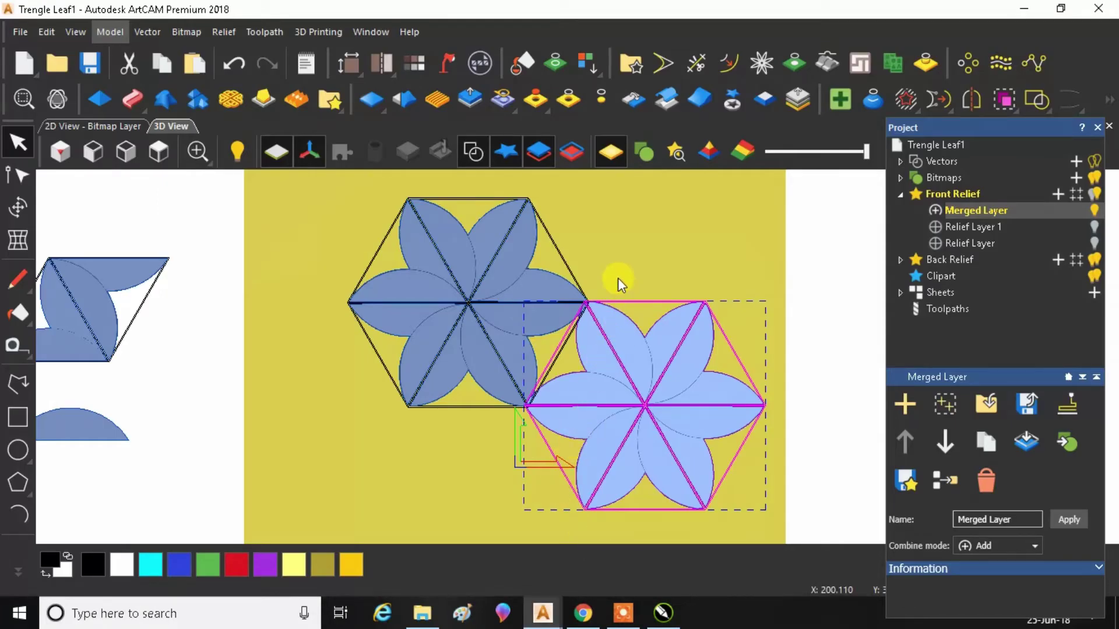
# Delete the duplicate flower copy and save the model with Ctrl+S
pyautogui.press('Delete')
pyautogui.hotkey('ctrl', 's')
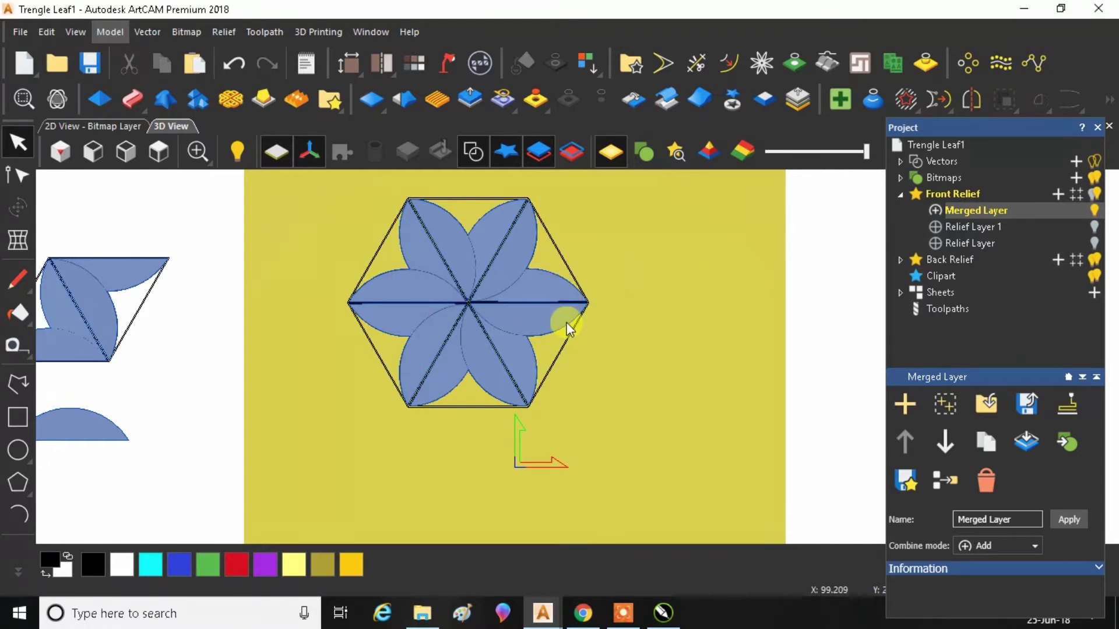
pyautogui.scroll(-1, 554, 294)
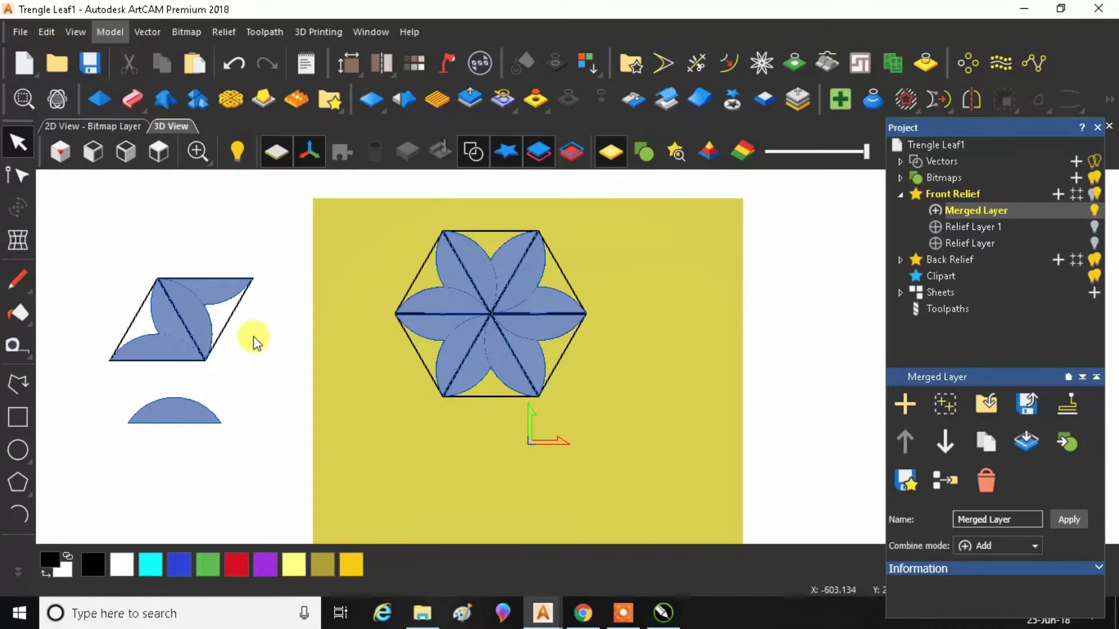
pyautogui.scroll(1, 161, 351)
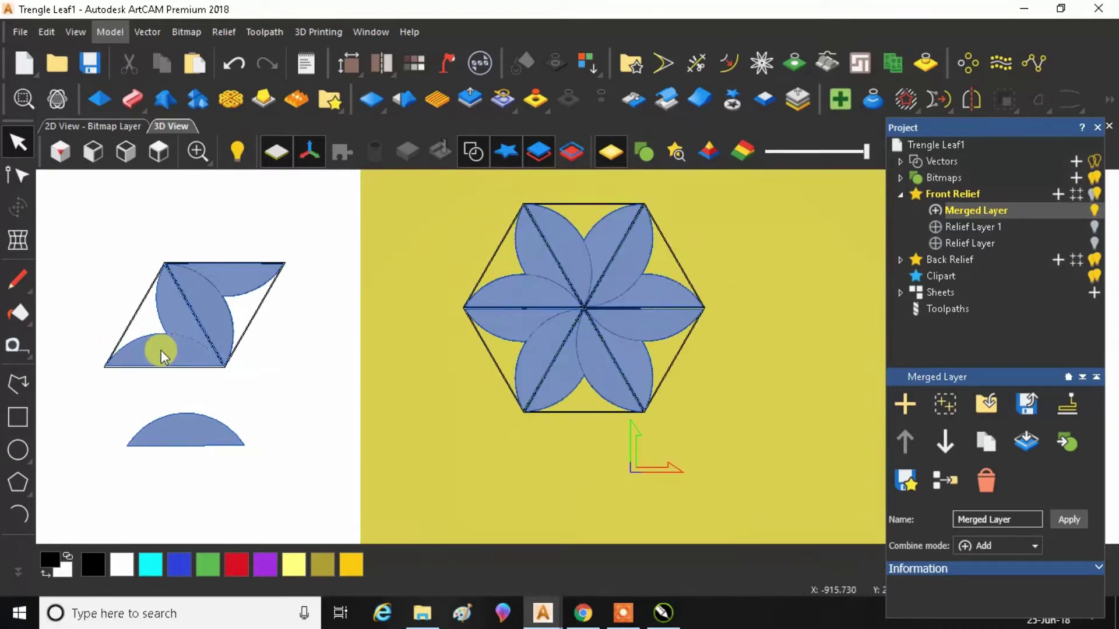
# Select the rhombus leaf shape beside the sheet, then switch to the CorelDRAW reference photo
pyautogui.click(165, 326)
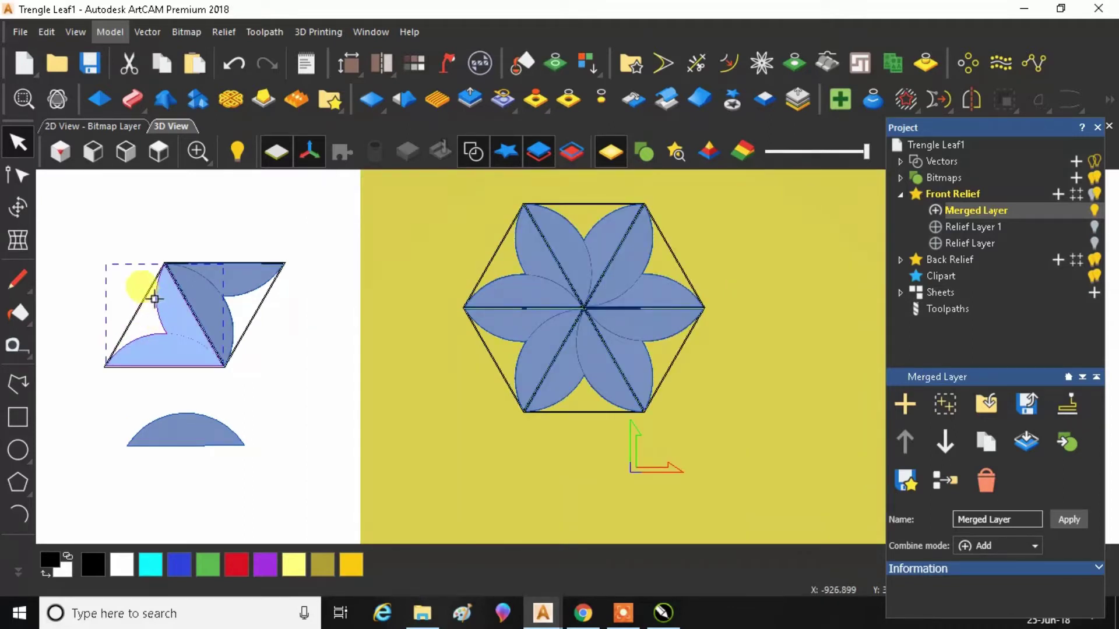
pyautogui.scroll(2, 151, 298)
pyautogui.scroll(2, 150, 298)
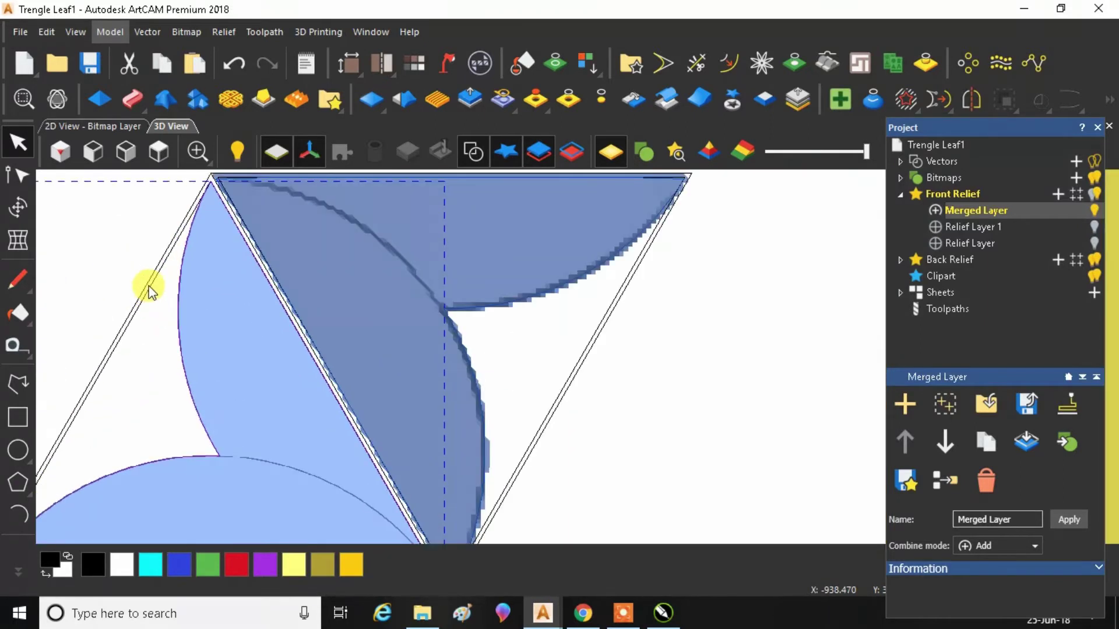
pyautogui.scroll(-1, 163, 332)
pyautogui.scroll(-3, 166, 332)
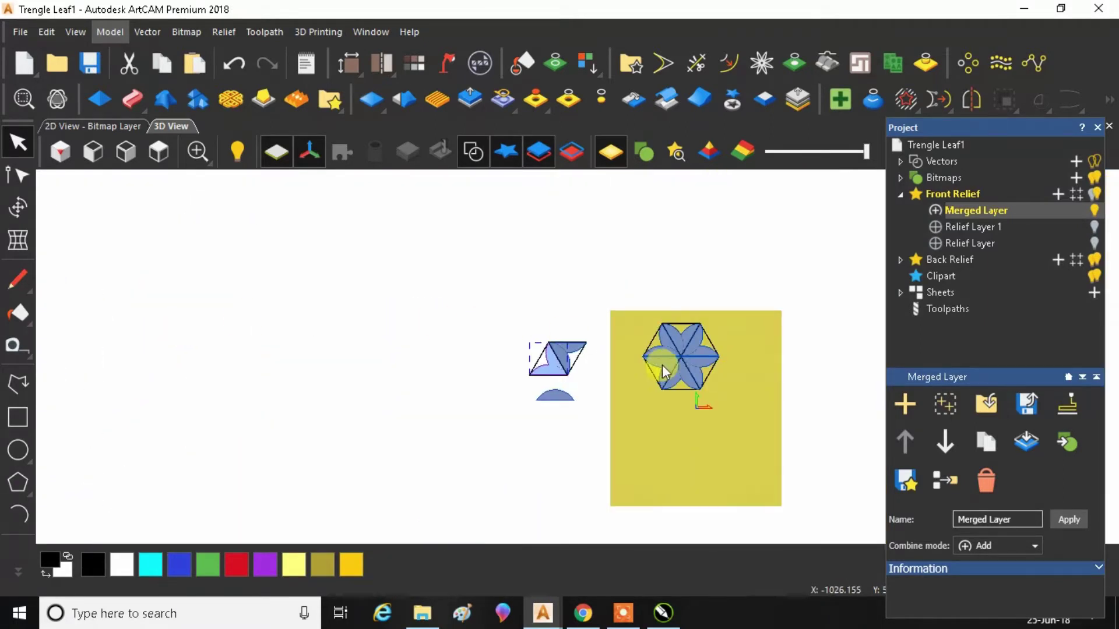
pyautogui.scroll(2, 716, 355)
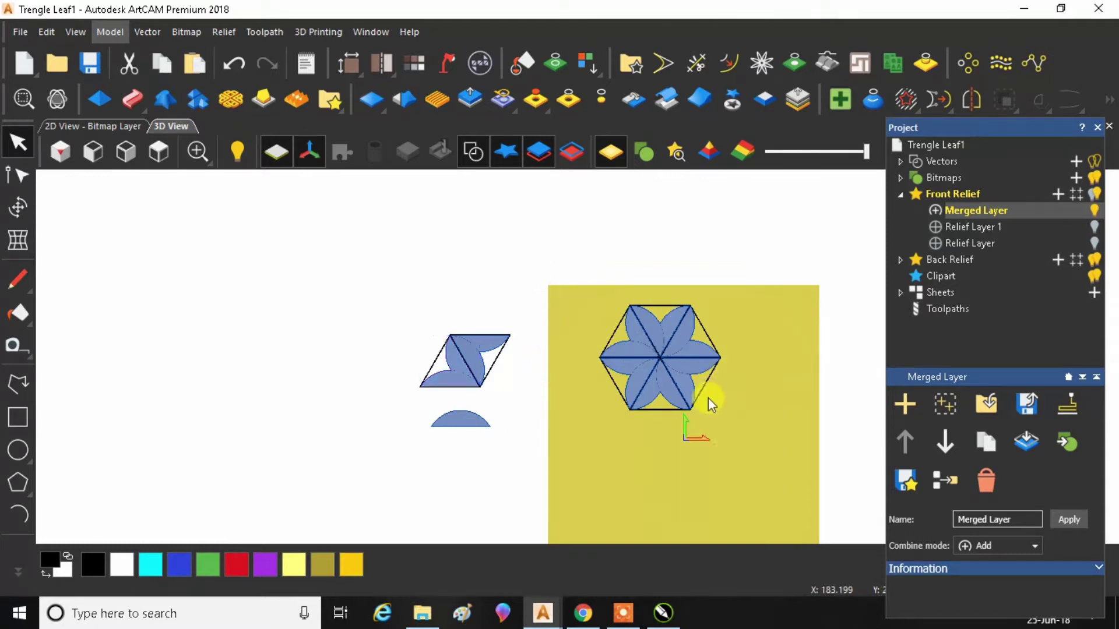
pyautogui.scroll(2, 731, 372)
pyautogui.moveTo(676, 614)
pyautogui.click(645, 544)
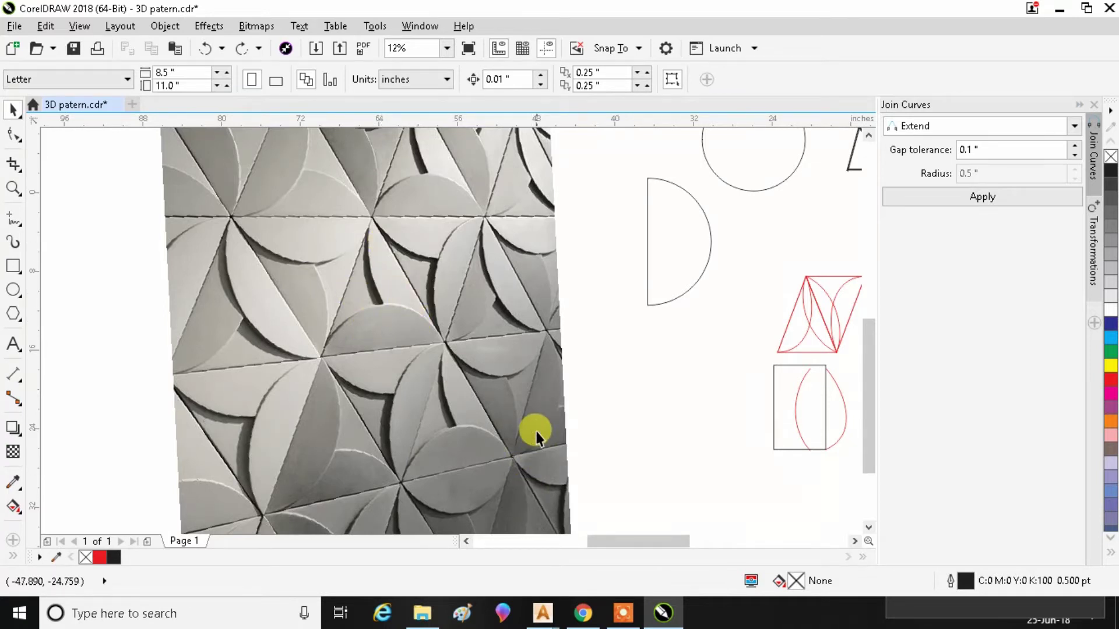
# Back in ArtCAM, select one triangular petal relief and add its triangle vector outline to the selection
pyautogui.moveTo(580, 618)
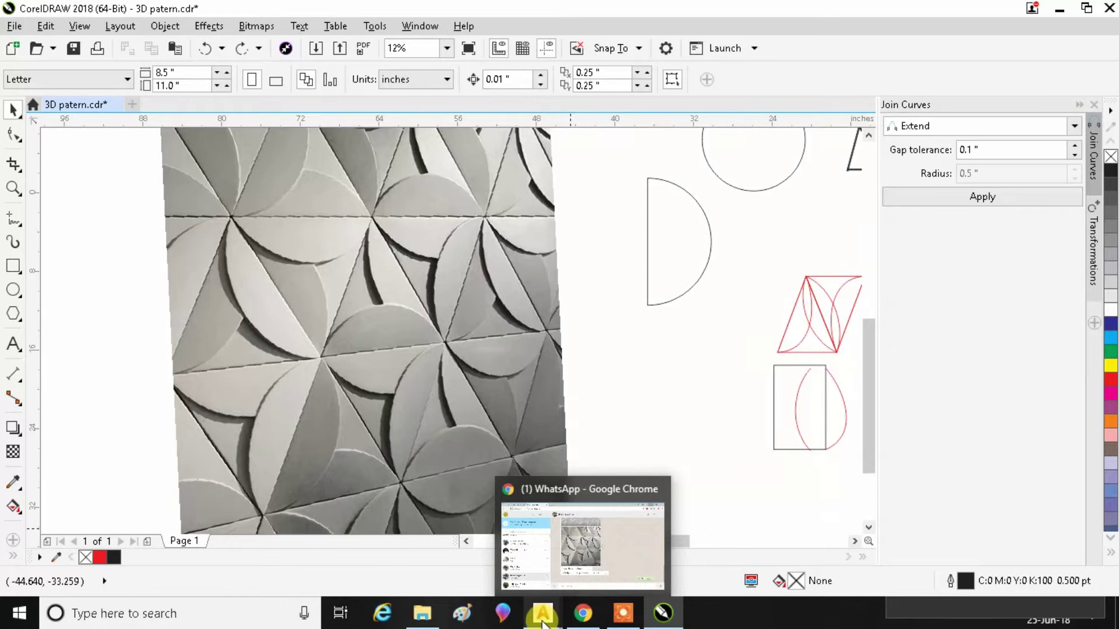
pyautogui.moveTo(542, 613)
pyautogui.click(607, 576)
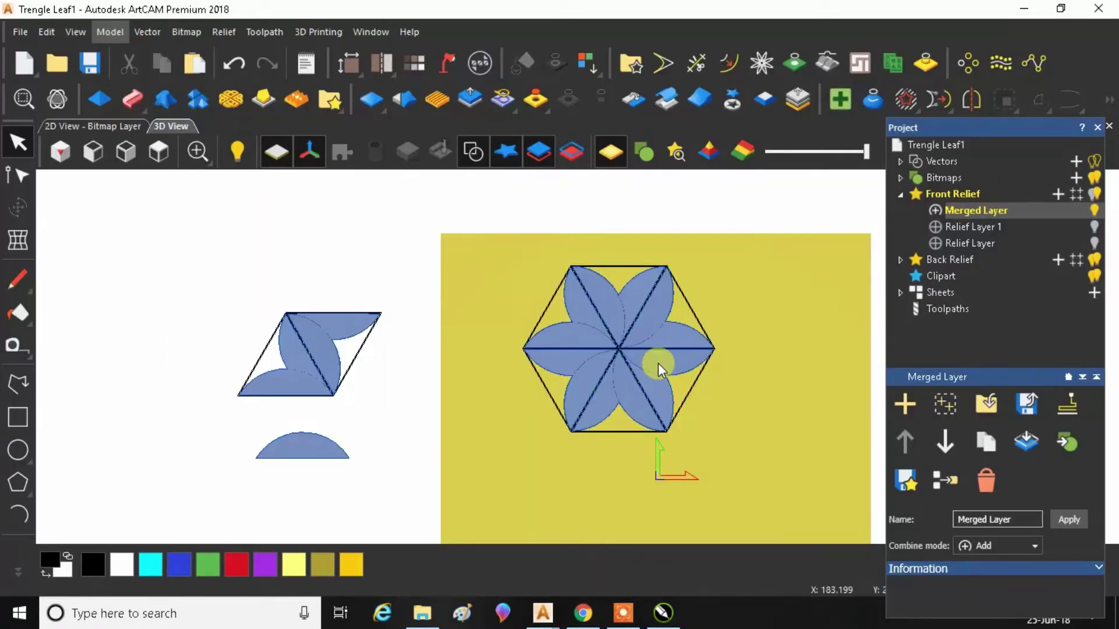
pyautogui.scroll(1, 659, 362)
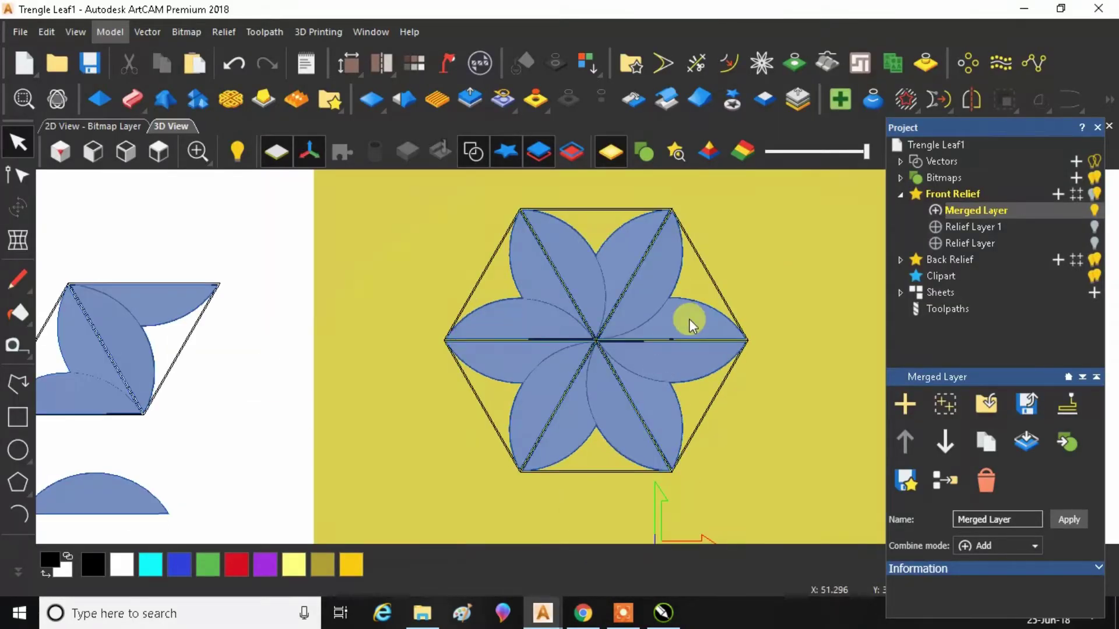
pyautogui.scroll(1, 689, 319)
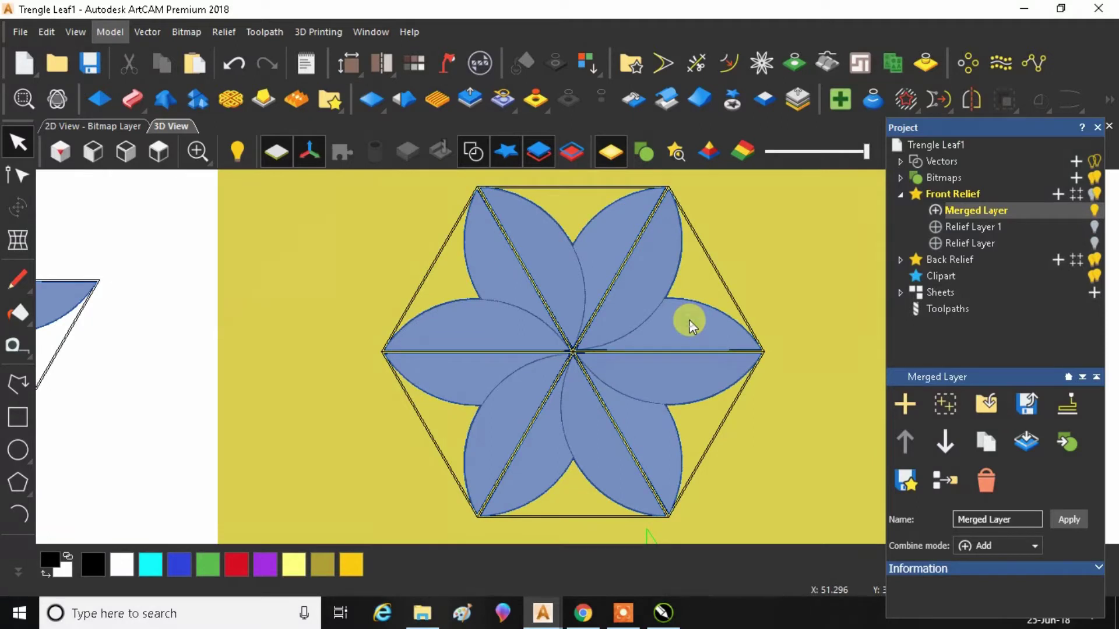
pyautogui.click(688, 322)
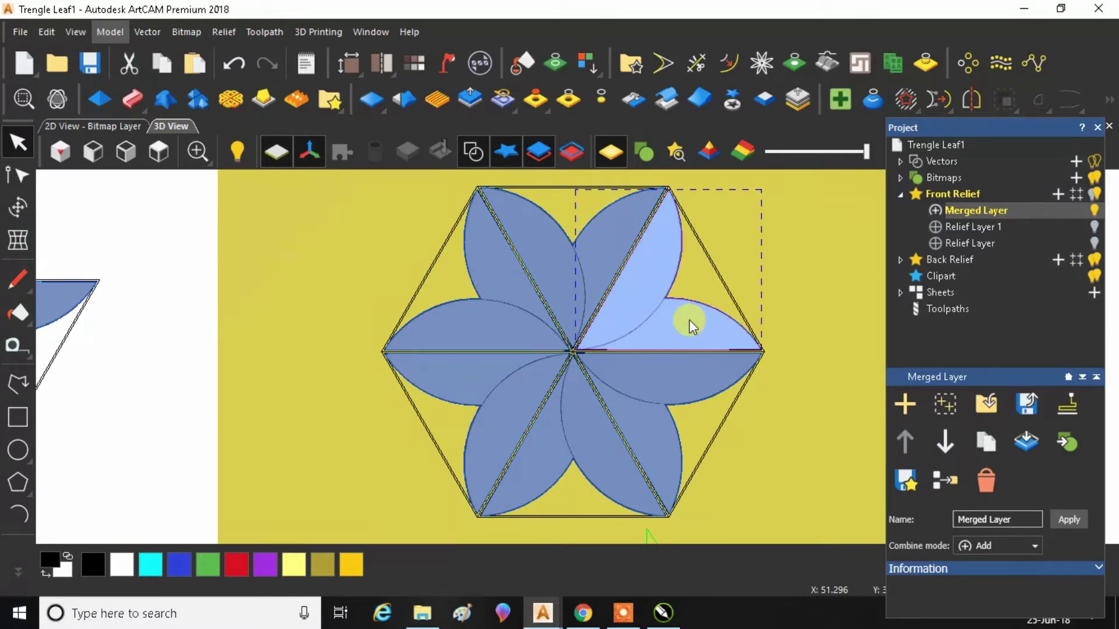
pyautogui.scroll(3, 707, 253)
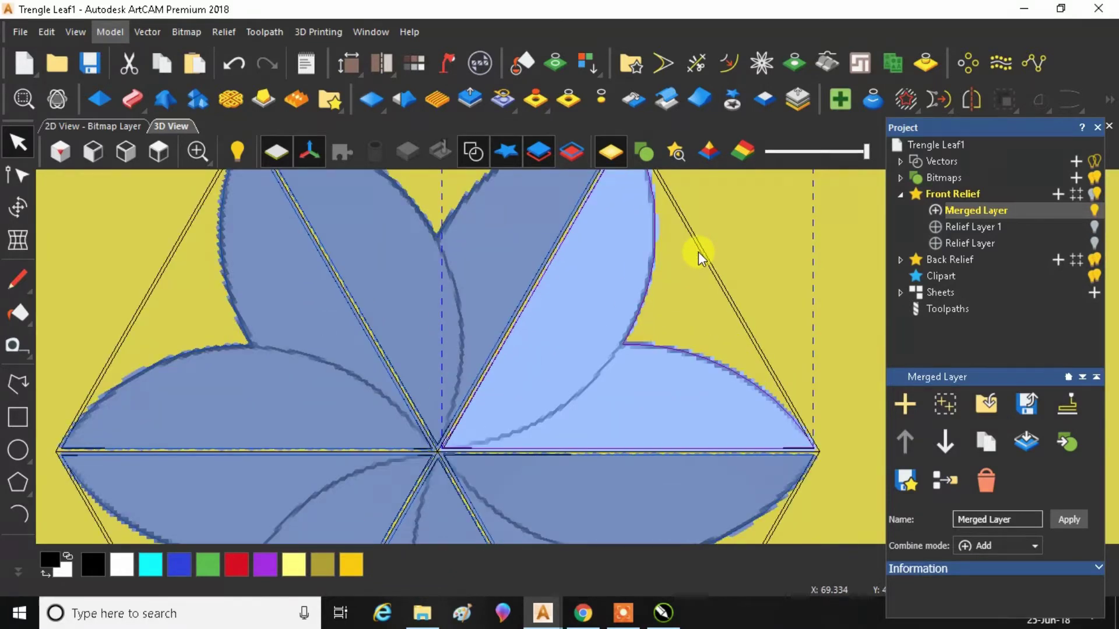
pyautogui.click(702, 244)
pyautogui.keyDown('shift'); pyautogui.click(702, 243); pyautogui.keyUp('shift')
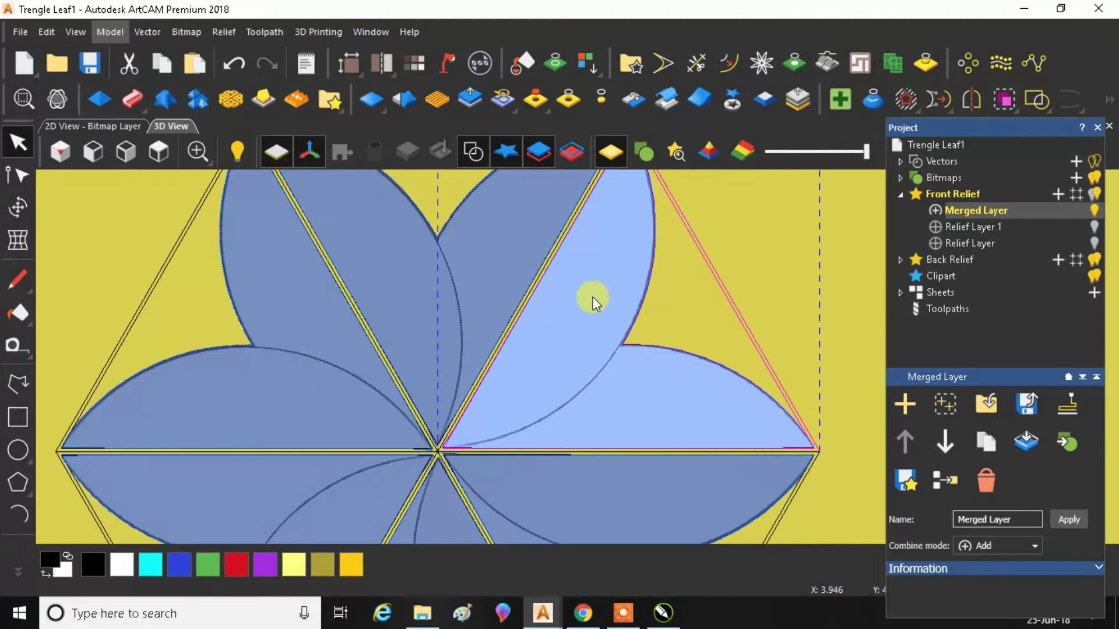
pyautogui.scroll(-5, 592, 296)
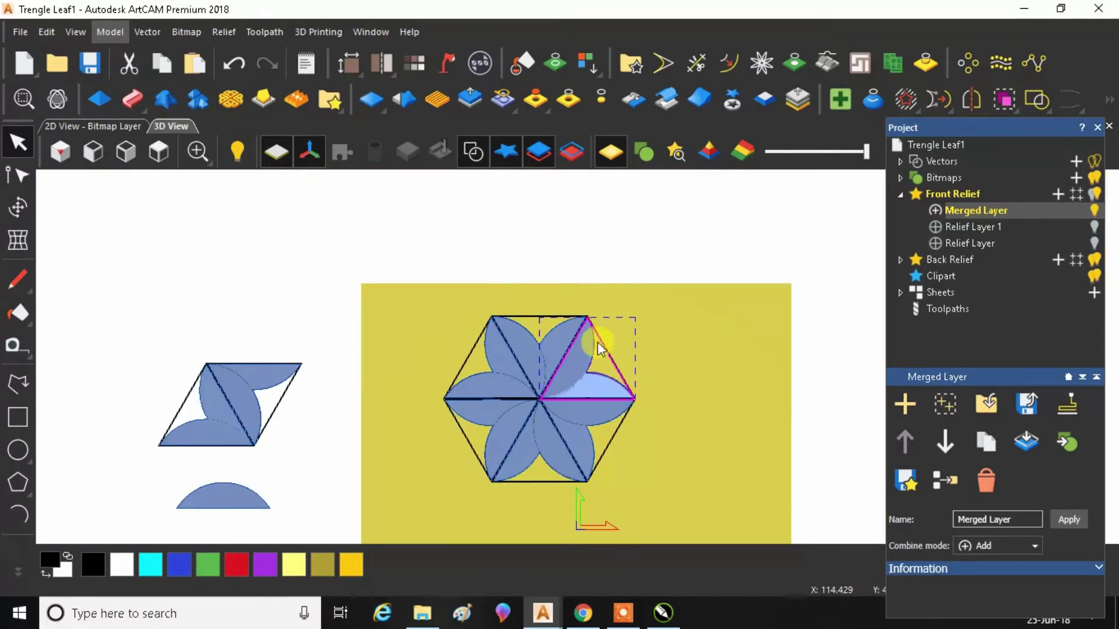
pyautogui.scroll(-4, 577, 356)
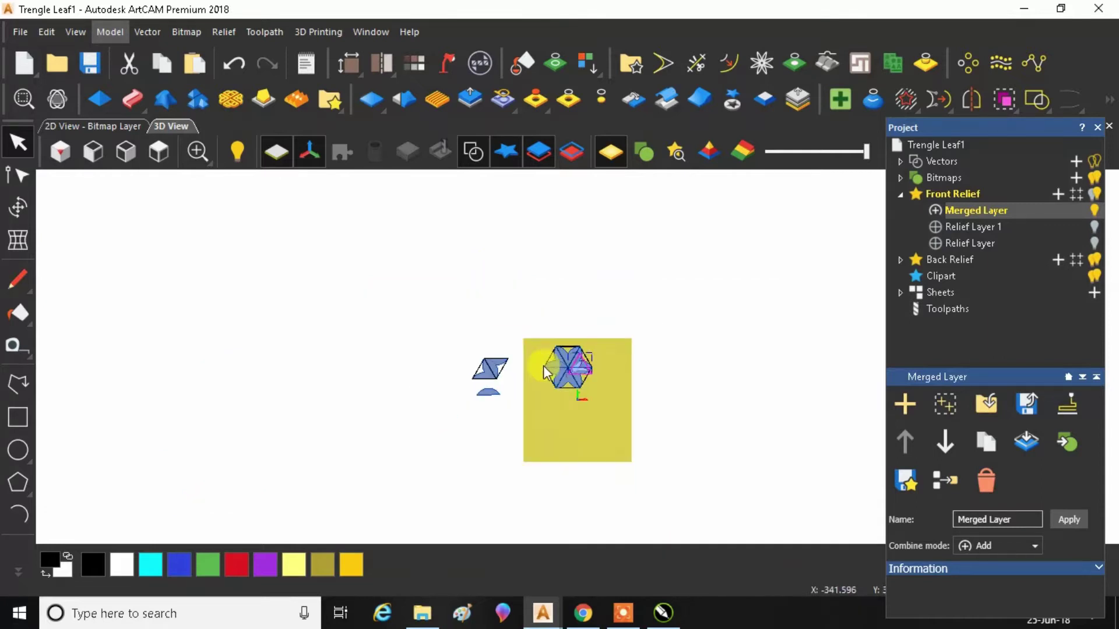
pyautogui.scroll(3, 599, 400)
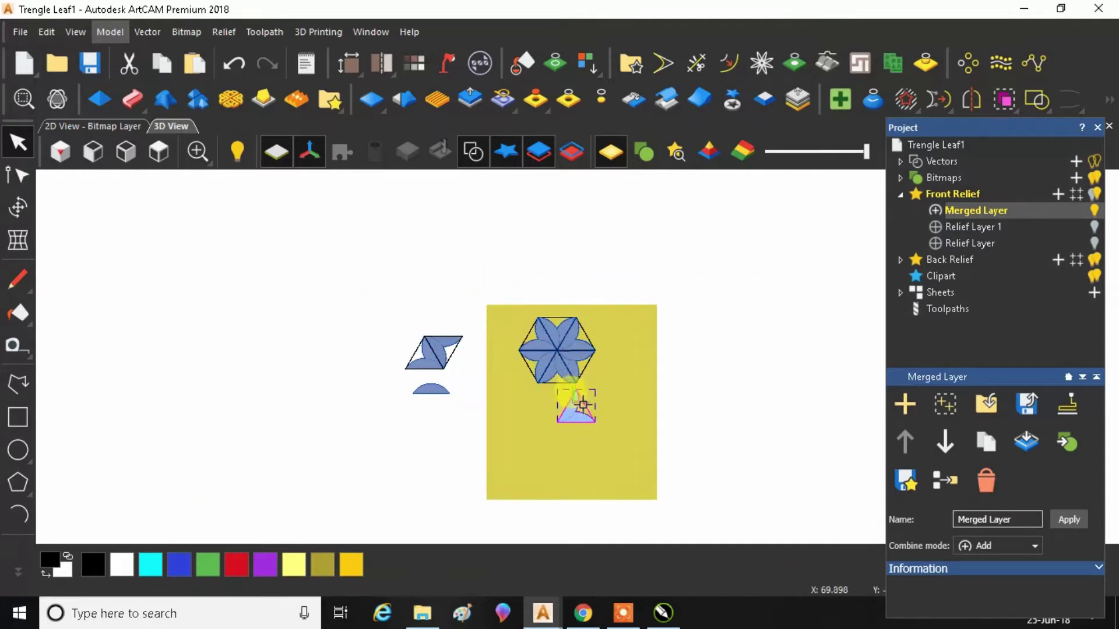
# Move the triangle section down below the flower, nudge it slightly right, and deselect it
pyautogui.moveTo(589, 422); pyautogui.dragTo(599, 422)
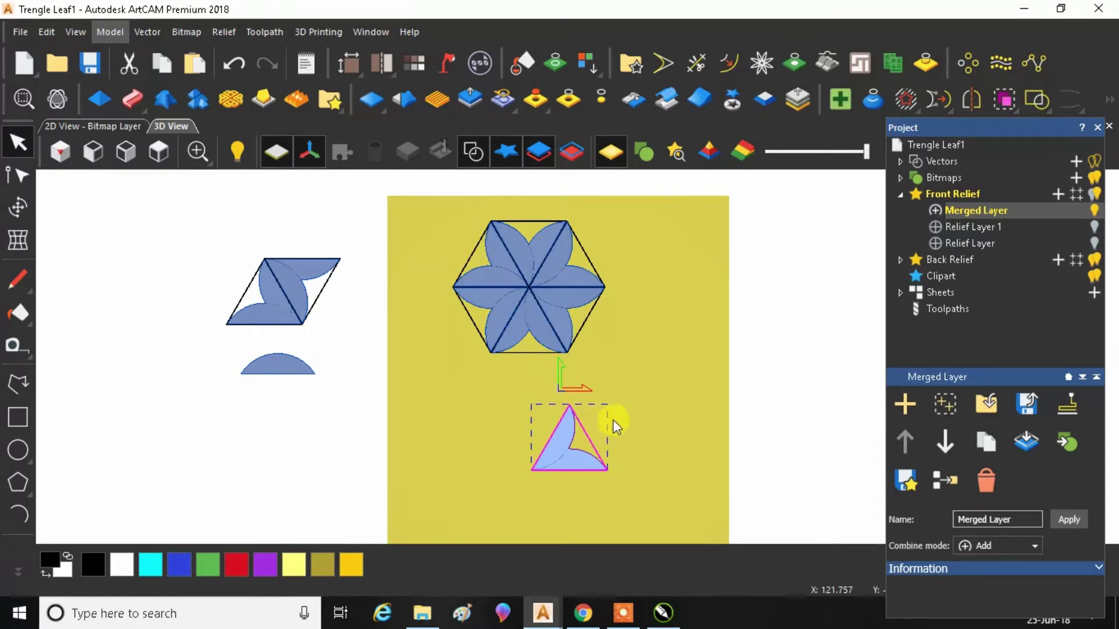
pyautogui.press('Right')
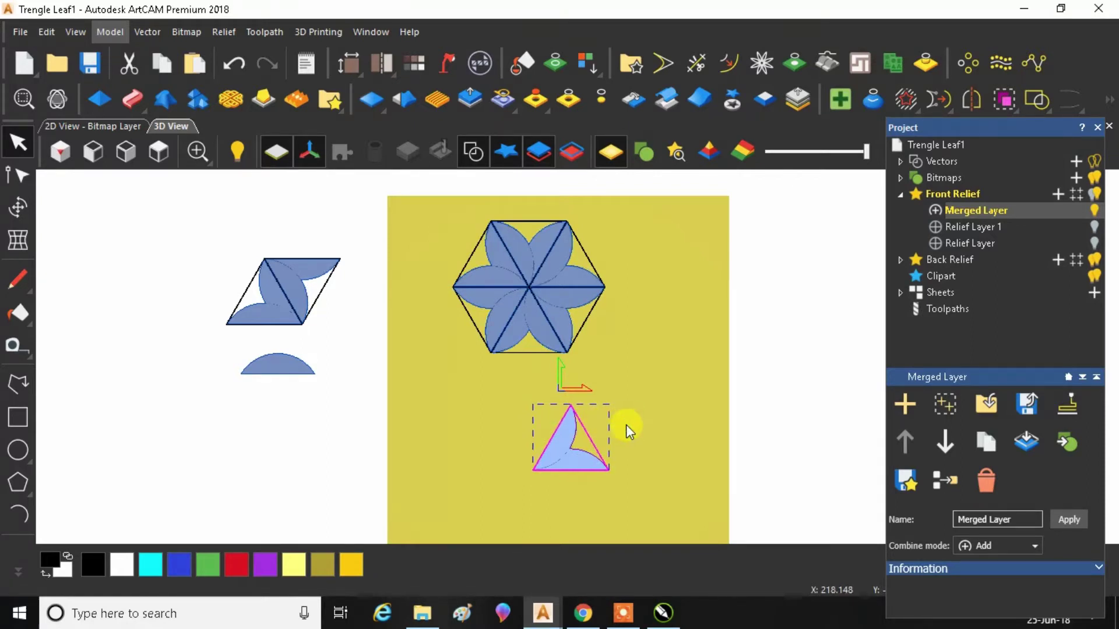
pyautogui.click(626, 425)
pyautogui.click(489, 391)
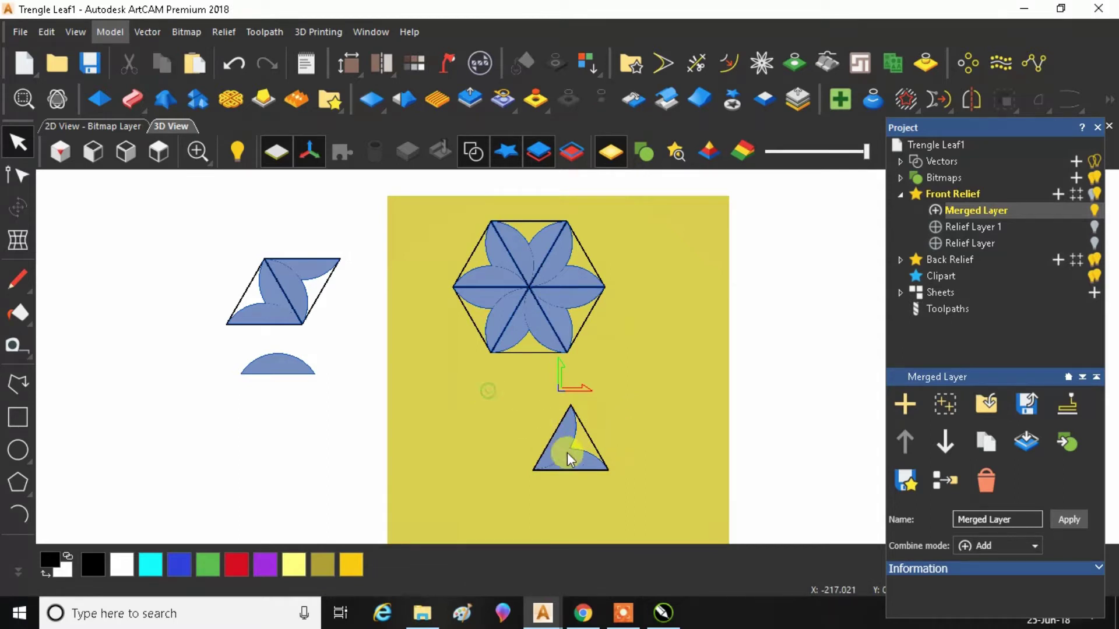
# Reselect the triangle with its outline, open the mirror options, and glance at the CorelDRAW photo
pyautogui.moveTo(659, 497); pyautogui.dragTo(662, 498)
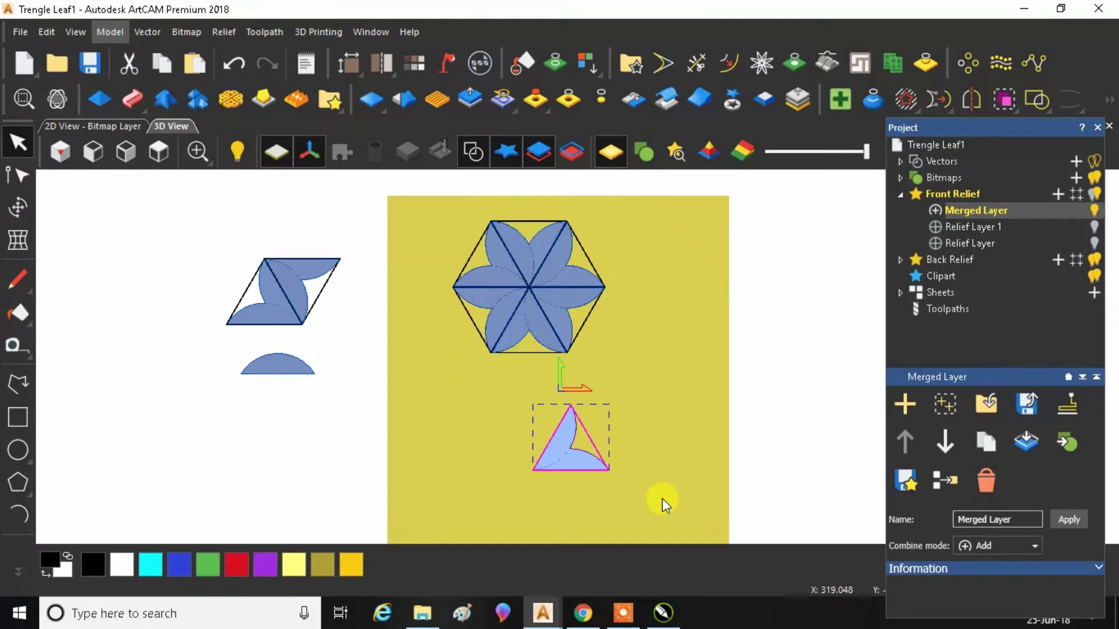
pyautogui.click(965, 95)
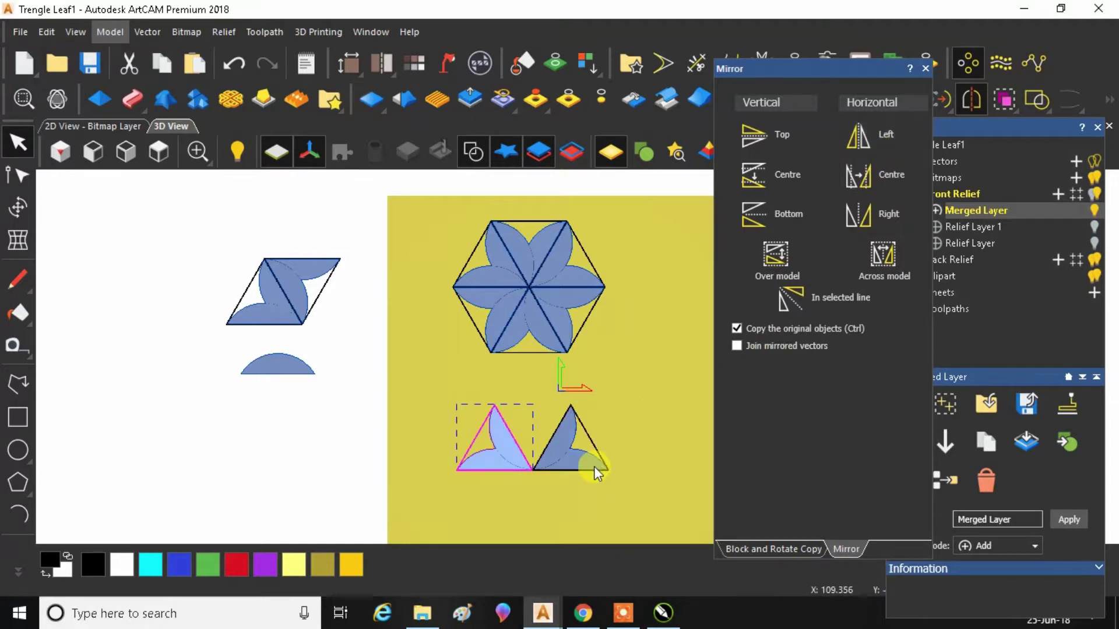
pyautogui.moveTo(662, 612)
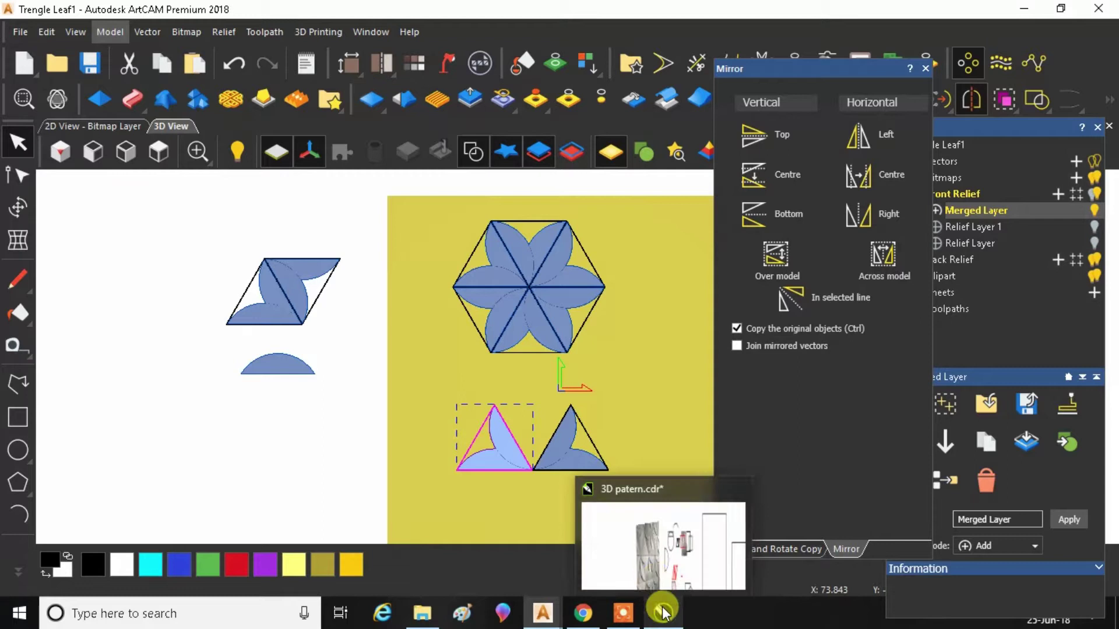
pyautogui.click(645, 554)
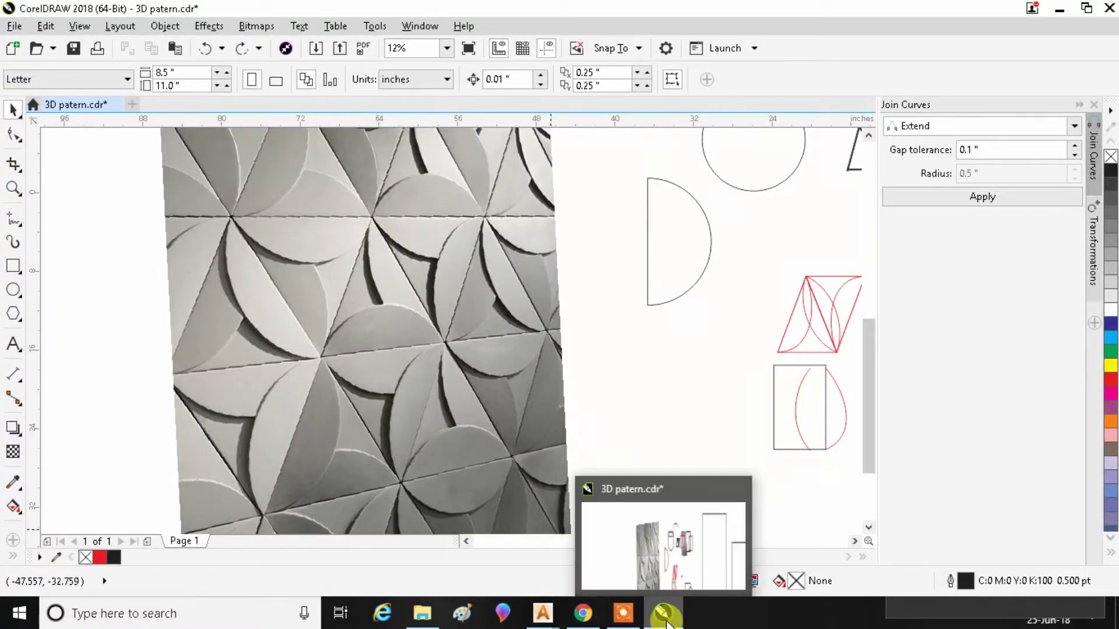
pyautogui.moveTo(564, 619)
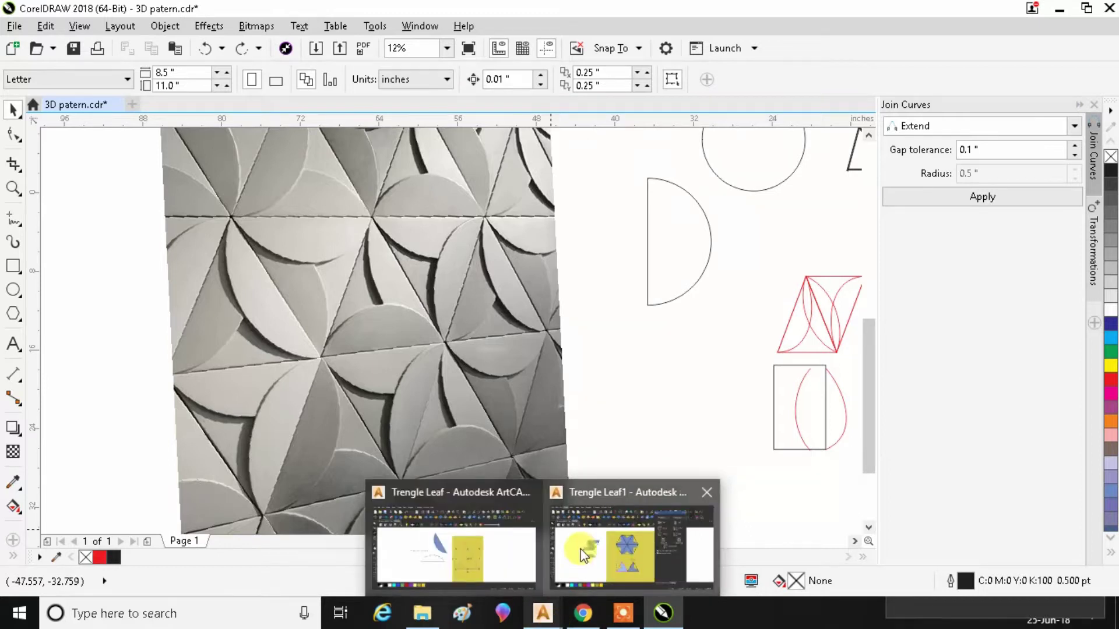
pyautogui.click(580, 547)
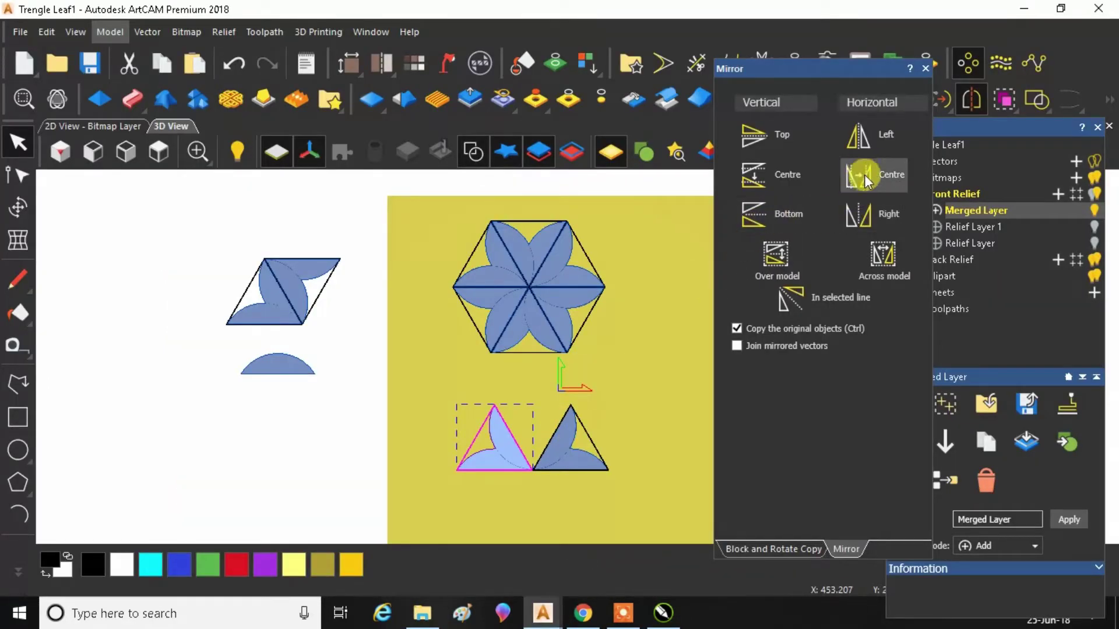
# Mirror the triangle, undo it, then delete the extra triangle's leaf shapes and leftover outline
pyautogui.click(865, 208)
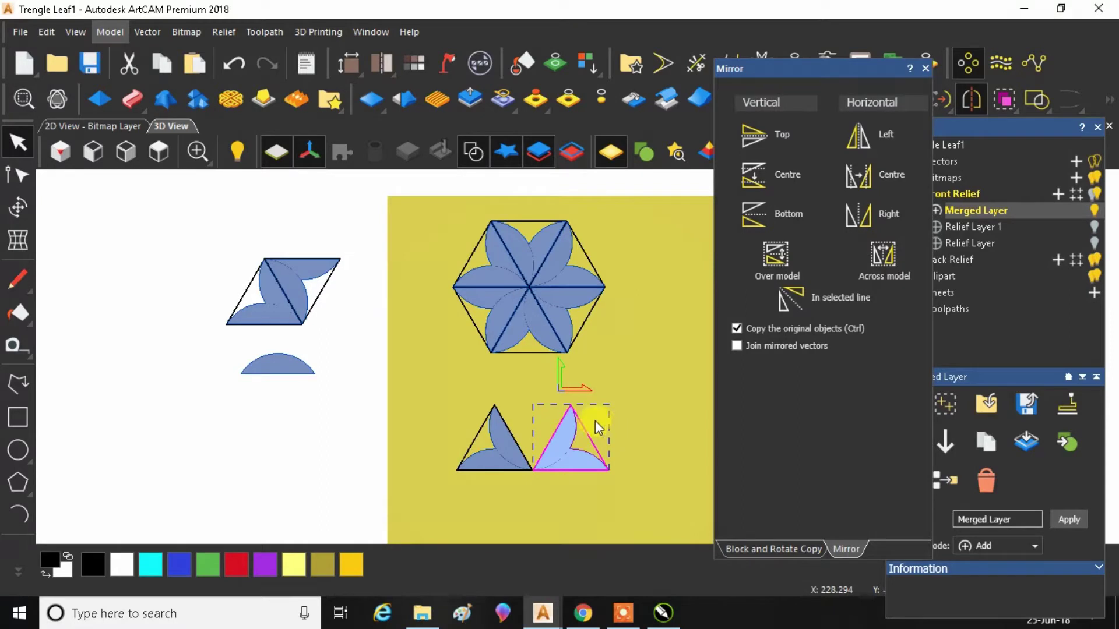
pyautogui.hotkey('ctrl', 'z')
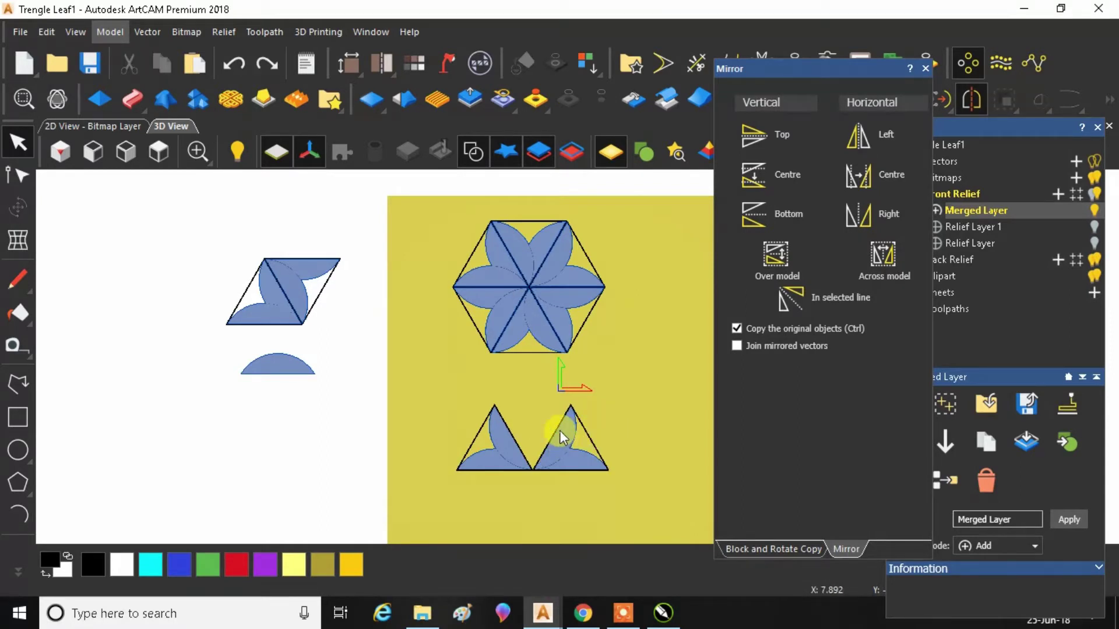
pyautogui.click(559, 430)
pyautogui.press('Delete')
pyautogui.click(560, 424)
pyautogui.press('Delete')
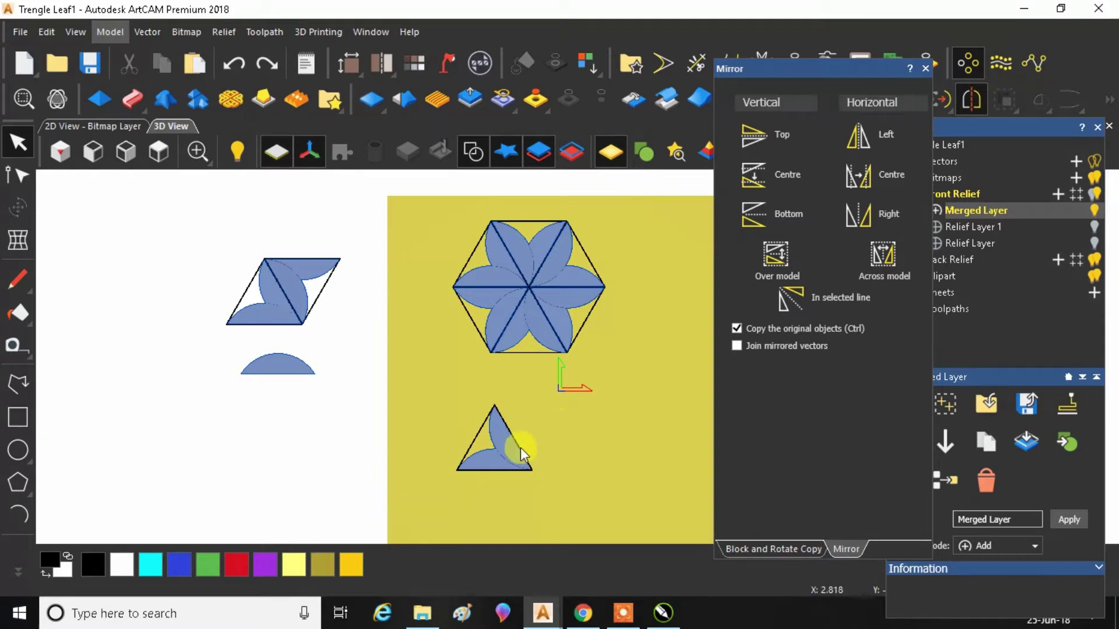
# Tilt the 3D view to inspect the triangle's relief, then switch to the wall-pattern photo
pyautogui.scroll(3, 512, 459)
pyautogui.moveTo(514, 458); pyautogui.dragTo(502, 349)
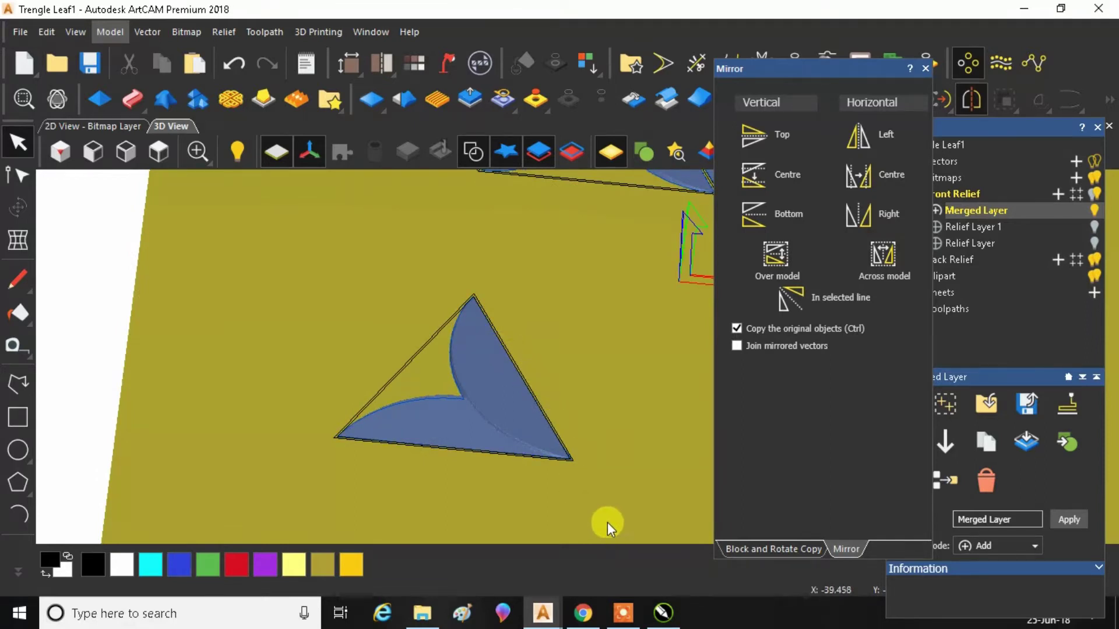
pyautogui.moveTo(670, 619)
pyautogui.click(662, 569)
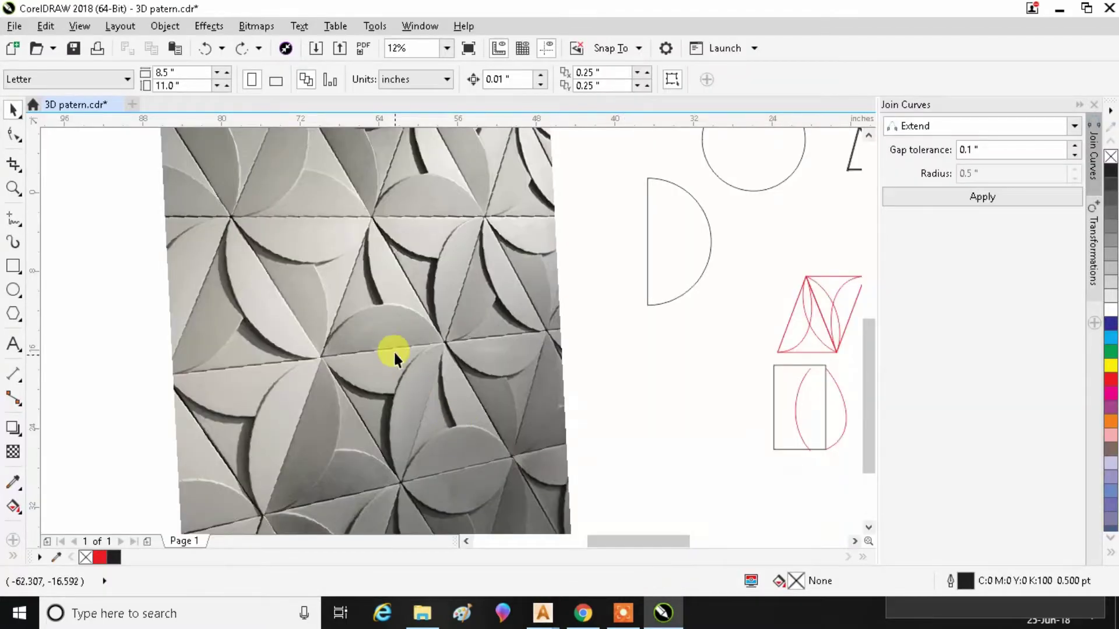
# In Trengle Leaf1, switch to a top view, fit with F3, and select the lower triangle for transforming
pyautogui.moveTo(553, 613)
pyautogui.click(582, 548)
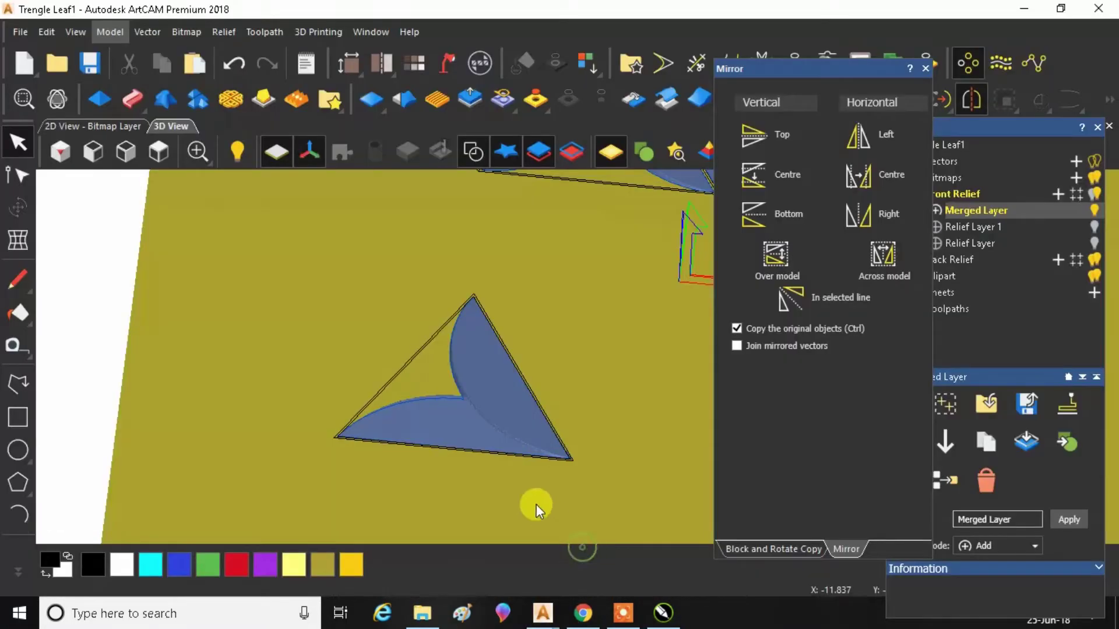
pyautogui.click(158, 151)
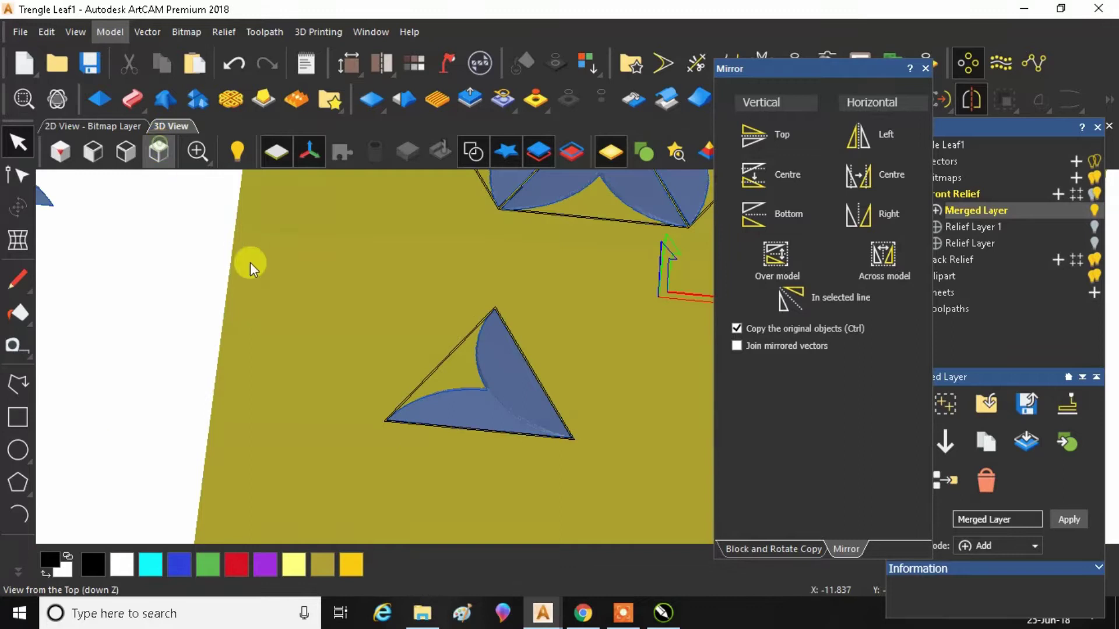
pyautogui.press('F3')
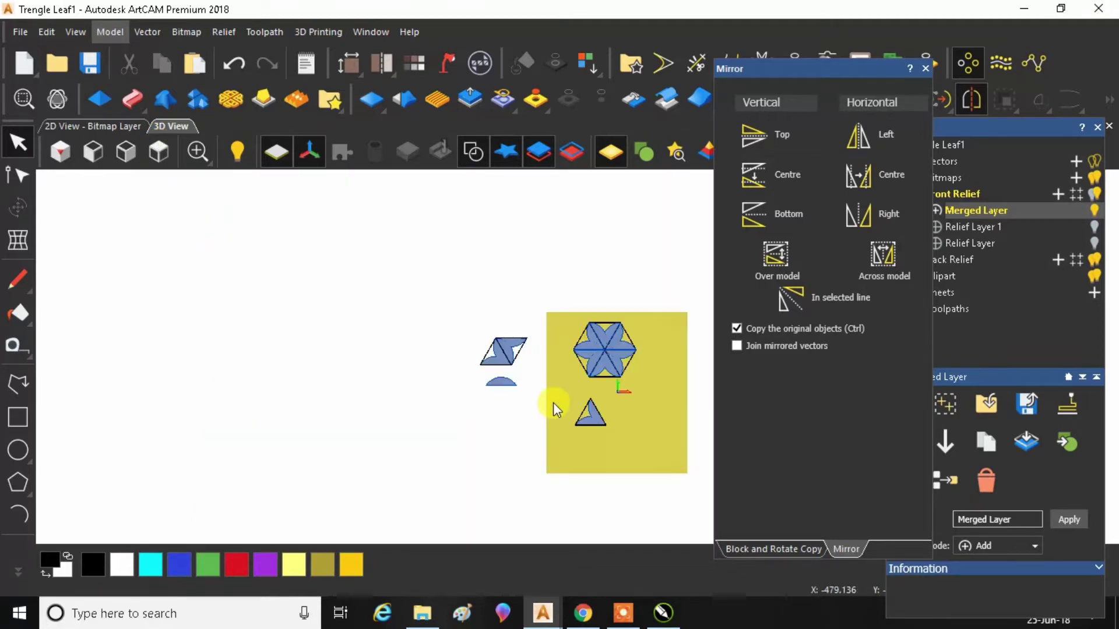
pyautogui.scroll(4, 607, 419)
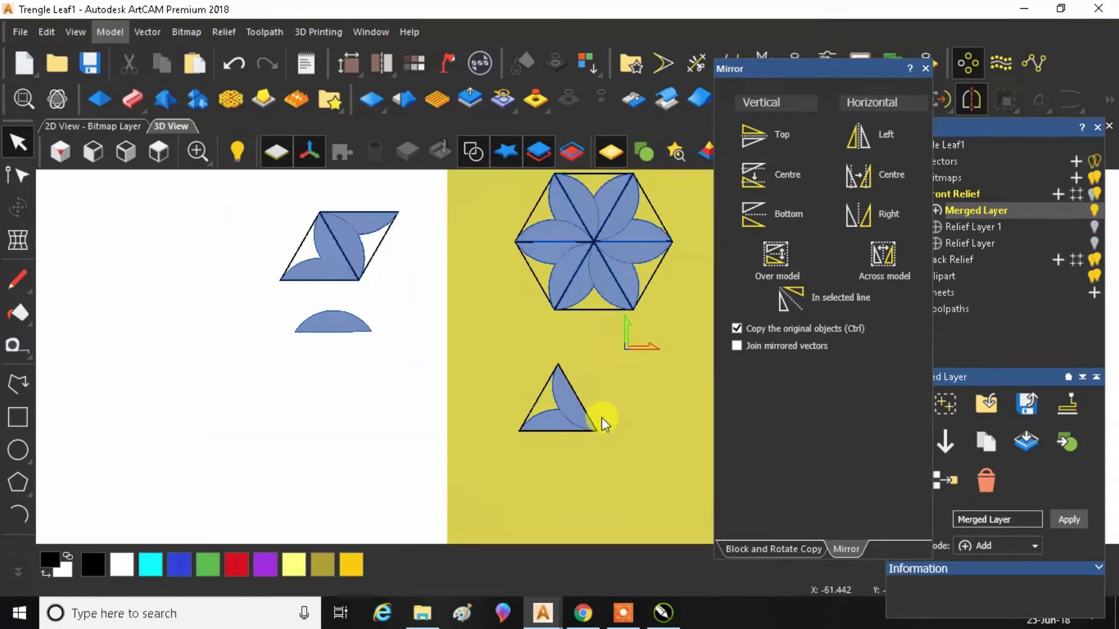
pyautogui.scroll(2, 599, 420)
pyautogui.moveTo(585, 442); pyautogui.dragTo(627, 462)
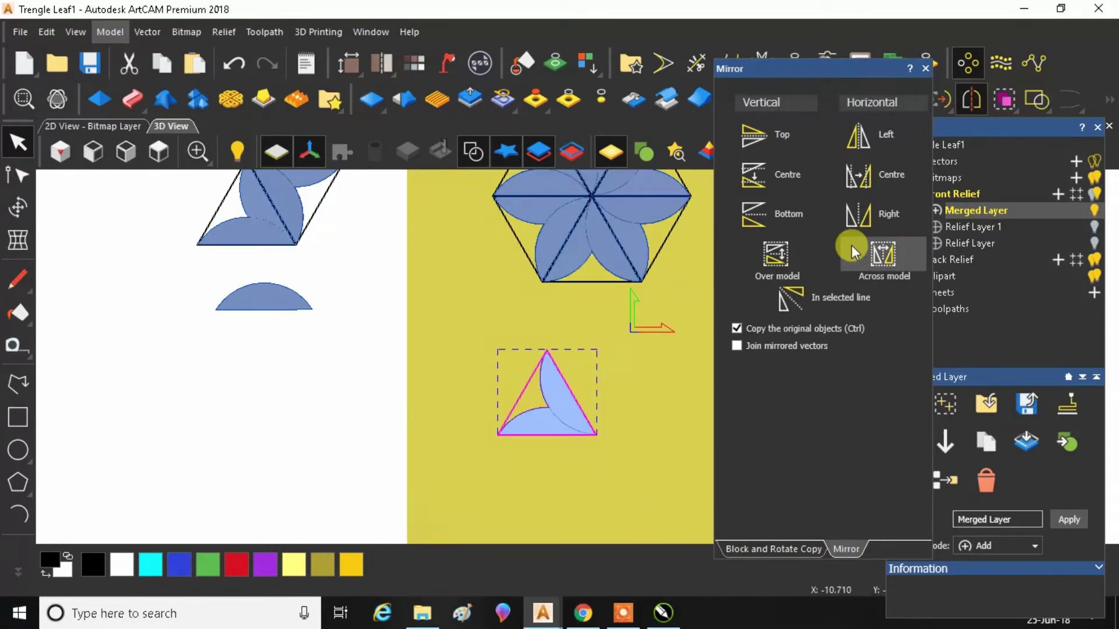
pyautogui.click(18, 206)
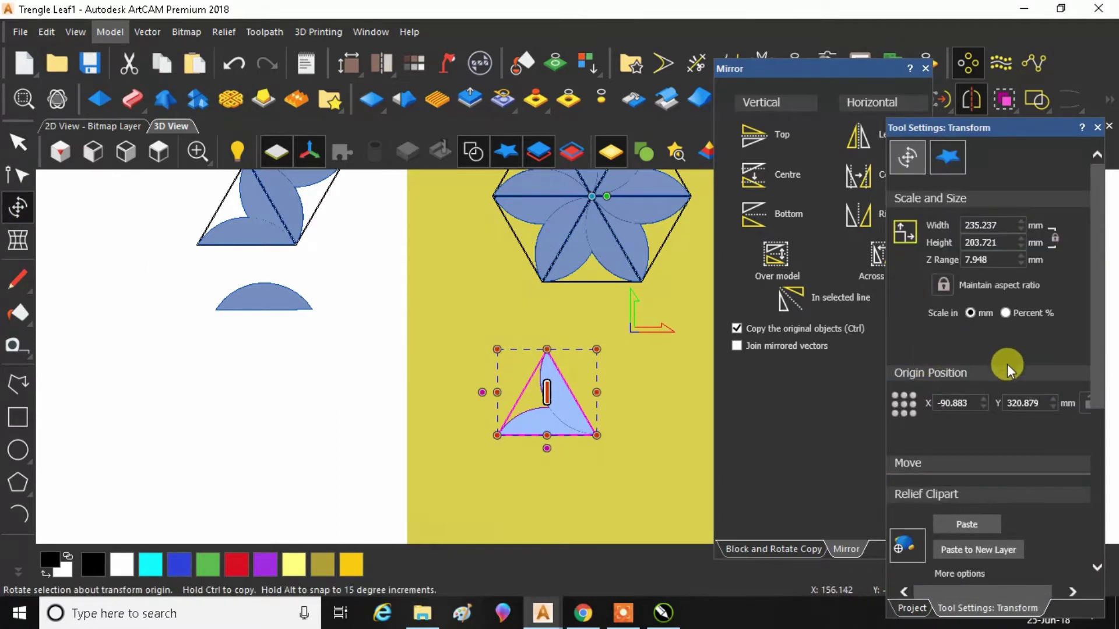
# Rotate the leaf triangle 30° anticlockwise six times, turning it 180° upside down above the flower
pyautogui.moveTo(1096, 307); pyautogui.dragTo(1074, 399)
pyautogui.write('30')
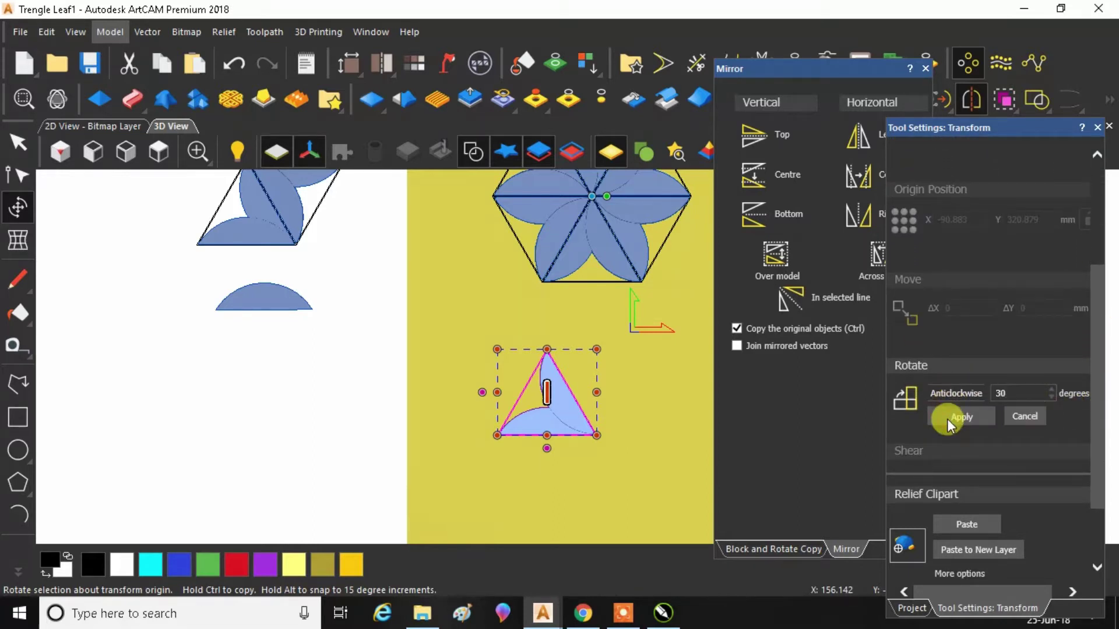
pyautogui.click(950, 417)
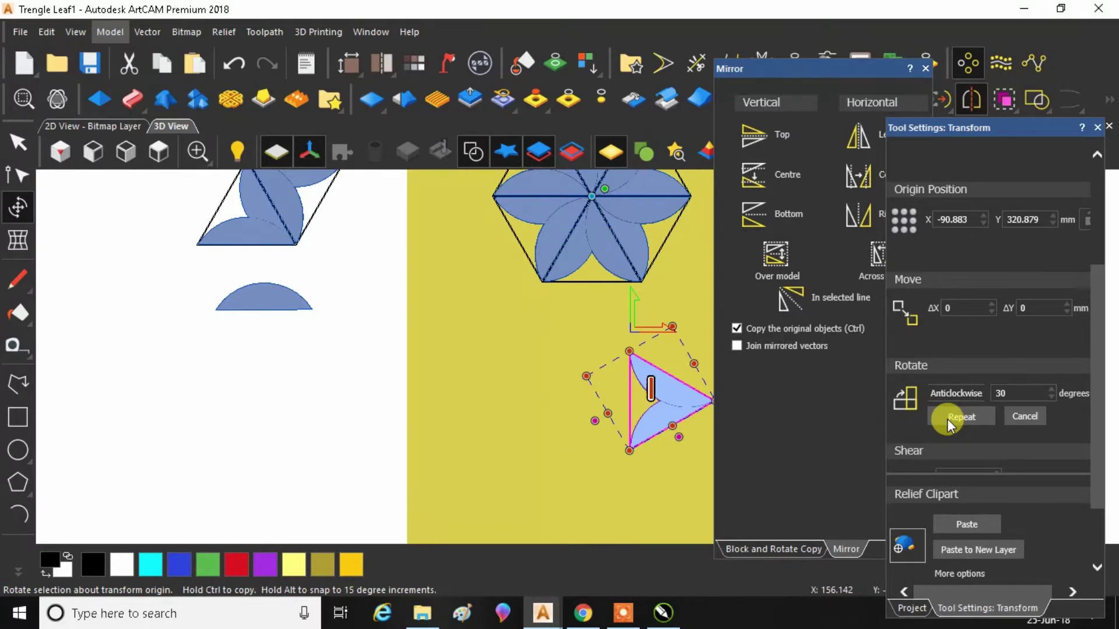
pyautogui.click(947, 418)
pyautogui.scroll(4, 653, 299)
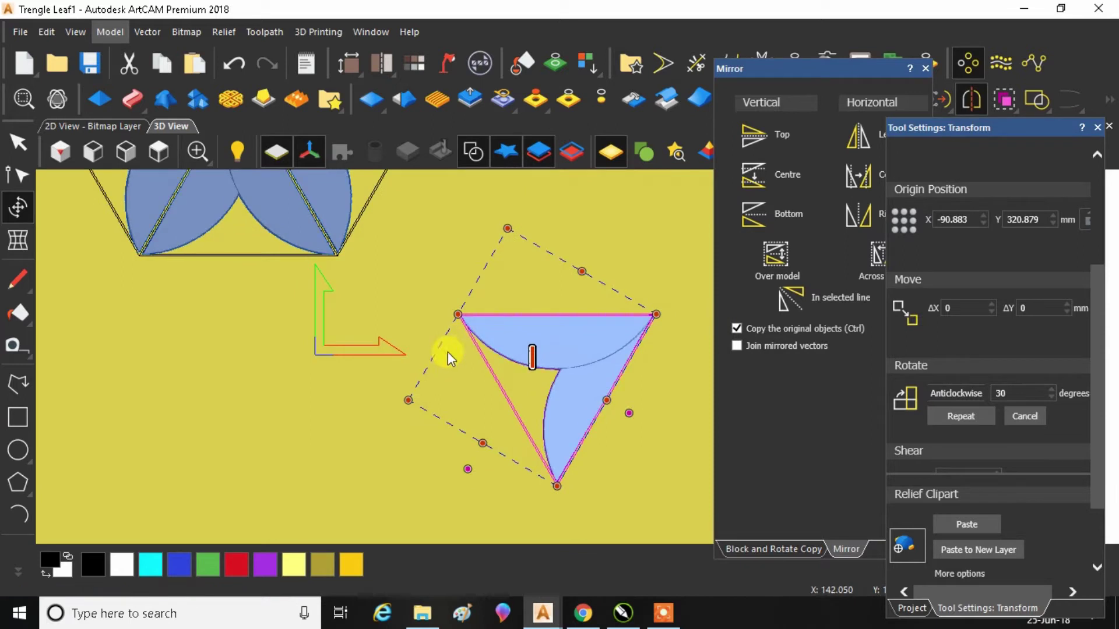
pyautogui.scroll(-2, 444, 355)
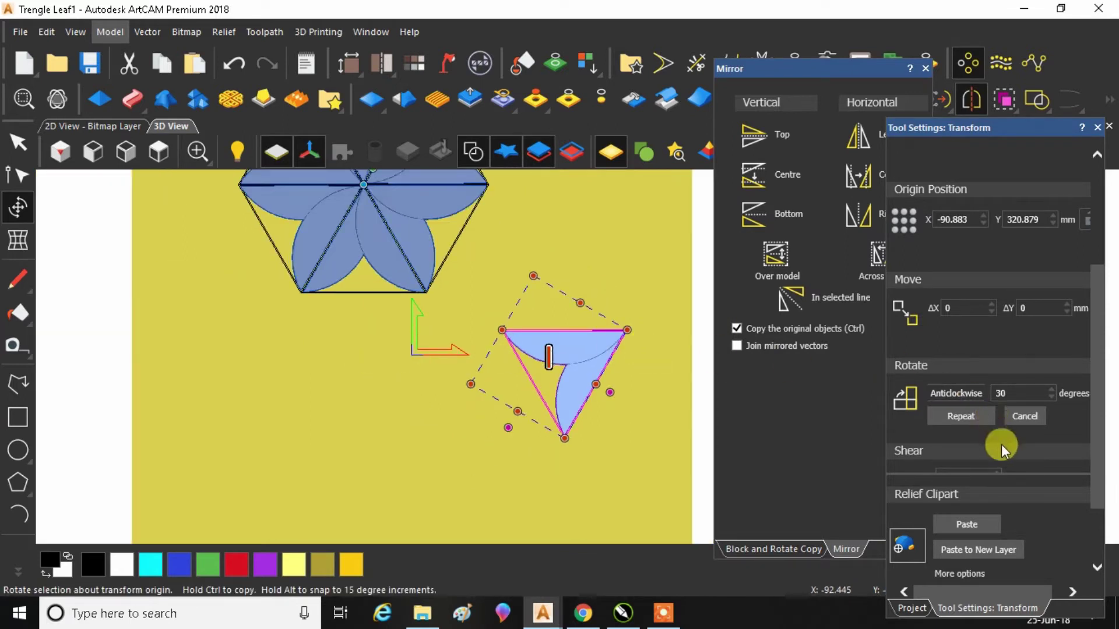
pyautogui.click(959, 416)
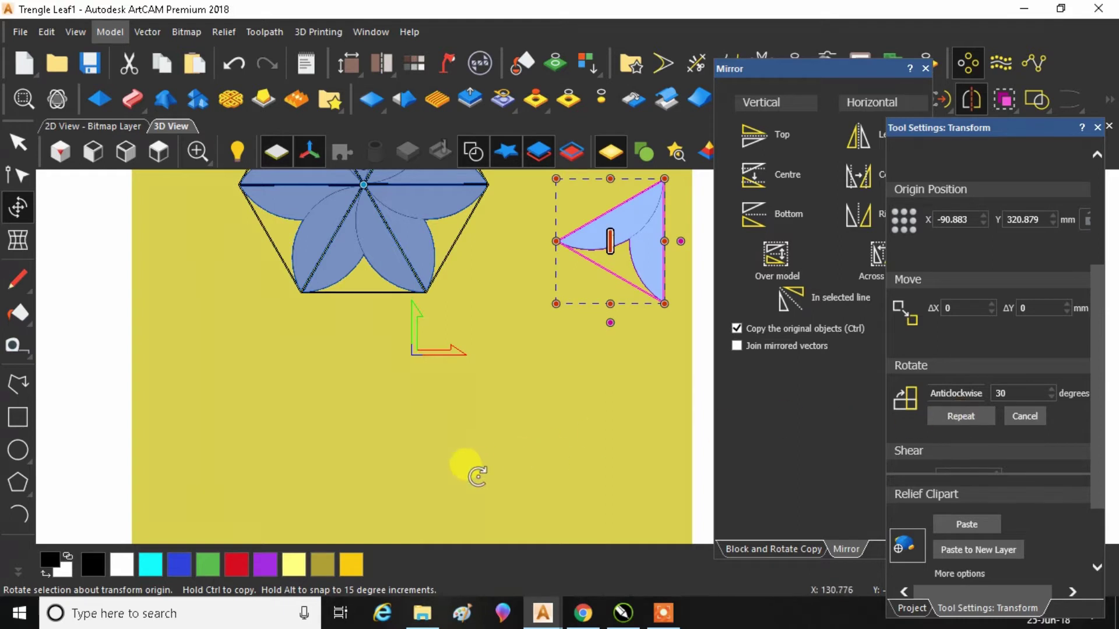
pyautogui.scroll(-1, 574, 351)
pyautogui.scroll(1, 693, 228)
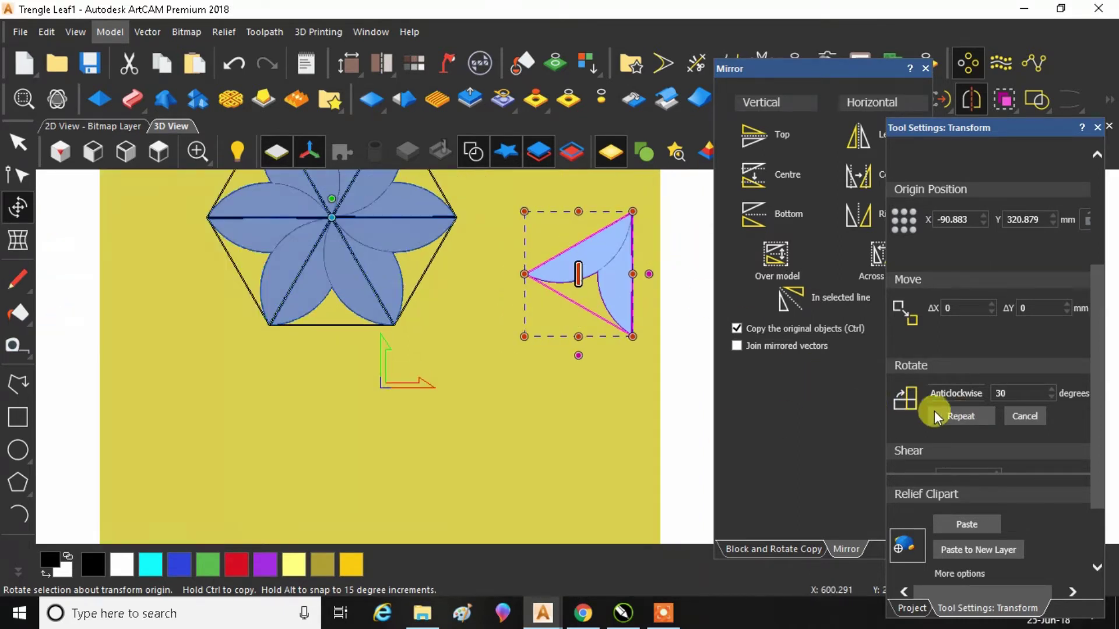
pyautogui.click(944, 416)
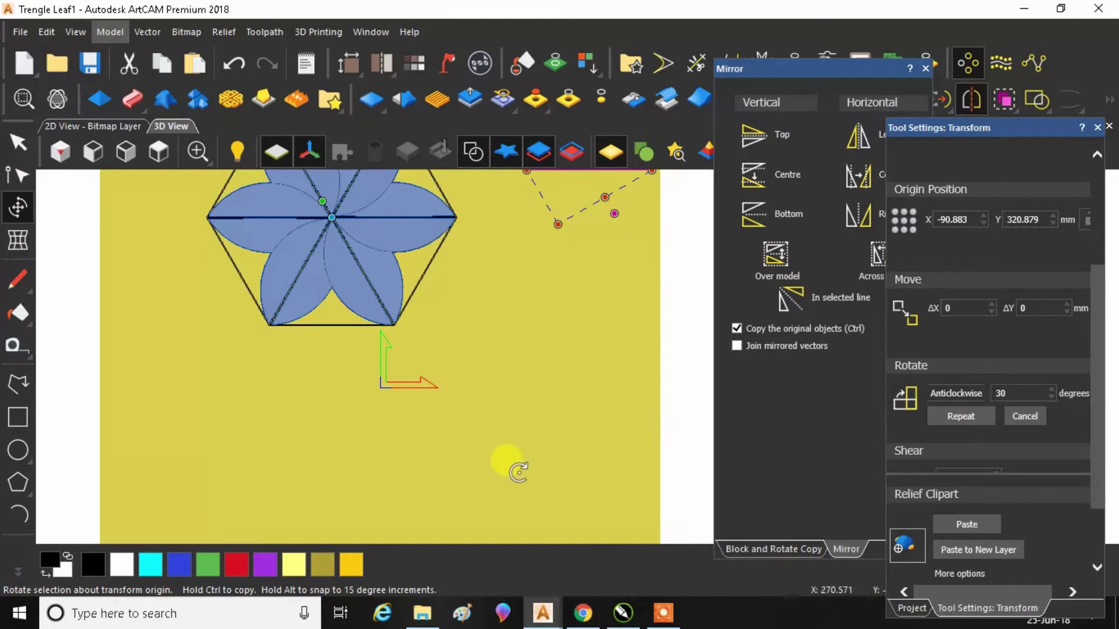
pyautogui.scroll(-2, 507, 465)
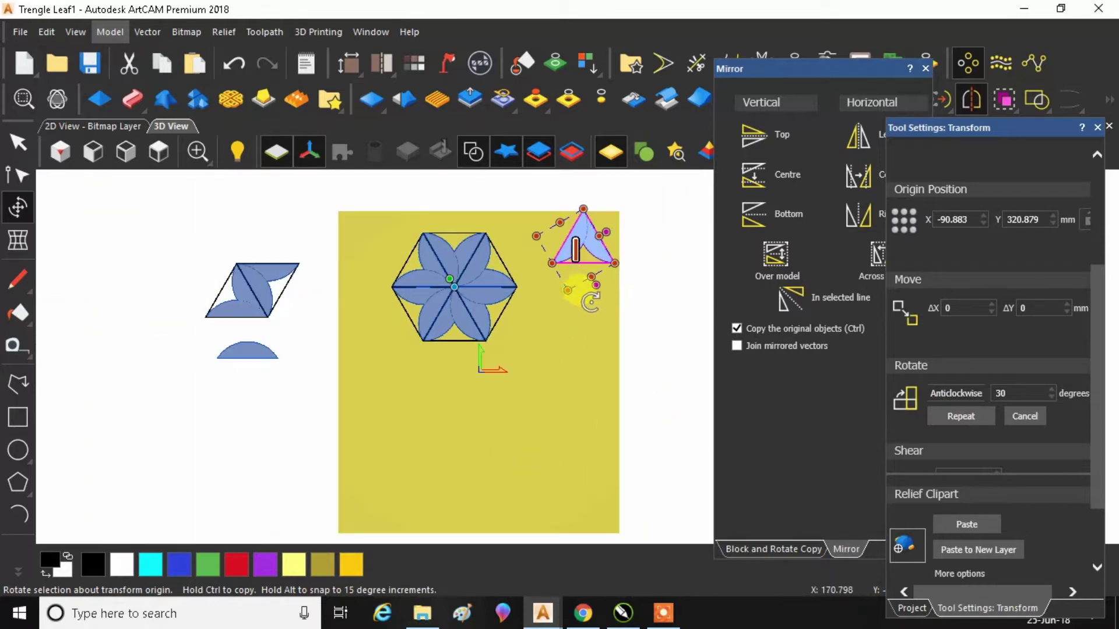
pyautogui.click(971, 415)
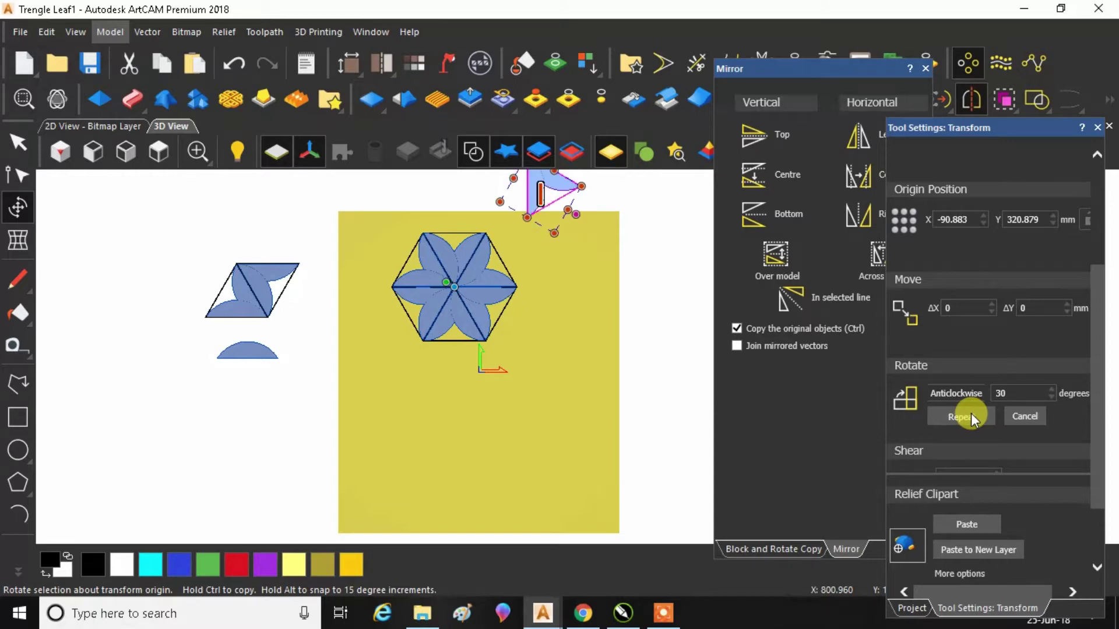
pyautogui.click(971, 414)
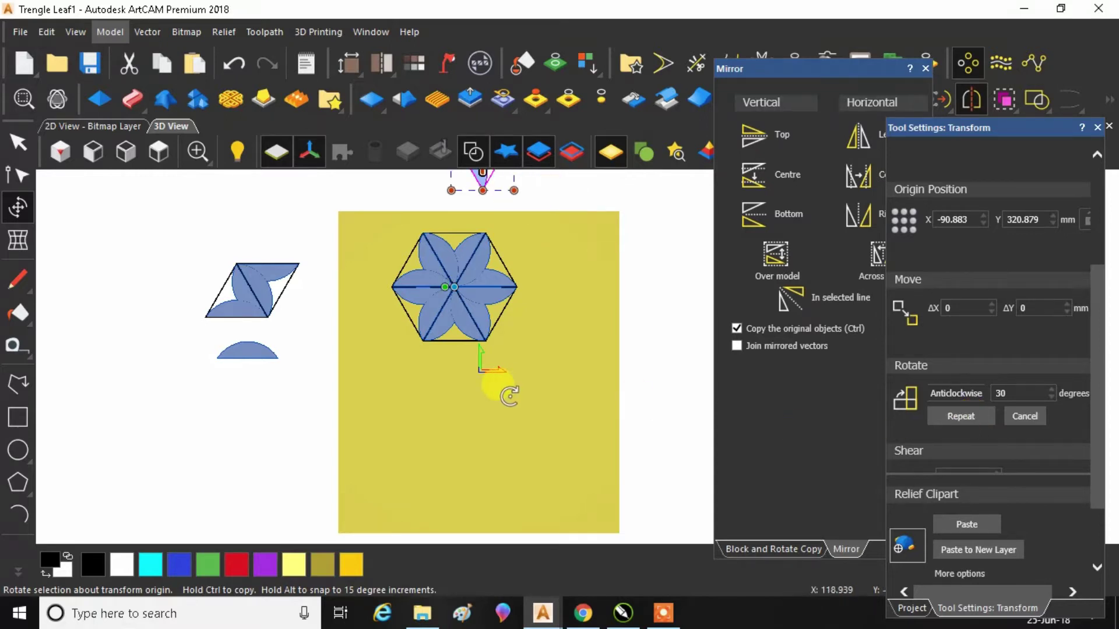
pyautogui.scroll(-2, 502, 388)
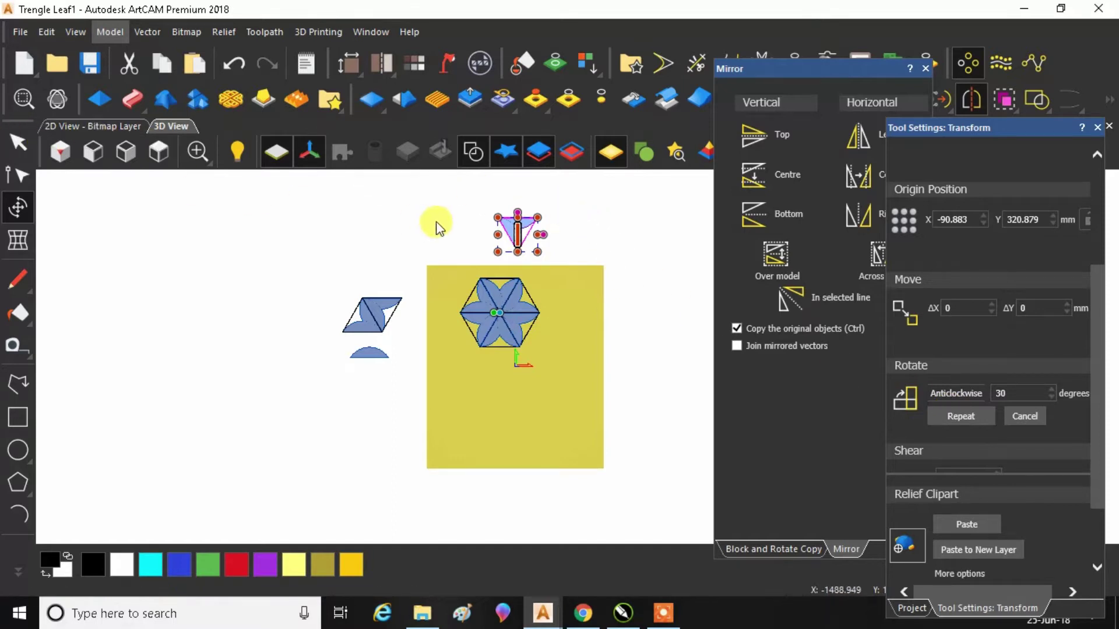
pyautogui.scroll(1, 525, 220)
pyautogui.scroll(1, 528, 221)
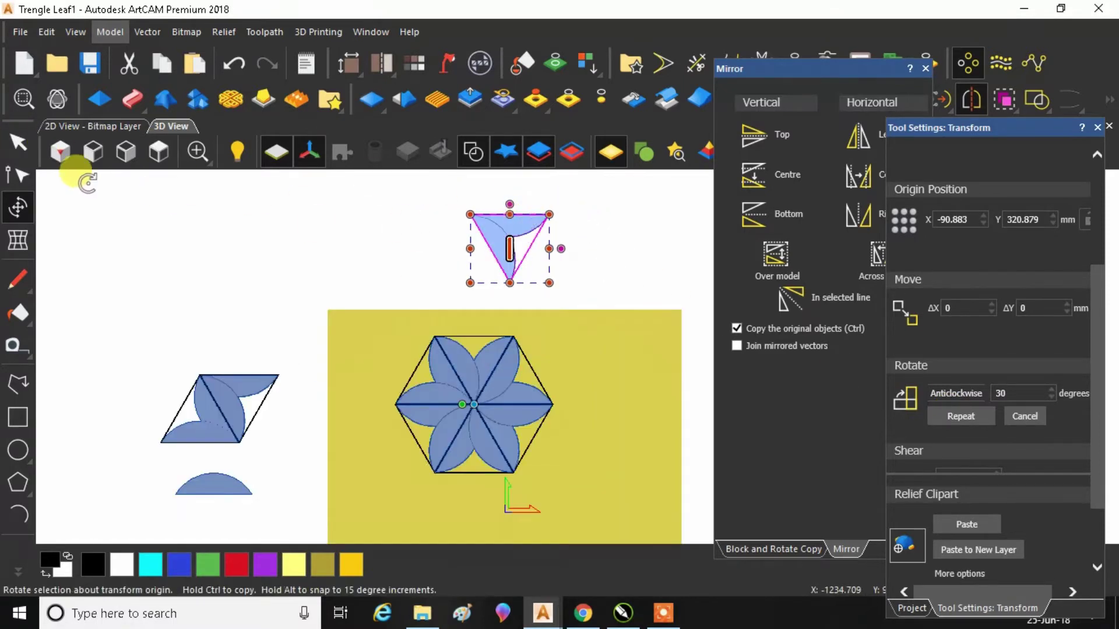
# Select the rotated triangle, inspect its relief in 3D, and save the Trengle Leaf1 model
pyautogui.click(22, 144)
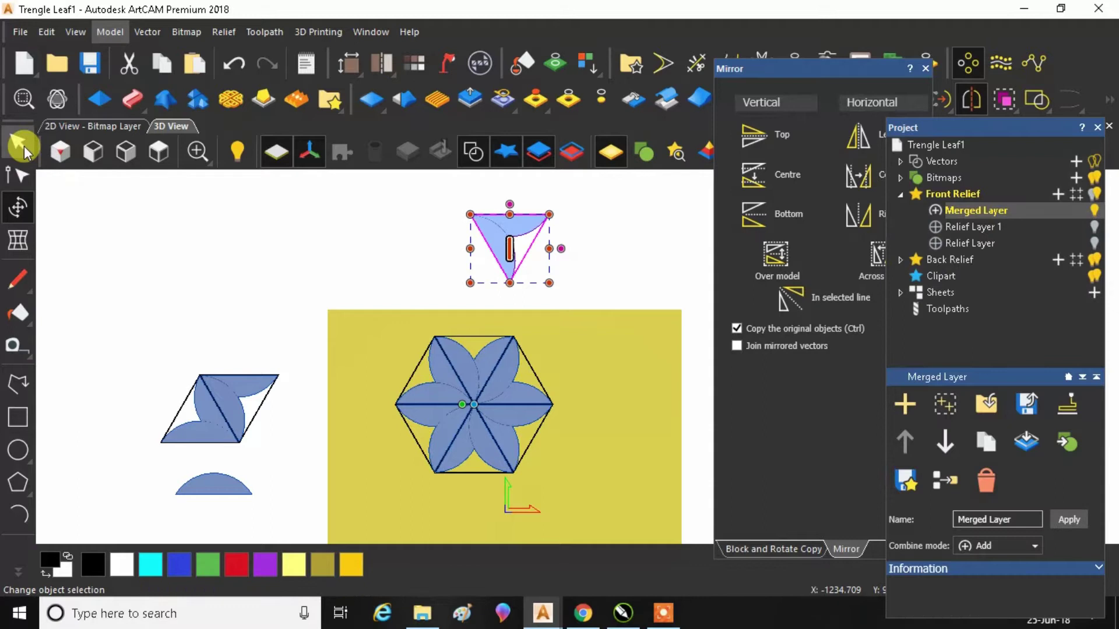
pyautogui.click(499, 233)
pyautogui.scroll(1, 507, 236)
pyautogui.scroll(2, 523, 194)
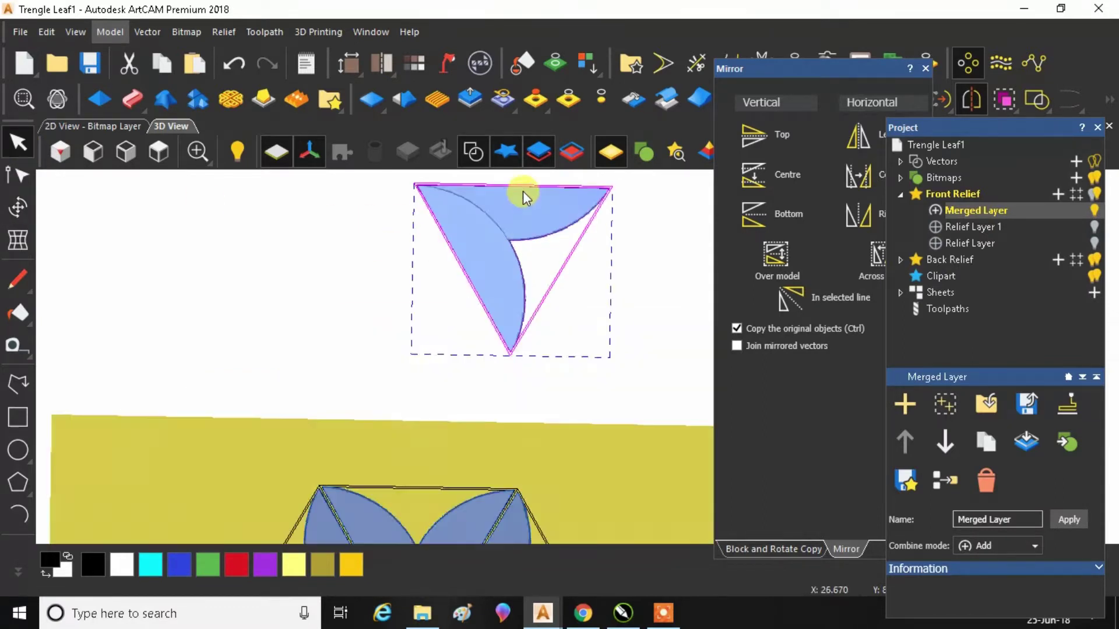
pyautogui.moveTo(522, 194); pyautogui.dragTo(428, 357)
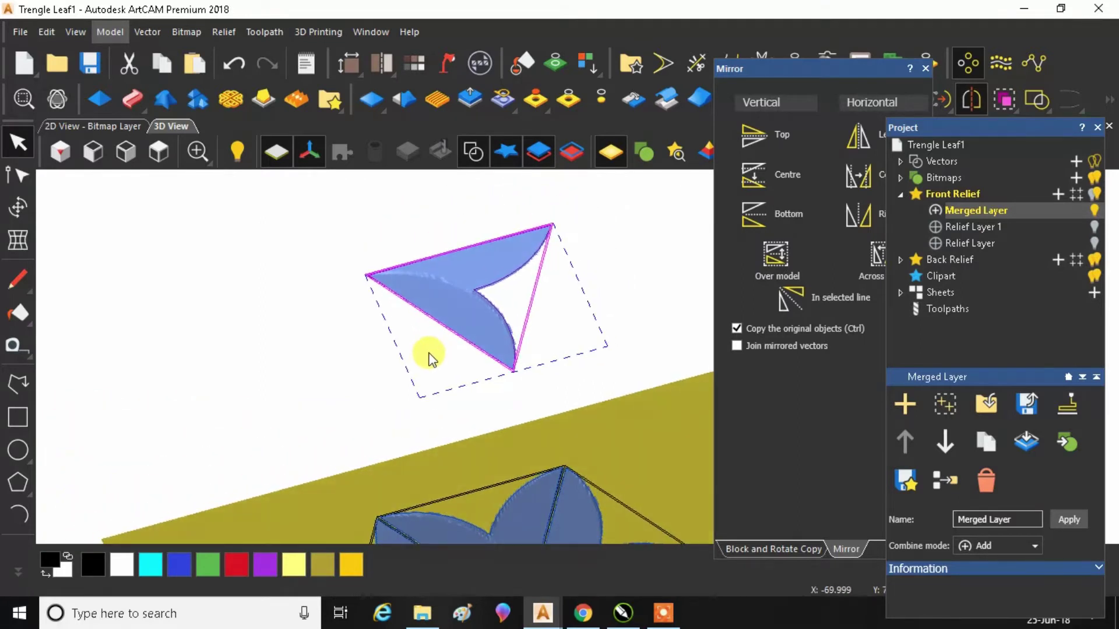
pyautogui.click(90, 64)
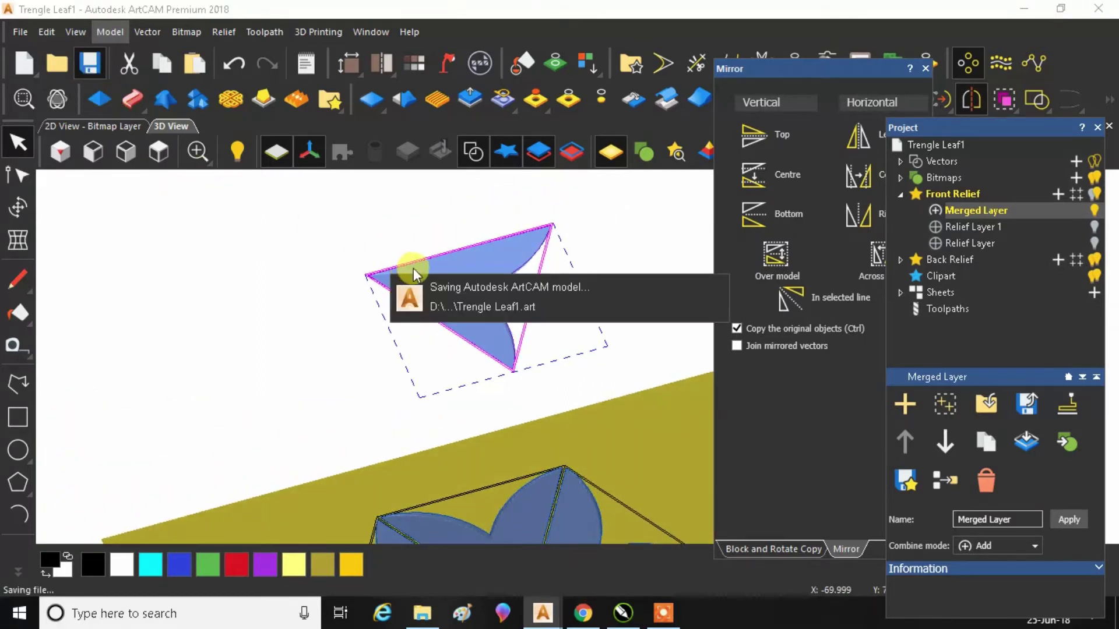
pyautogui.scroll(1, 489, 305)
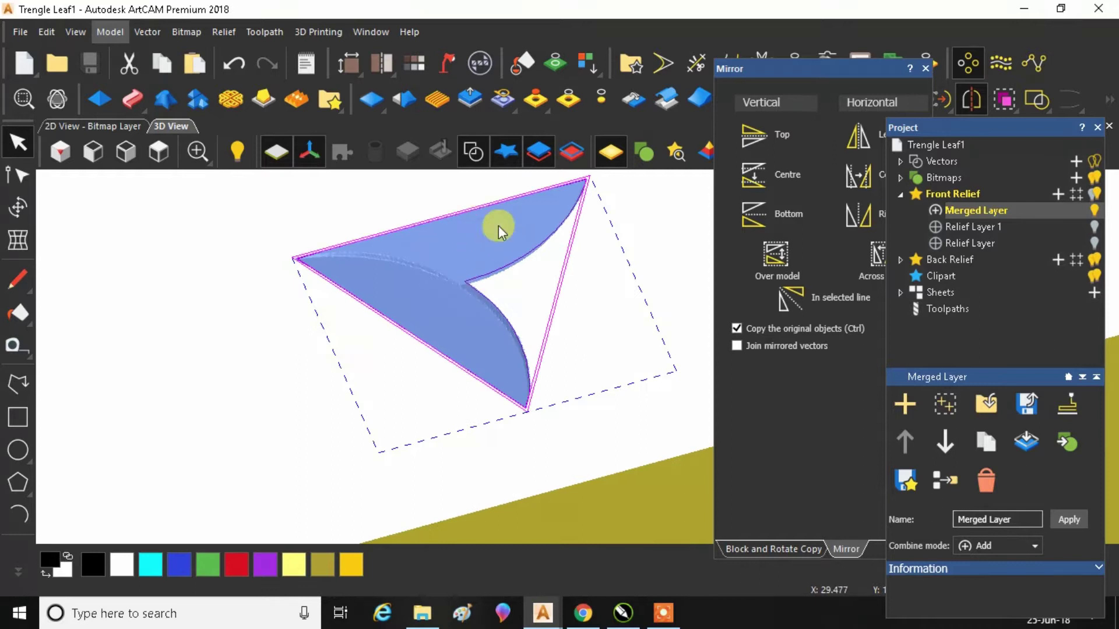
pyautogui.scroll(-3, 499, 226)
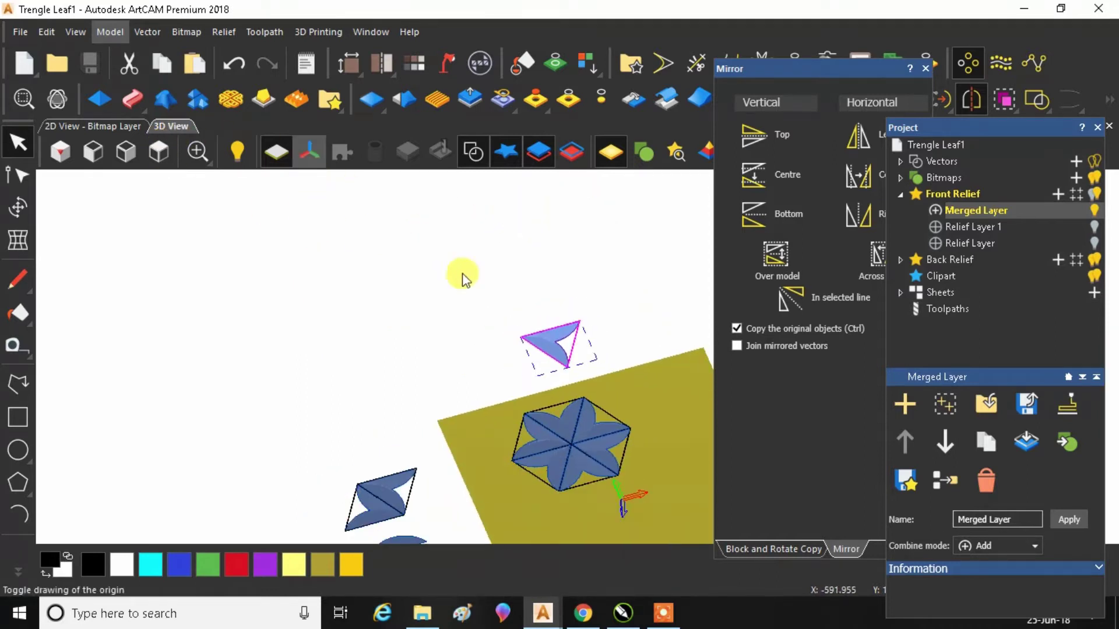
# Switch to the top view, close the Mirror panel, and delete the triangle vector above the hexagon
pyautogui.press('3')
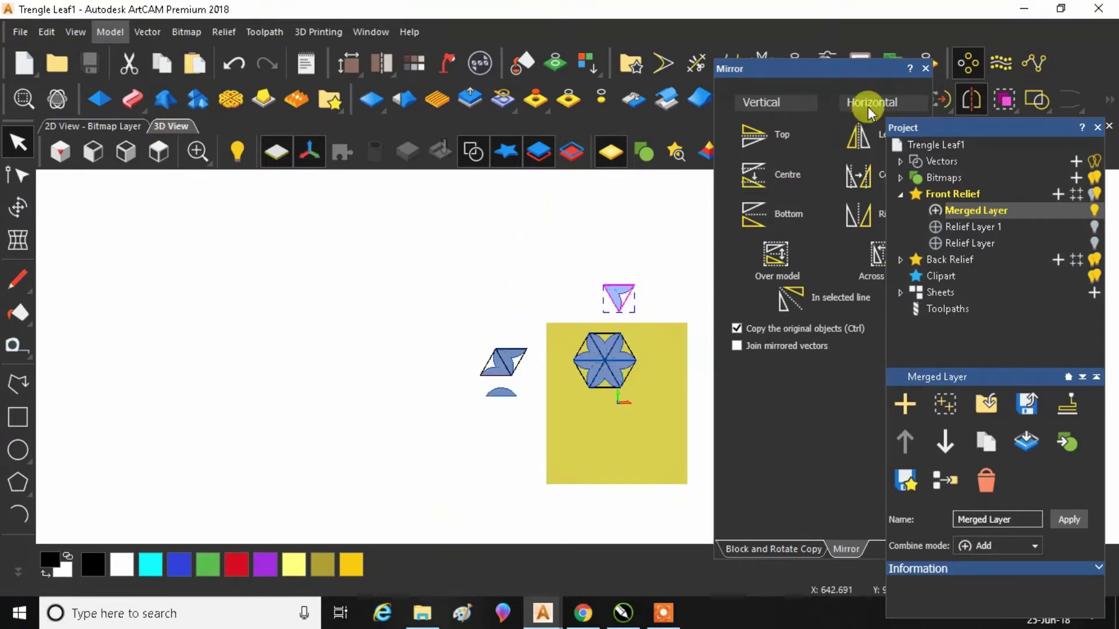
pyautogui.click(925, 68)
pyautogui.scroll(1, 639, 315)
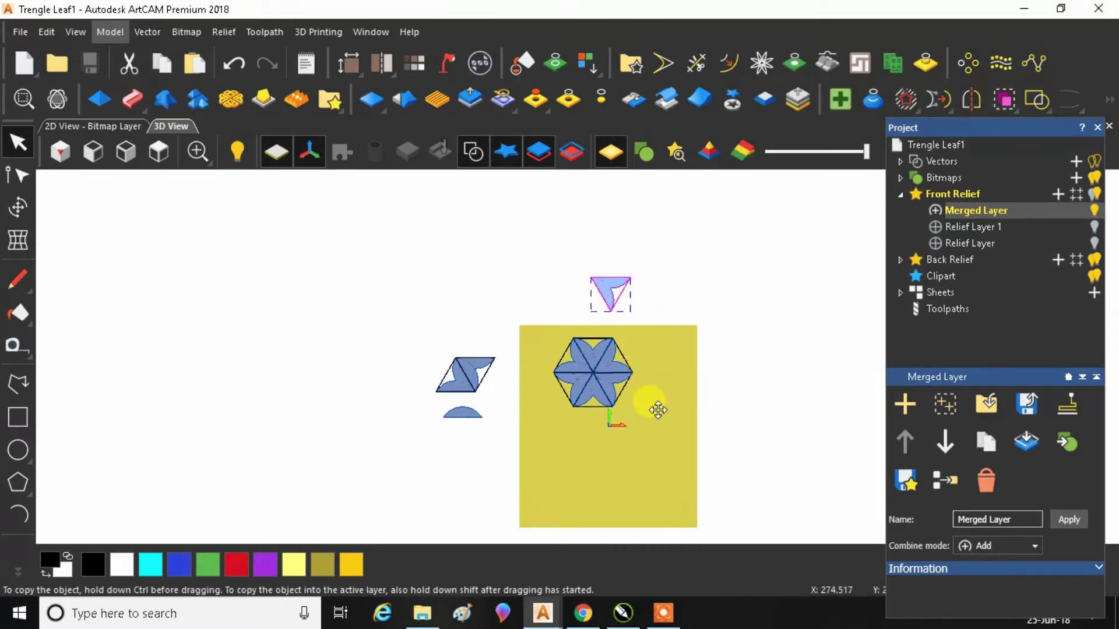
pyautogui.moveTo(657, 410); pyautogui.dragTo(658, 410)
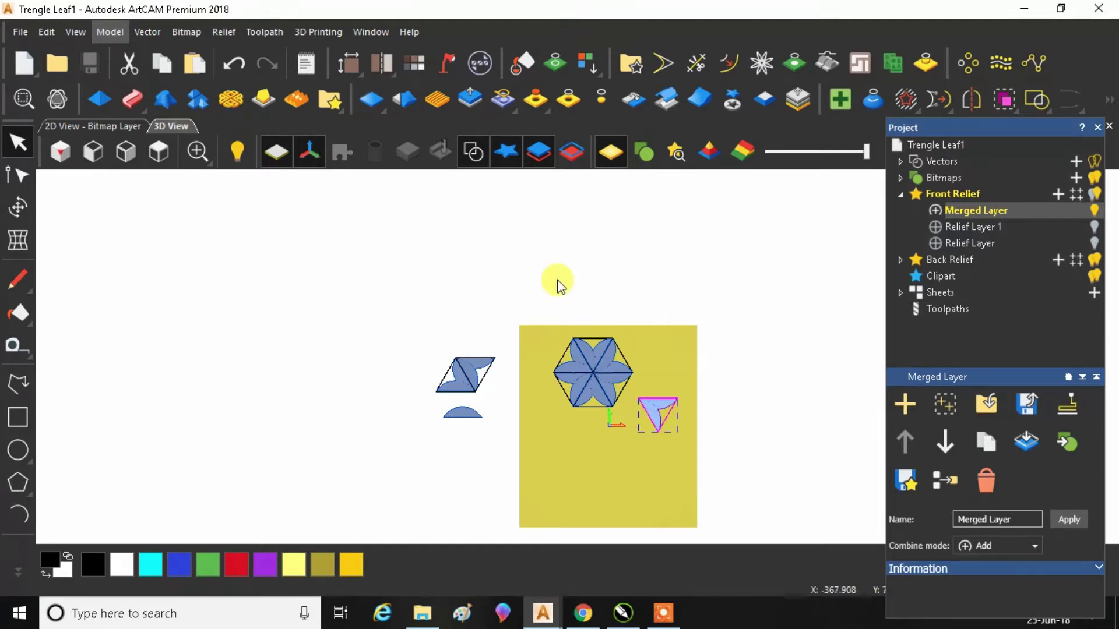
pyautogui.hotkey('ctrl', 'z')
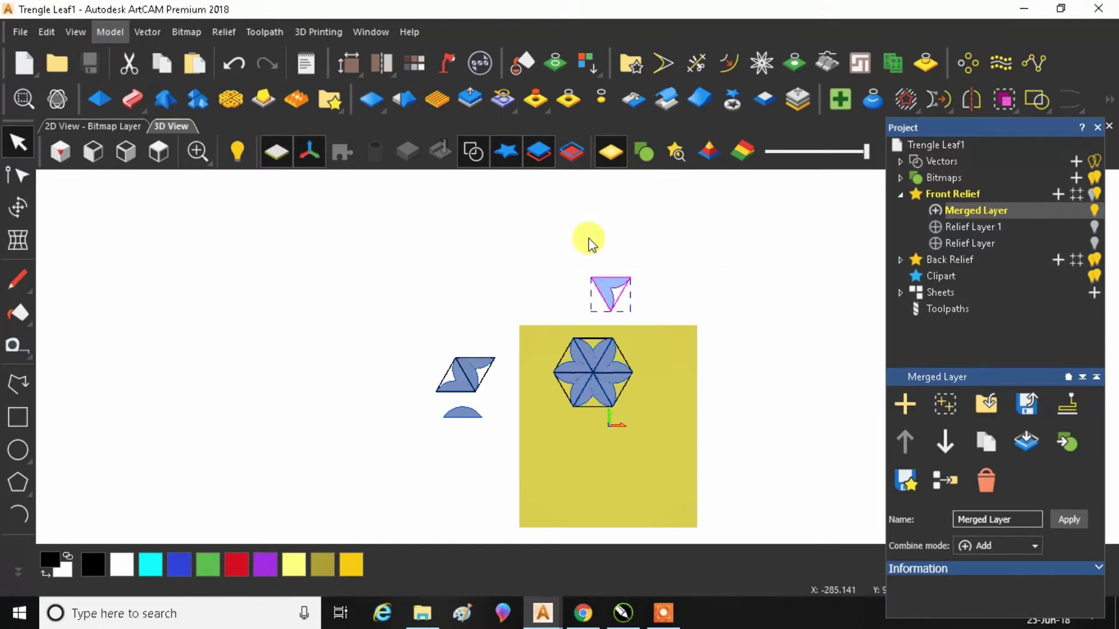
pyautogui.click(574, 253)
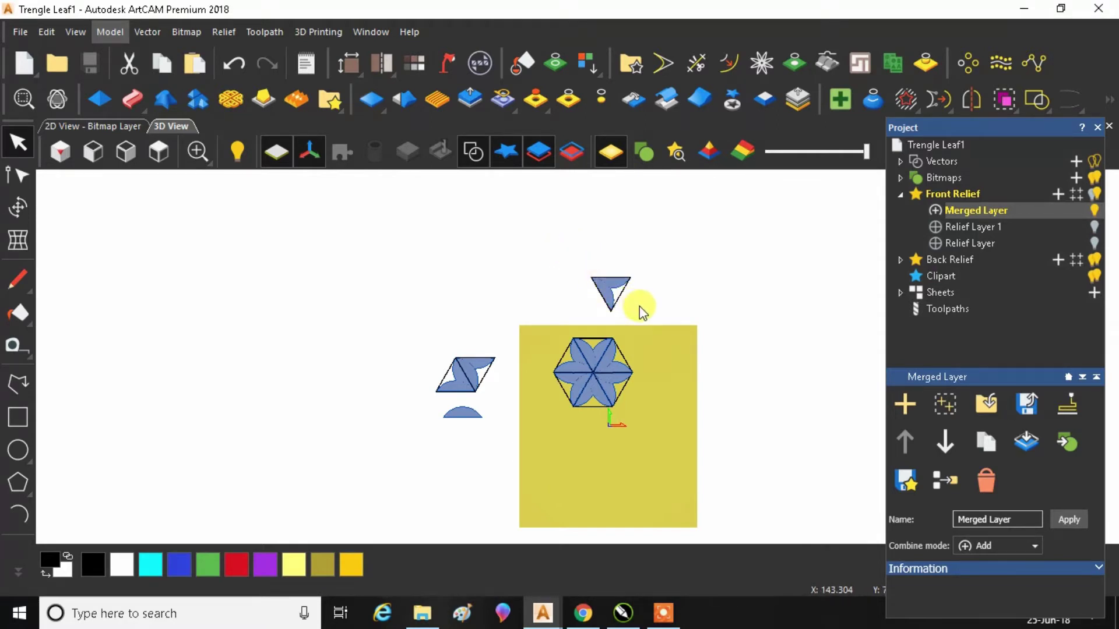
pyautogui.moveTo(659, 325); pyautogui.dragTo(660, 324)
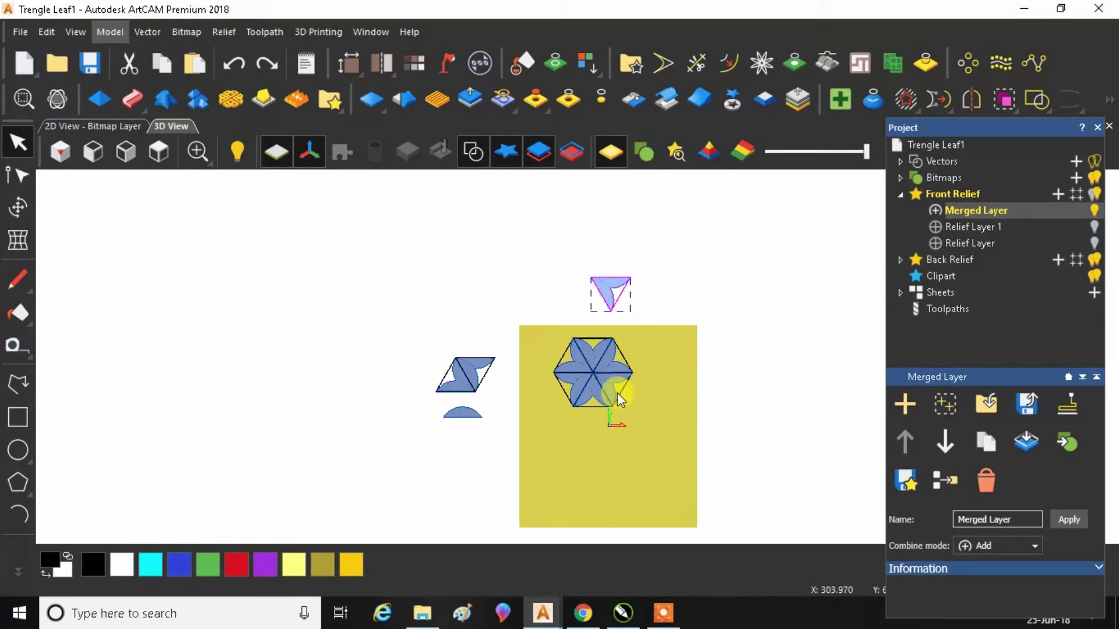
pyautogui.press('Delete')
# Select the leaf shape plus the outer and inner triangle outlines in the parallelogram
pyautogui.scroll(1, 467, 390)
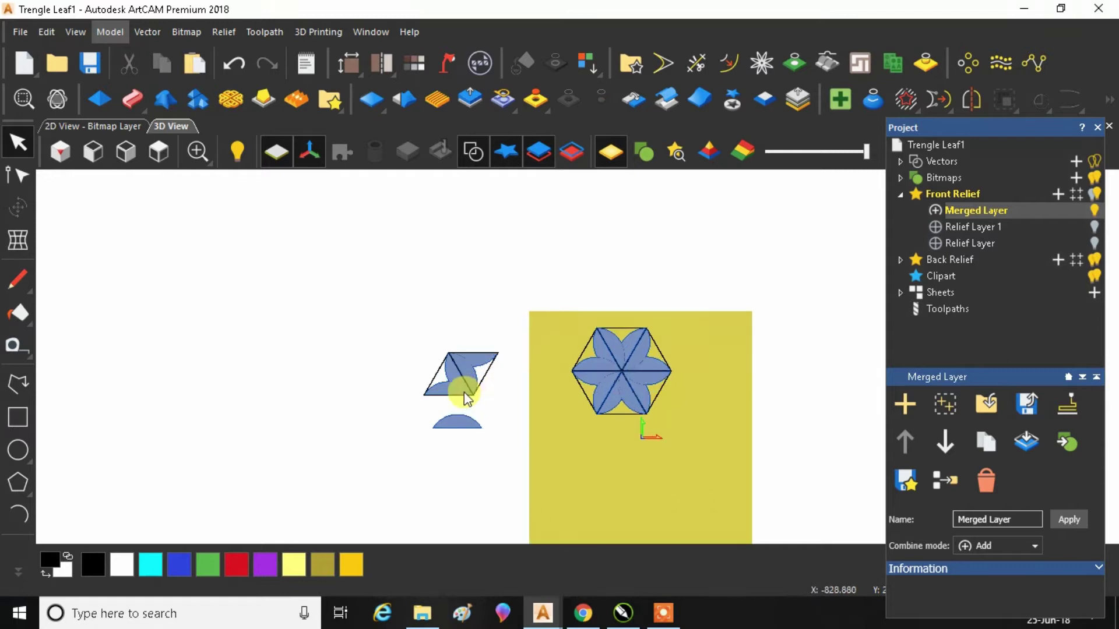
pyautogui.scroll(3, 450, 387)
pyautogui.click(420, 379)
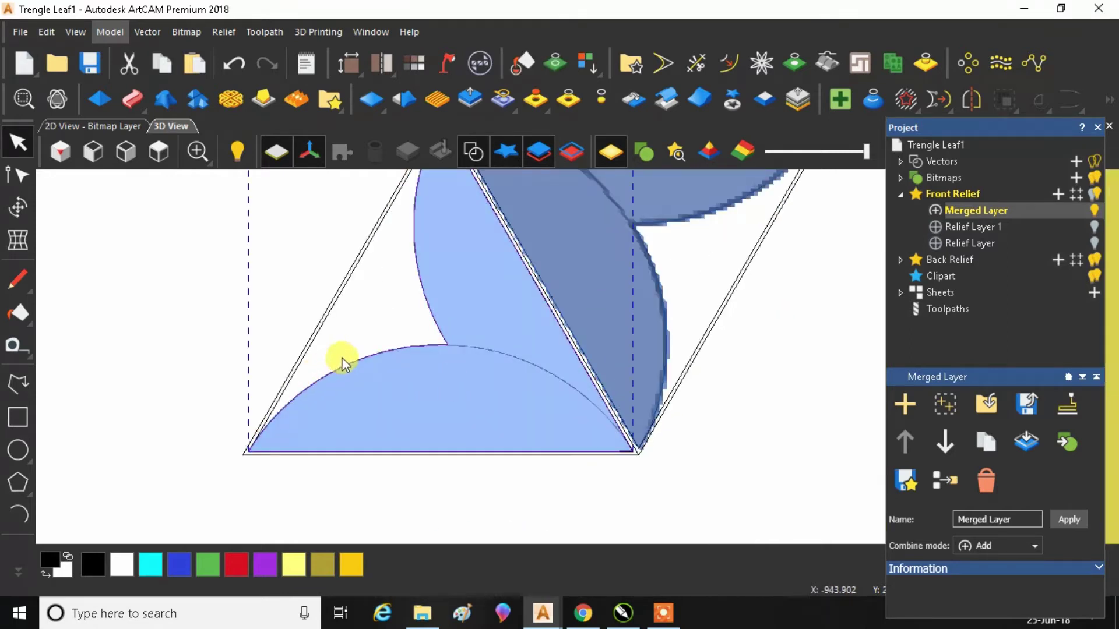
pyautogui.keyDown('shift'); pyautogui.click(337, 294); pyautogui.keyUp('shift')
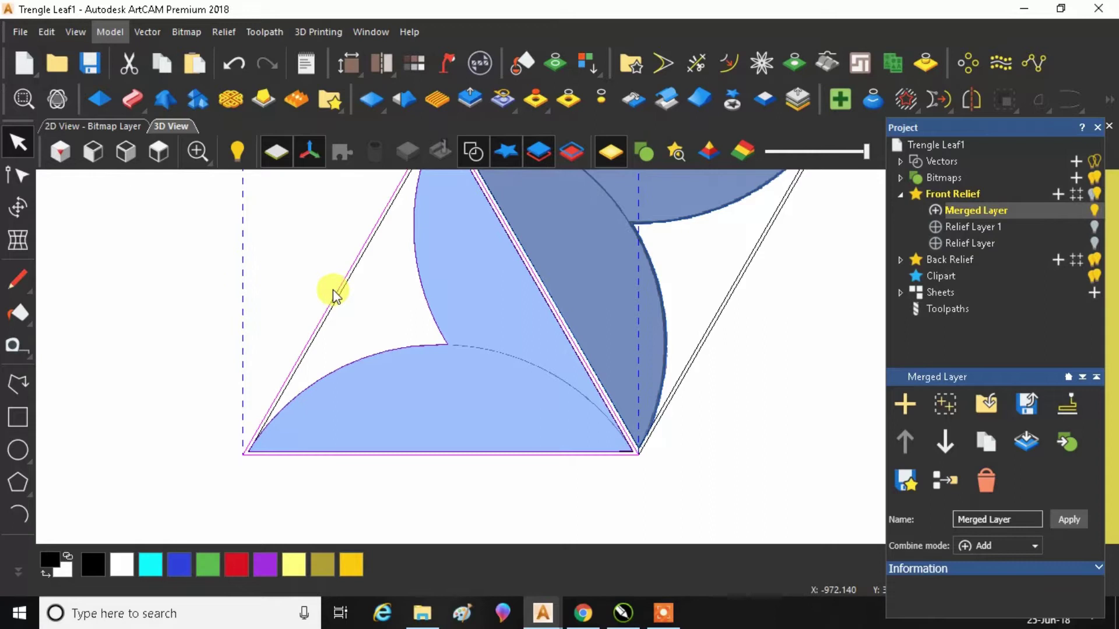
pyautogui.keyDown('shift'); pyautogui.click(337, 309); pyautogui.keyUp('shift')
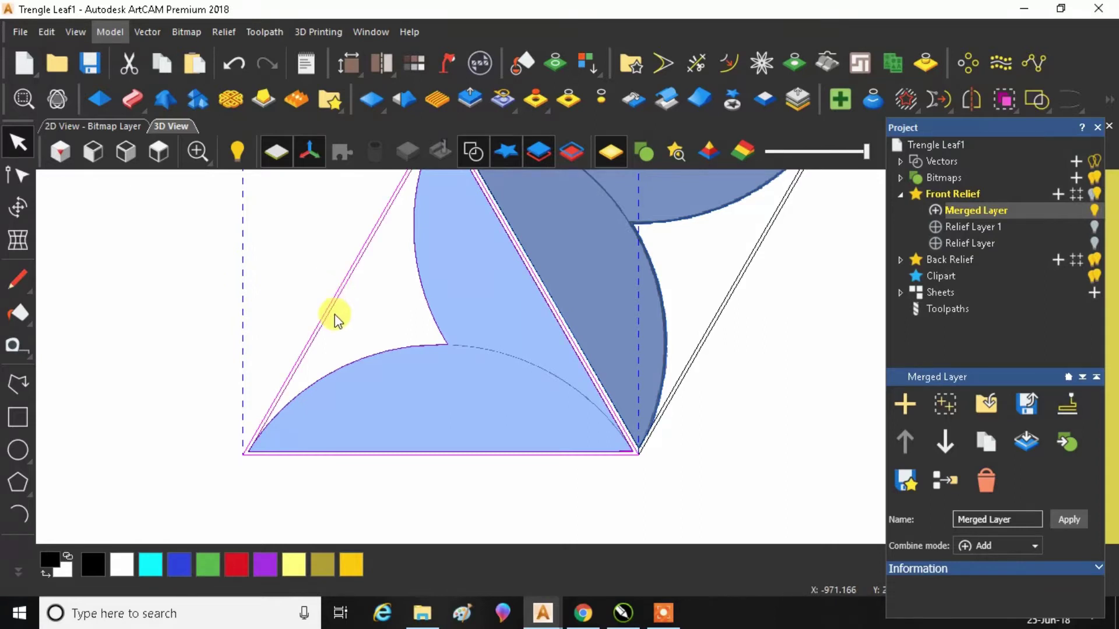
pyautogui.scroll(-3, 297, 329)
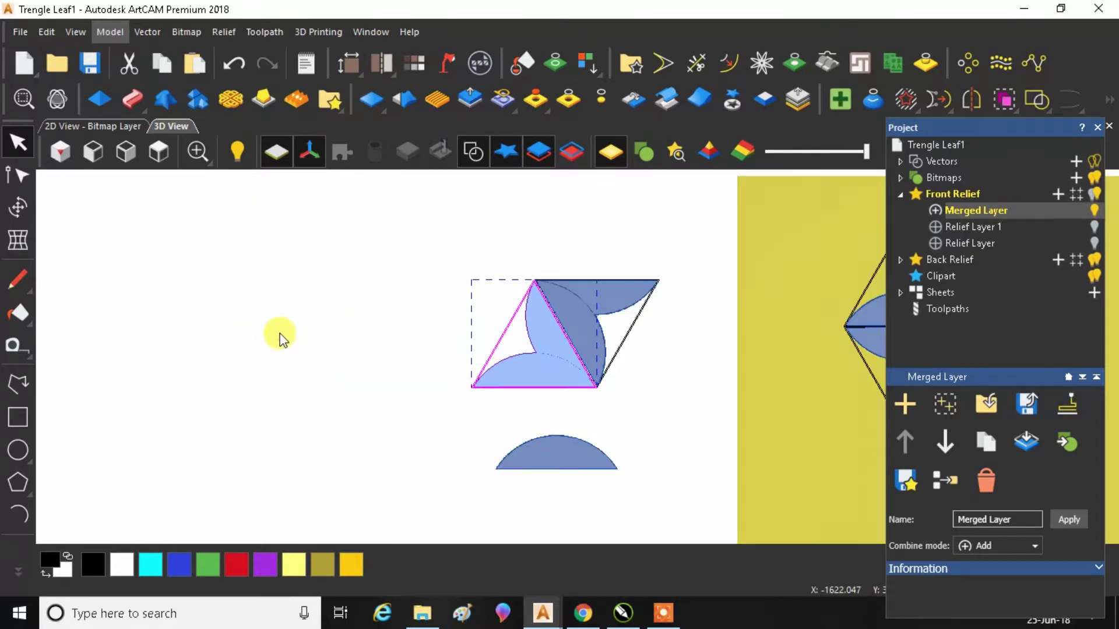
pyautogui.scroll(-1, 240, 342)
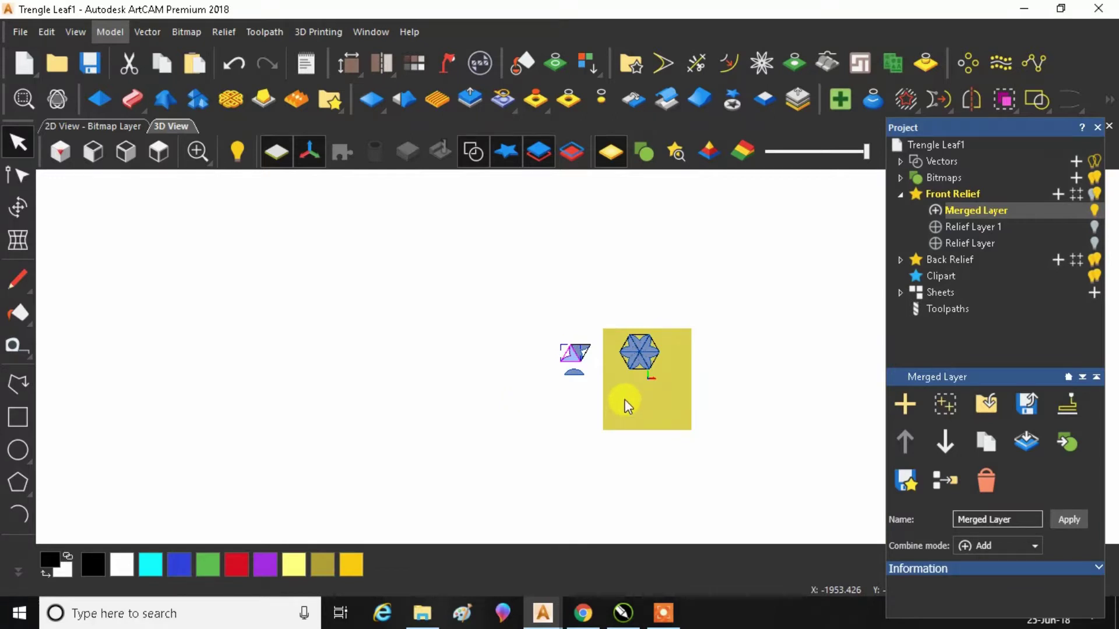
pyautogui.scroll(-2, 646, 403)
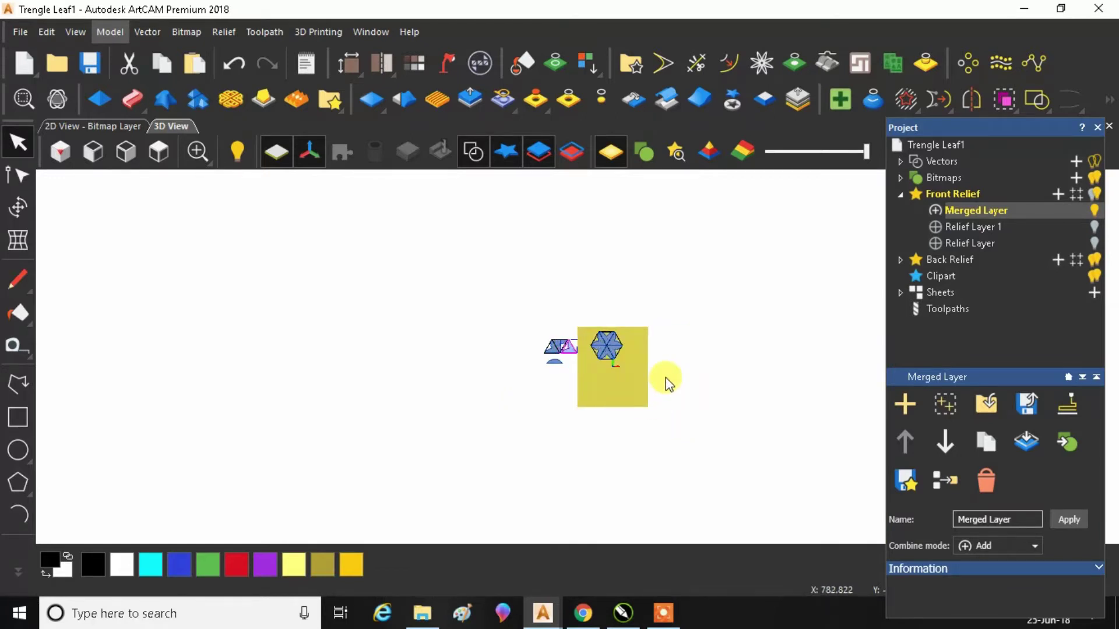
# Move the leaf triangle onto the yellow plate below the hexagon star and inspect the relief
pyautogui.press('Right')
pyautogui.press('Right')
pyautogui.press('Right')
pyautogui.press('Right')
pyautogui.press('Right')
pyautogui.press('Right')
pyautogui.press('Right')
pyautogui.press('Right')
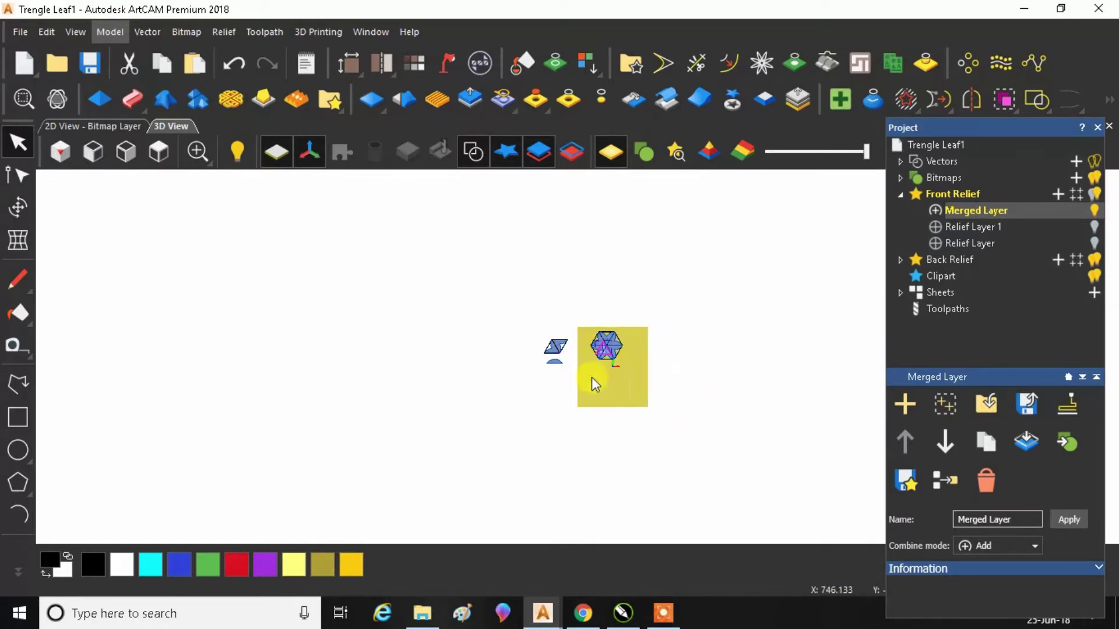
pyautogui.scroll(1, 623, 374)
pyautogui.scroll(-1, 624, 375)
pyautogui.press('Down')
pyautogui.press('Down')
pyautogui.press('Down')
pyautogui.press('Down')
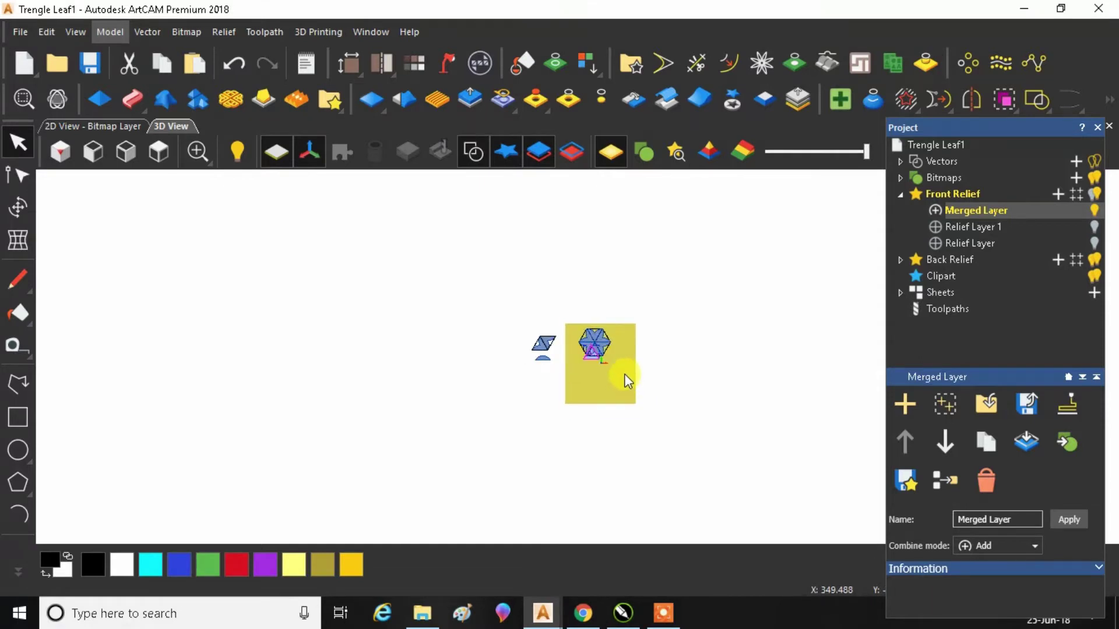
pyautogui.scroll(1, 609, 372)
pyautogui.moveTo(592, 360); pyautogui.dragTo(592, 395)
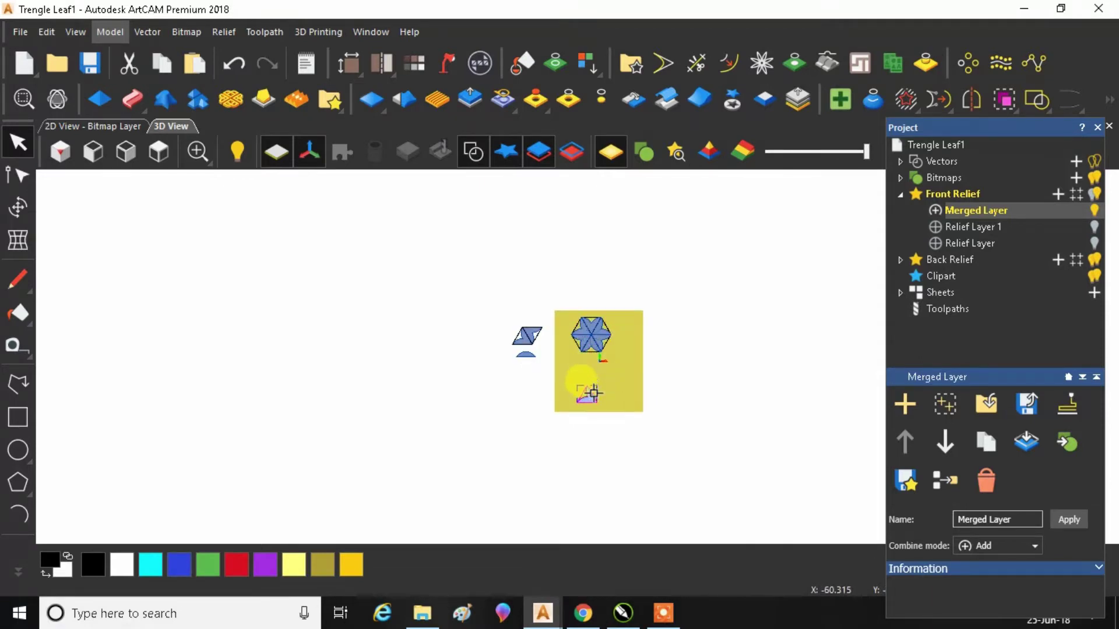
pyautogui.scroll(1, 593, 394)
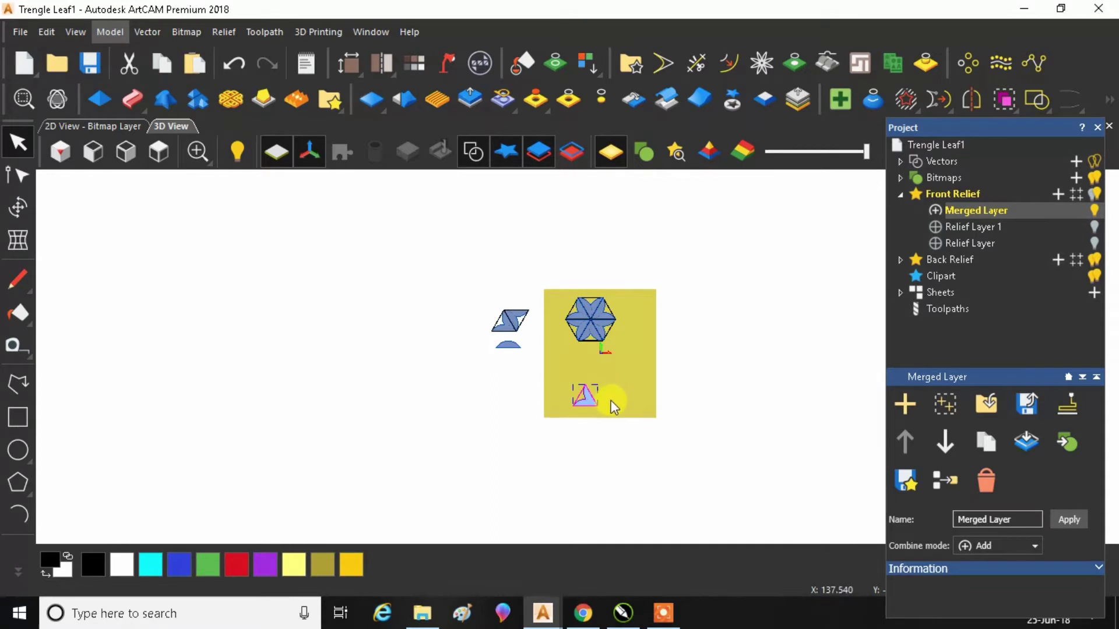
pyautogui.scroll(2, 606, 411)
pyautogui.scroll(1, 596, 406)
pyautogui.moveTo(598, 359); pyautogui.dragTo(602, 336)
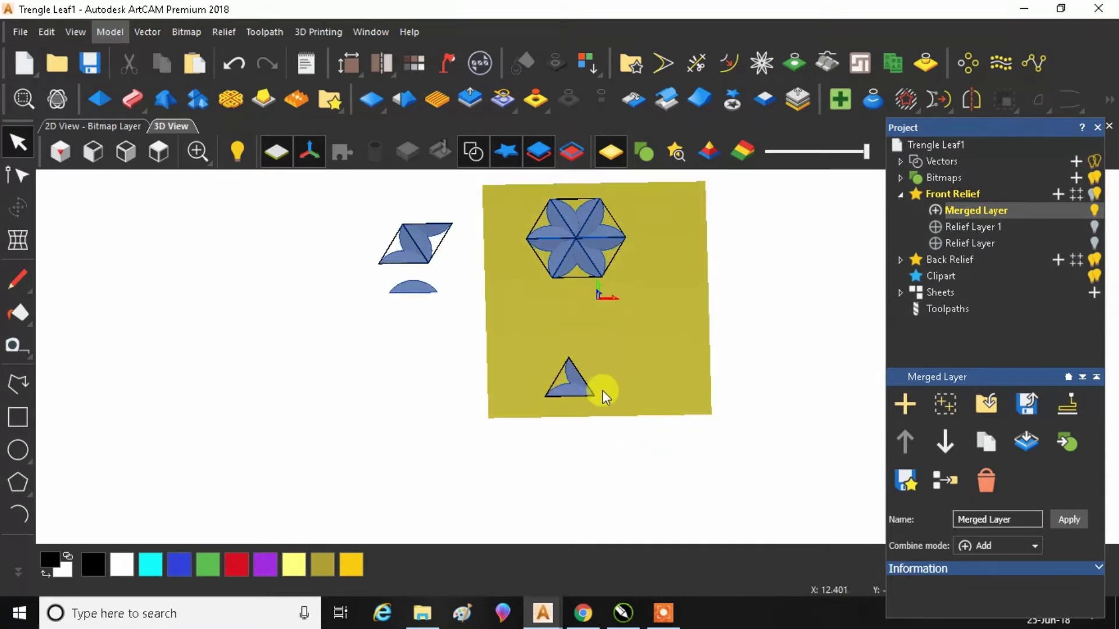
pyautogui.scroll(3, 602, 390)
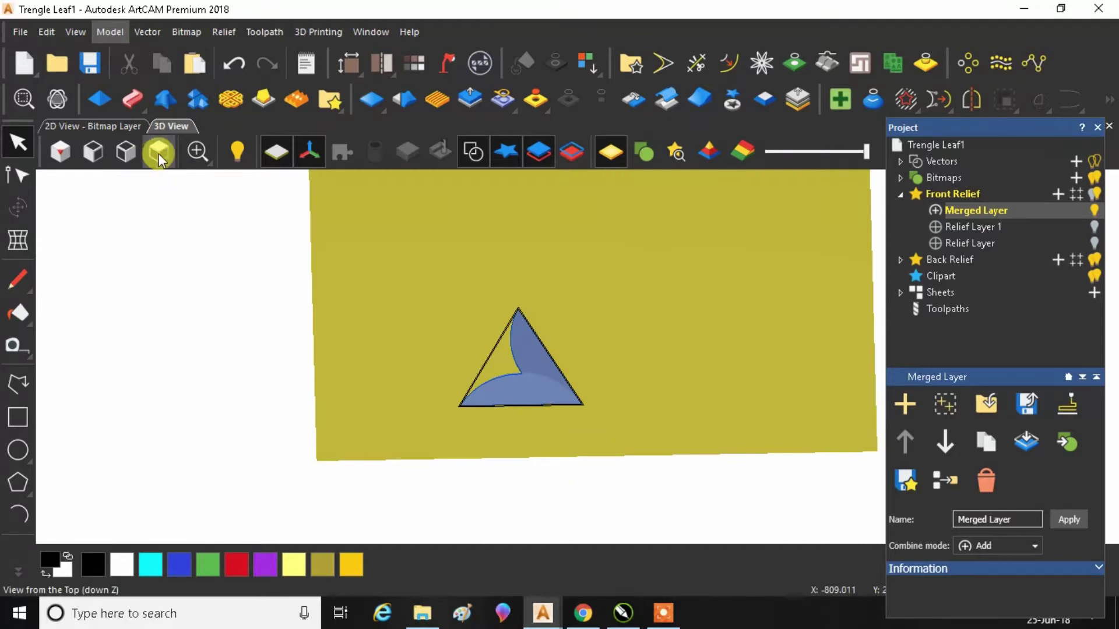
pyautogui.moveTo(623, 611)
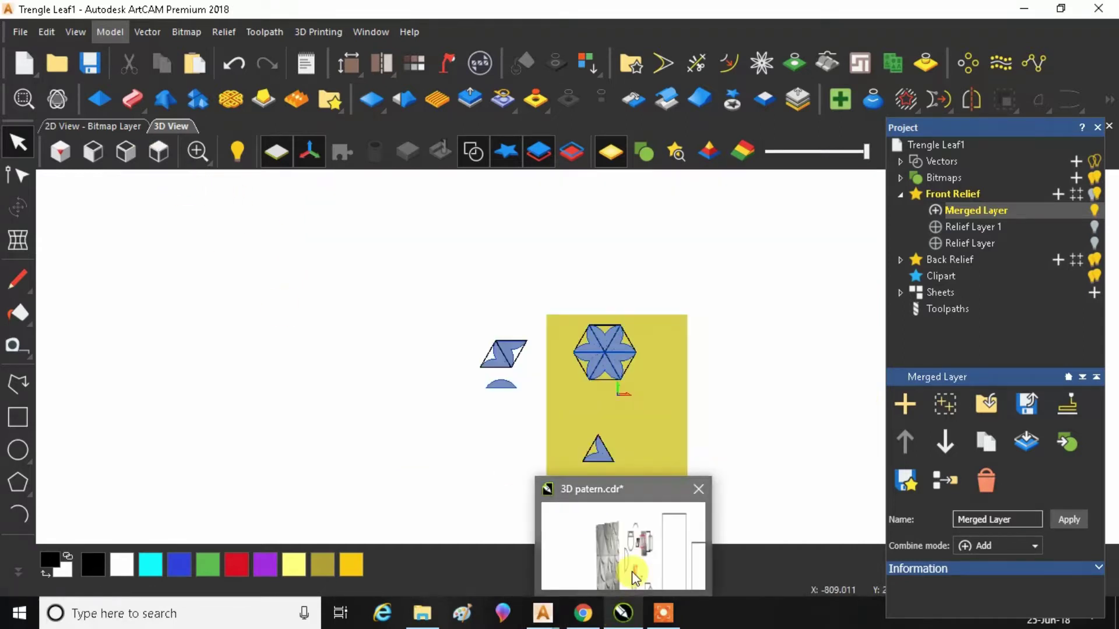
pyautogui.click(624, 554)
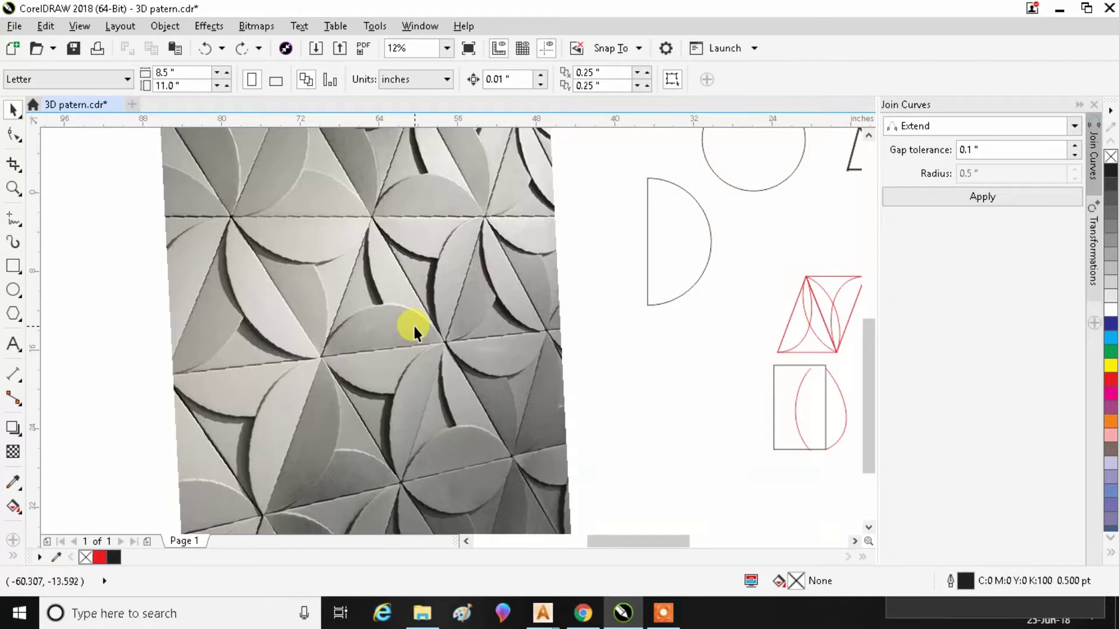
pyautogui.moveTo(597, 617)
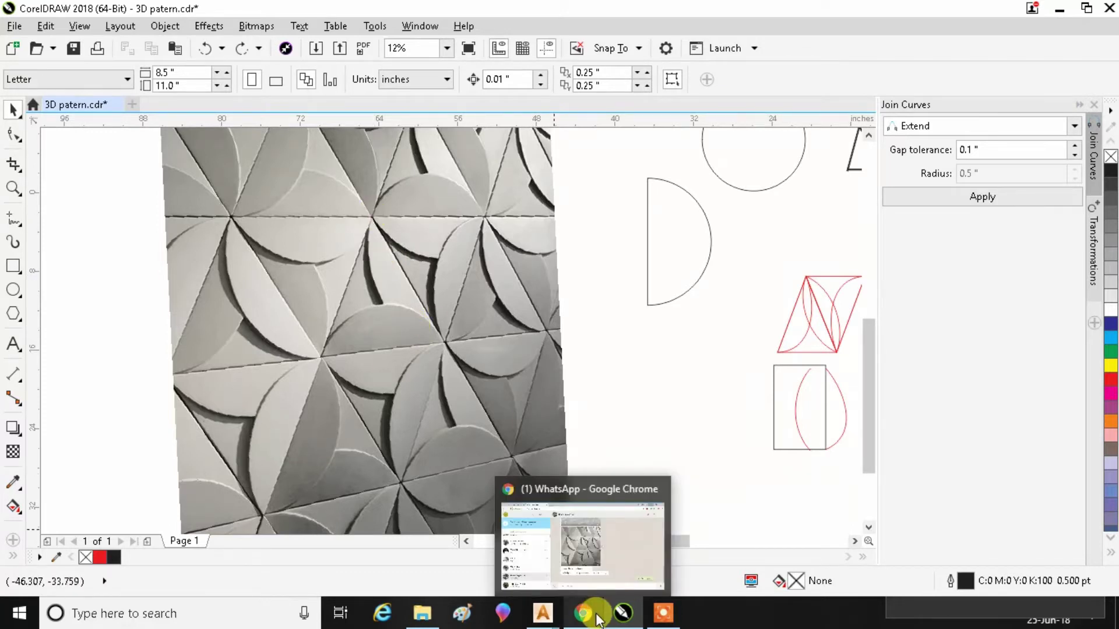
pyautogui.moveTo(543, 613)
pyautogui.click(644, 551)
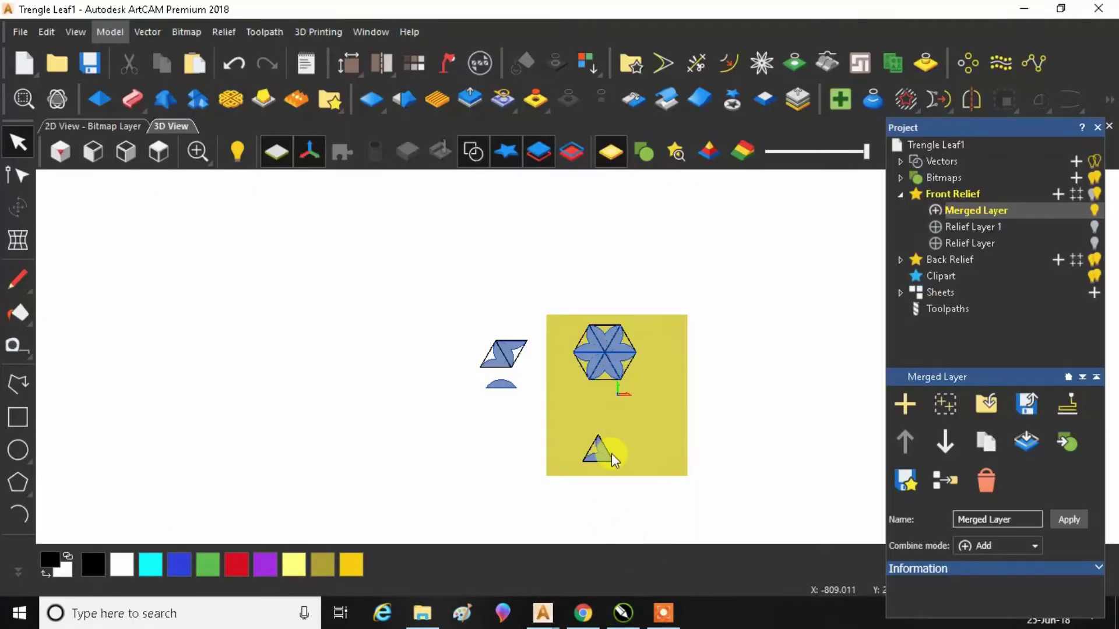
pyautogui.moveTo(601, 449); pyautogui.dragTo(616, 467)
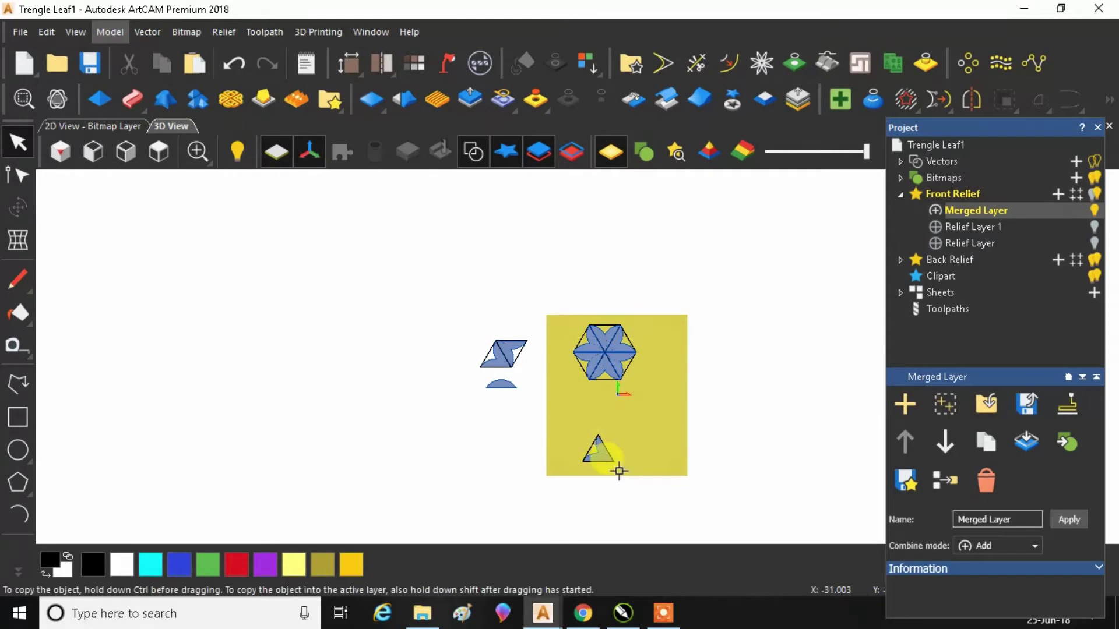
pyautogui.scroll(5, 616, 466)
pyautogui.moveTo(661, 499); pyautogui.dragTo(657, 467)
pyautogui.hotkey('ctrl', 'z')
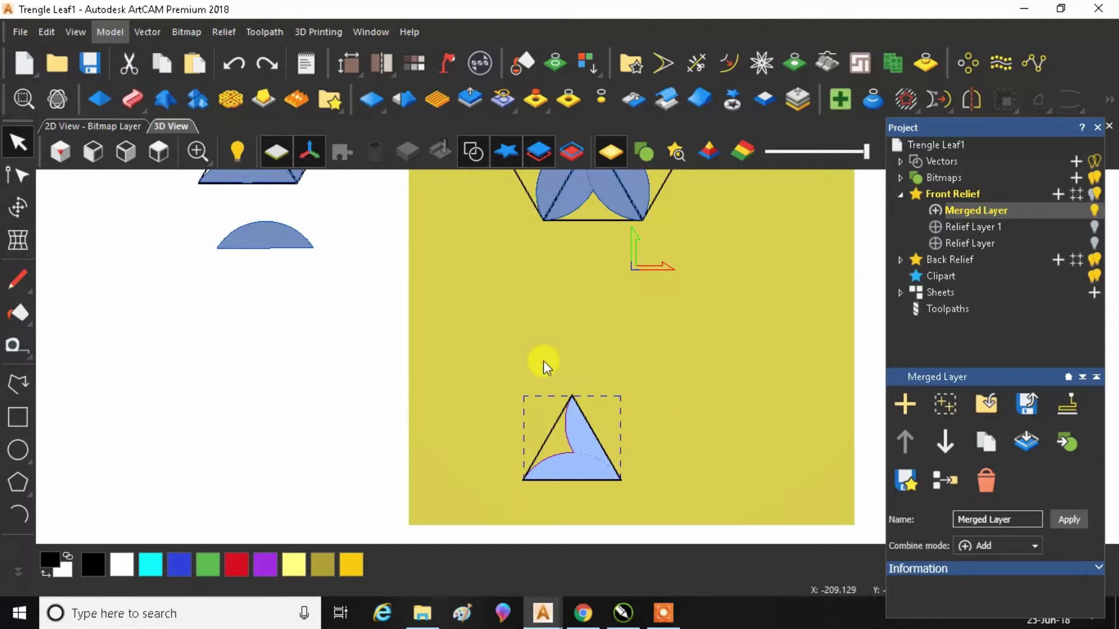
pyautogui.click(515, 353)
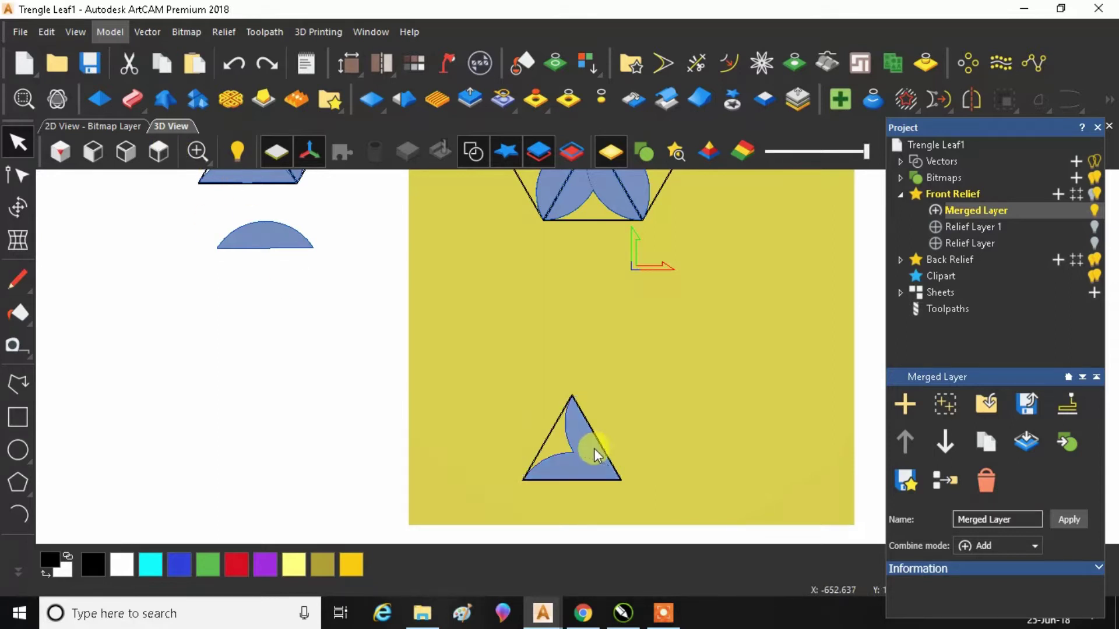
pyautogui.scroll(-5, 474, 346)
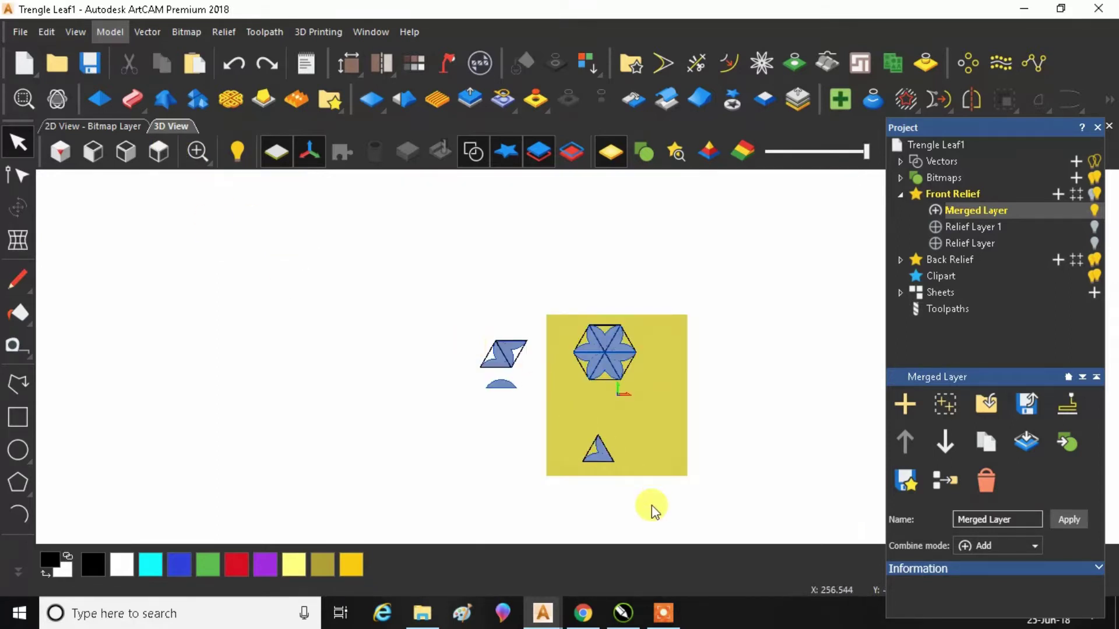
pyautogui.scroll(1, 632, 495)
pyautogui.scroll(2, 634, 498)
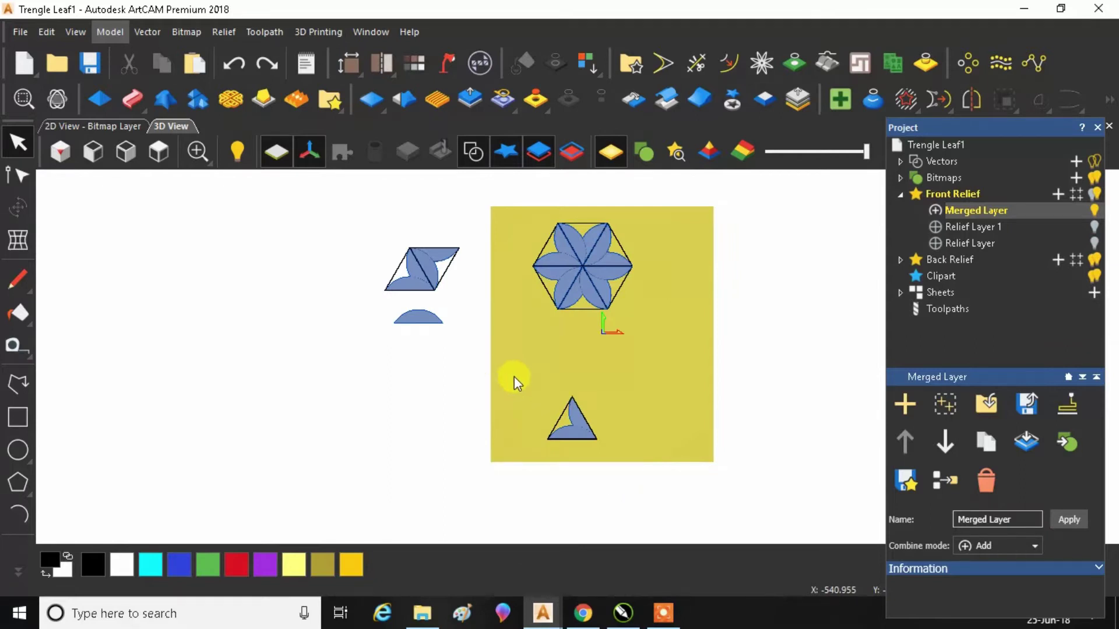
pyautogui.moveTo(618, 448); pyautogui.dragTo(621, 450)
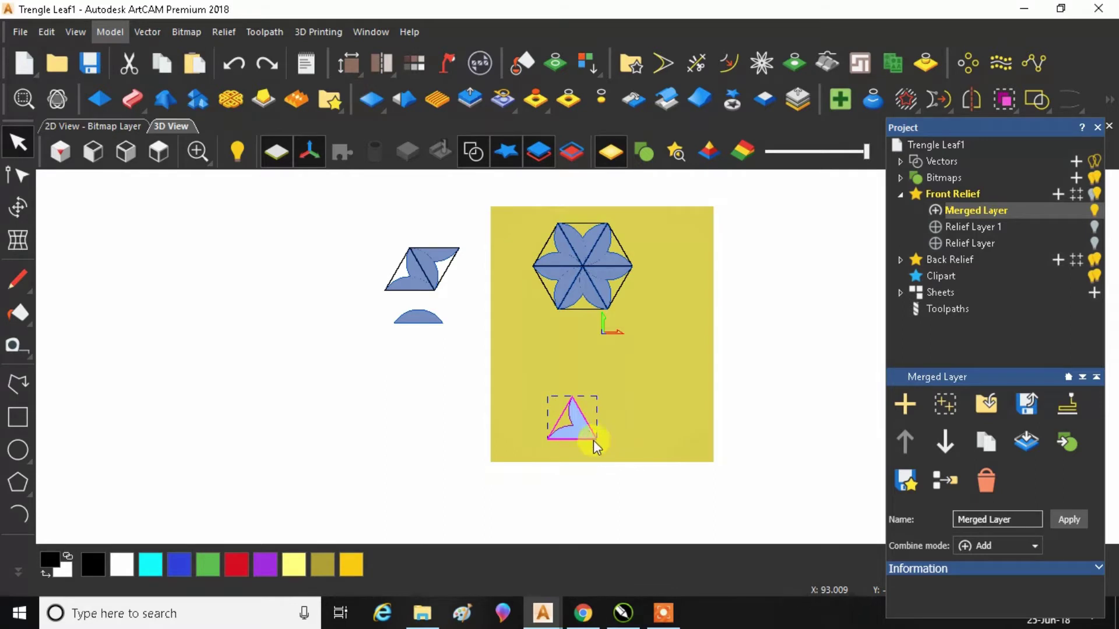
pyautogui.click(17, 207)
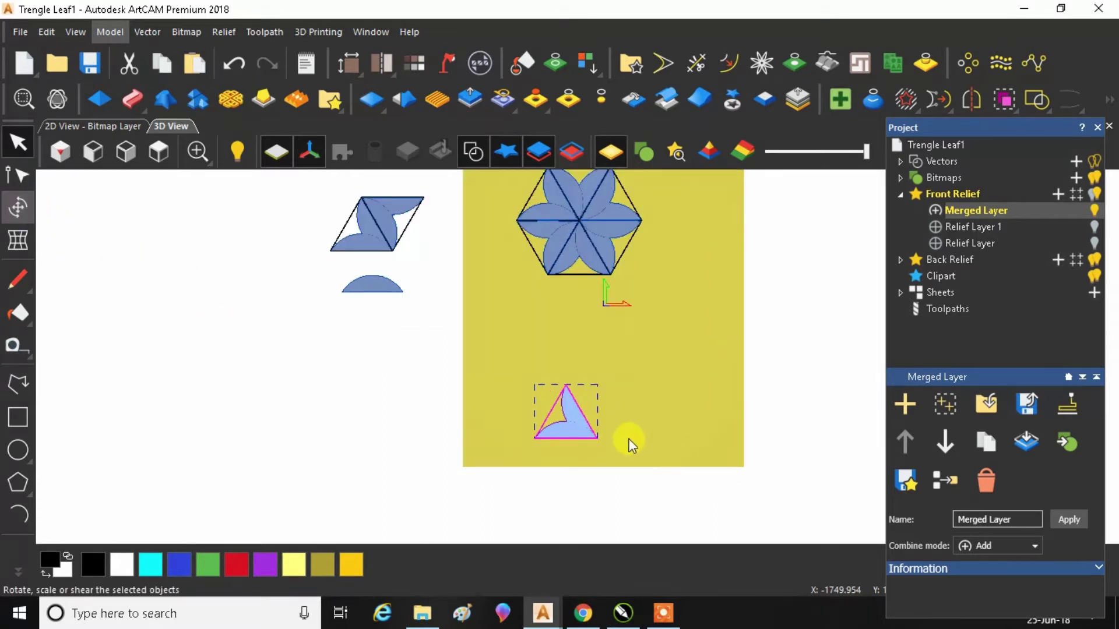
pyautogui.scroll(1, 582, 400)
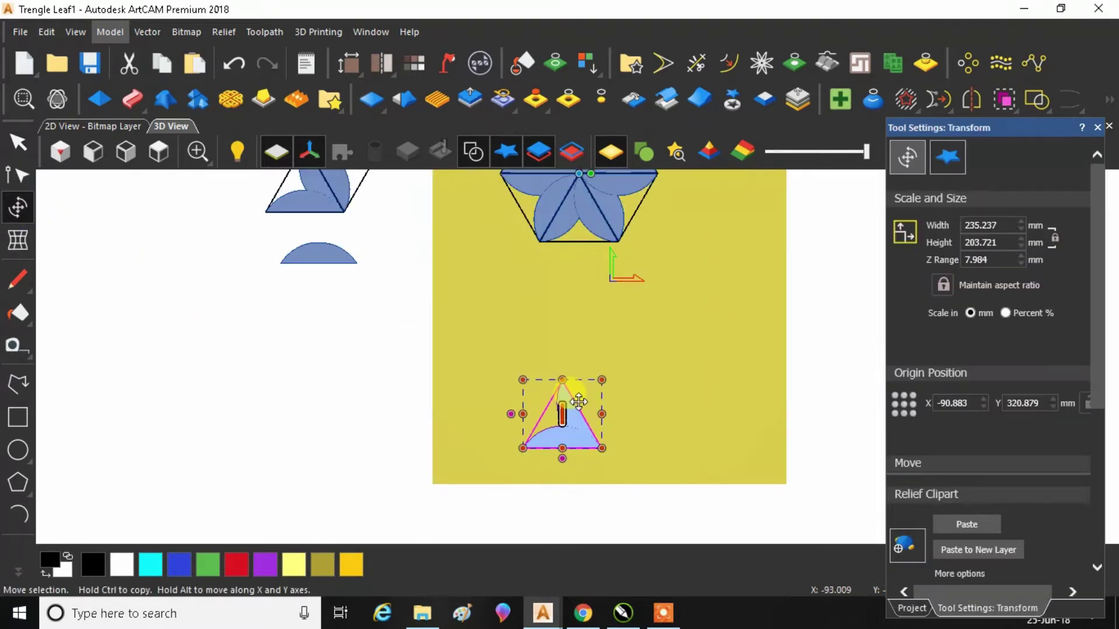
pyautogui.scroll(1, 564, 392)
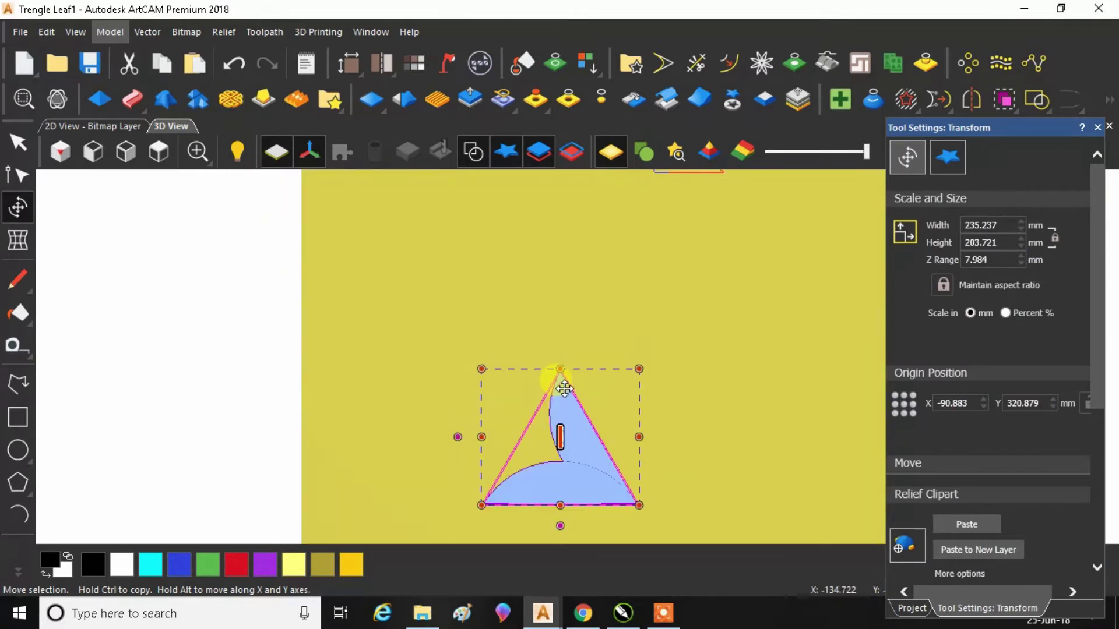
pyautogui.scroll(1, 563, 389)
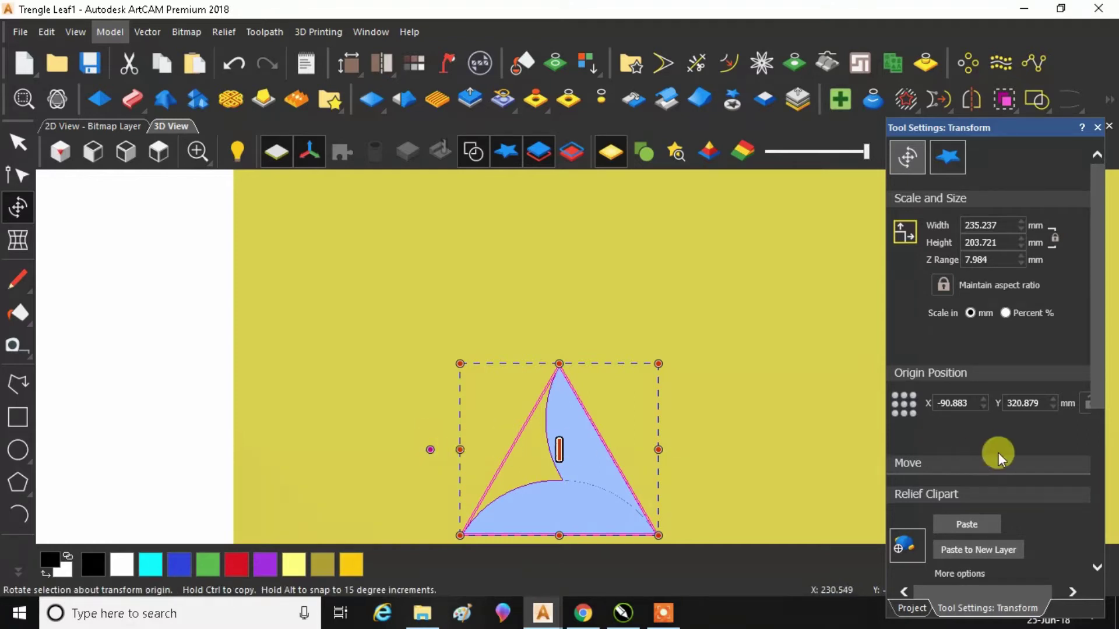
pyautogui.moveTo(1089, 342); pyautogui.dragTo(1087, 457)
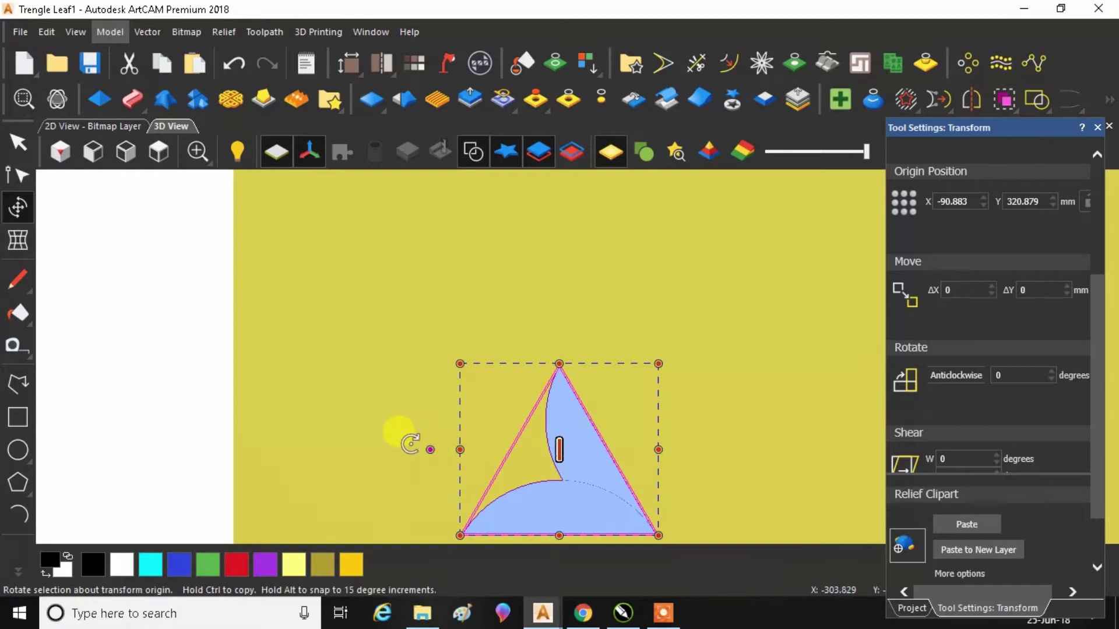
pyautogui.moveTo(411, 443); pyautogui.dragTo(429, 446)
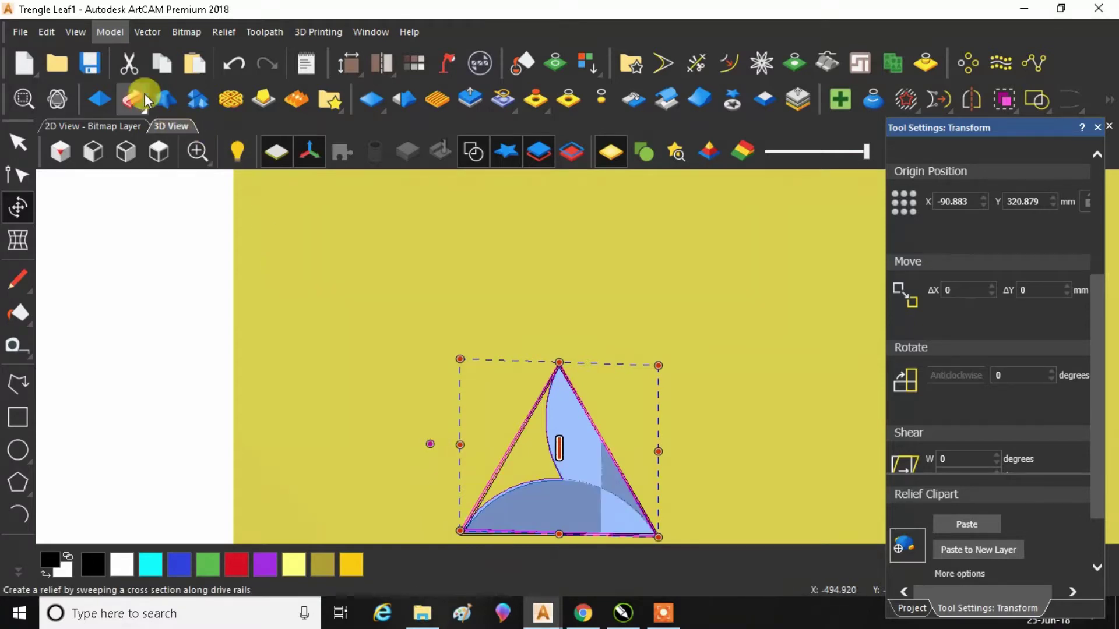
pyautogui.click(232, 64)
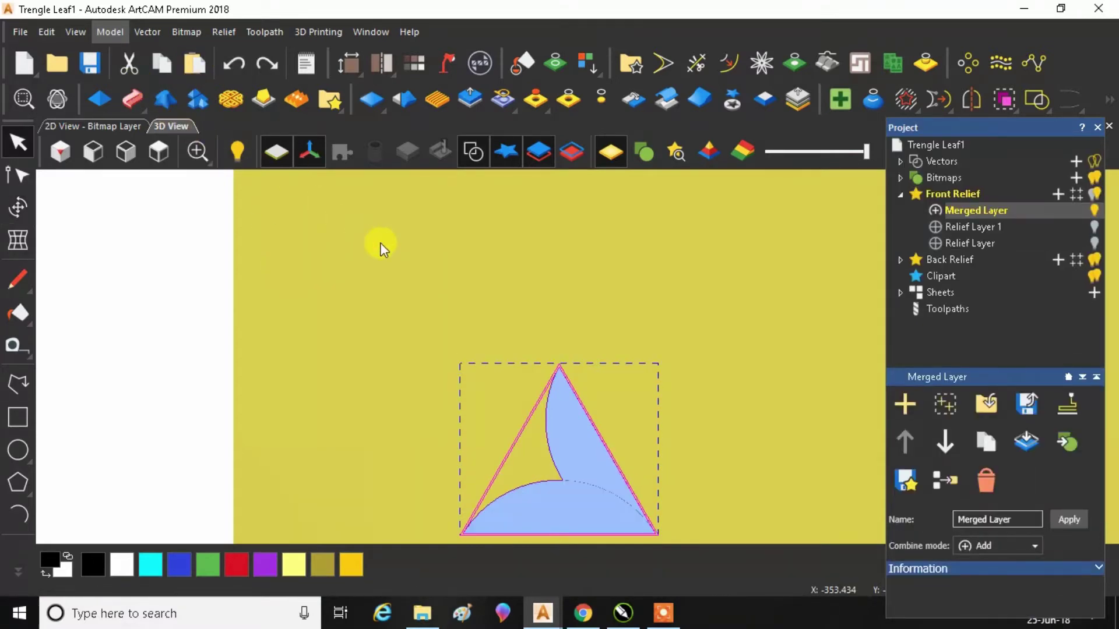
pyautogui.click(18, 207)
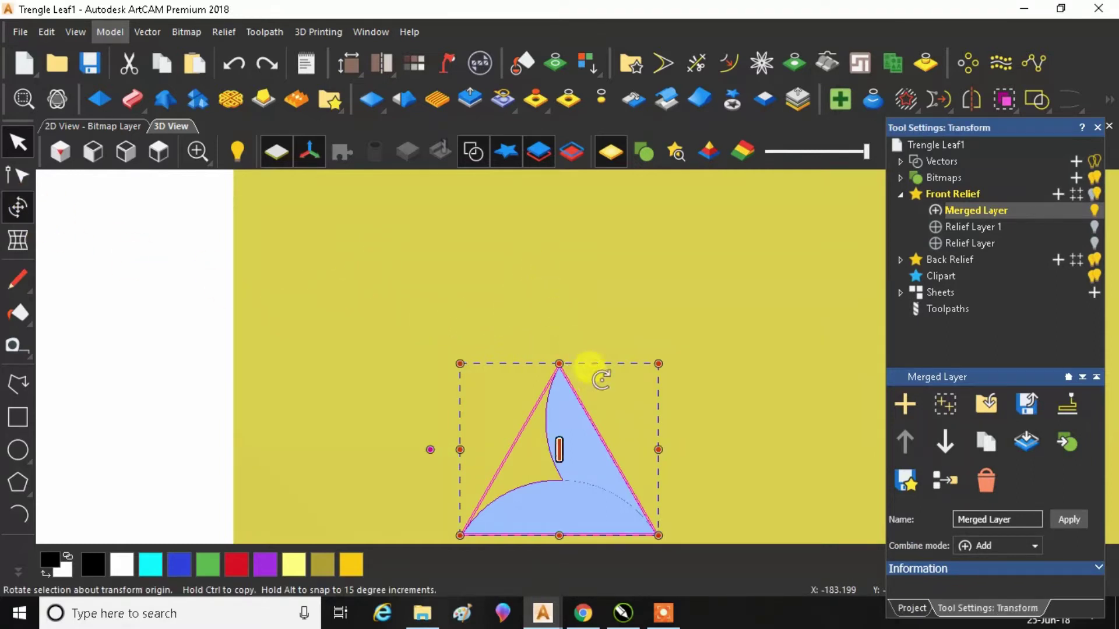
pyautogui.scroll(-2, 576, 468)
pyautogui.scroll(1, 582, 478)
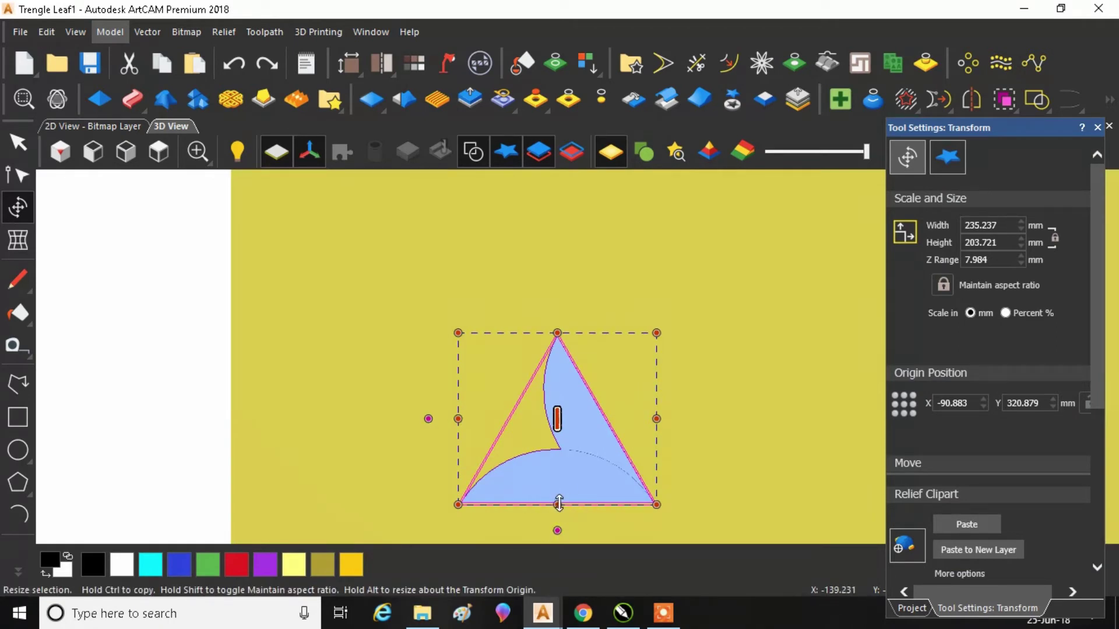
pyautogui.click(550, 463)
pyautogui.moveTo(563, 432); pyautogui.dragTo(563, 426)
pyautogui.click(158, 153)
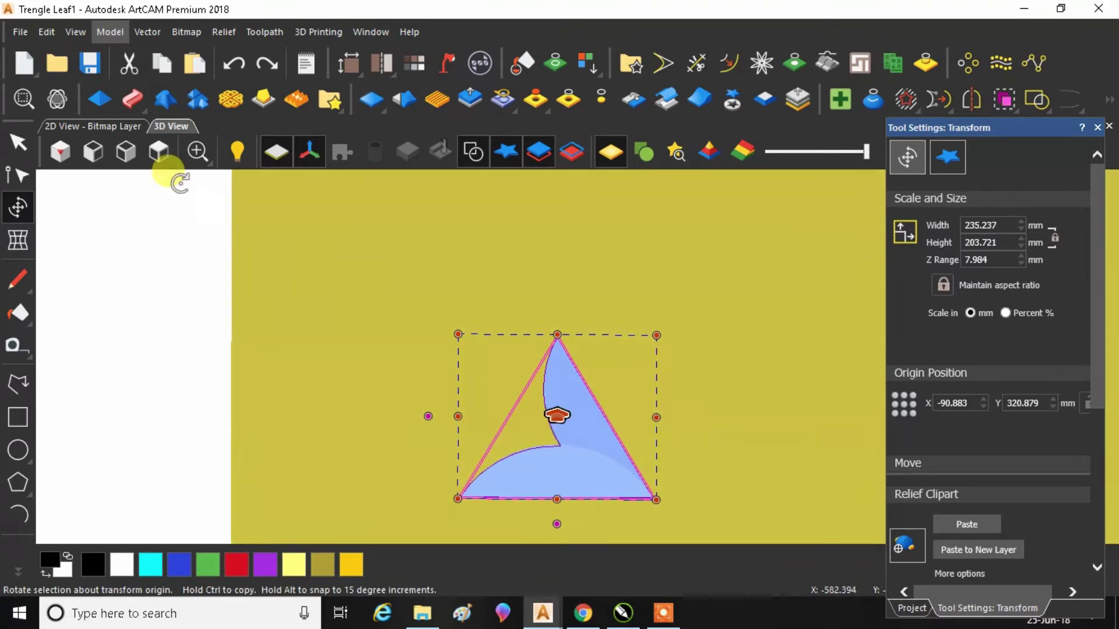
pyautogui.click(579, 468)
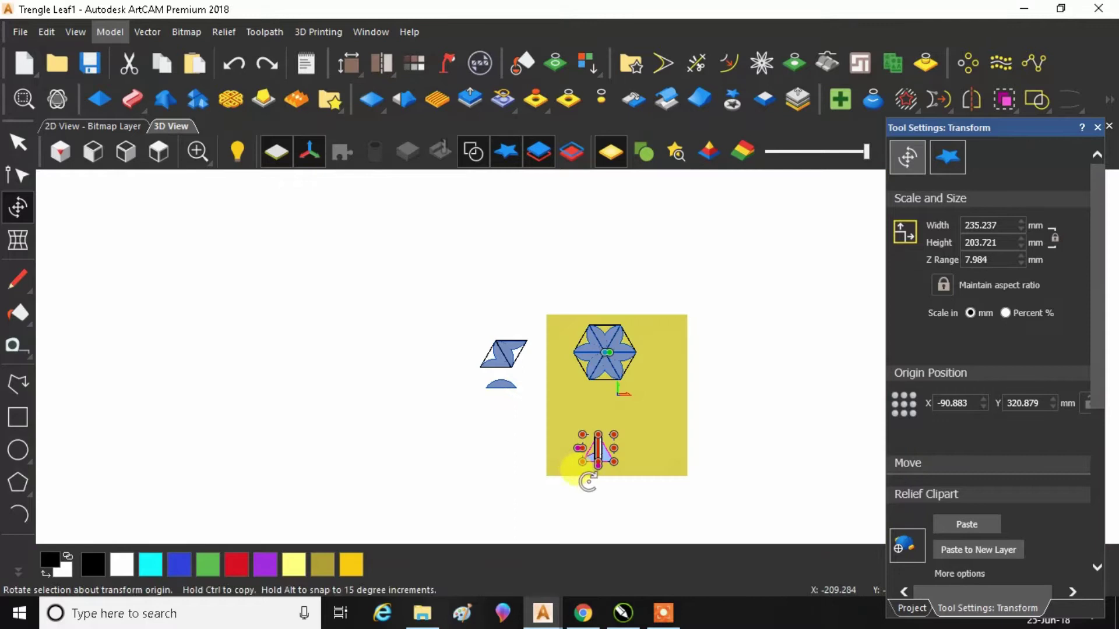
pyautogui.scroll(5, 604, 461)
pyautogui.scroll(1, 605, 456)
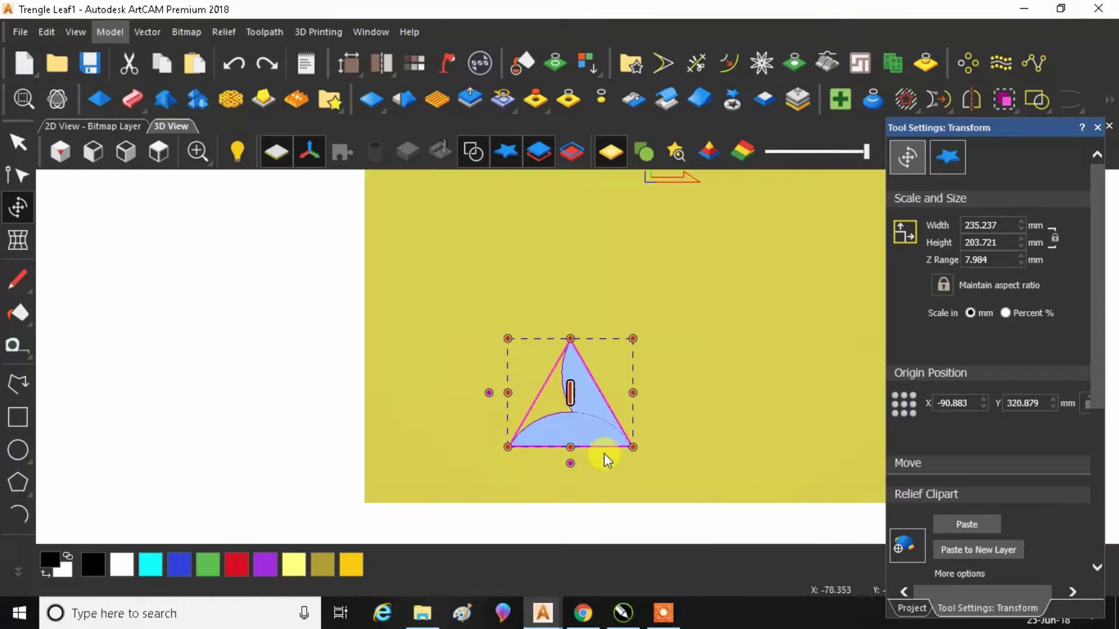
pyautogui.moveTo(645, 434); pyautogui.dragTo(687, 357)
pyautogui.click(238, 70)
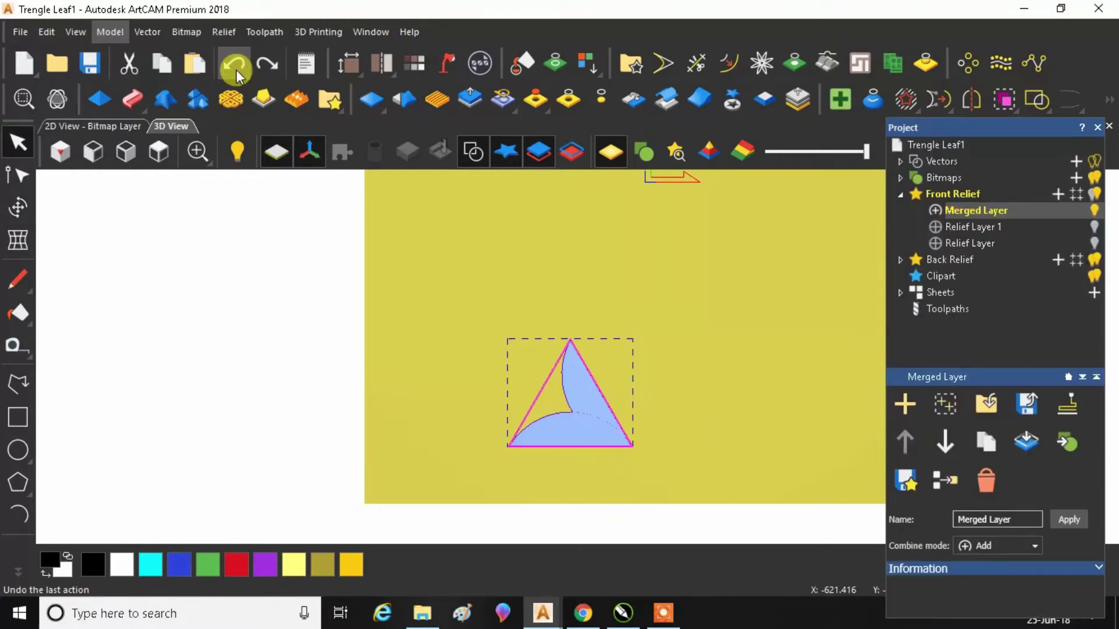
pyautogui.click(588, 411)
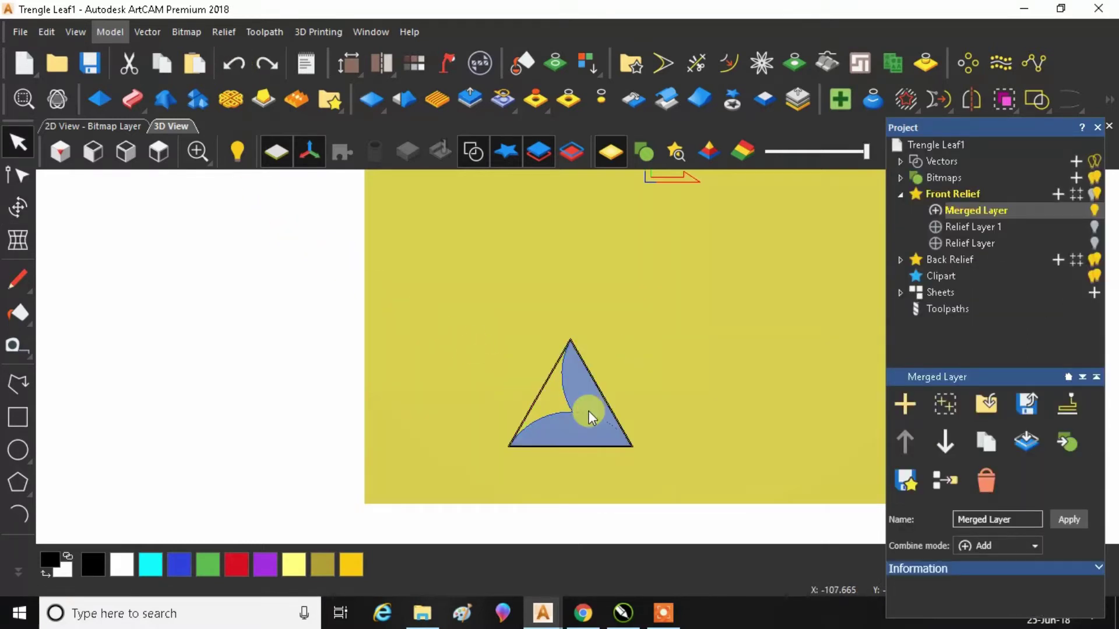
pyautogui.click(588, 411)
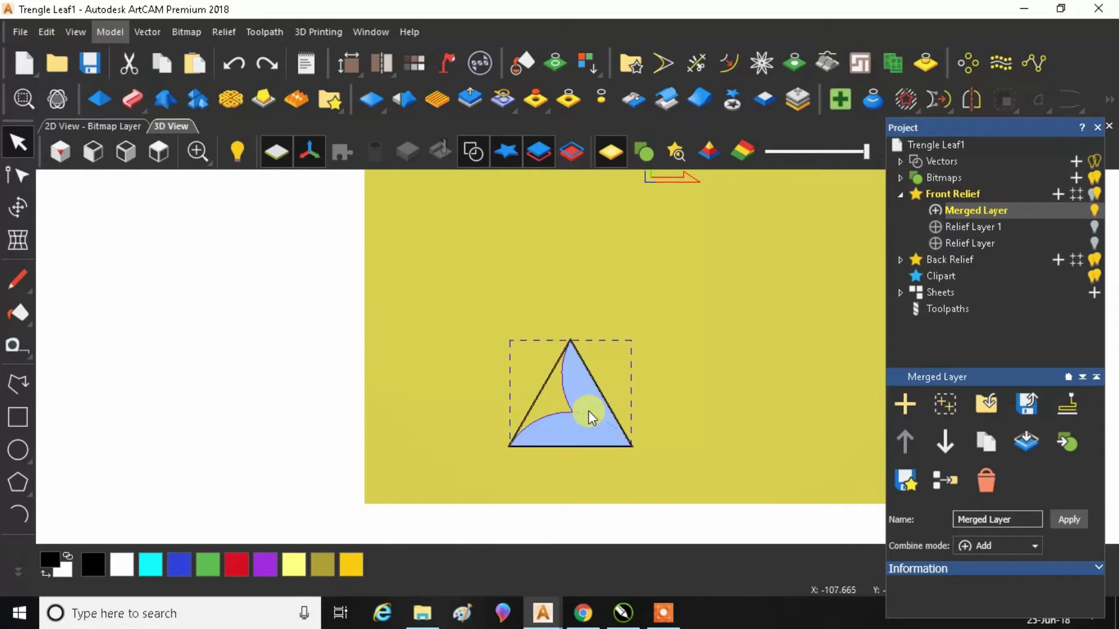
pyautogui.click(588, 411)
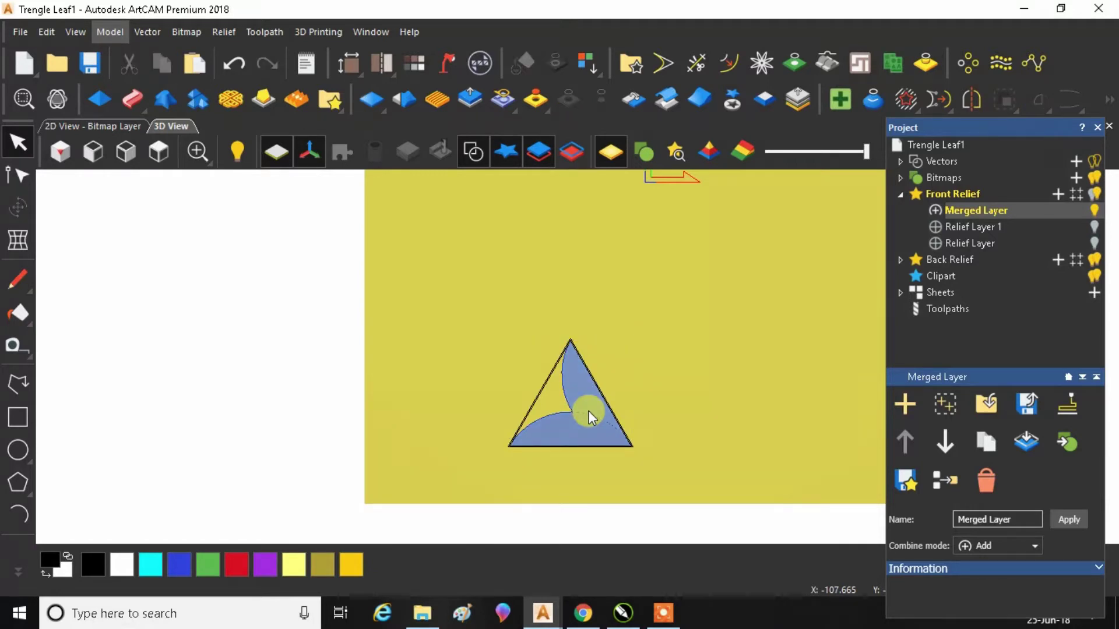
pyautogui.click(549, 380)
pyautogui.scroll(4, 548, 380)
pyautogui.click(547, 378)
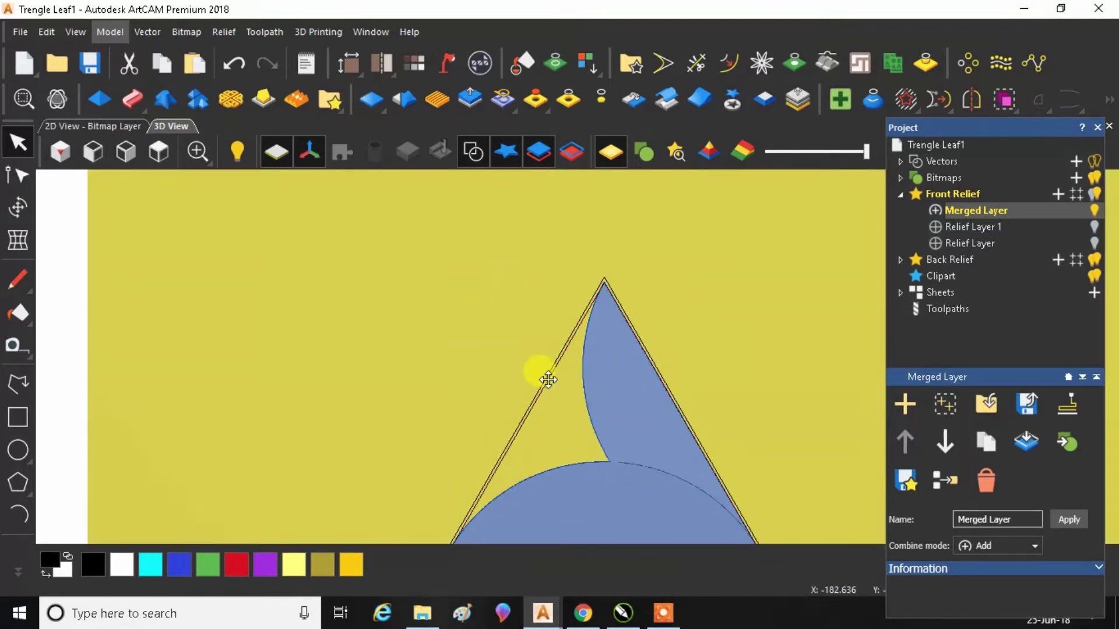
pyautogui.click(546, 377)
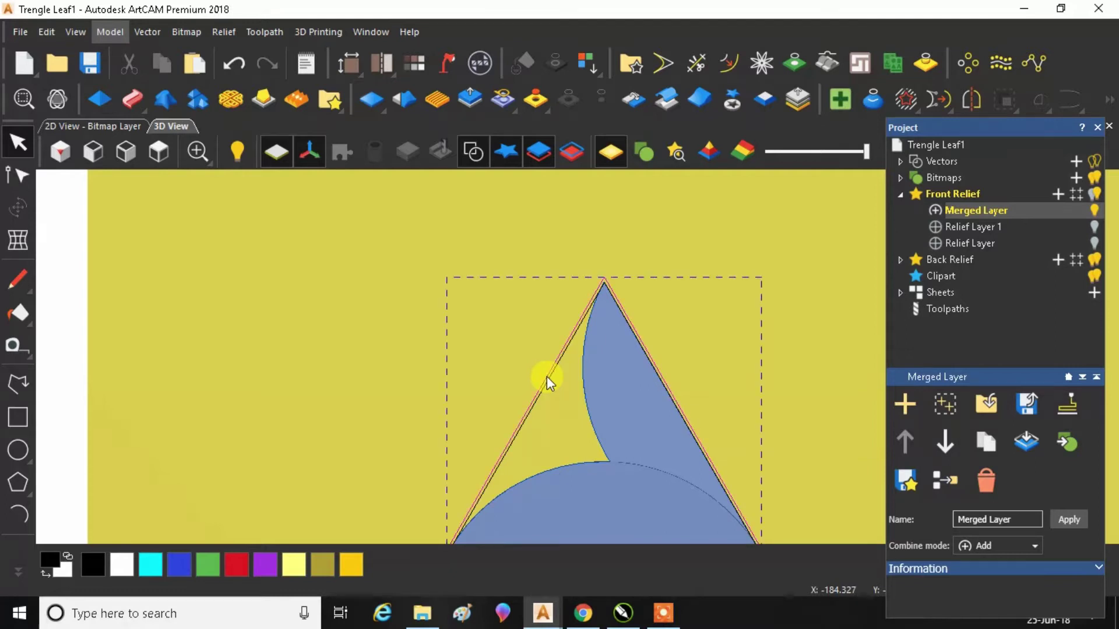
pyautogui.click(547, 376)
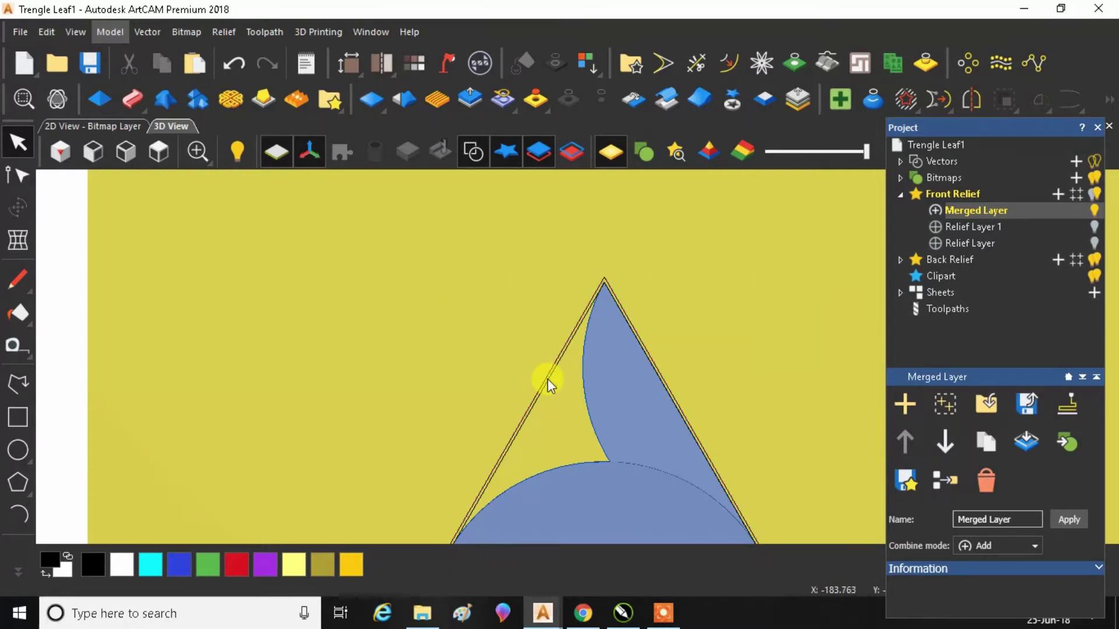
pyautogui.click(547, 378)
pyautogui.click(547, 383)
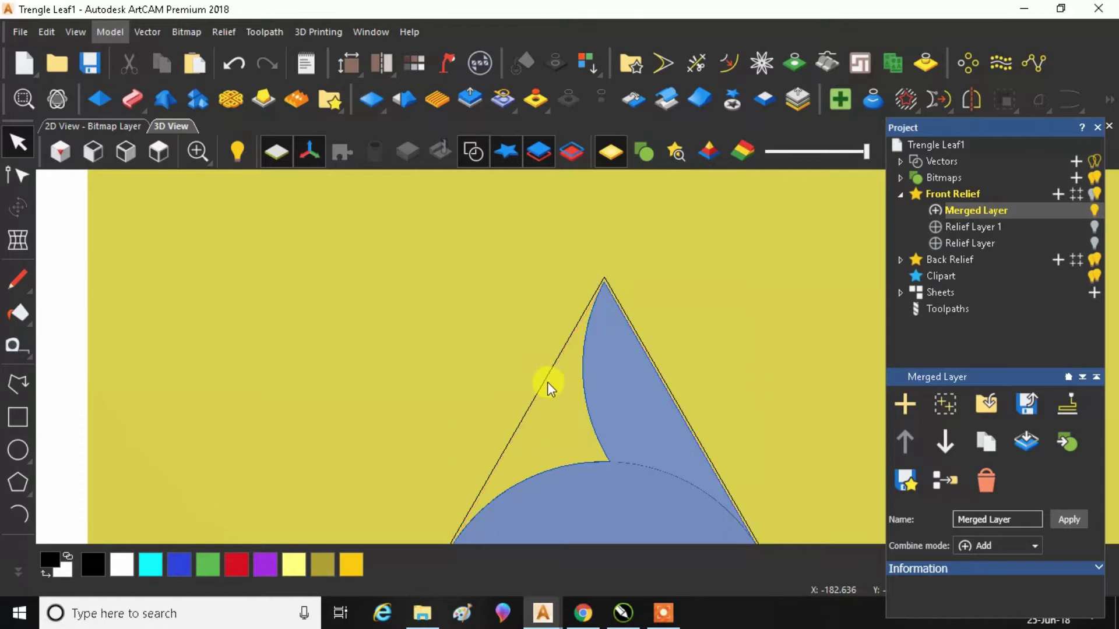
pyautogui.click(585, 386)
pyautogui.press('Delete')
pyautogui.hotkey('ctrl', 'z')
pyautogui.scroll(-5, 500, 391)
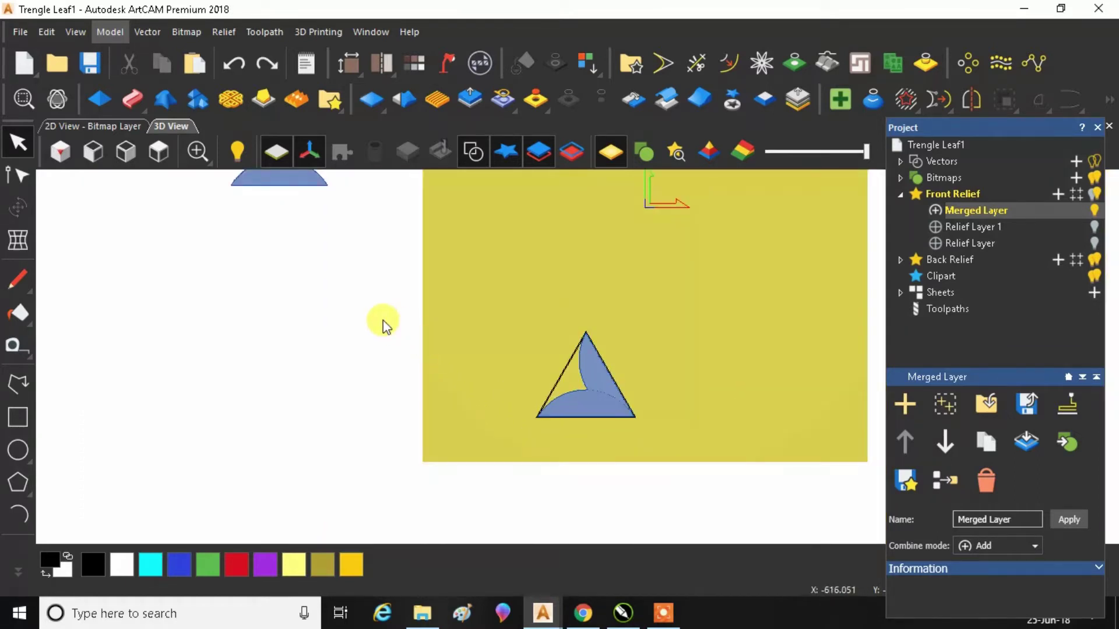
pyautogui.click(158, 152)
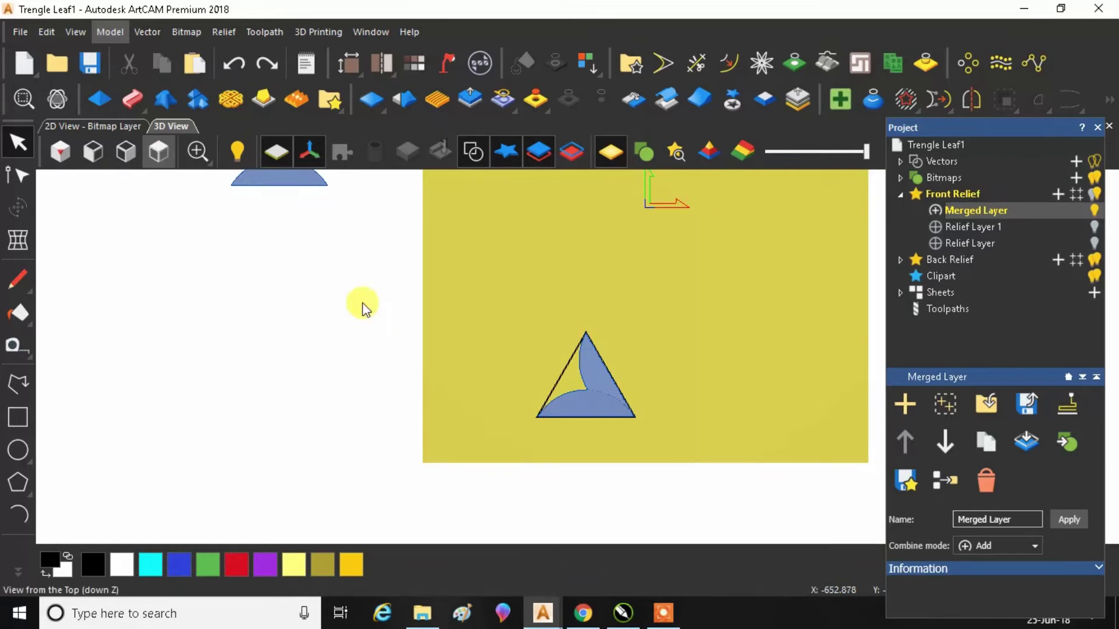
pyautogui.scroll(-5, 583, 382)
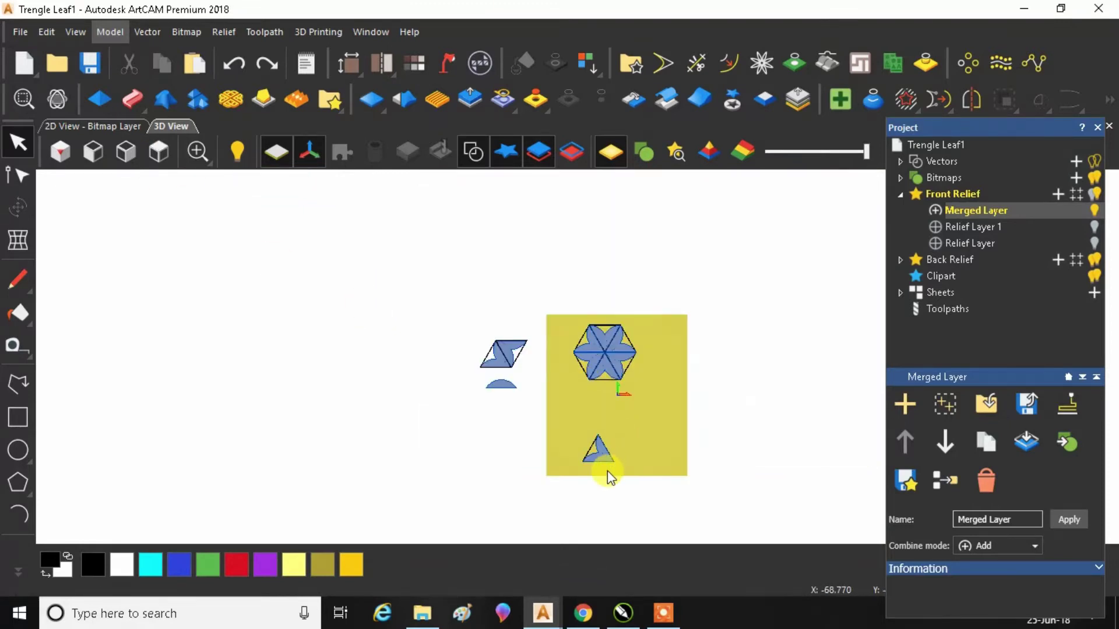
pyautogui.scroll(1, 607, 471)
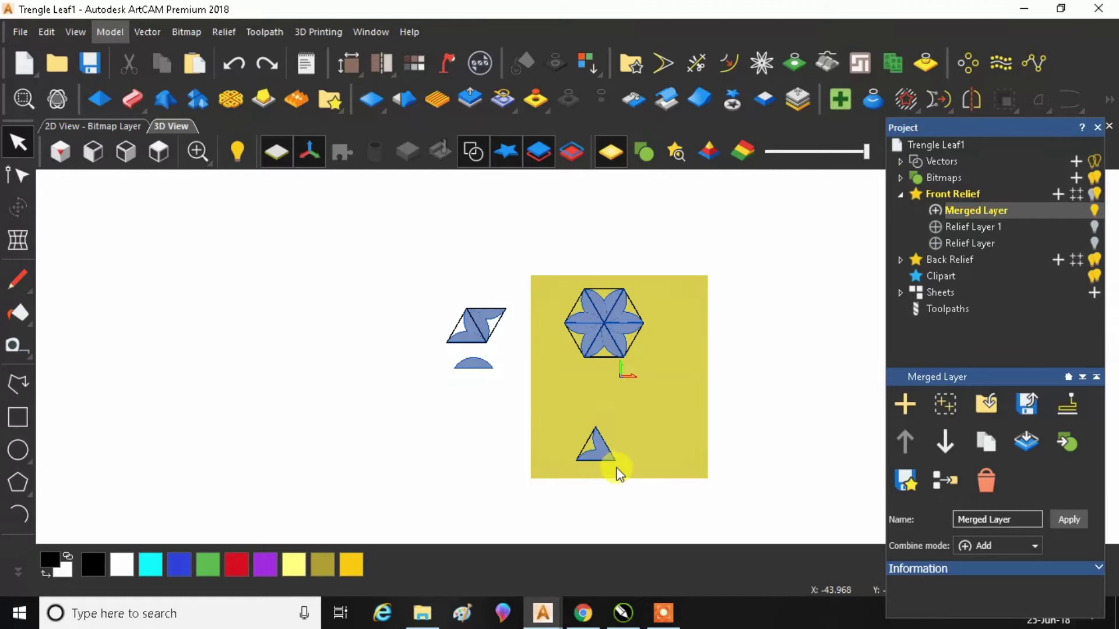
pyautogui.moveTo(547, 409); pyautogui.dragTo(637, 477)
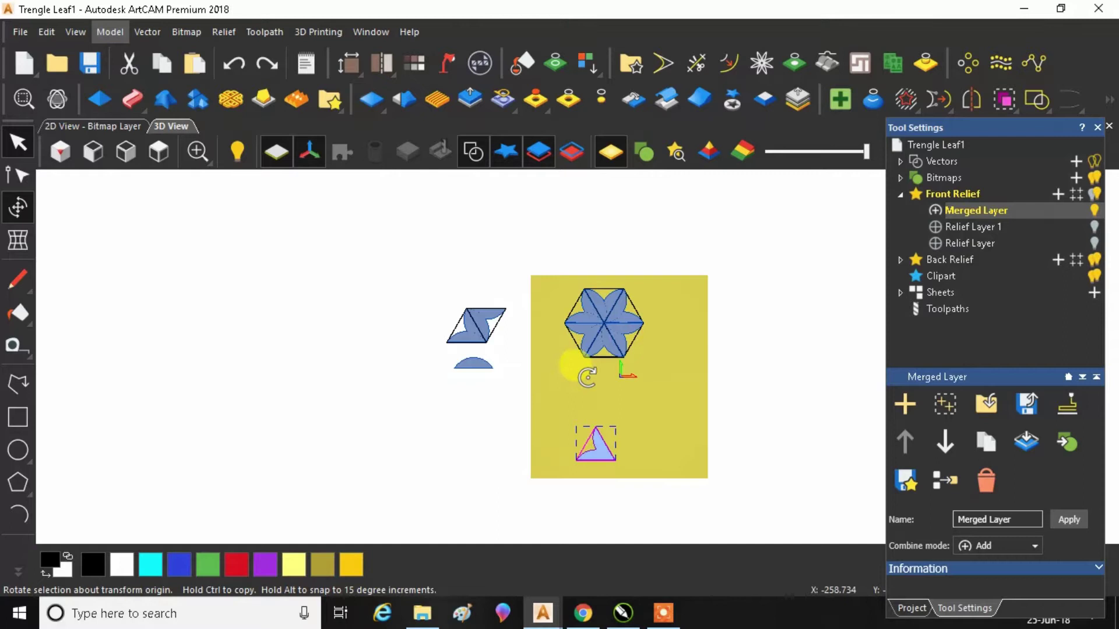
# Place the transform origin on the leaf triangle's top vertex
pyautogui.moveTo(612, 372); pyautogui.dragTo(606, 328)
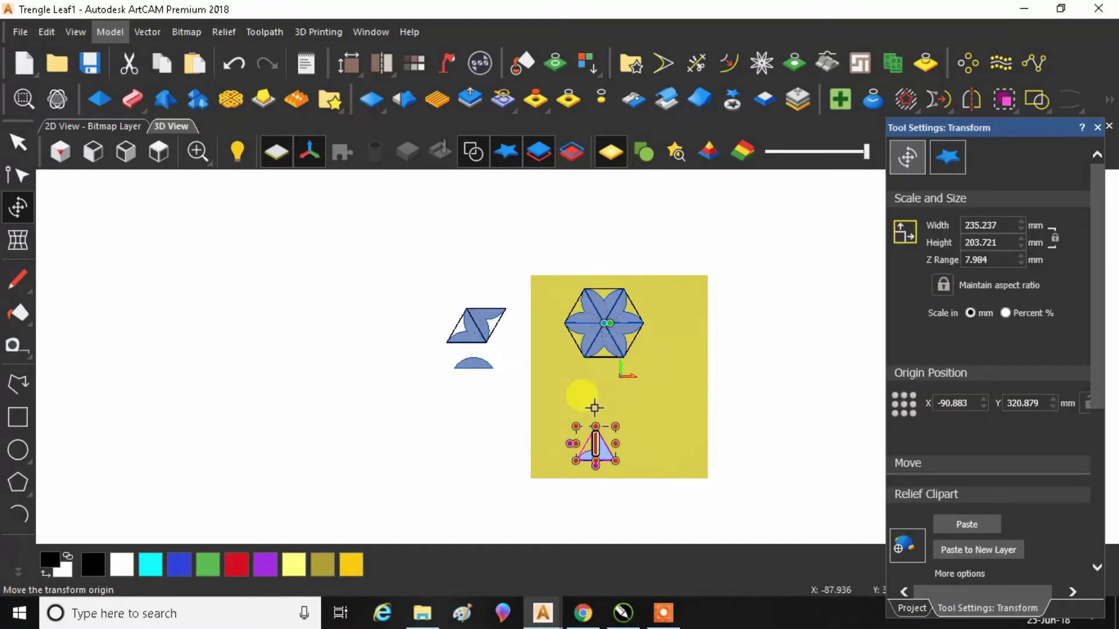
pyautogui.moveTo(598, 424); pyautogui.dragTo(600, 427)
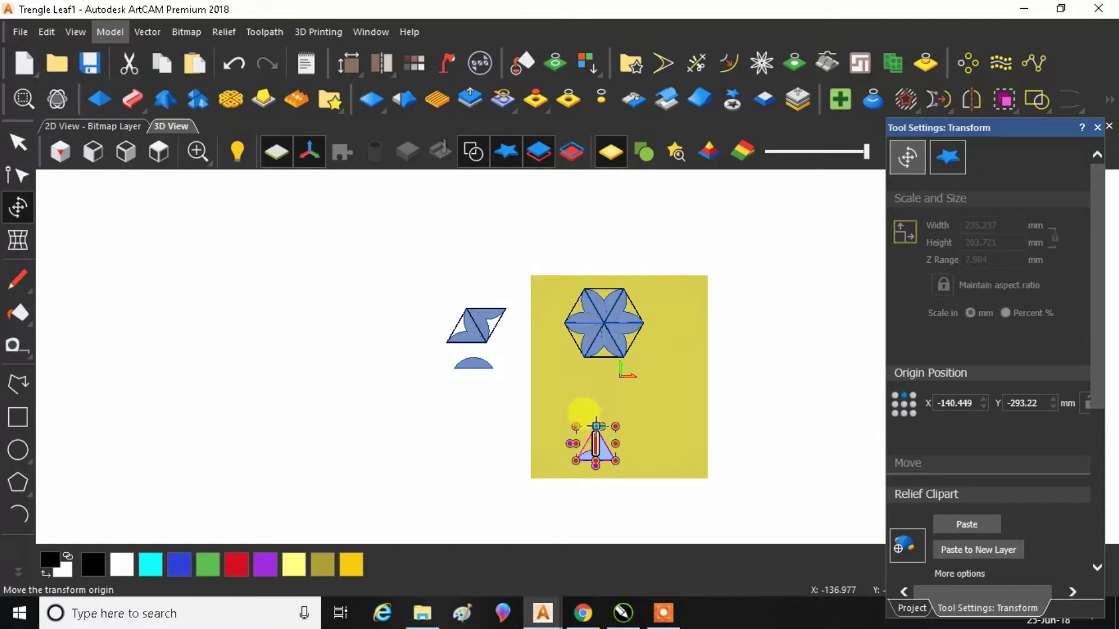
pyautogui.scroll(5, 599, 427)
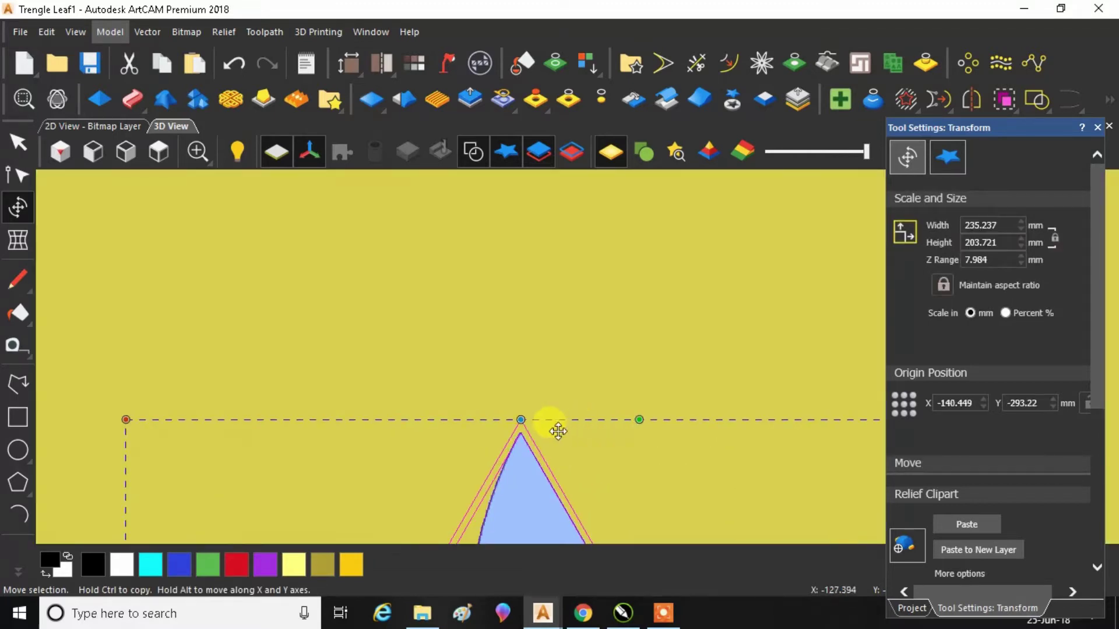
pyautogui.scroll(3, 513, 431)
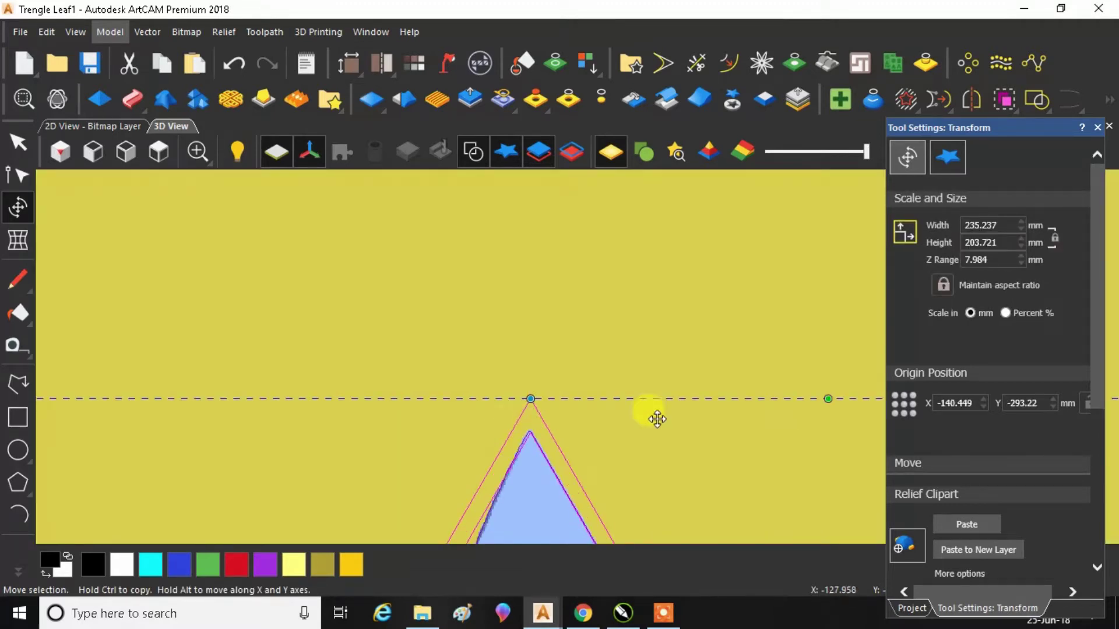
pyautogui.scroll(-2, 1107, 335)
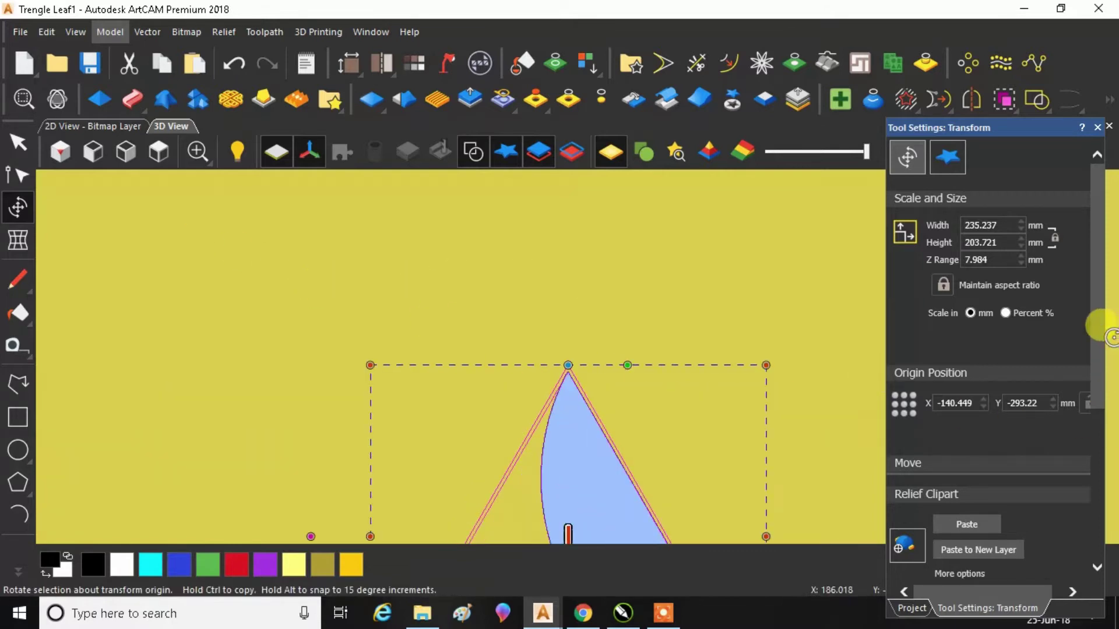
pyautogui.scroll(-5, 1095, 335)
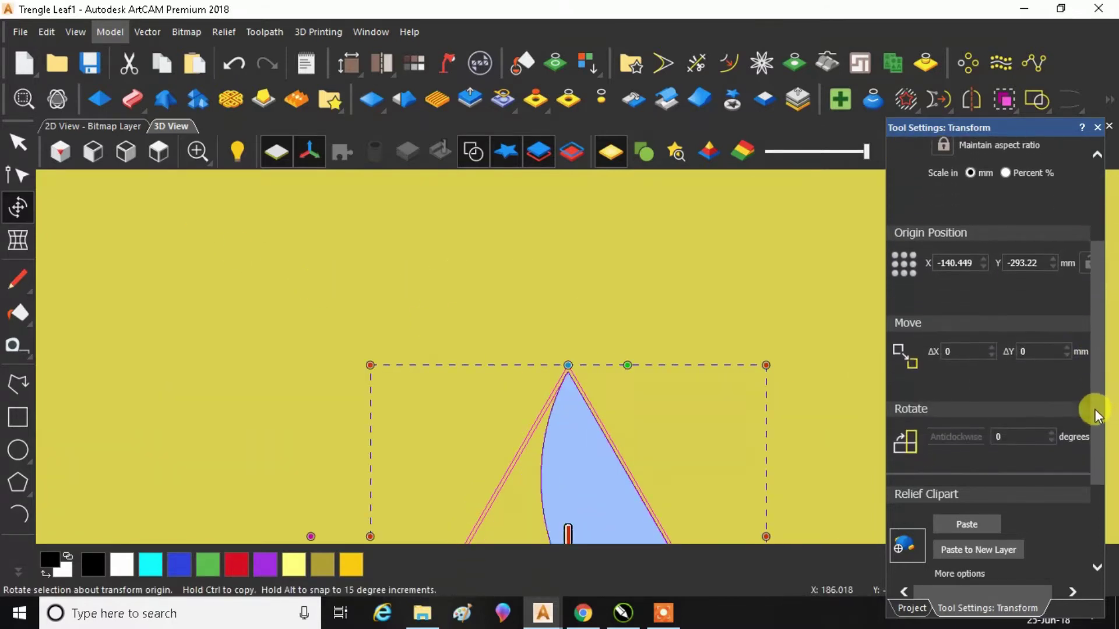
# Create a copy of the triangle rotated 60° about that vertex, then compare with the CorelDRAW reference
pyautogui.doubleClick(1004, 377)
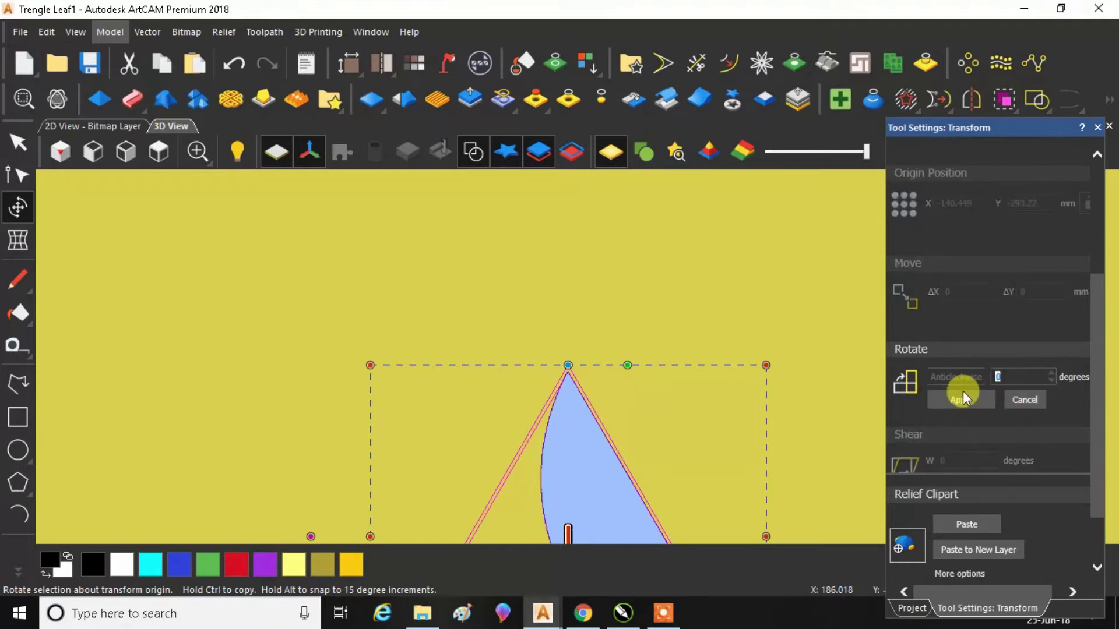
pyautogui.write('60')
pyautogui.scroll(-3, 583, 262)
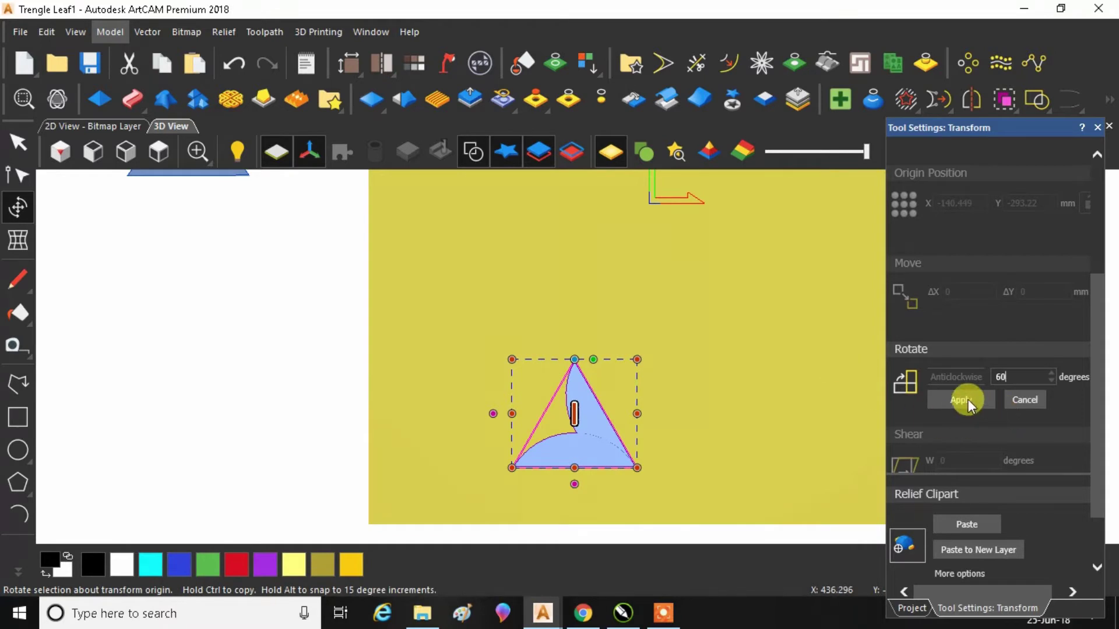
pyautogui.click(967, 400)
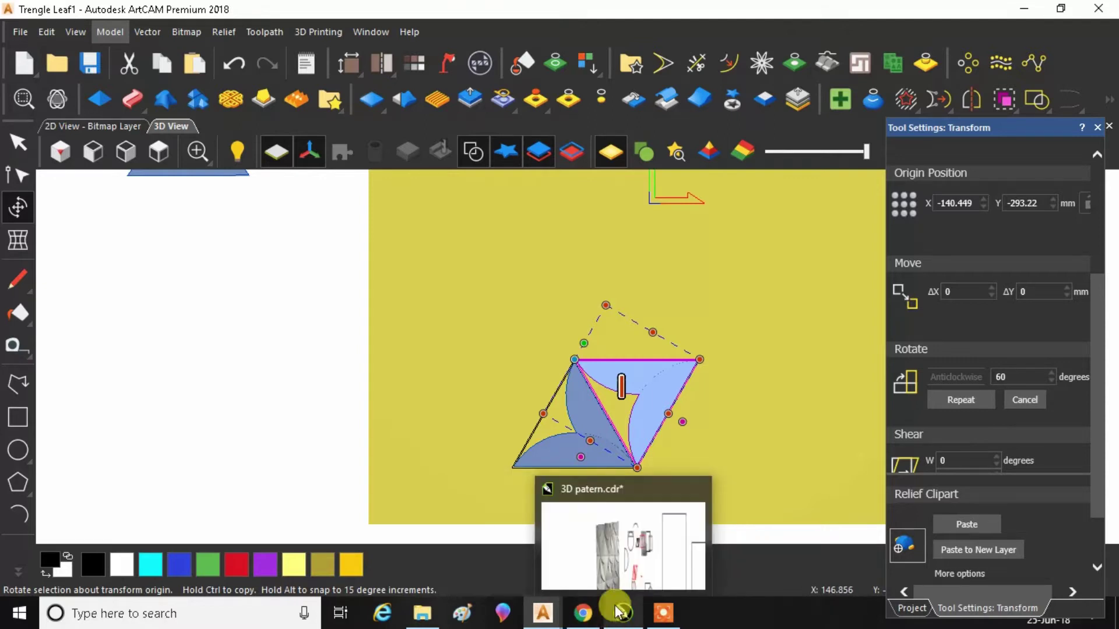
pyautogui.click(617, 577)
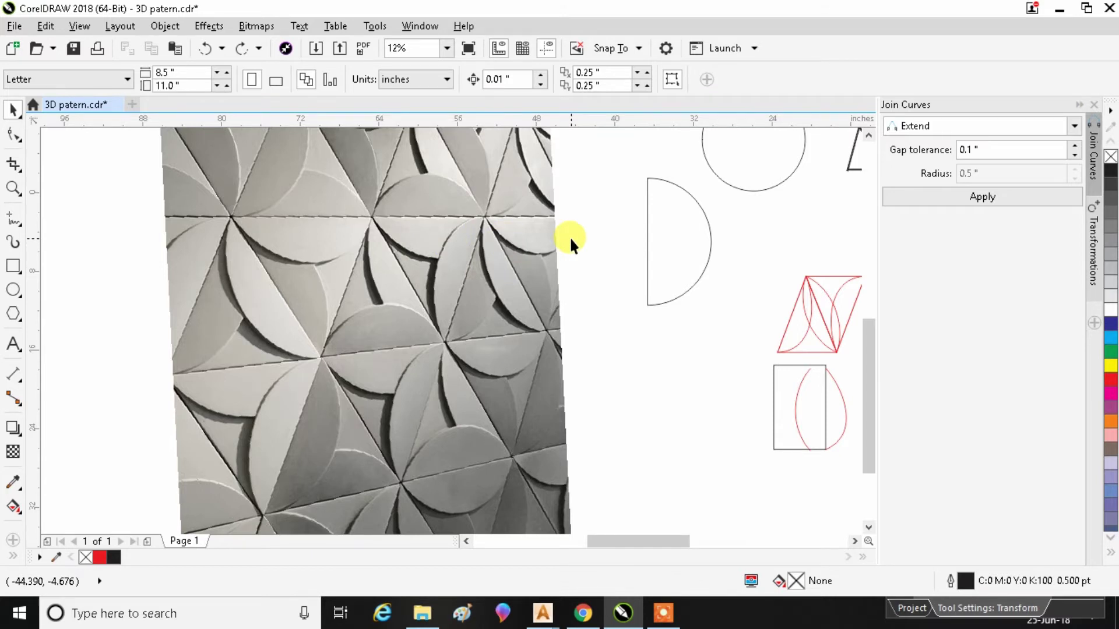
pyautogui.moveTo(557, 616)
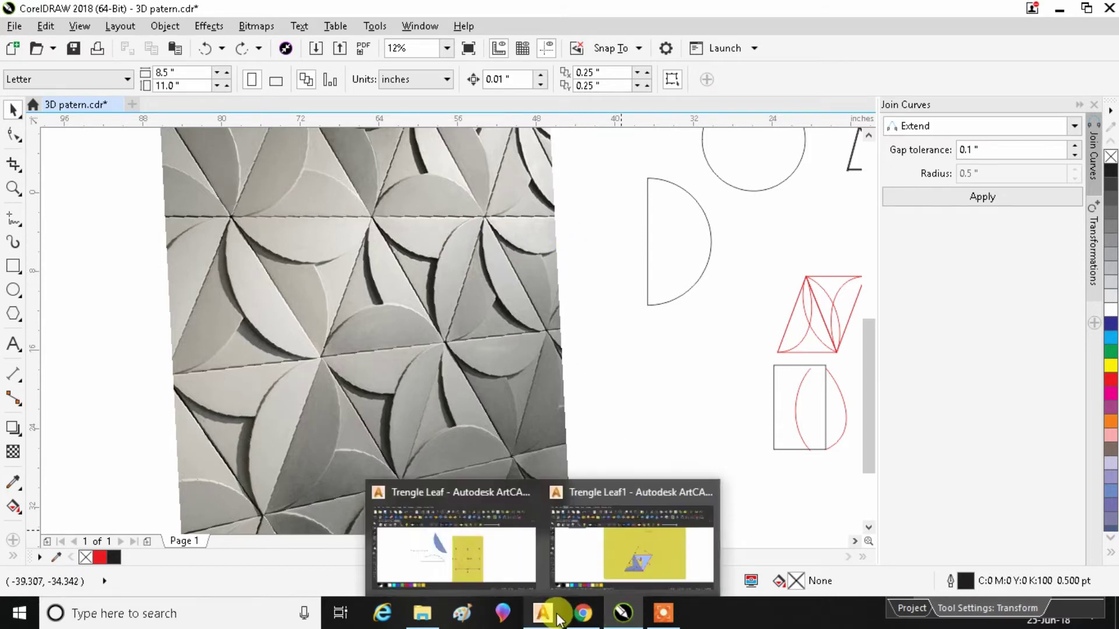
pyautogui.click(635, 550)
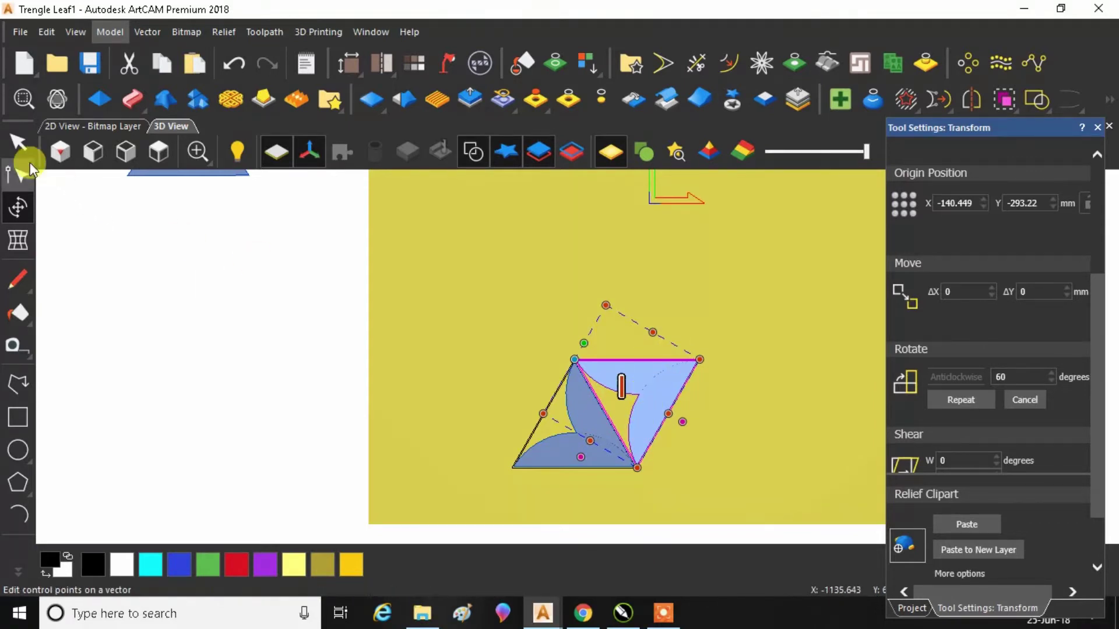
pyautogui.click(18, 145)
pyautogui.click(621, 390)
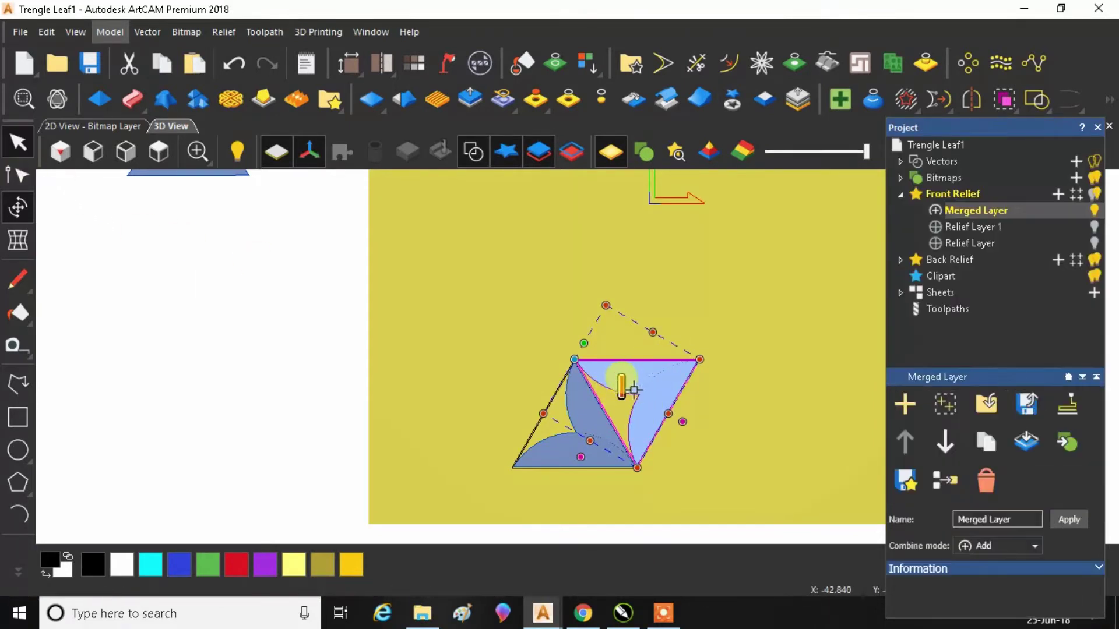
pyautogui.click(670, 376)
pyautogui.press('Delete')
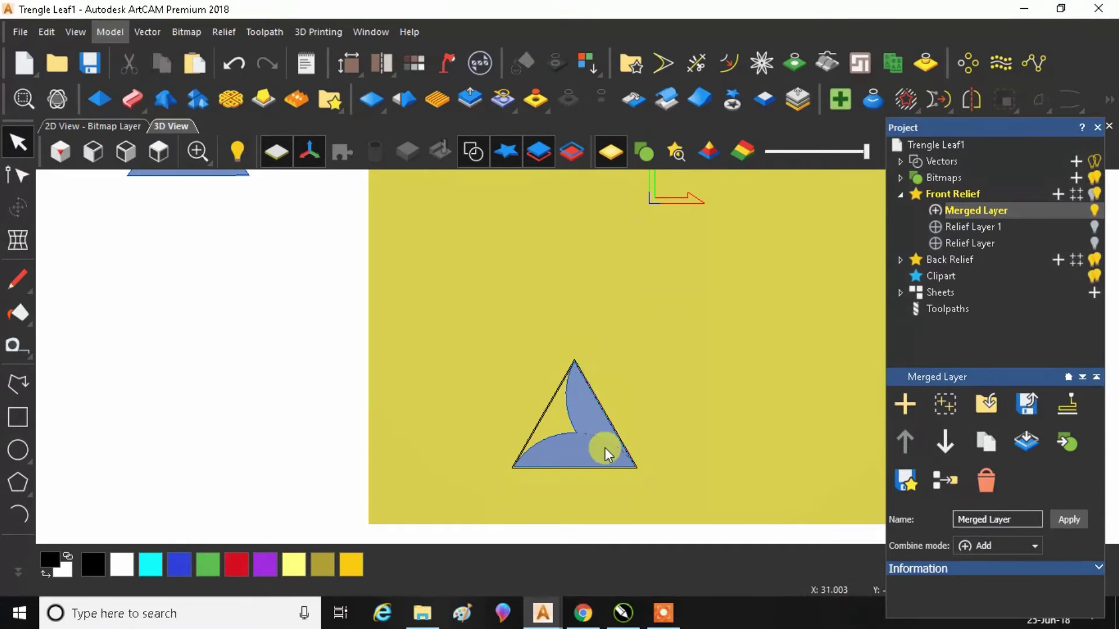
pyautogui.scroll(5, 592, 439)
pyautogui.moveTo(504, 438)
pyautogui.mouseDown()
pyautogui.moveTo(443, 494)
pyautogui.moveTo(442, 546)
pyautogui.moveTo(450, 454)
pyautogui.mouseUp()
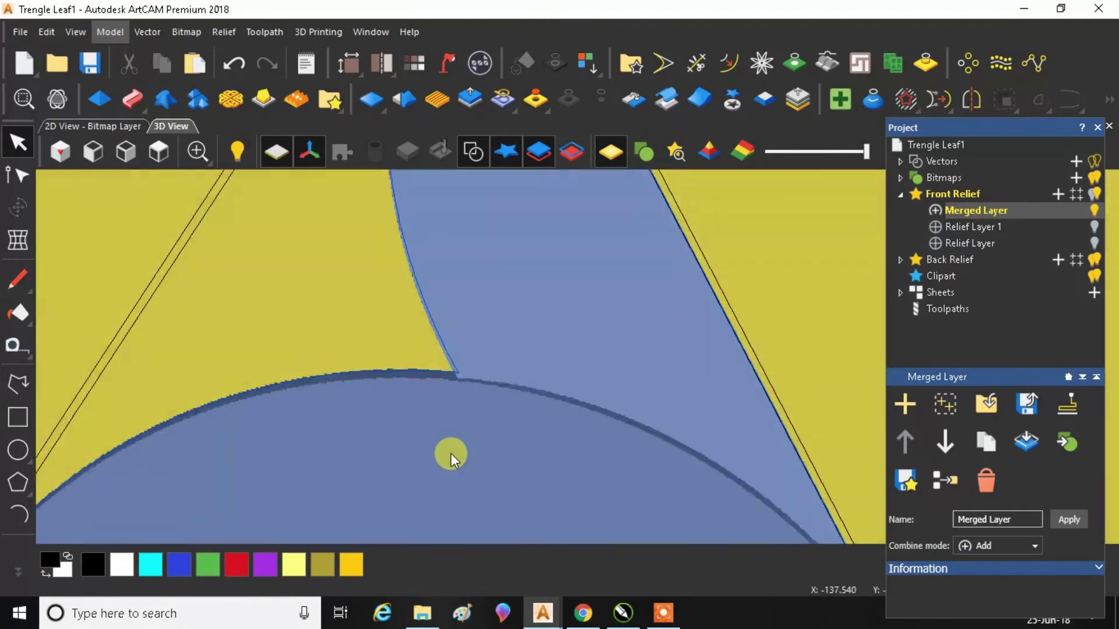
pyautogui.scroll(-5, 464, 439)
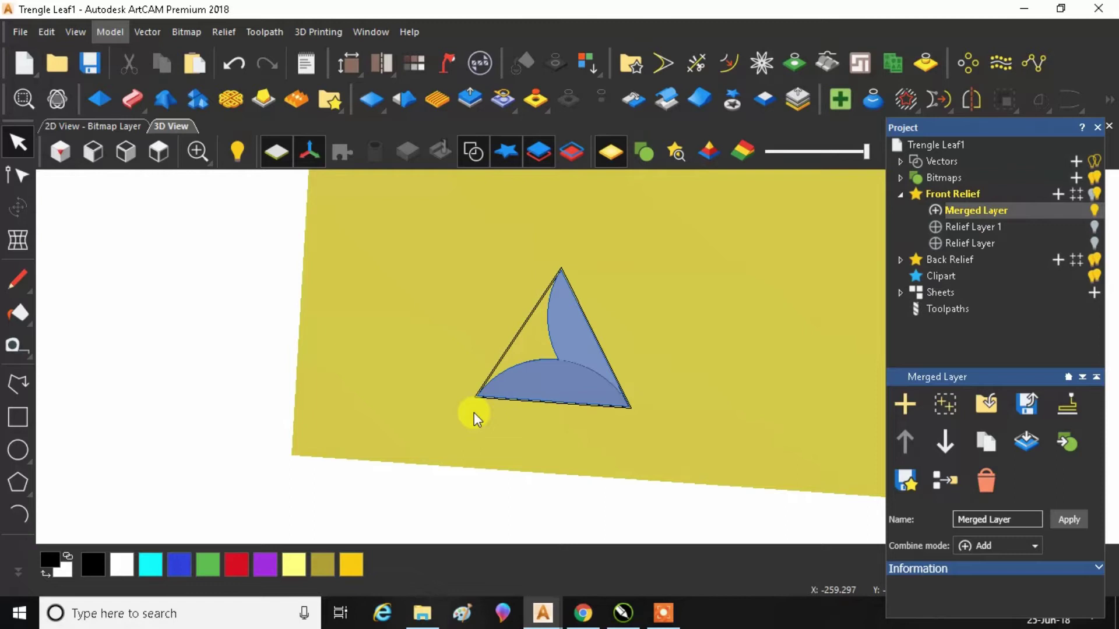
pyautogui.hotkey('ctrl', 'z')
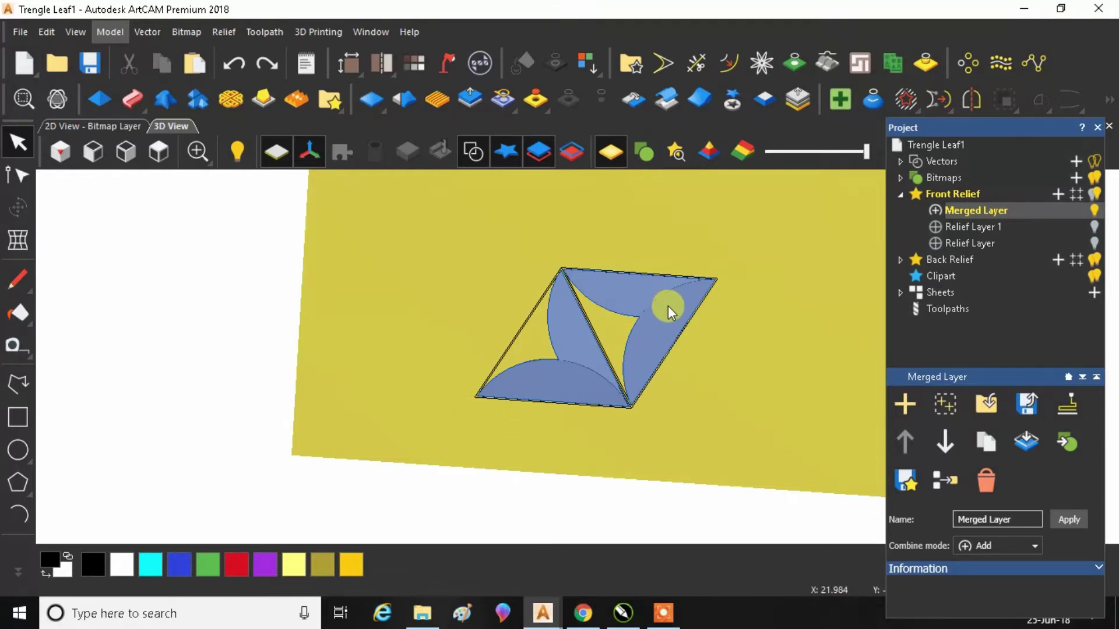
pyautogui.scroll(2, 668, 306)
pyautogui.scroll(3, 652, 305)
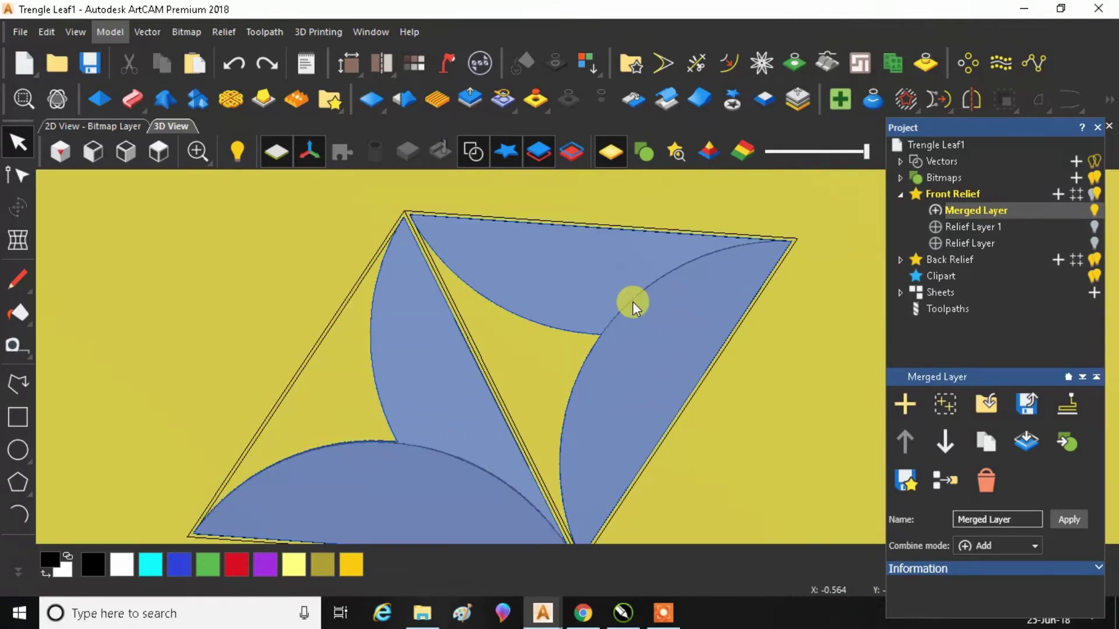
pyautogui.scroll(3, 632, 302)
pyautogui.moveTo(632, 312); pyautogui.dragTo(609, 340)
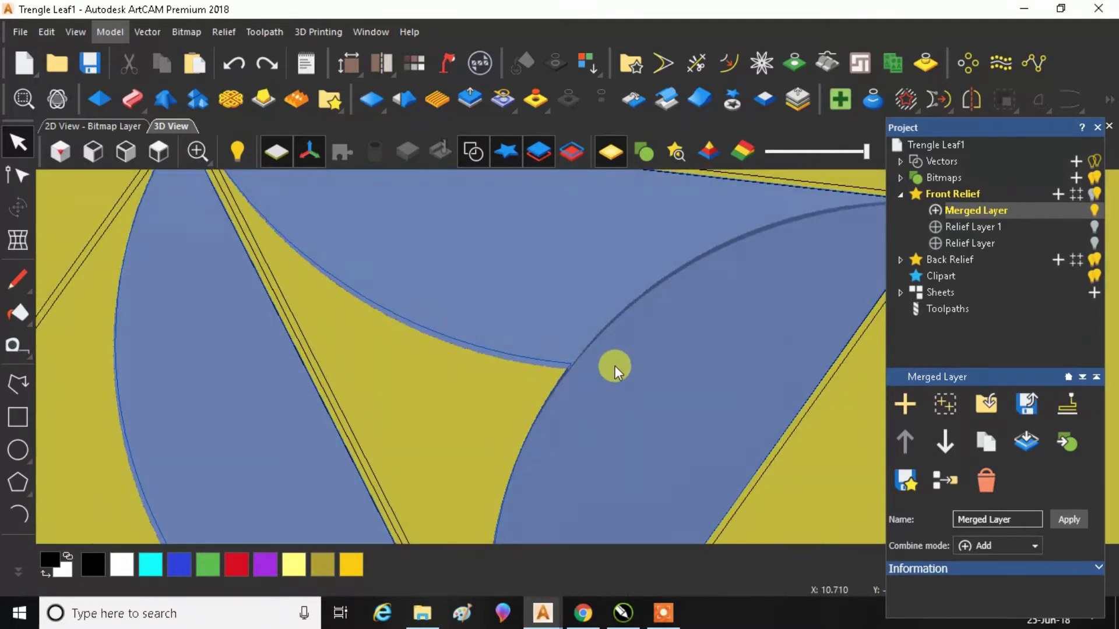
pyautogui.scroll(-5, 615, 365)
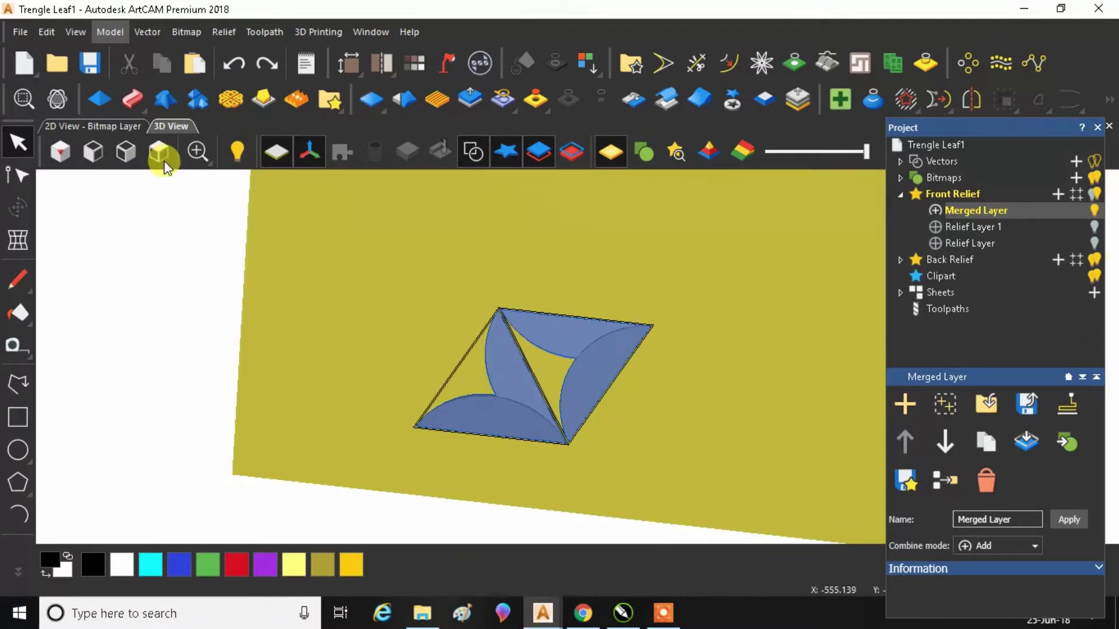
pyautogui.click(165, 163)
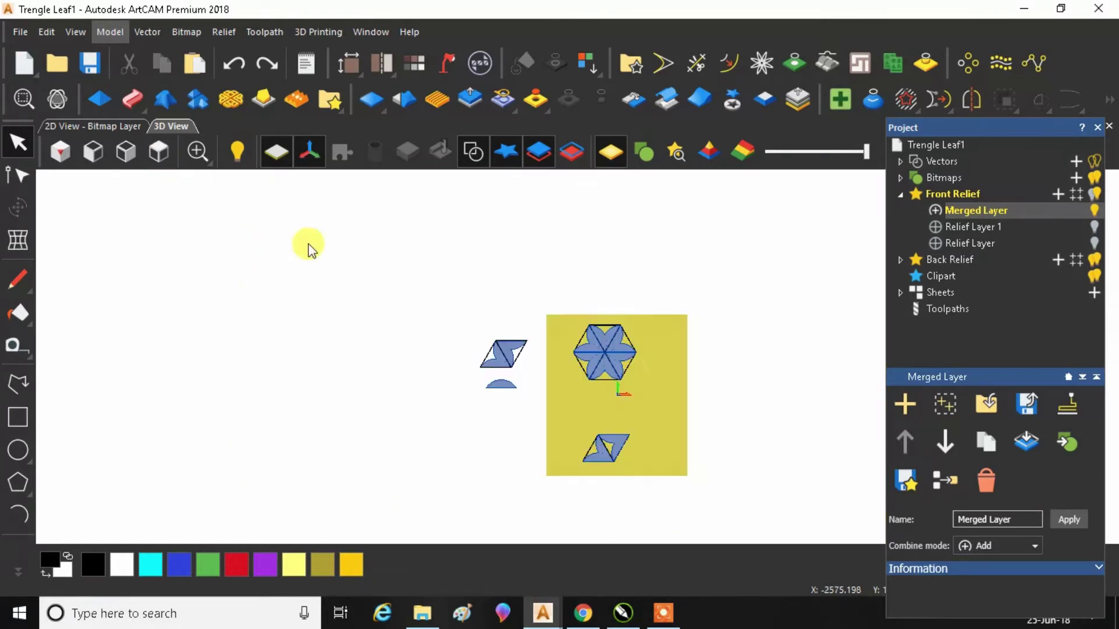
pyautogui.scroll(5, 607, 456)
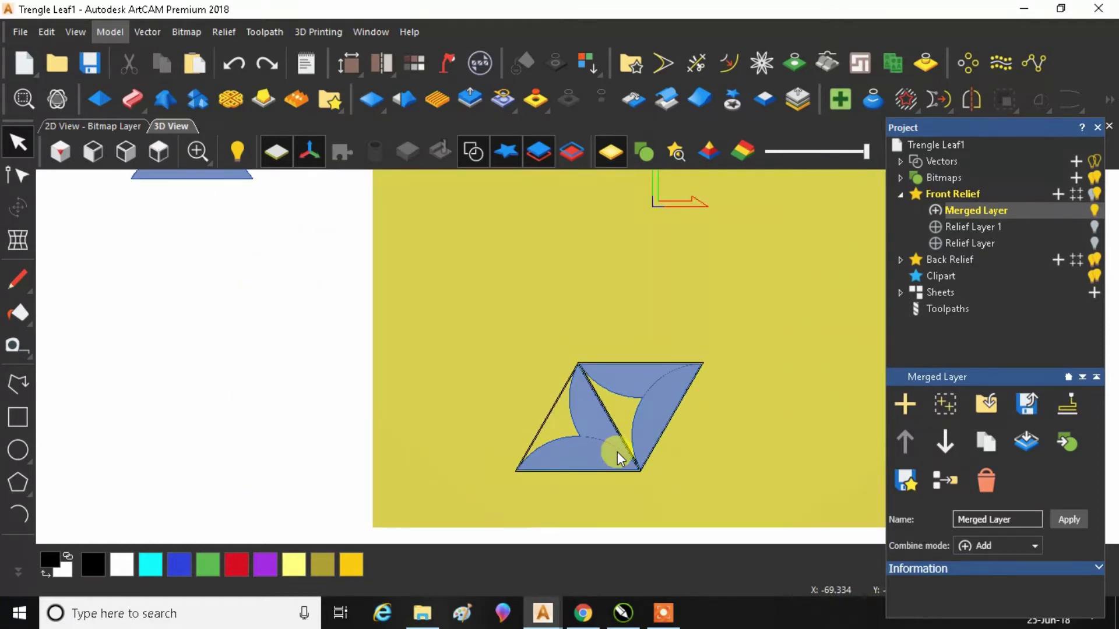
pyautogui.moveTo(625, 615)
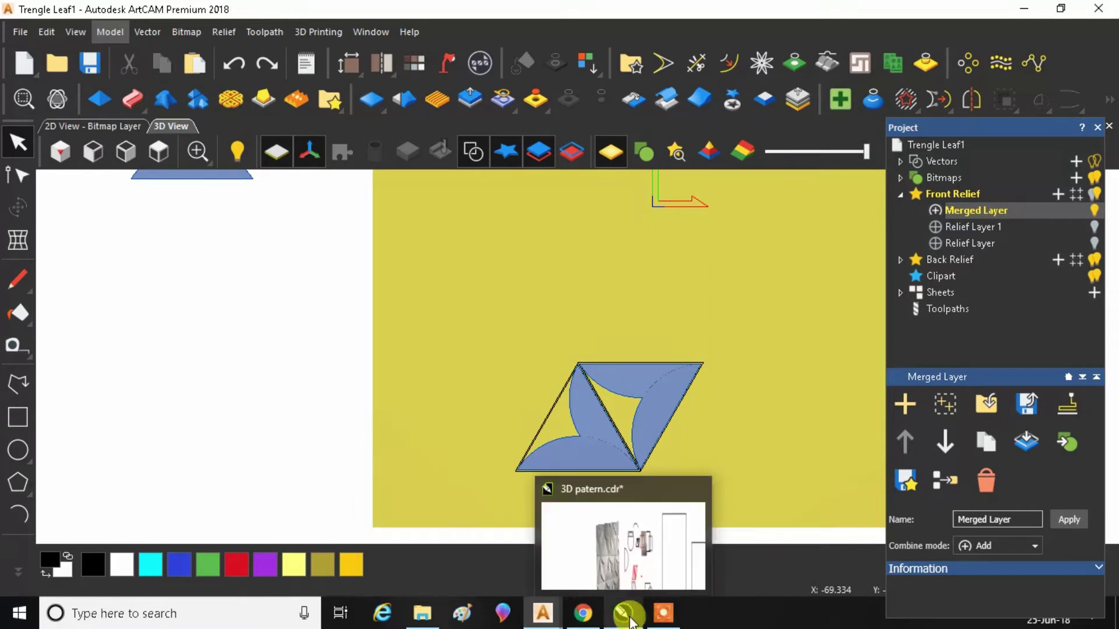
pyautogui.click(630, 561)
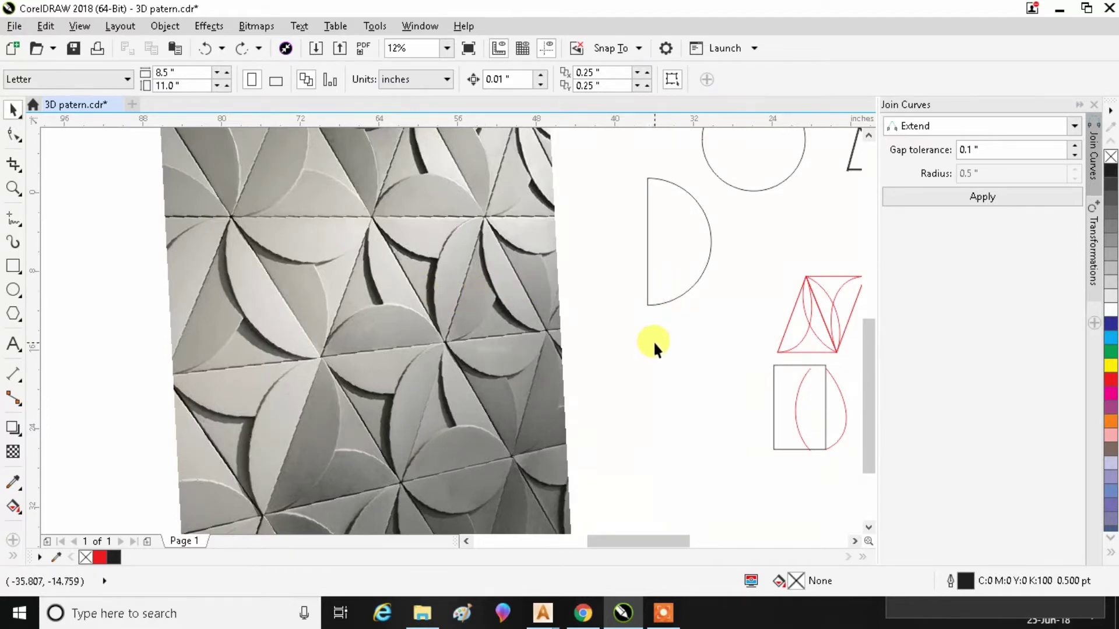
pyautogui.moveTo(618, 615)
pyautogui.moveTo(542, 613)
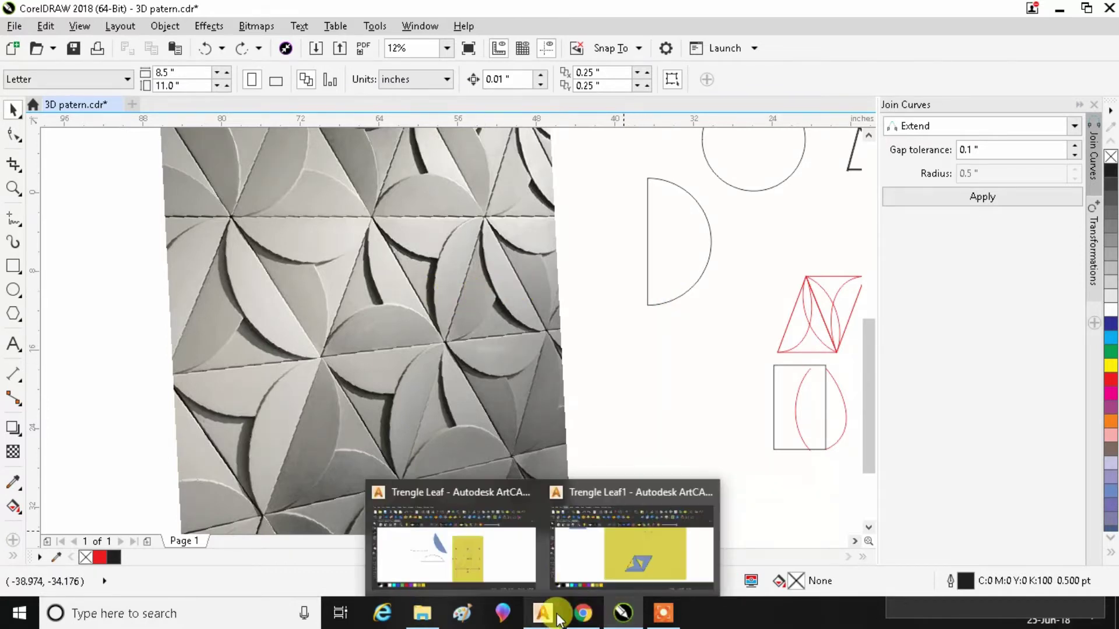
pyautogui.click(602, 539)
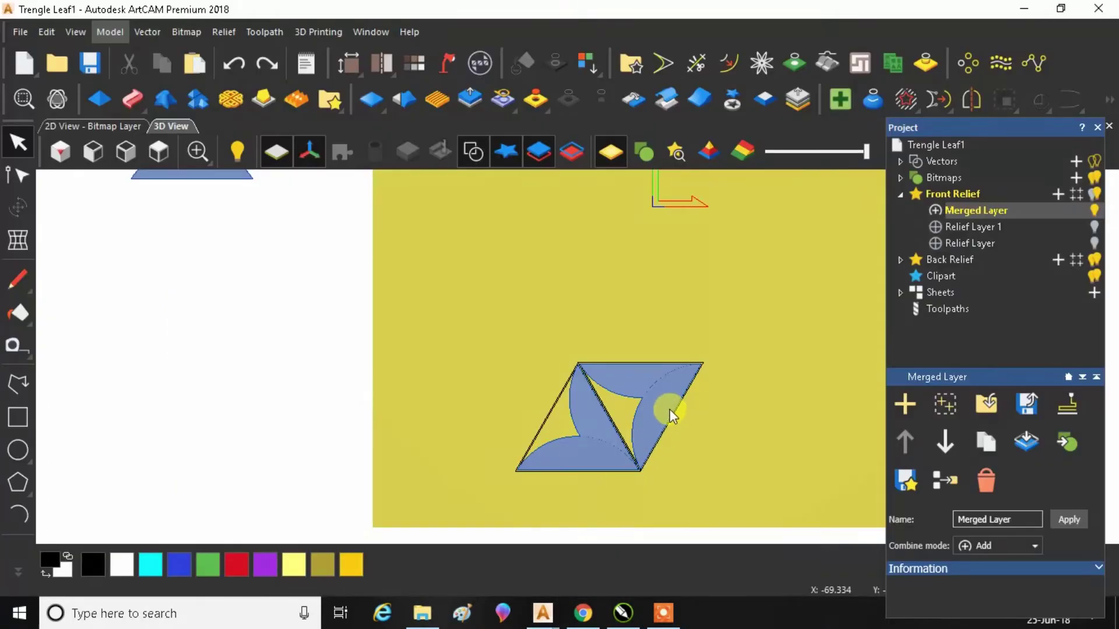
pyautogui.scroll(1, 669, 410)
pyautogui.scroll(-1, 575, 358)
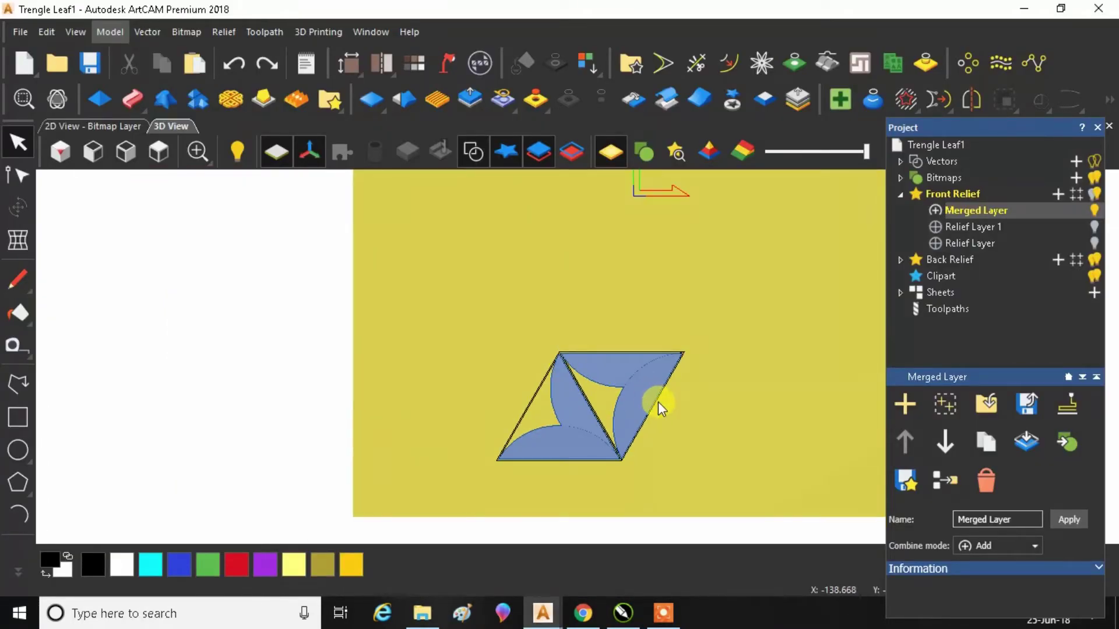
pyautogui.scroll(1, 658, 402)
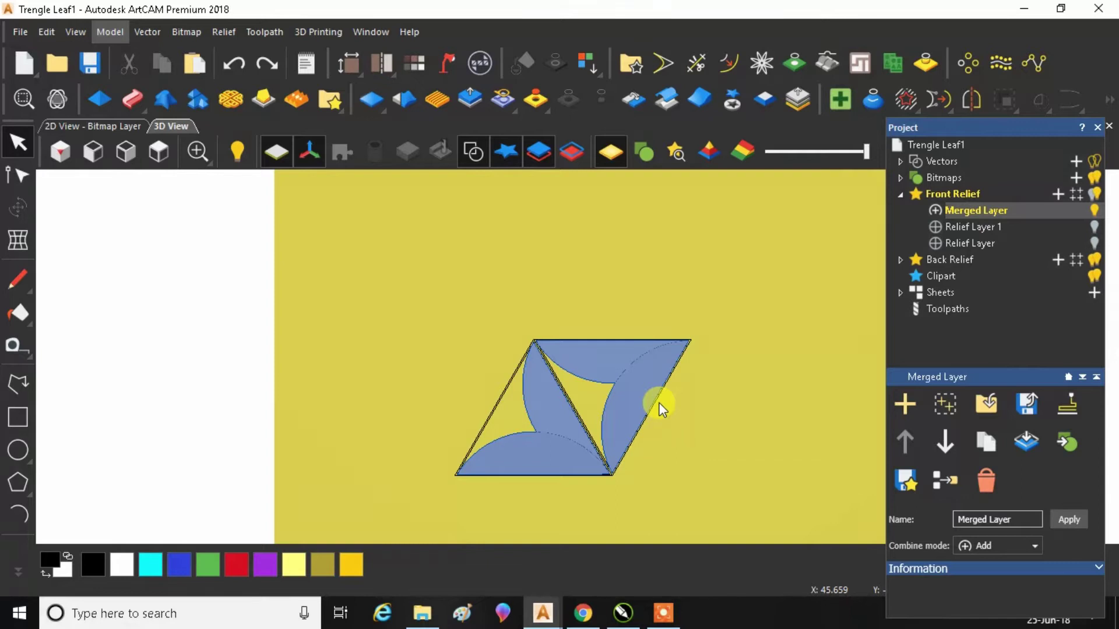
pyautogui.click(641, 375)
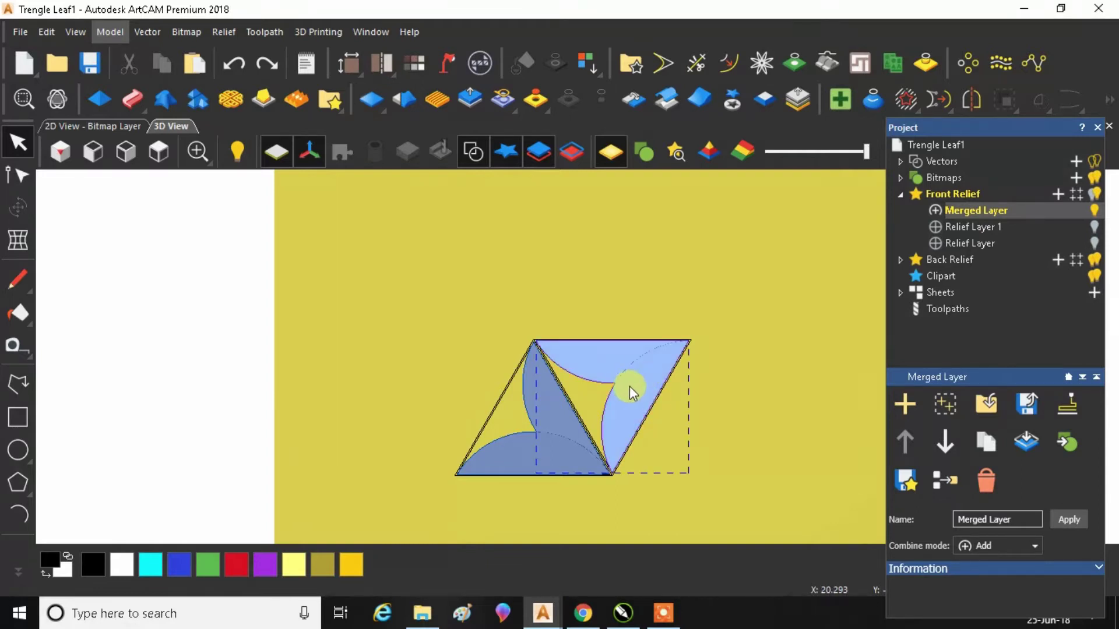
pyautogui.moveTo(616, 611)
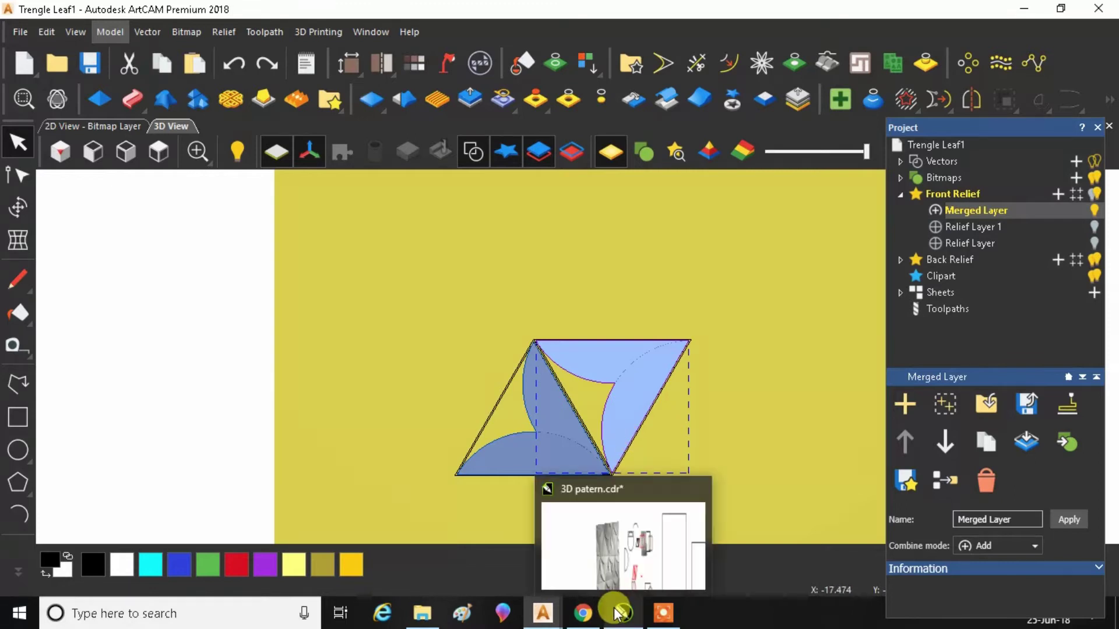
pyautogui.click(612, 557)
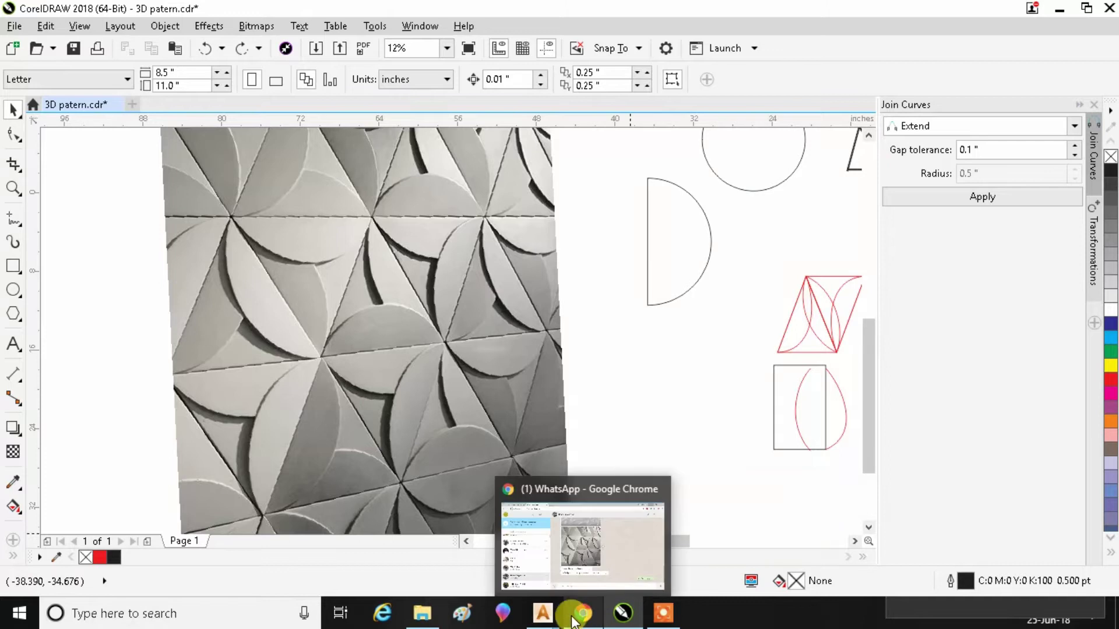
pyautogui.moveTo(542, 612)
pyautogui.click(594, 563)
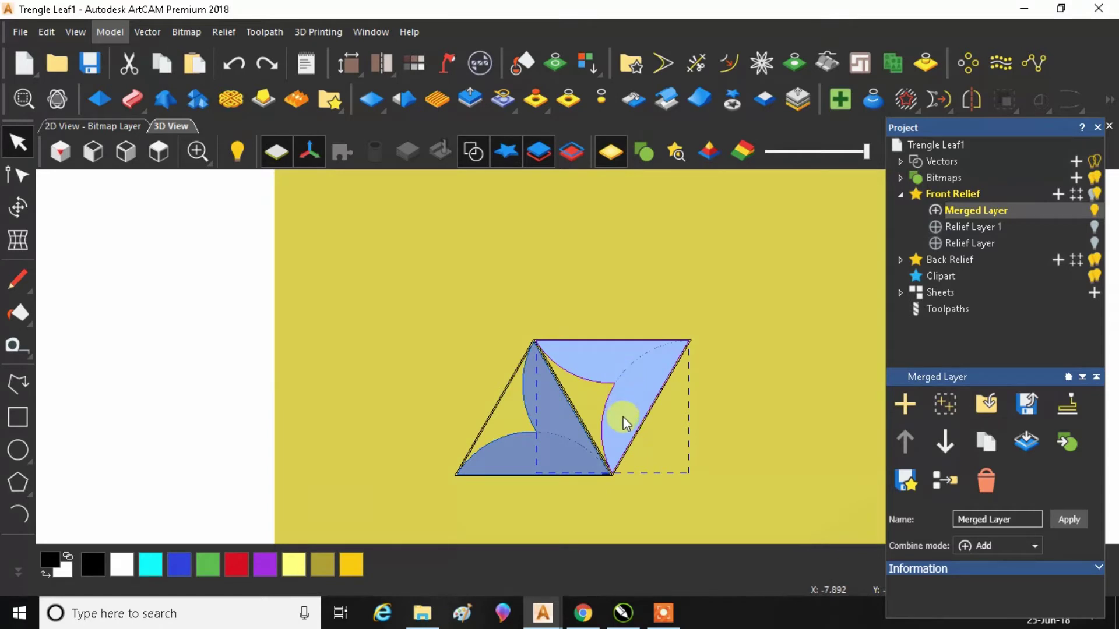
# Select the right-hand triangle's outline at its apex together with its leaf relief
pyautogui.scroll(2, 638, 428)
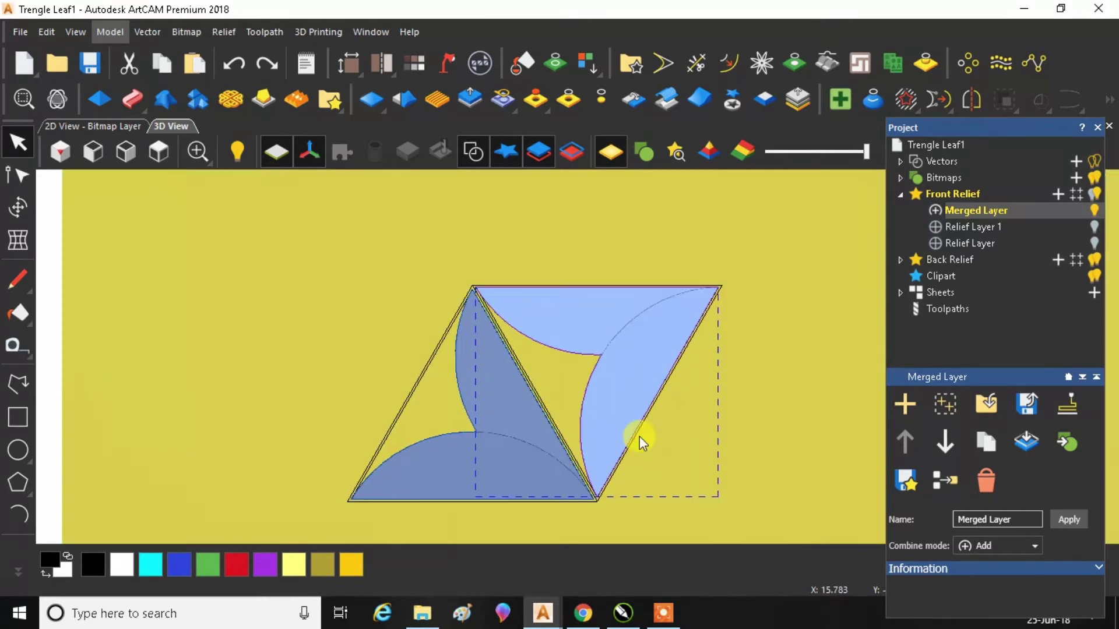
pyautogui.scroll(3, 638, 436)
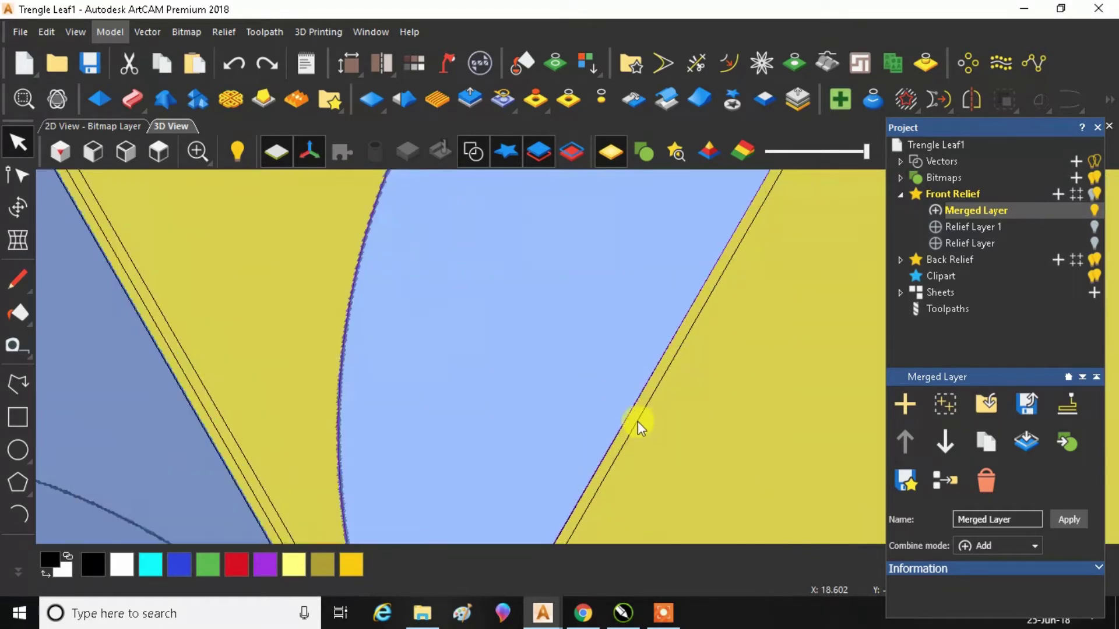
pyautogui.scroll(1, 637, 421)
pyautogui.click(632, 414)
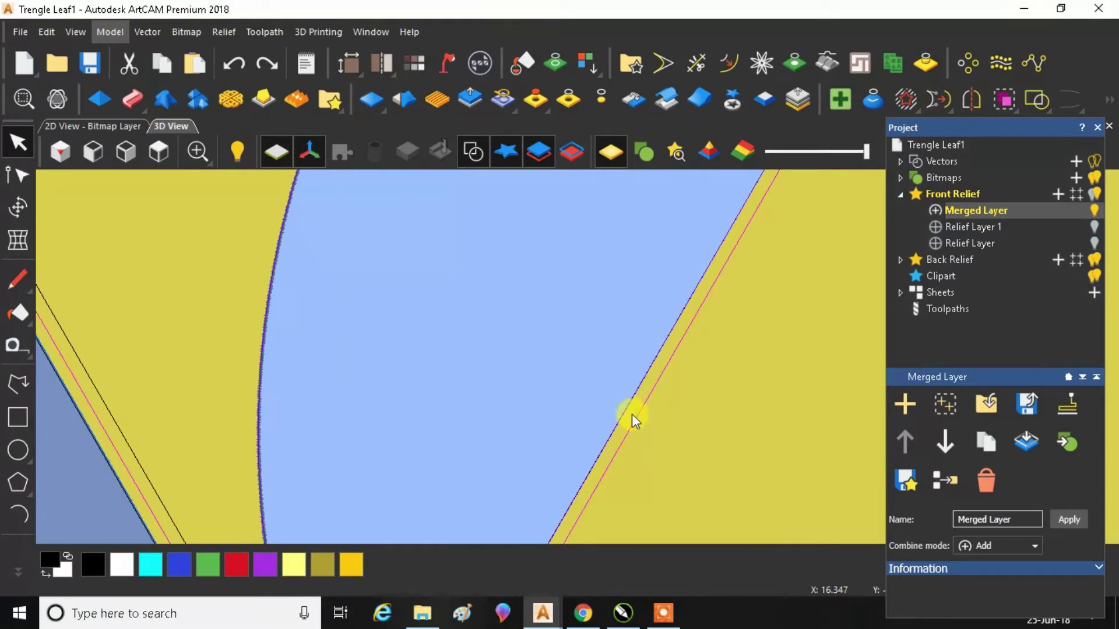
pyautogui.click(628, 408)
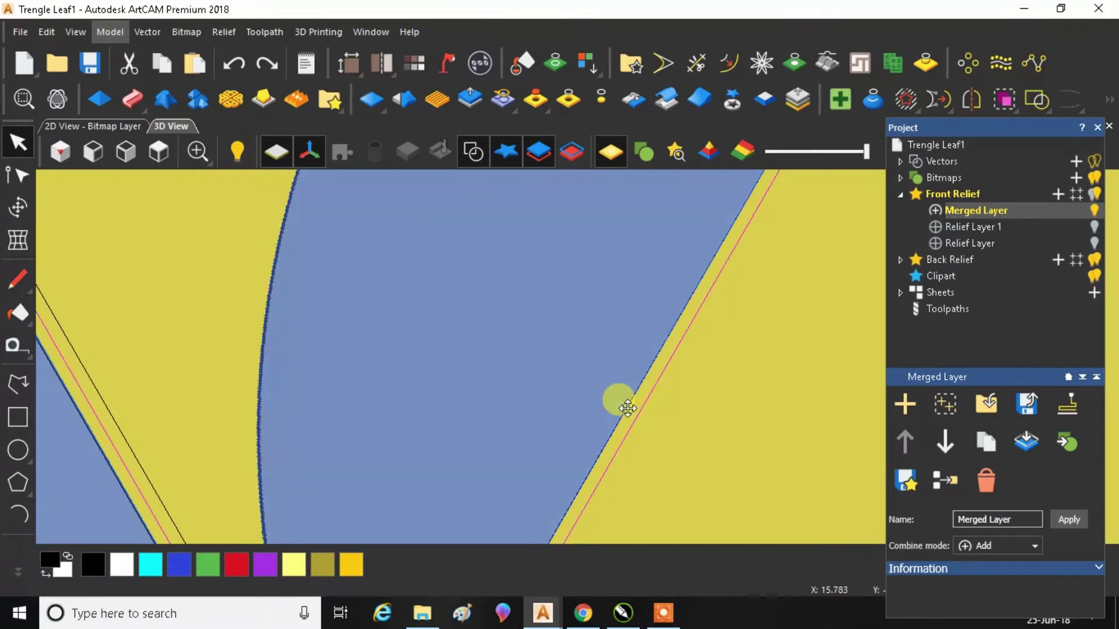
pyautogui.scroll(-5, 632, 394)
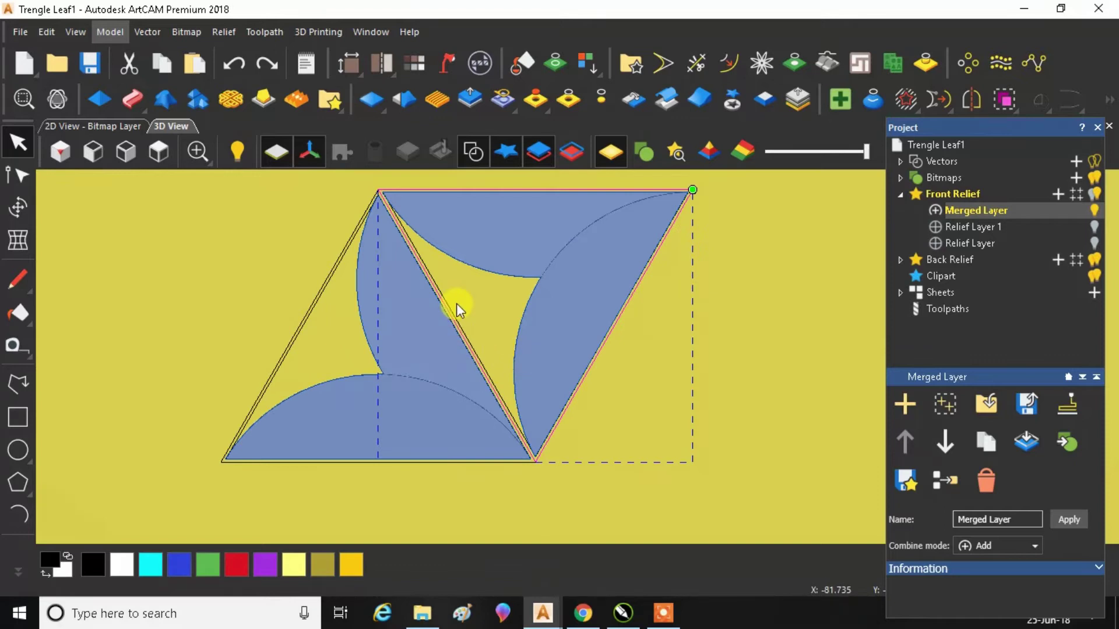
pyautogui.scroll(3, 454, 305)
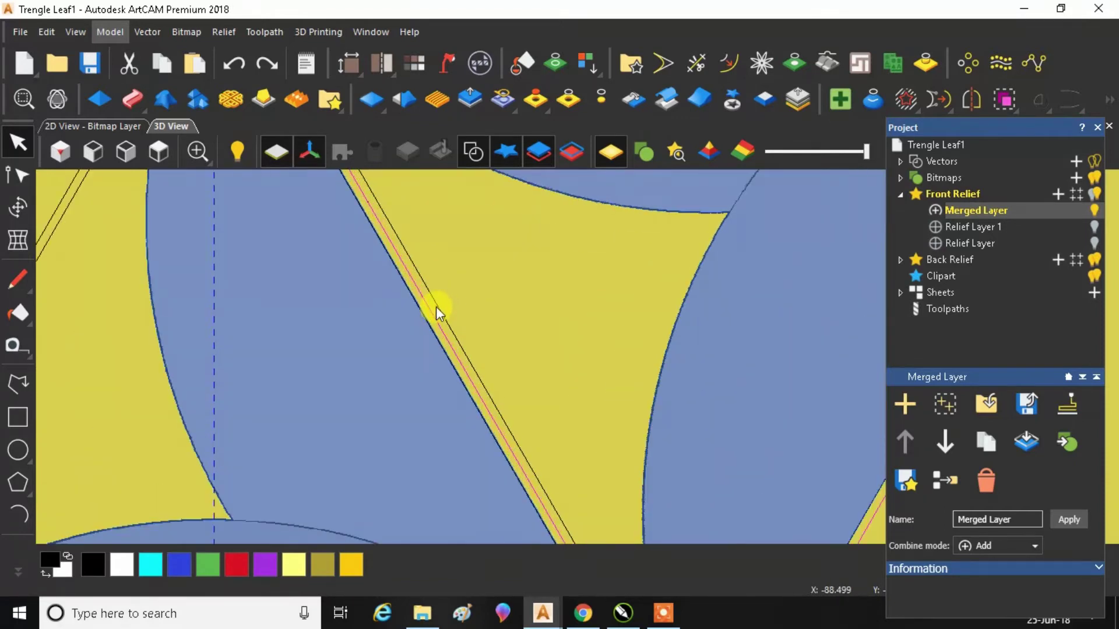
pyautogui.scroll(-4, 457, 403)
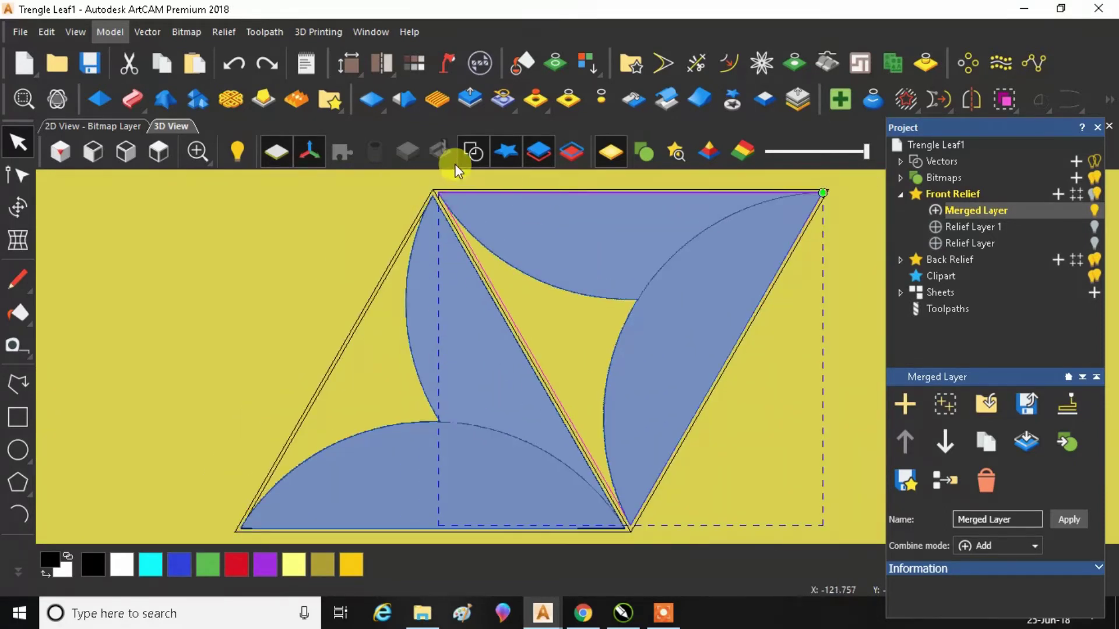
pyautogui.scroll(5, 431, 186)
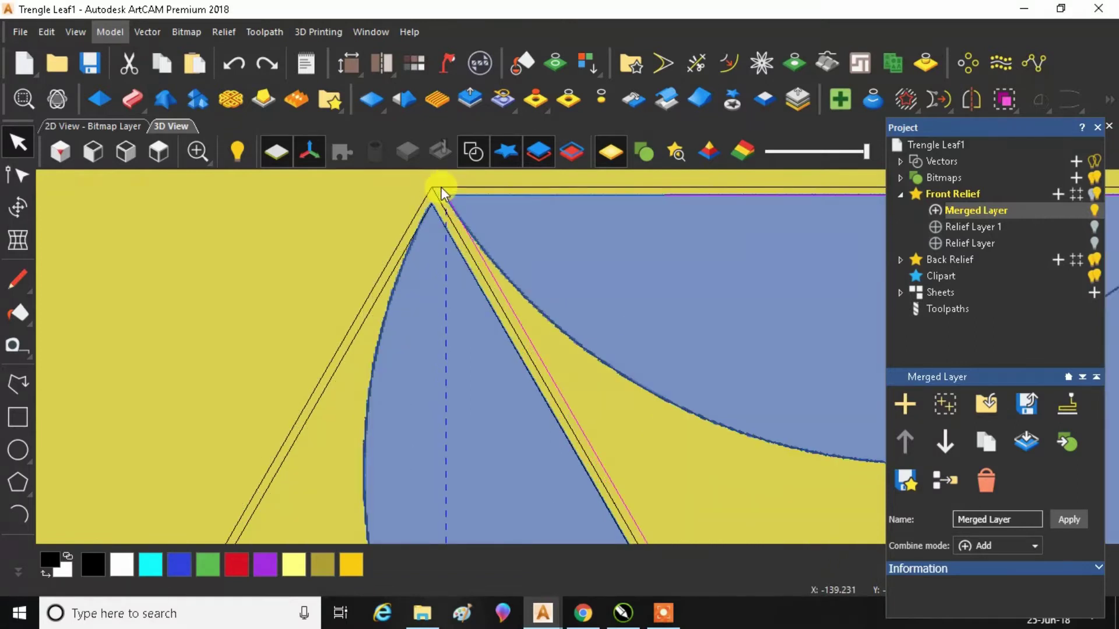
pyautogui.click(441, 187)
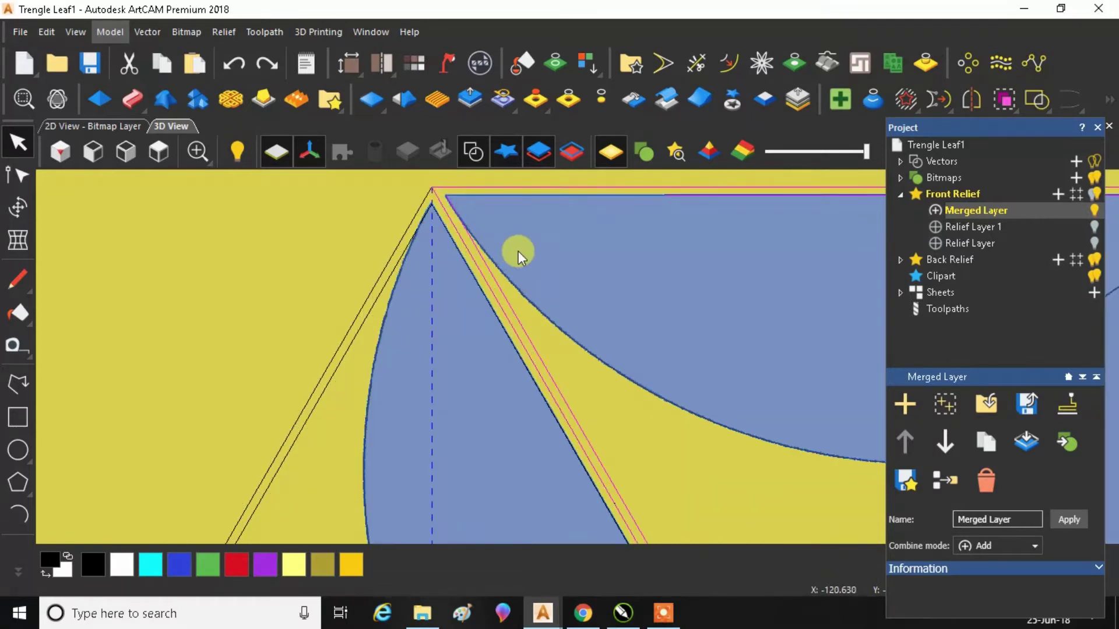
pyautogui.click(519, 252)
pyautogui.scroll(-5, 385, 314)
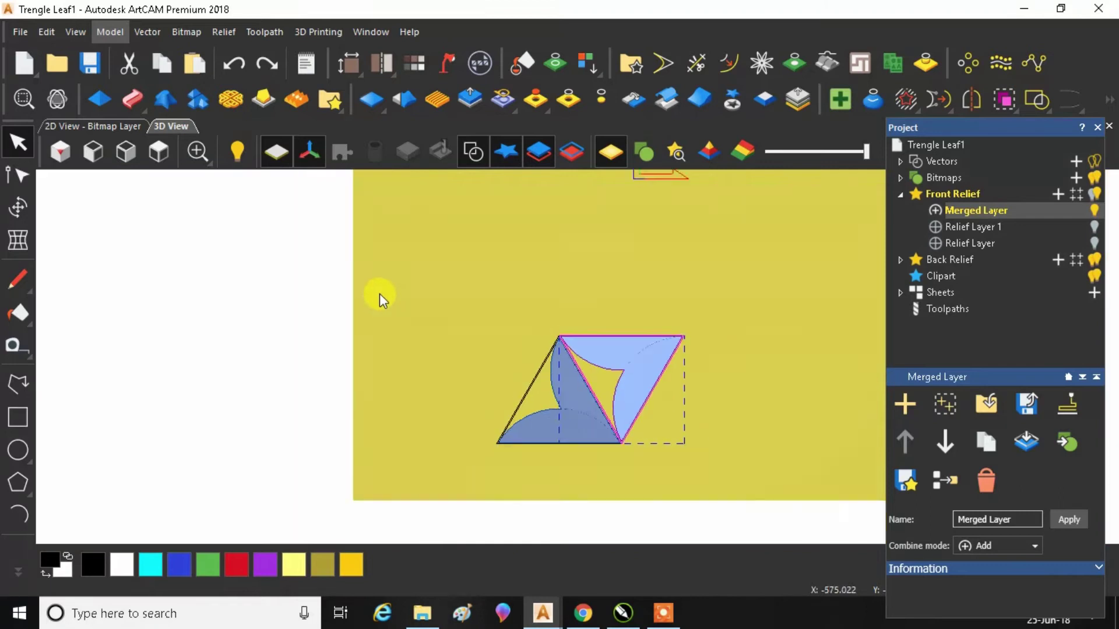
pyautogui.scroll(1, 614, 400)
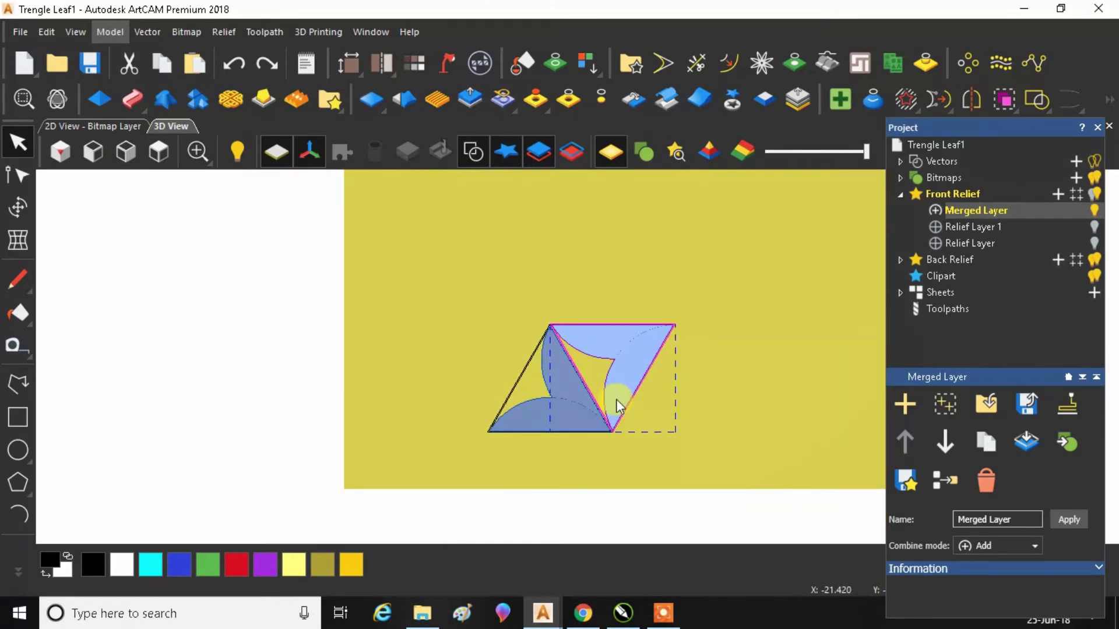
# Rotate the right-hand leaf triangle and its relief 60° anticlockwise using Transform
pyautogui.click(18, 206)
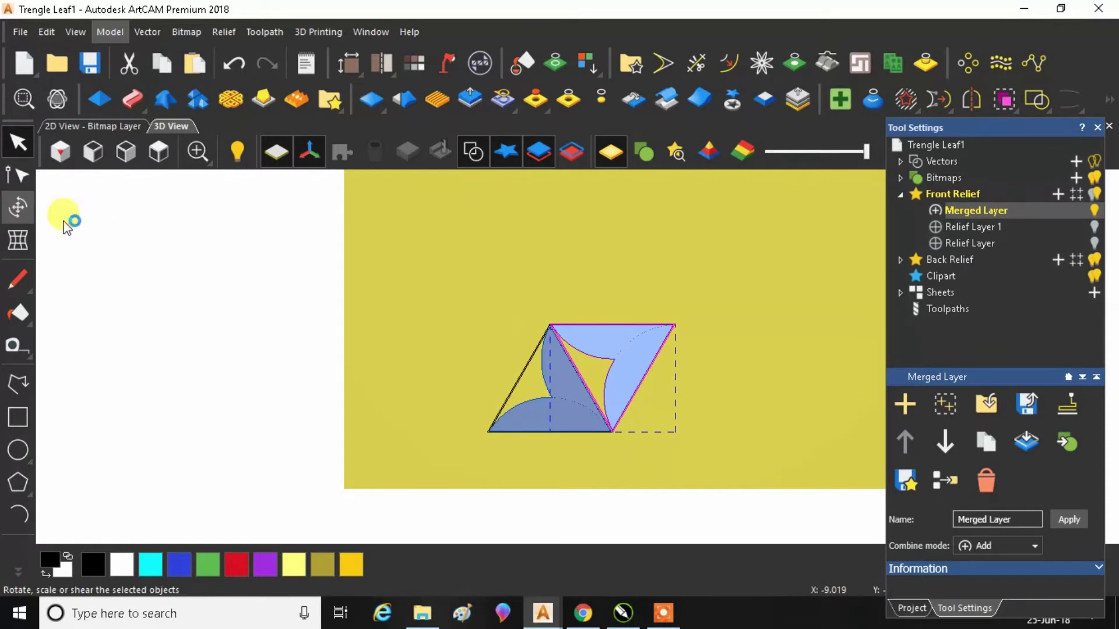
pyautogui.click(635, 367)
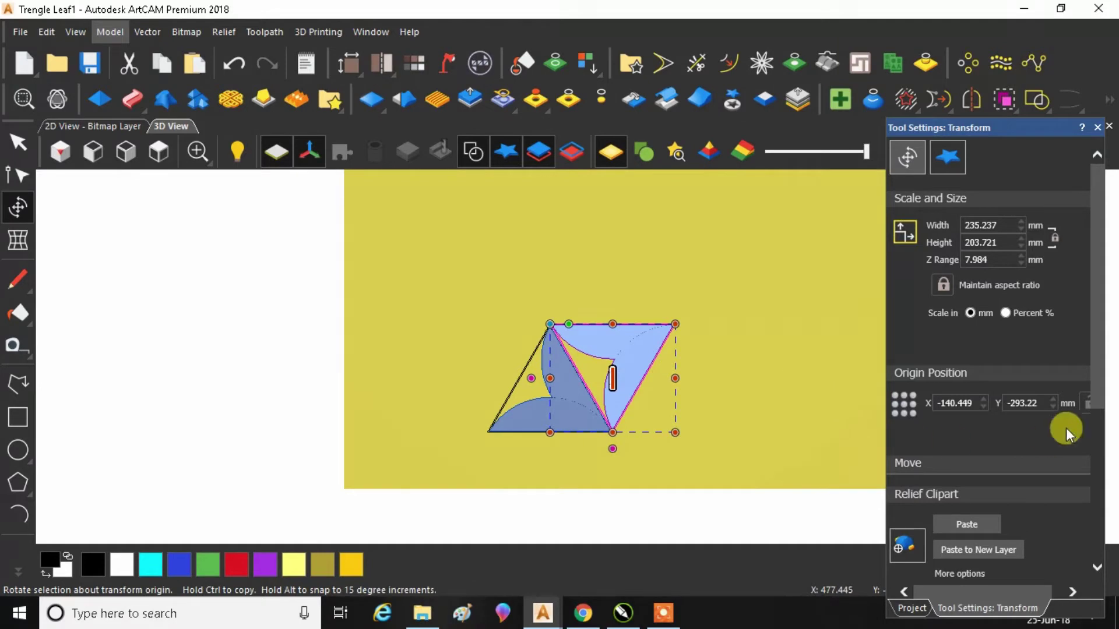
pyautogui.moveTo(1093, 366); pyautogui.dragTo(1061, 449)
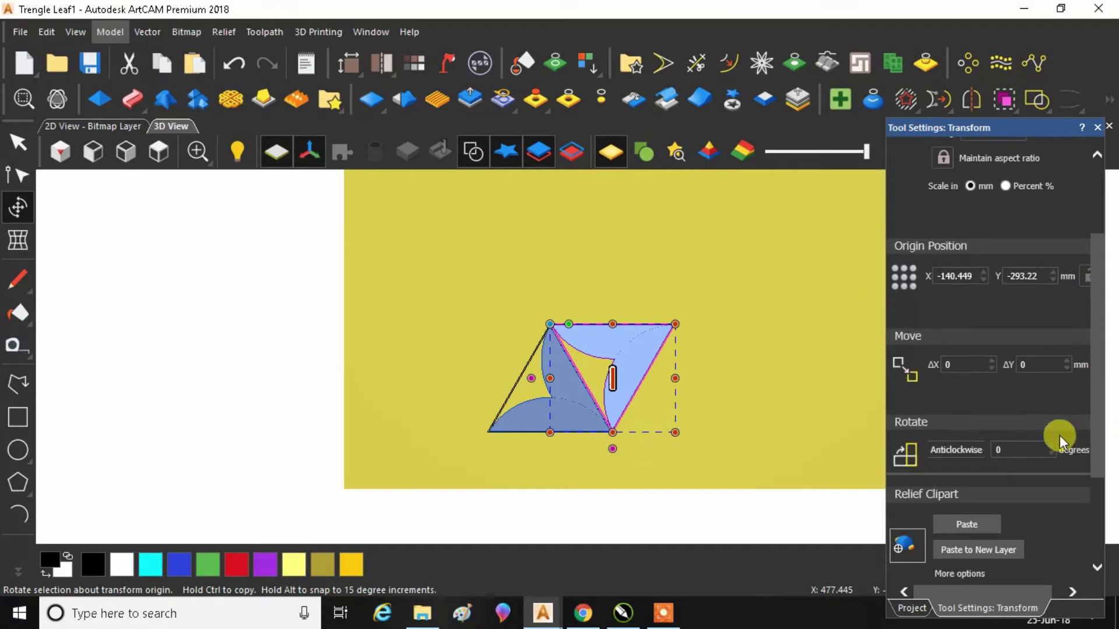
pyautogui.click(1014, 452)
pyautogui.write('60')
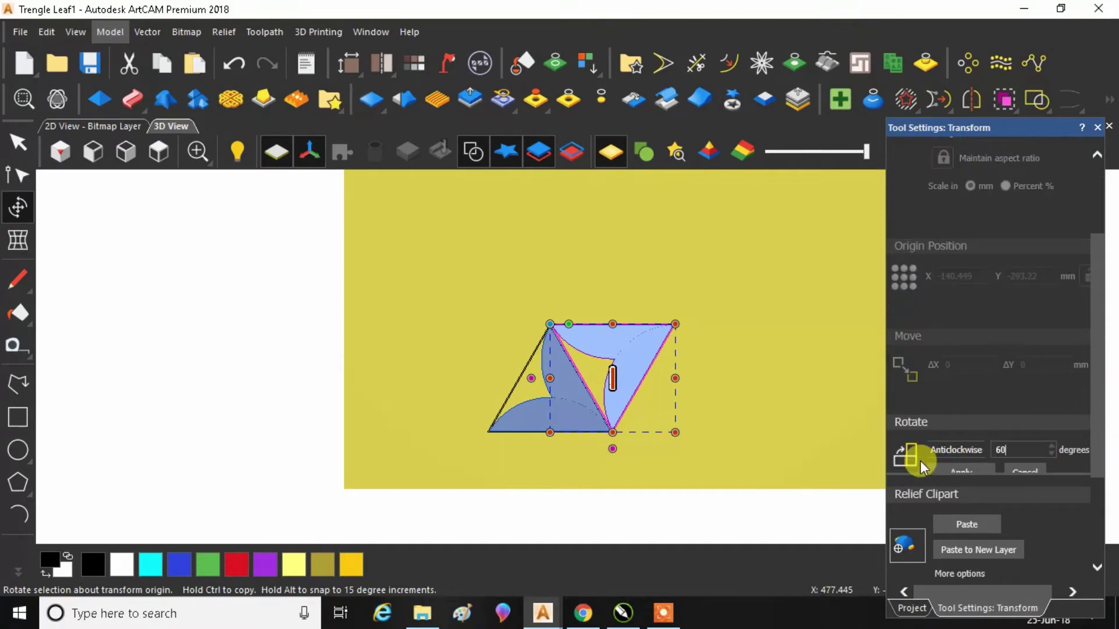
pyautogui.click(966, 470)
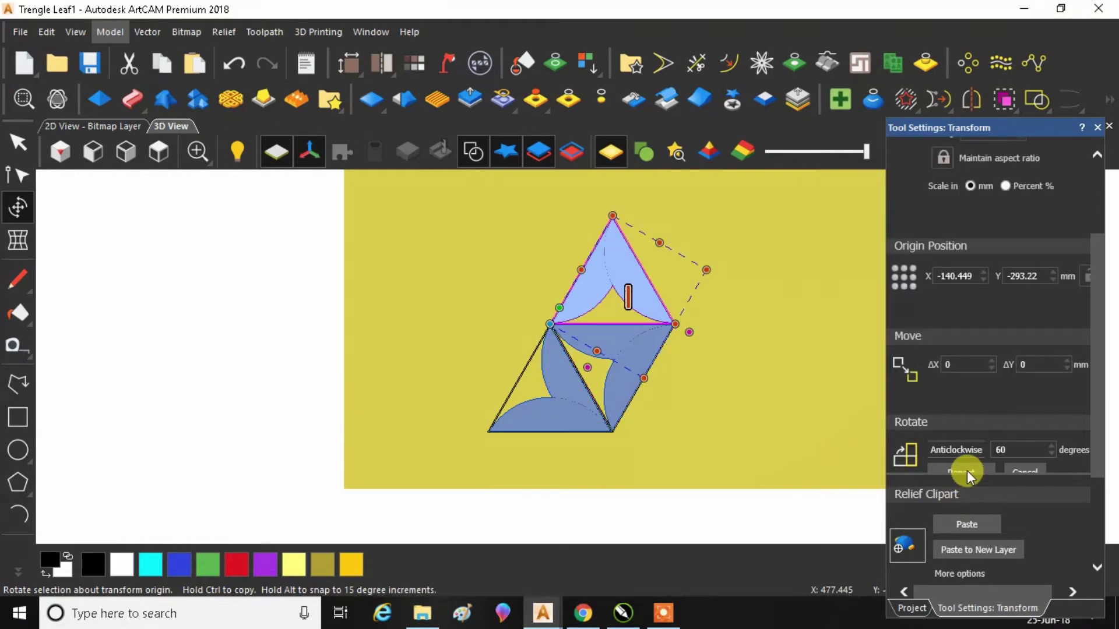
pyautogui.click(18, 142)
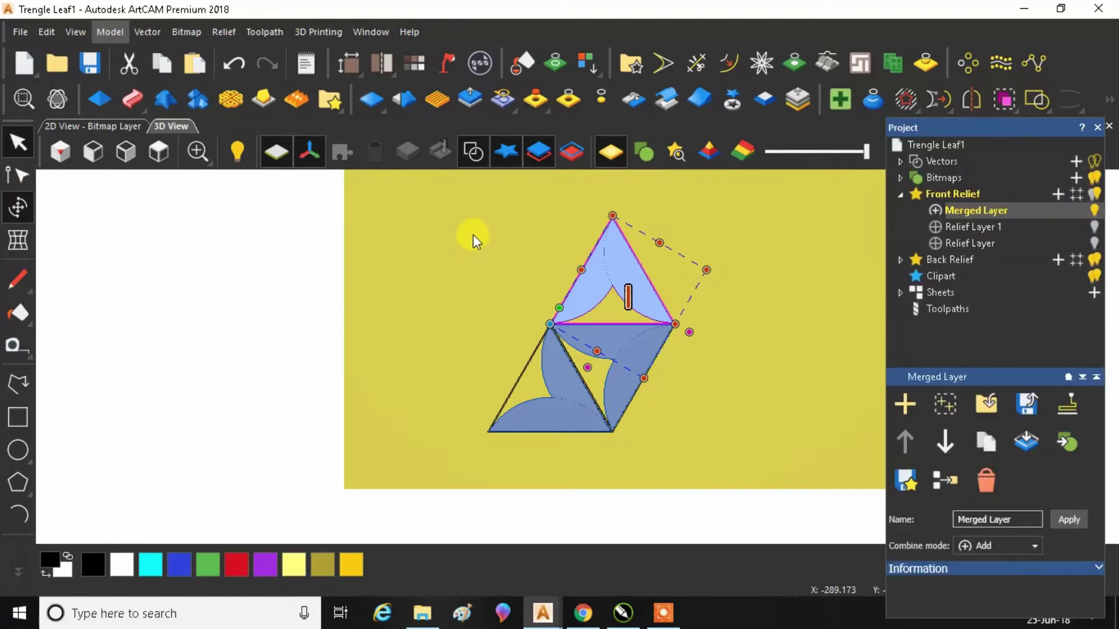
# Box-select the upright top triangle and drag it down beside the parallelogram's right side
pyautogui.scroll(5, 626, 271)
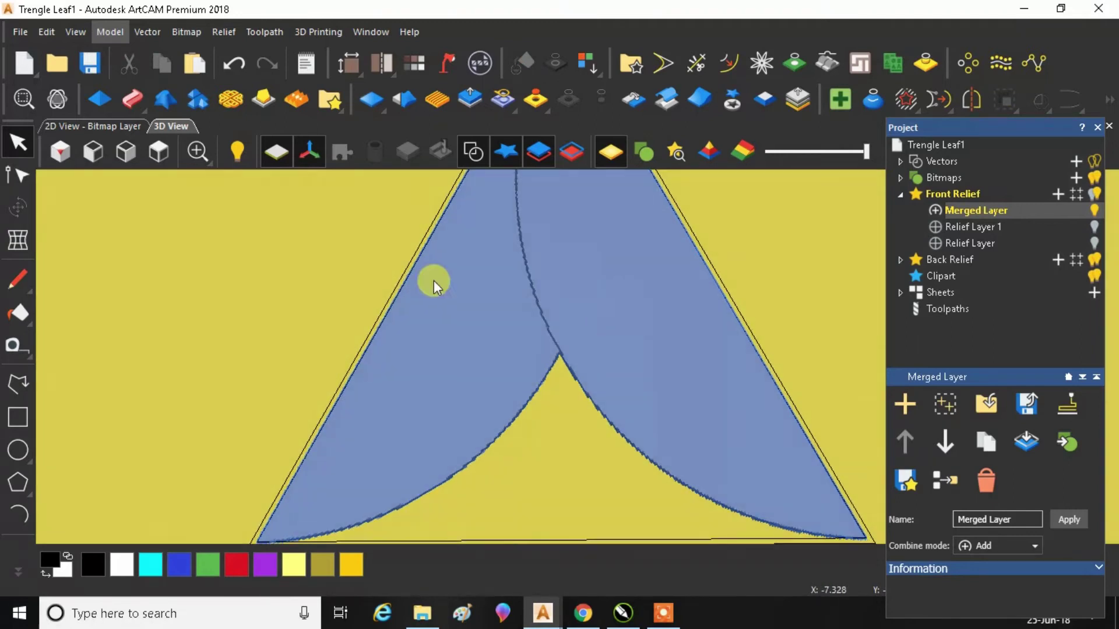
pyautogui.scroll(-5, 445, 289)
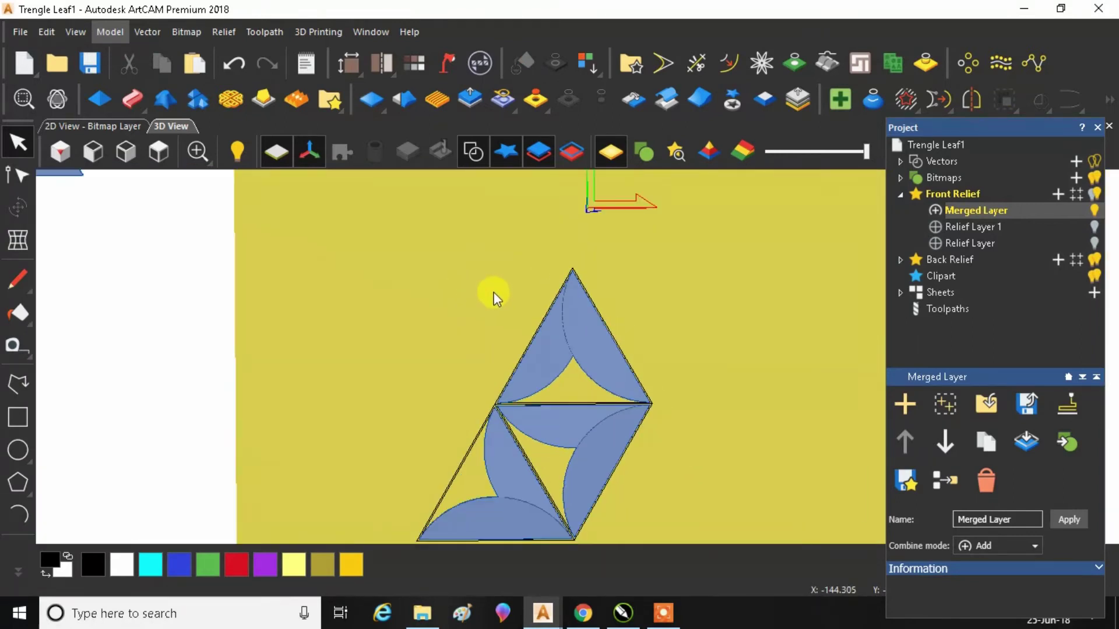
pyautogui.moveTo(633, 387); pyautogui.dragTo(673, 411)
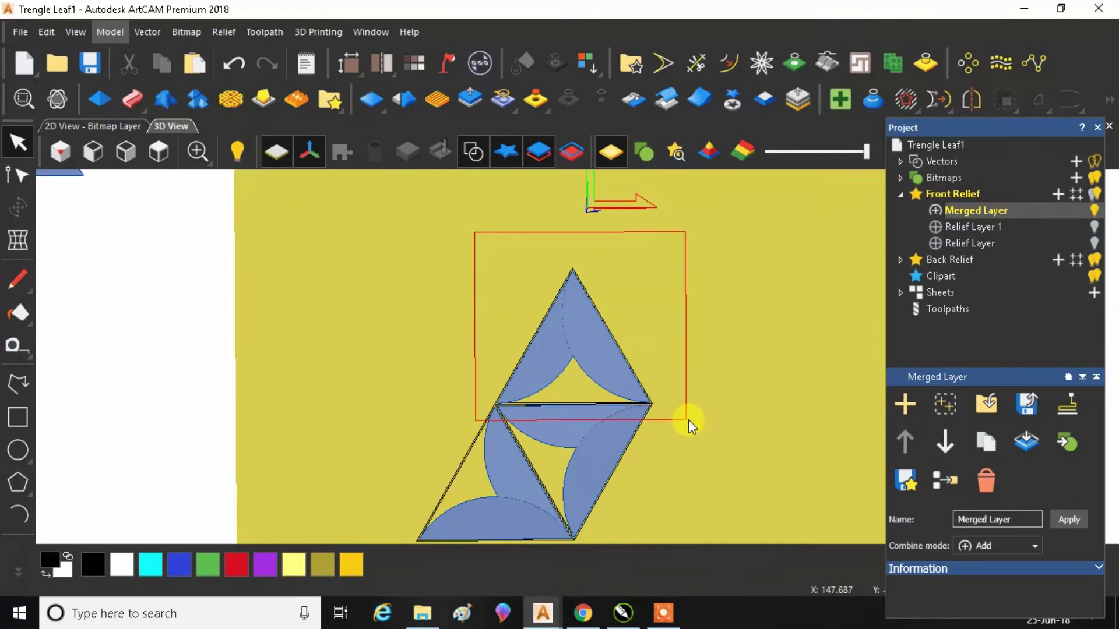
pyautogui.moveTo(689, 421); pyautogui.dragTo(689, 420)
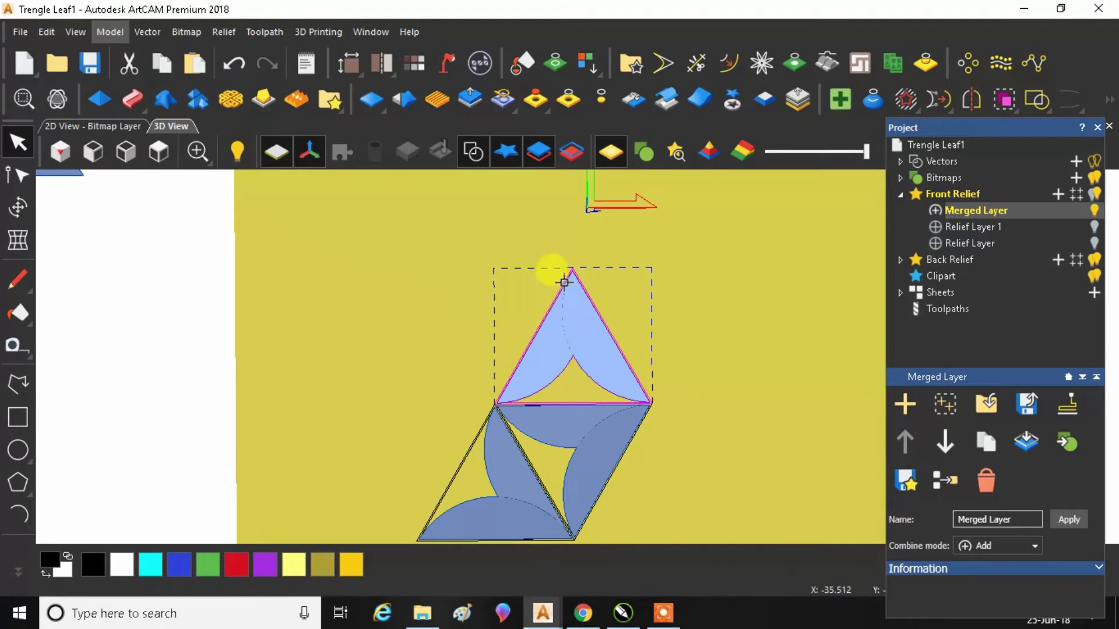
pyautogui.moveTo(573, 284); pyautogui.dragTo(661, 421)
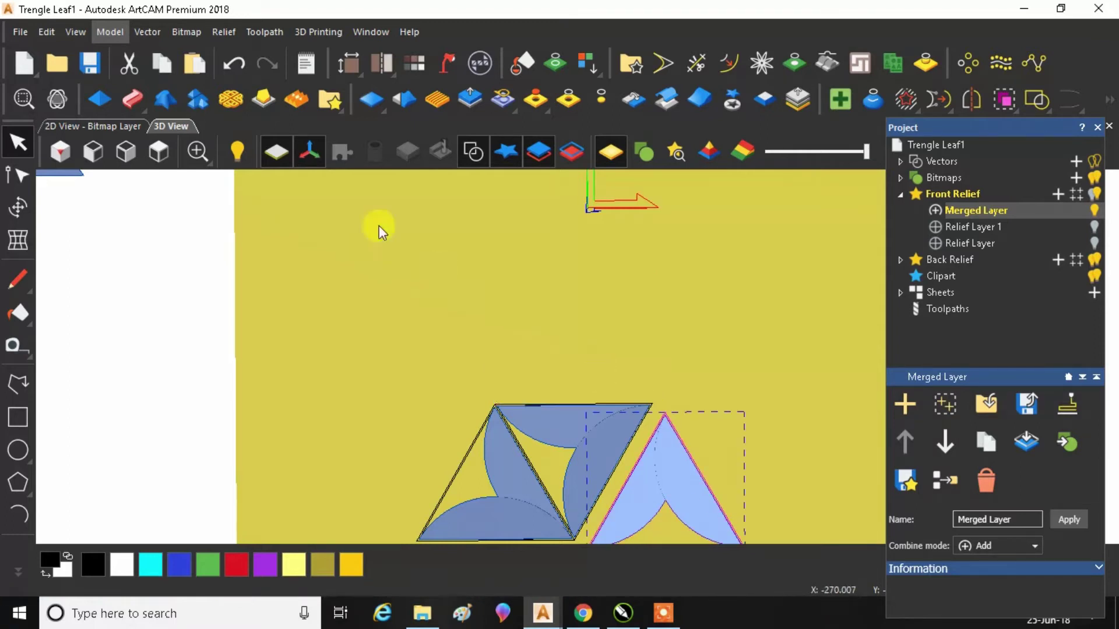
pyautogui.click(64, 59)
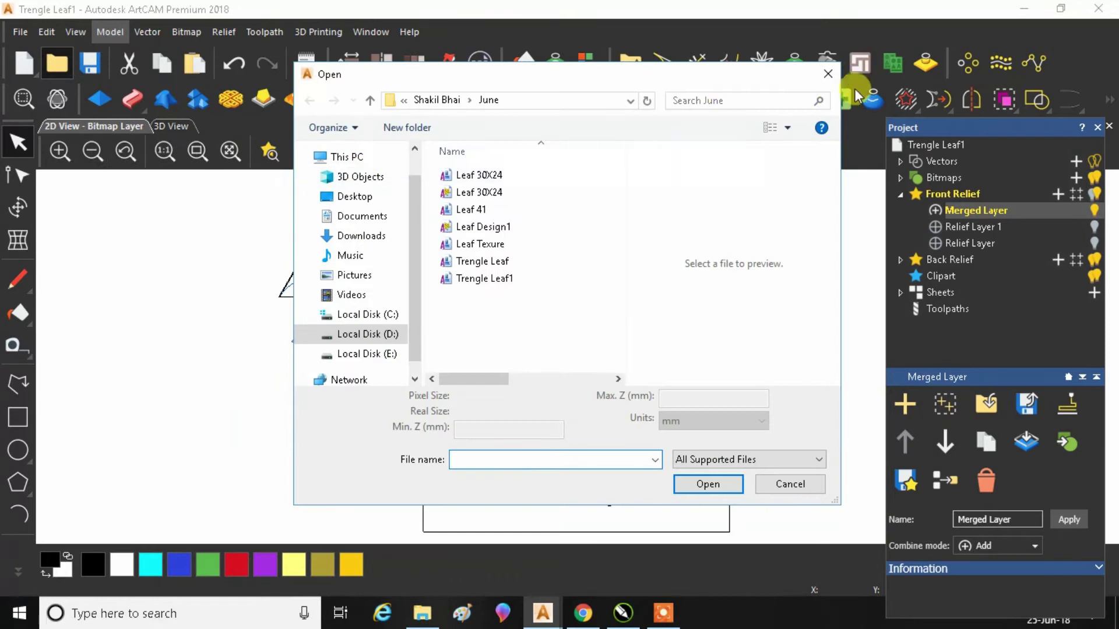
pyautogui.click(834, 78)
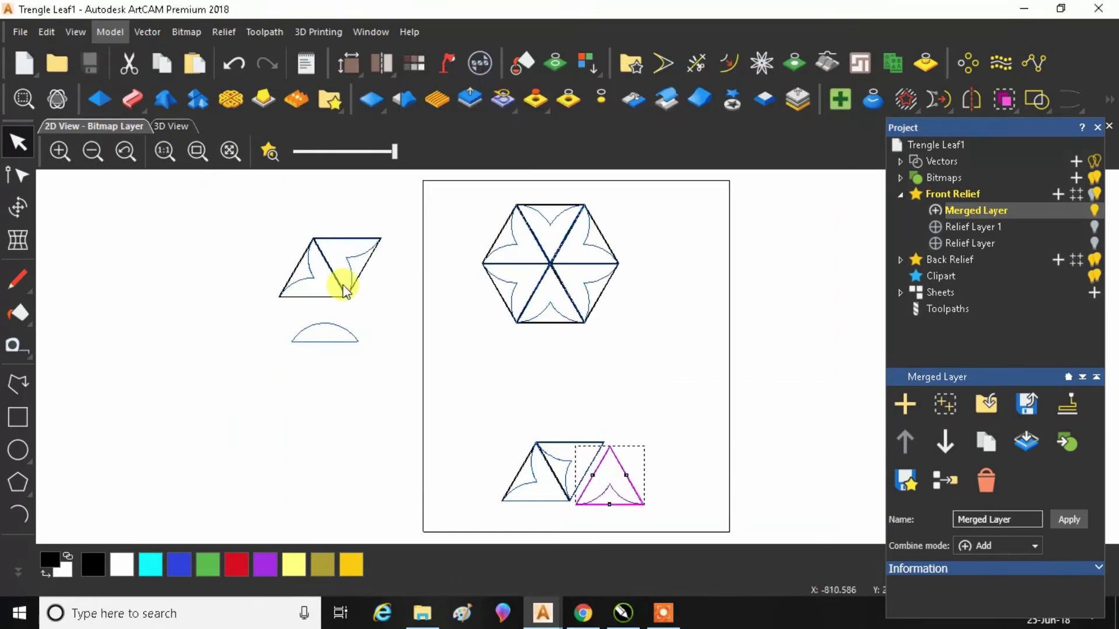
pyautogui.click(175, 127)
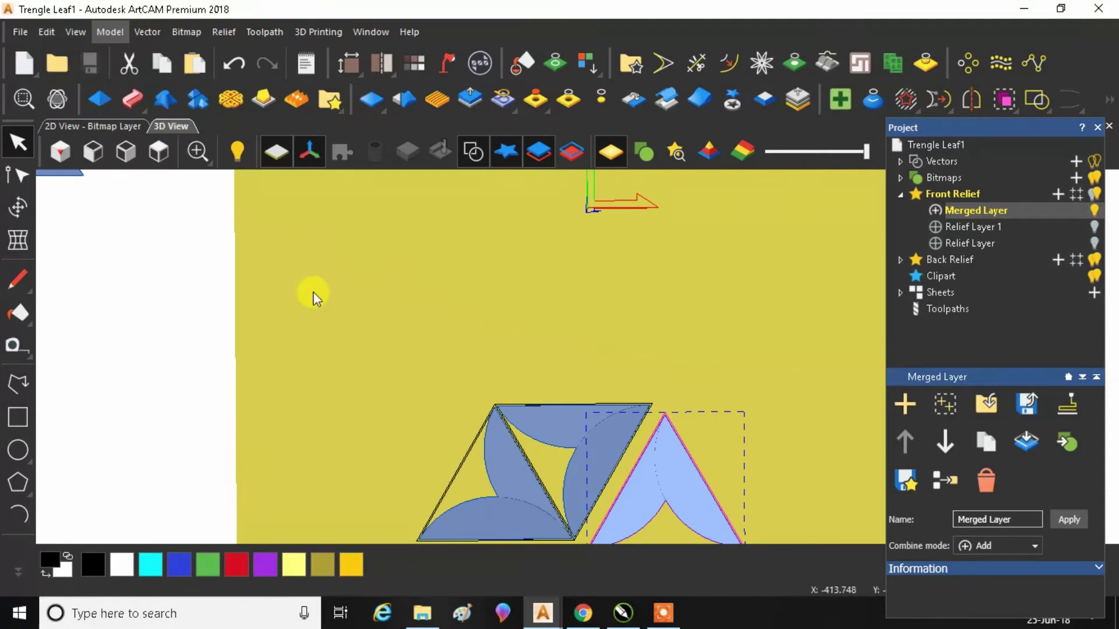
pyautogui.scroll(-1, 430, 278)
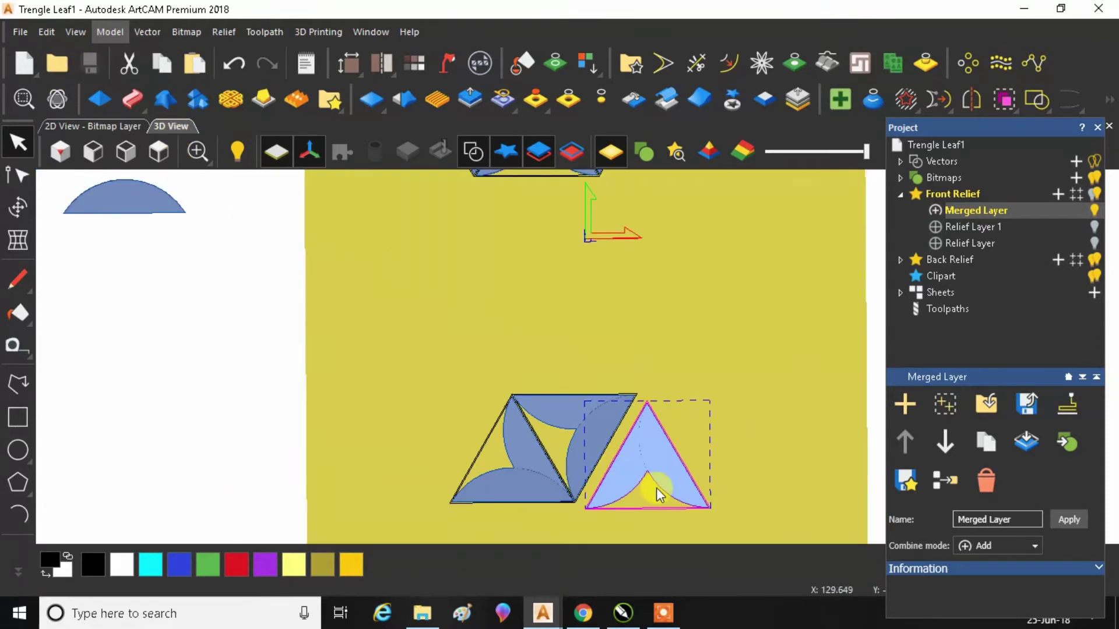
pyautogui.scroll(1, 656, 488)
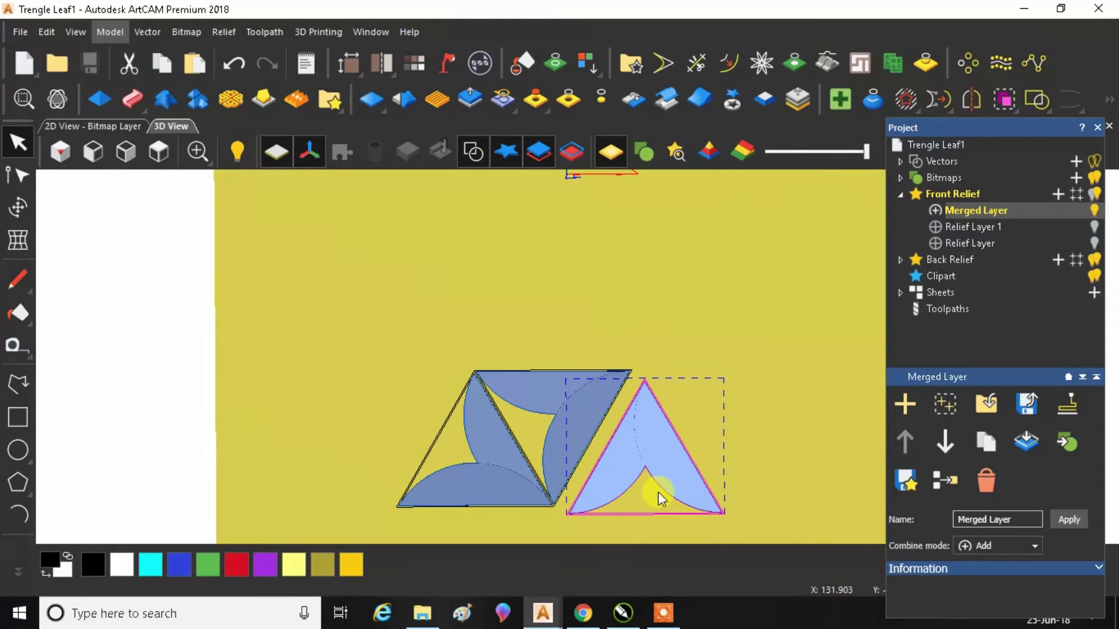
pyautogui.click(623, 613)
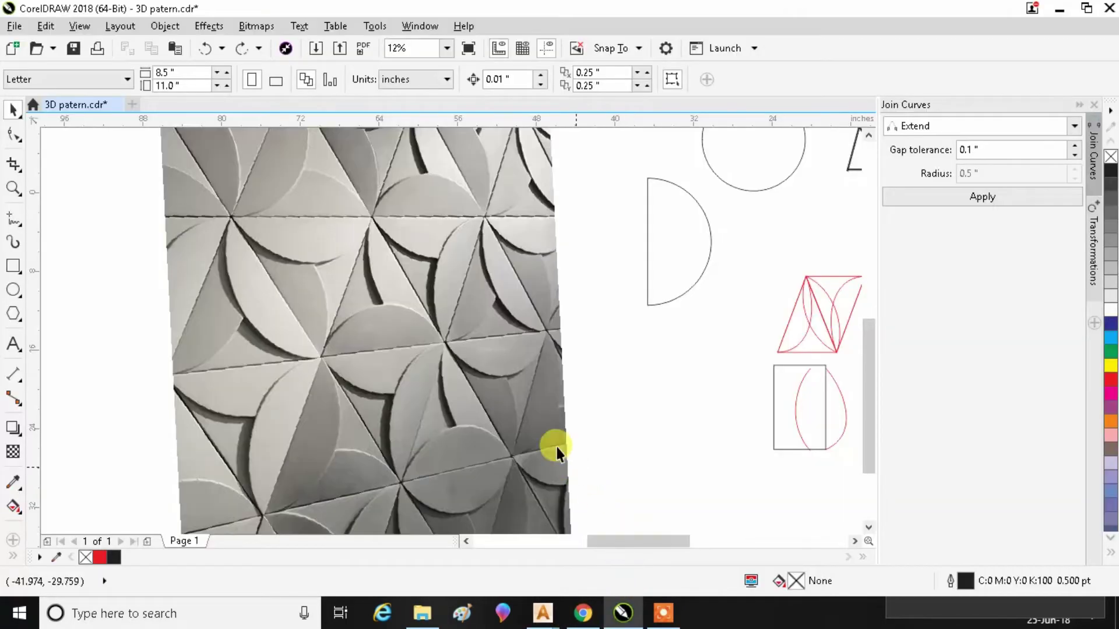
pyautogui.moveTo(552, 619)
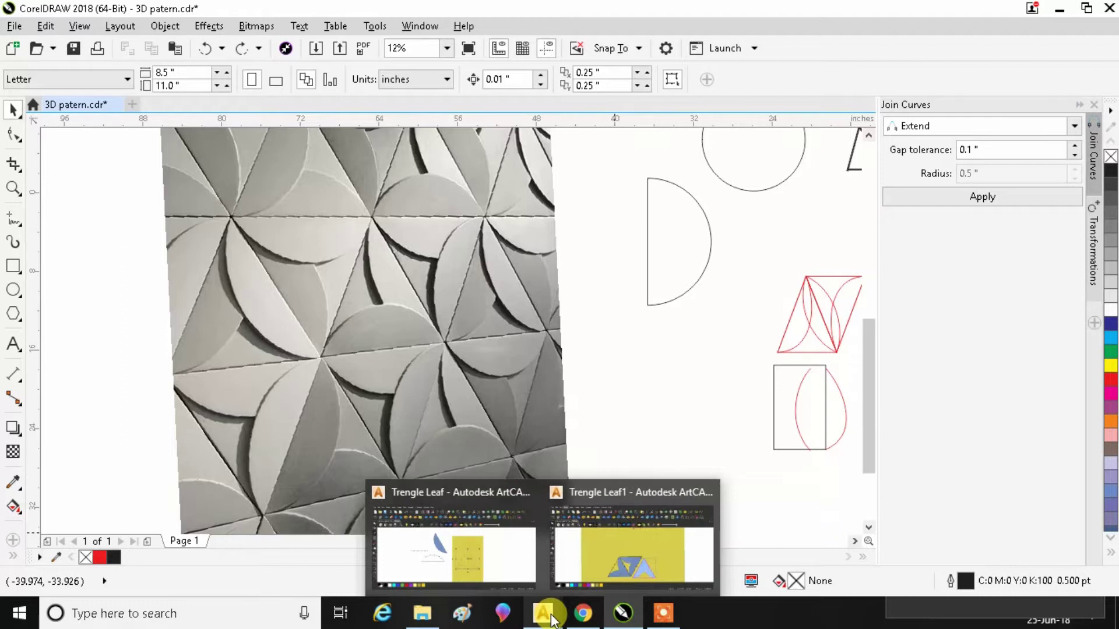
pyautogui.click(594, 562)
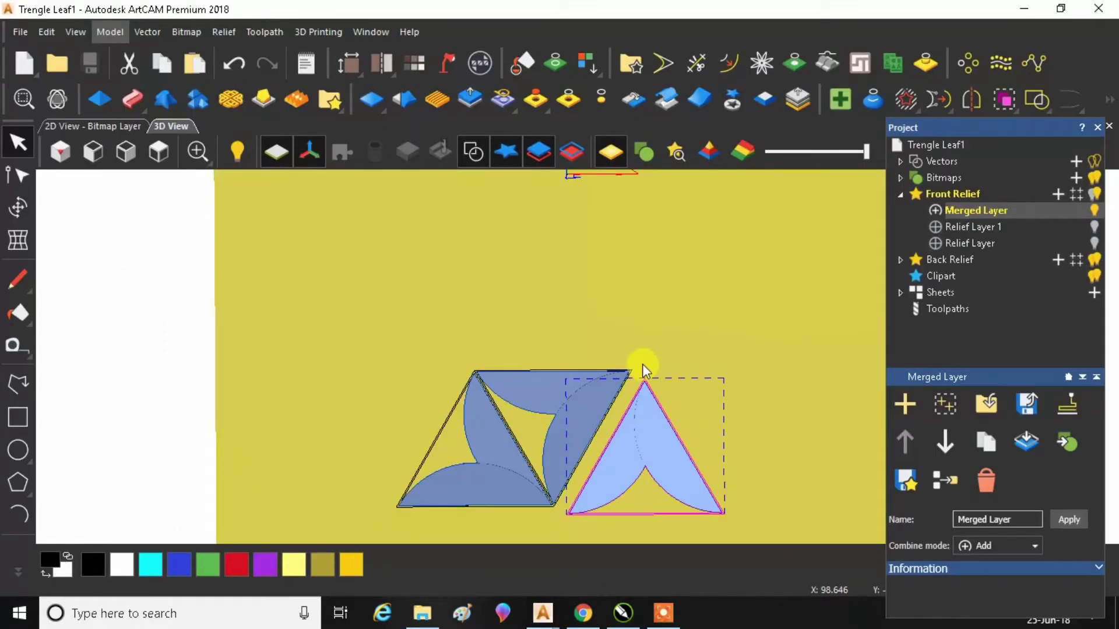
# Snap the triangle's apex to the tile's top edge, select it with the horizontal line, then undo
pyautogui.scroll(3, 639, 367)
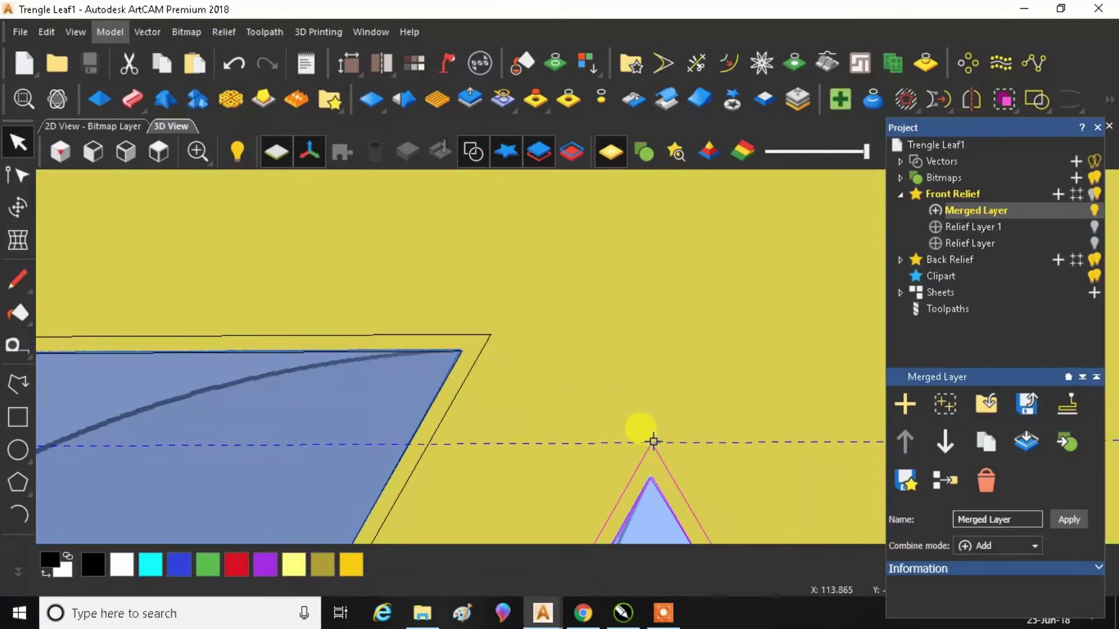
pyautogui.moveTo(651, 443); pyautogui.dragTo(491, 335)
pyautogui.moveTo(490, 335); pyautogui.dragTo(490, 333)
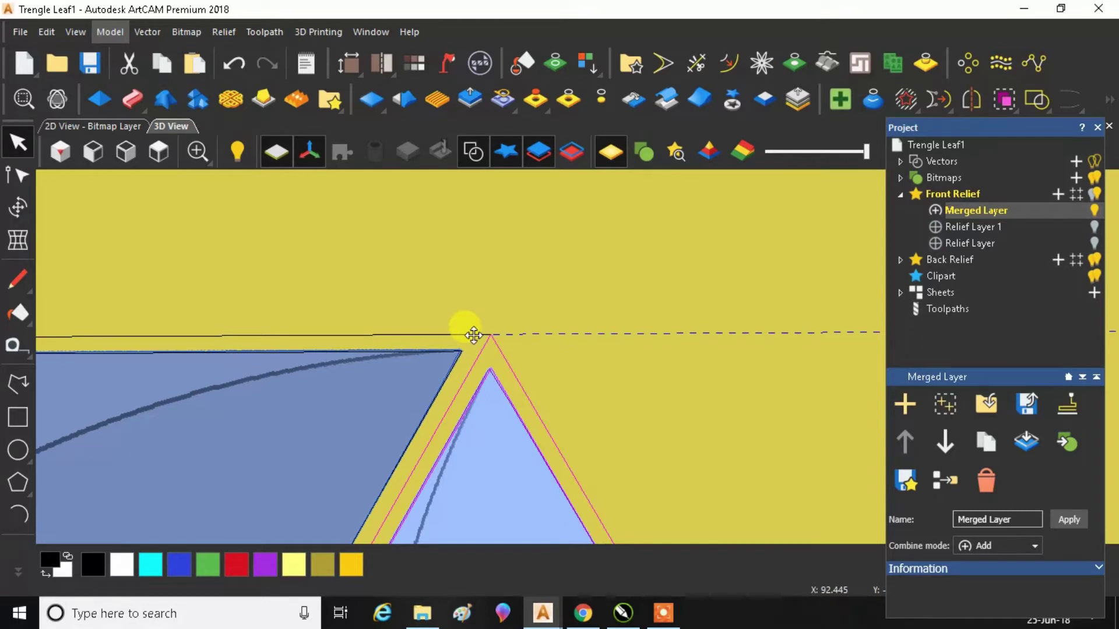
pyautogui.keyDown('shift'); pyautogui.click(473, 336); pyautogui.keyUp('shift')
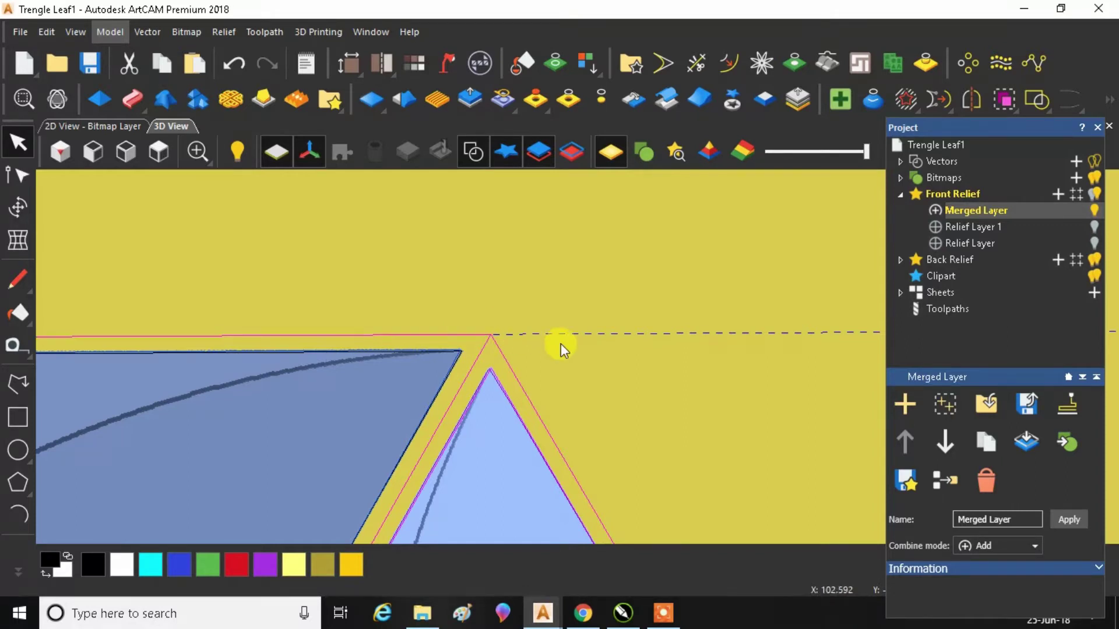
pyautogui.click(496, 345)
pyautogui.click(475, 335)
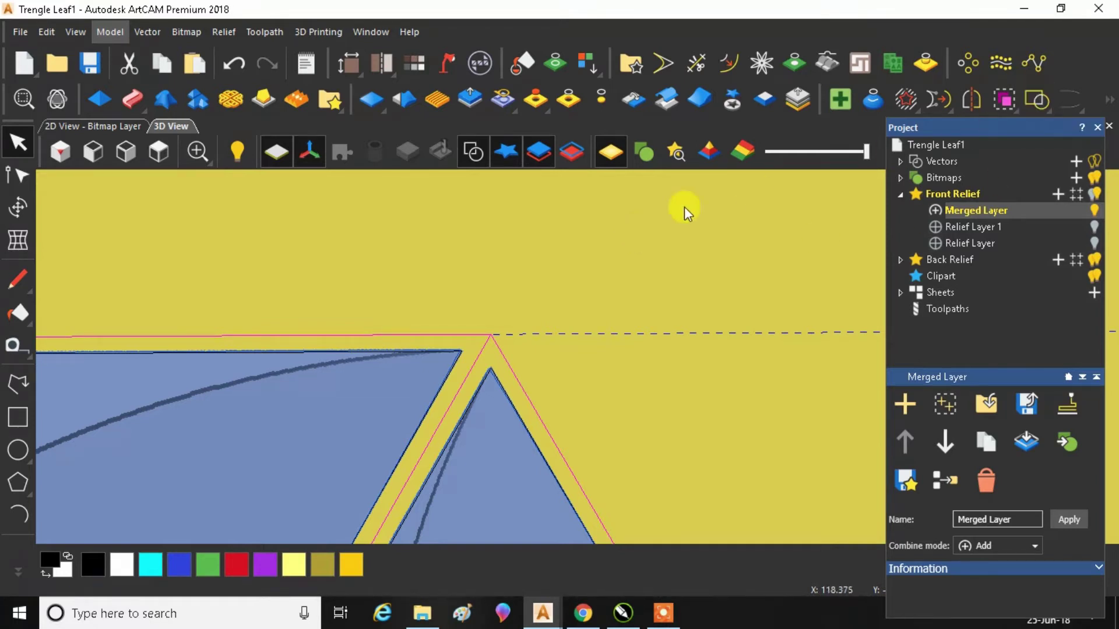
pyautogui.hotkey('ctrl', 'z')
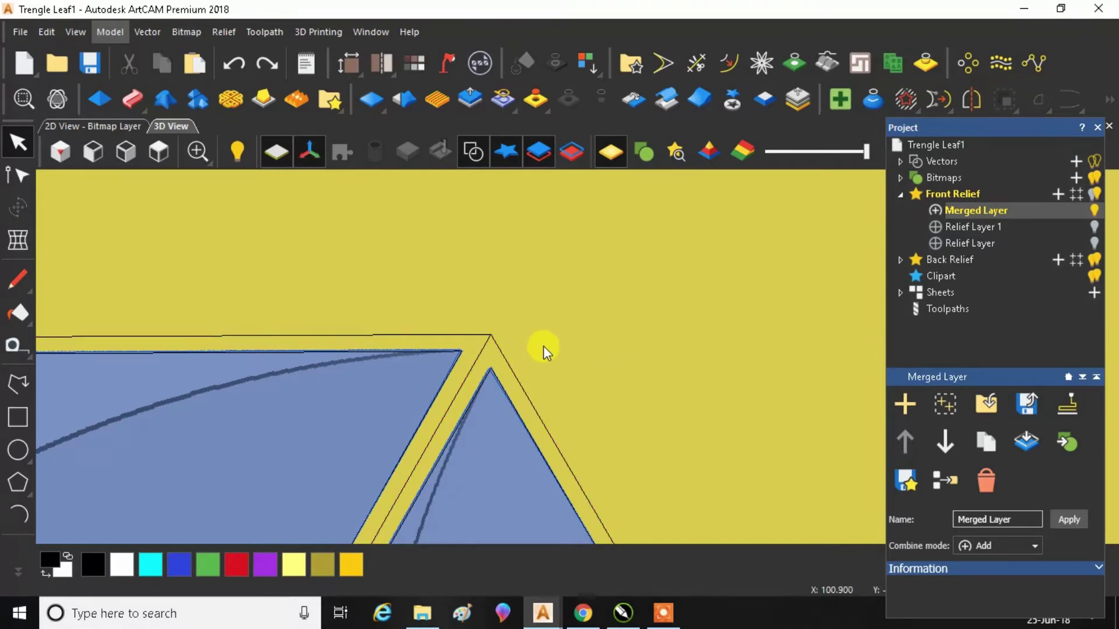
# Undo once more and reposition the triangle so its apex meets the tile's top-right corner
pyautogui.click(229, 59)
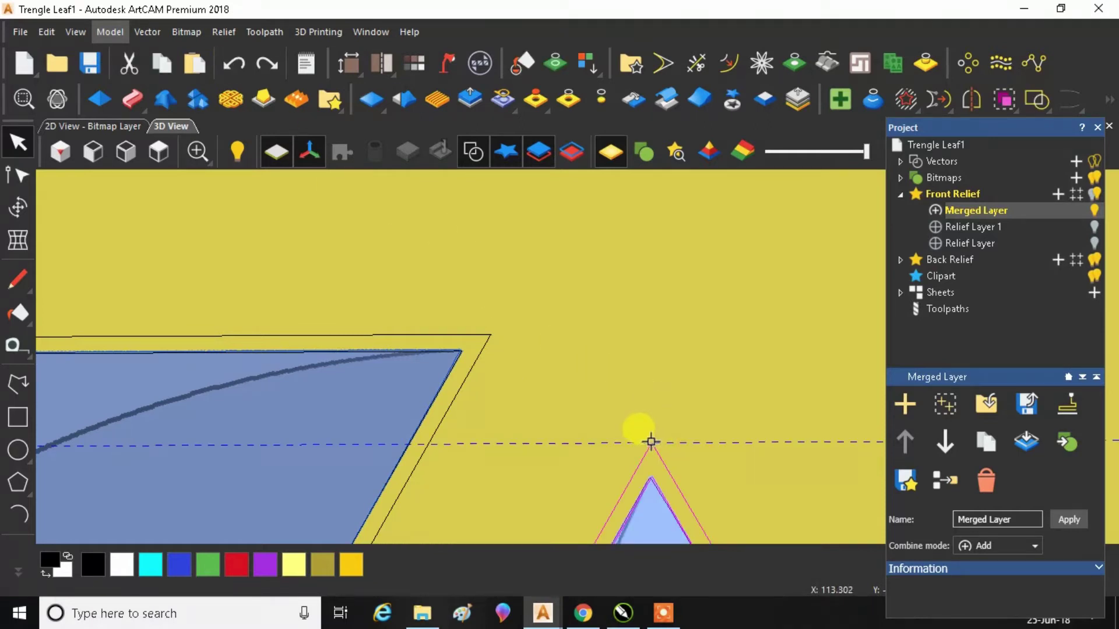
pyautogui.moveTo(653, 442); pyautogui.dragTo(500, 336)
pyautogui.scroll(8, 501, 336)
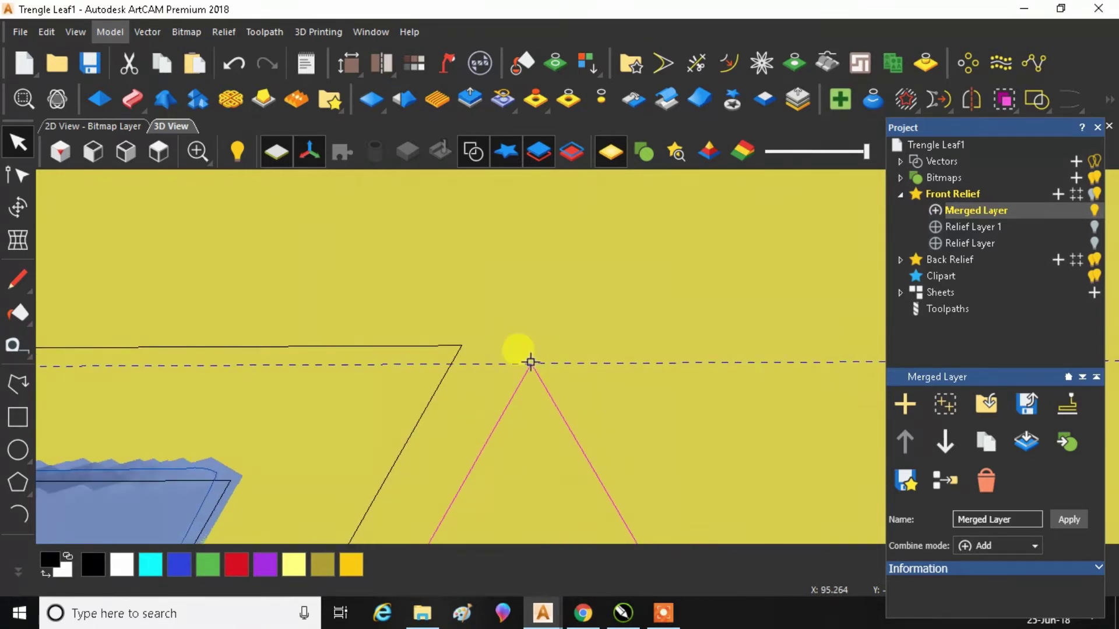
pyautogui.moveTo(530, 364); pyautogui.dragTo(461, 347)
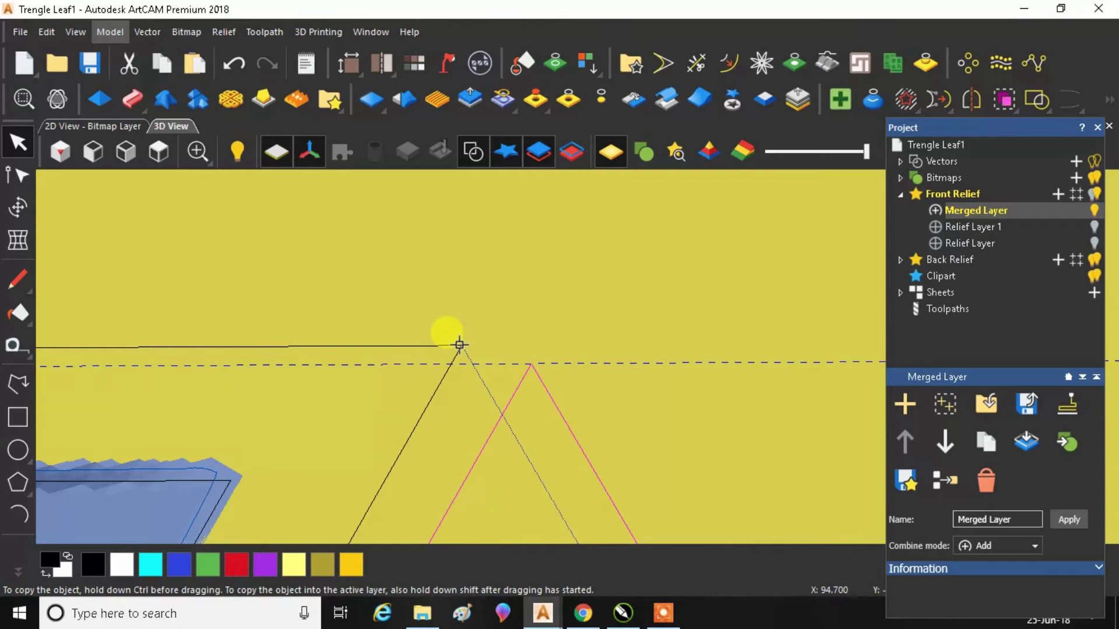
pyautogui.moveTo(459, 345); pyautogui.dragTo(460, 345)
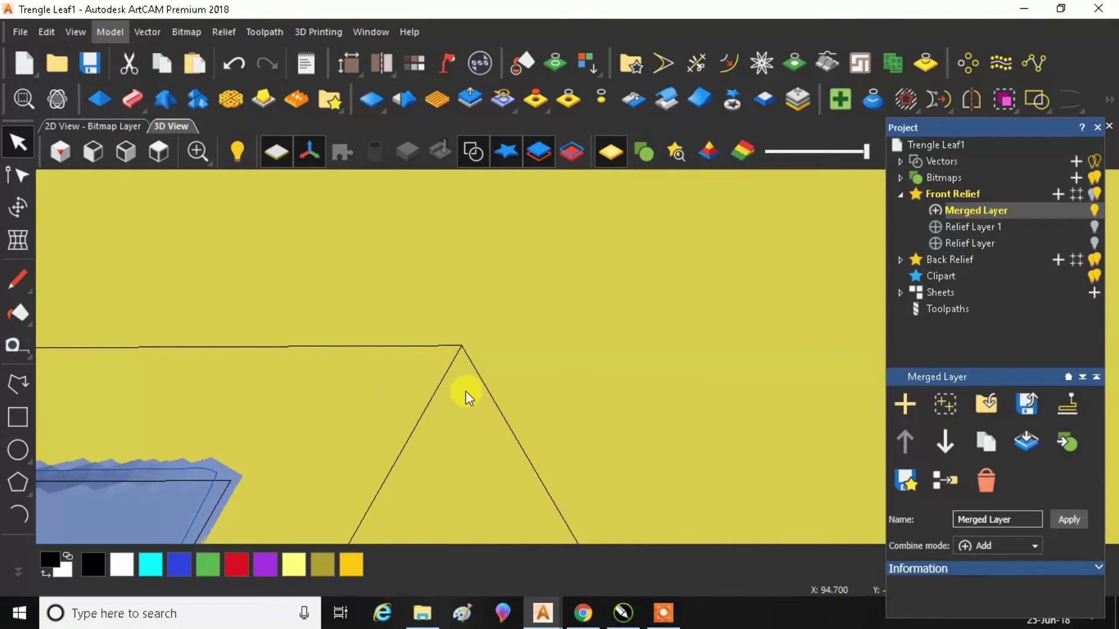
pyautogui.click(476, 372)
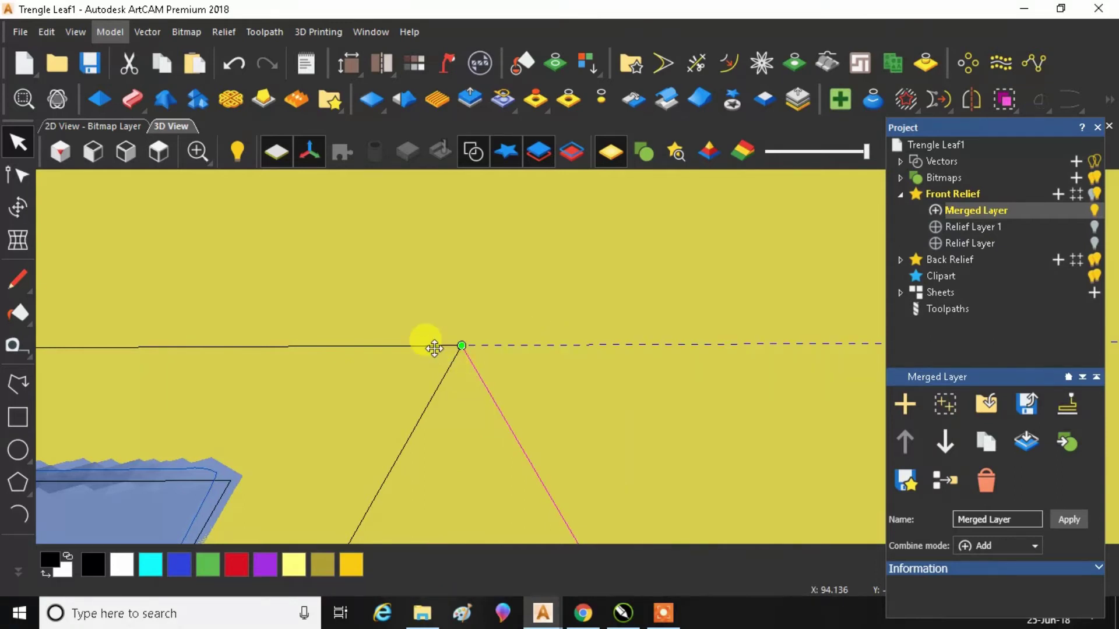
pyautogui.scroll(-9, 467, 290)
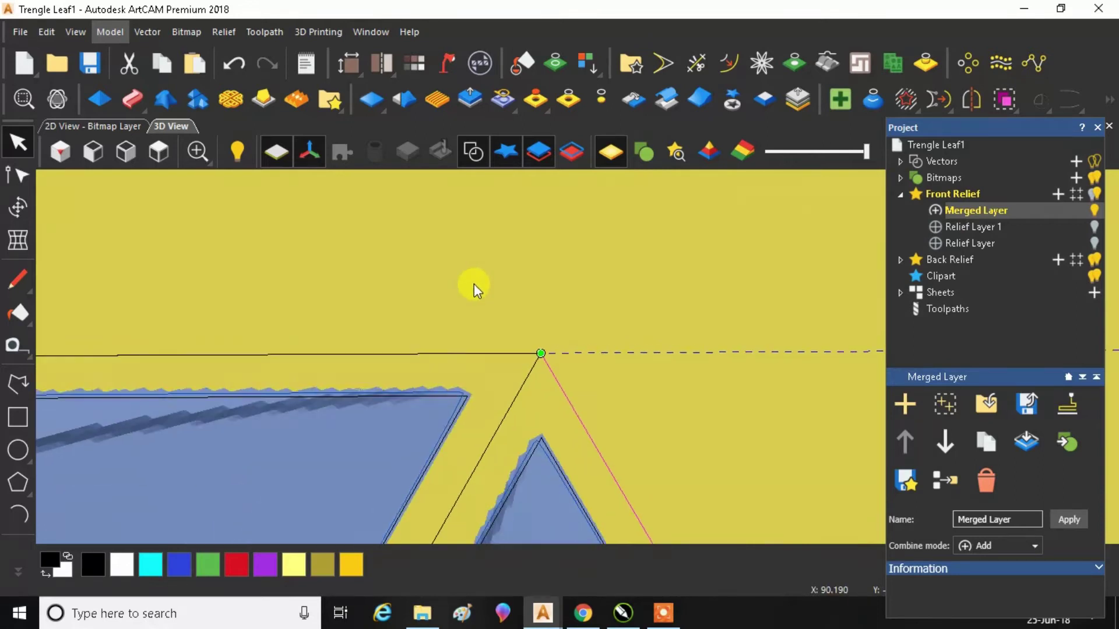
pyautogui.scroll(-5, 514, 286)
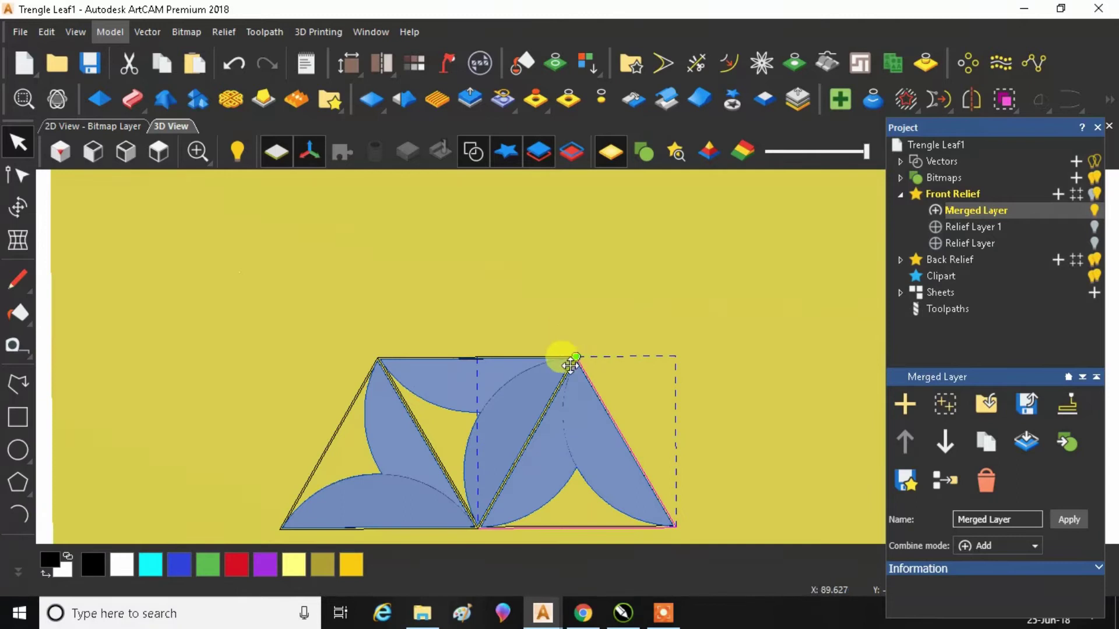
# Move the selected triangle down-left, then nudge it right until it meets the other apex
pyautogui.scroll(5, 570, 364)
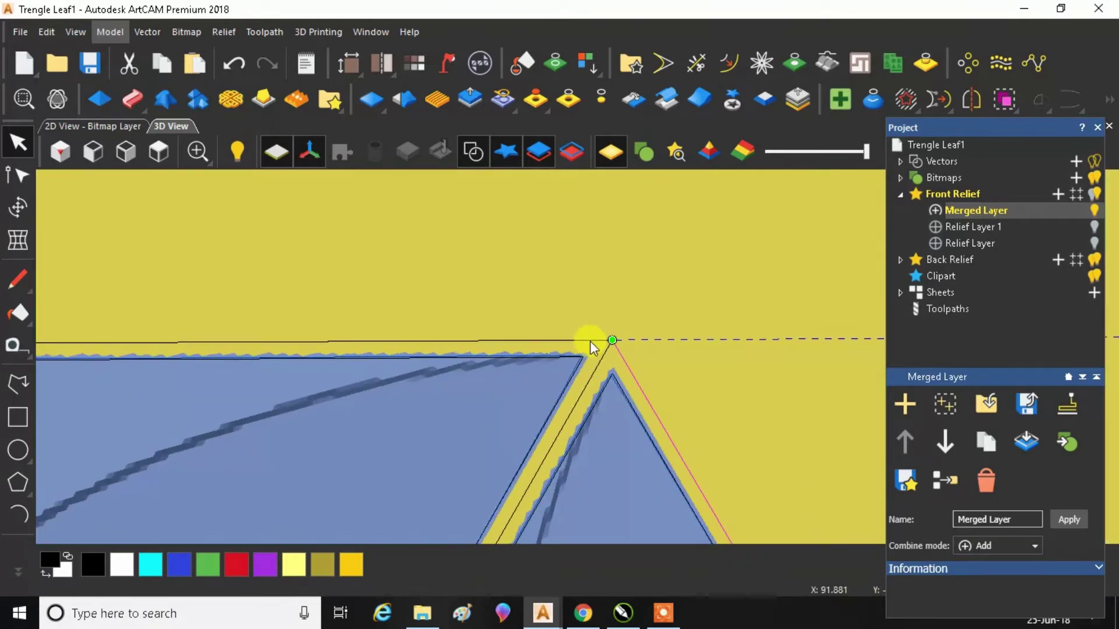
pyautogui.keyDown('shift'); pyautogui.click(588, 340); pyautogui.keyUp('shift')
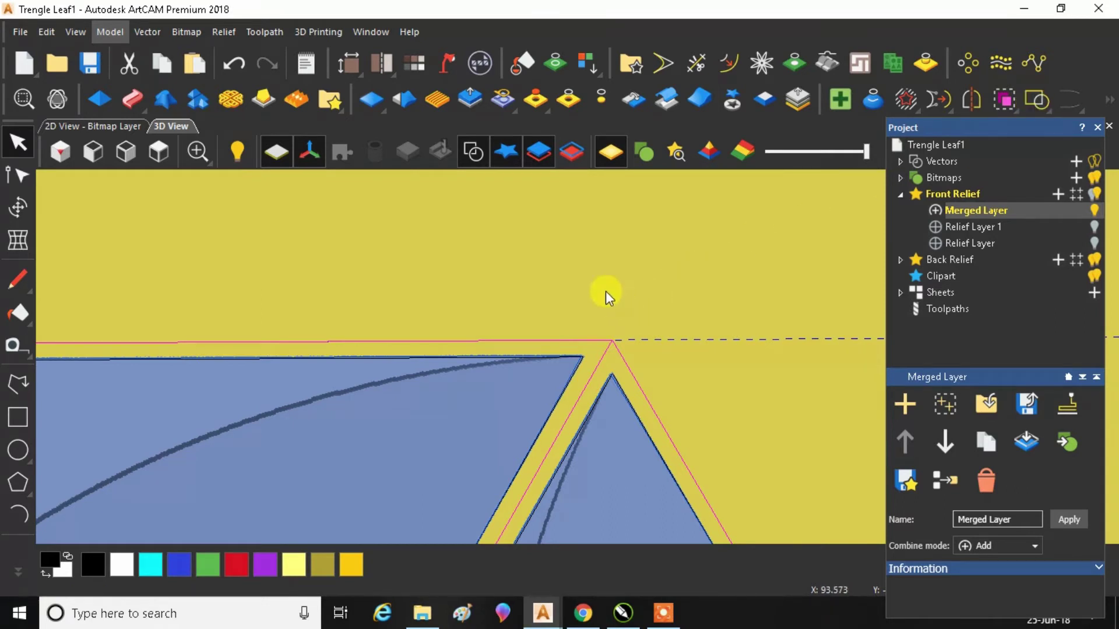
pyautogui.click(623, 328)
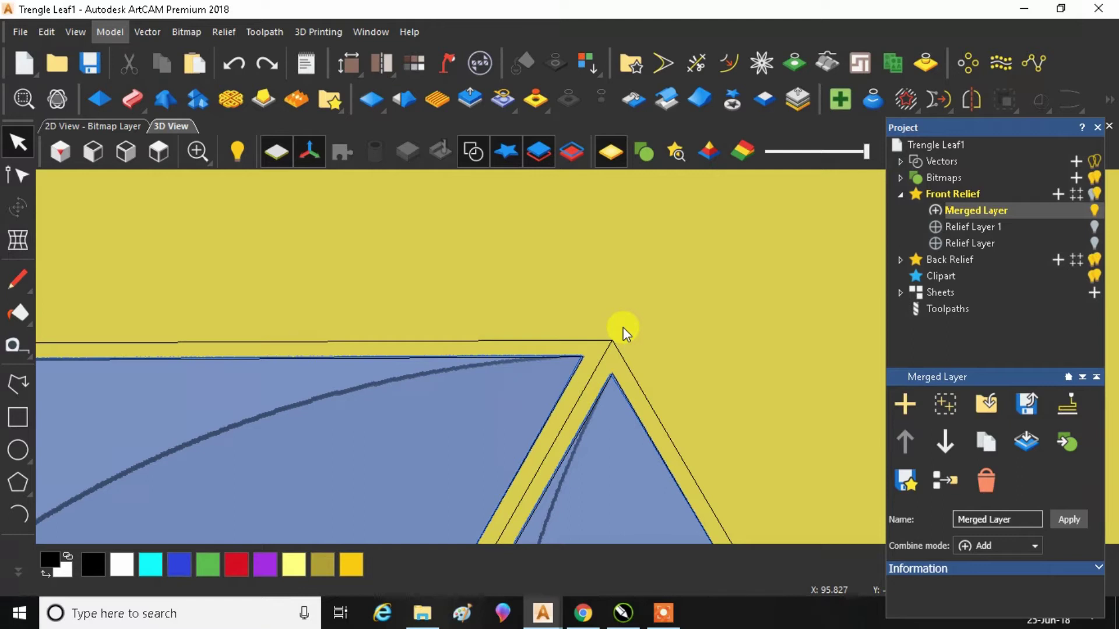
pyautogui.click(239, 57)
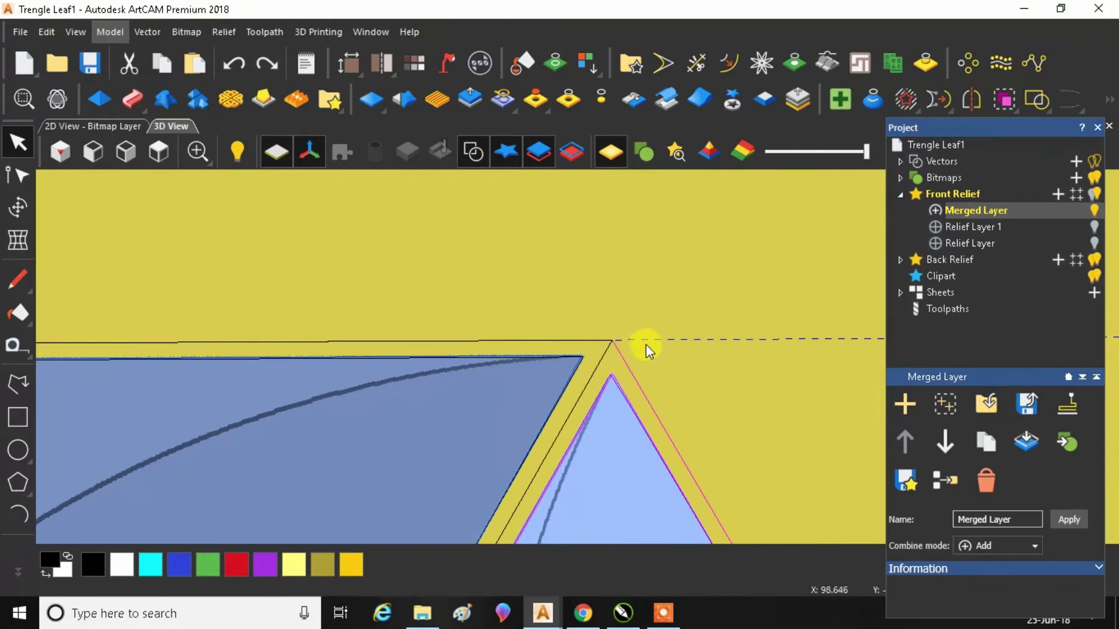
pyautogui.moveTo(626, 334); pyautogui.dragTo(612, 353)
pyautogui.scroll(1, 614, 359)
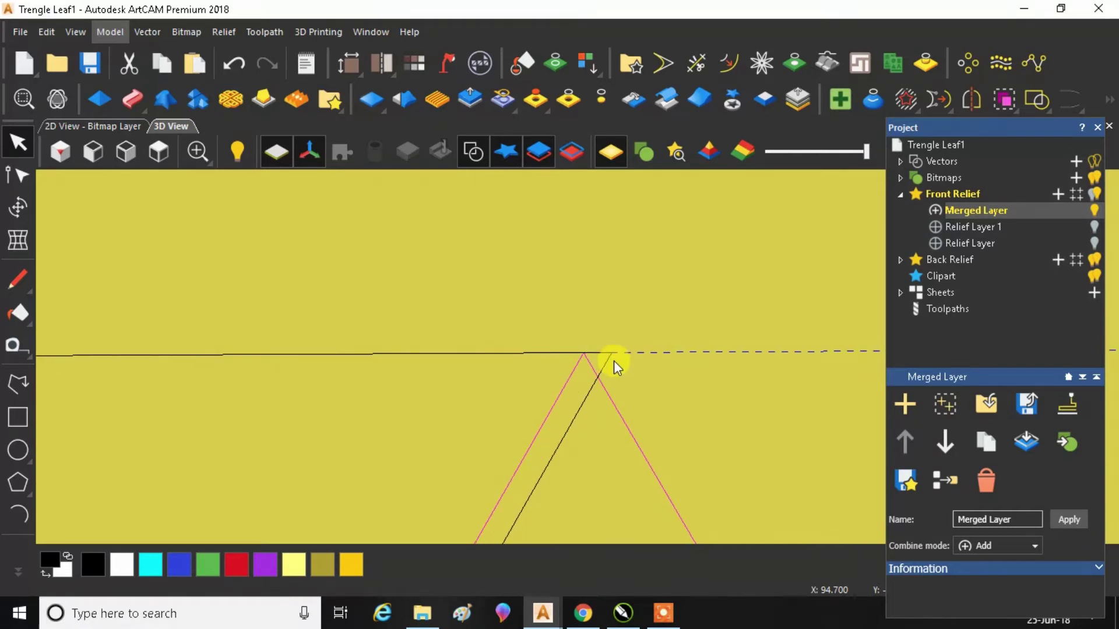
pyautogui.press('Right')
pyautogui.press('Right')
pyautogui.scroll(2, 613, 361)
pyautogui.press('Right')
pyautogui.scroll(2, 611, 362)
pyautogui.press('Right')
pyautogui.press('Right')
pyautogui.press('Right')
pyautogui.press('Right')
pyautogui.press('Right')
pyautogui.scroll(-2, 601, 353)
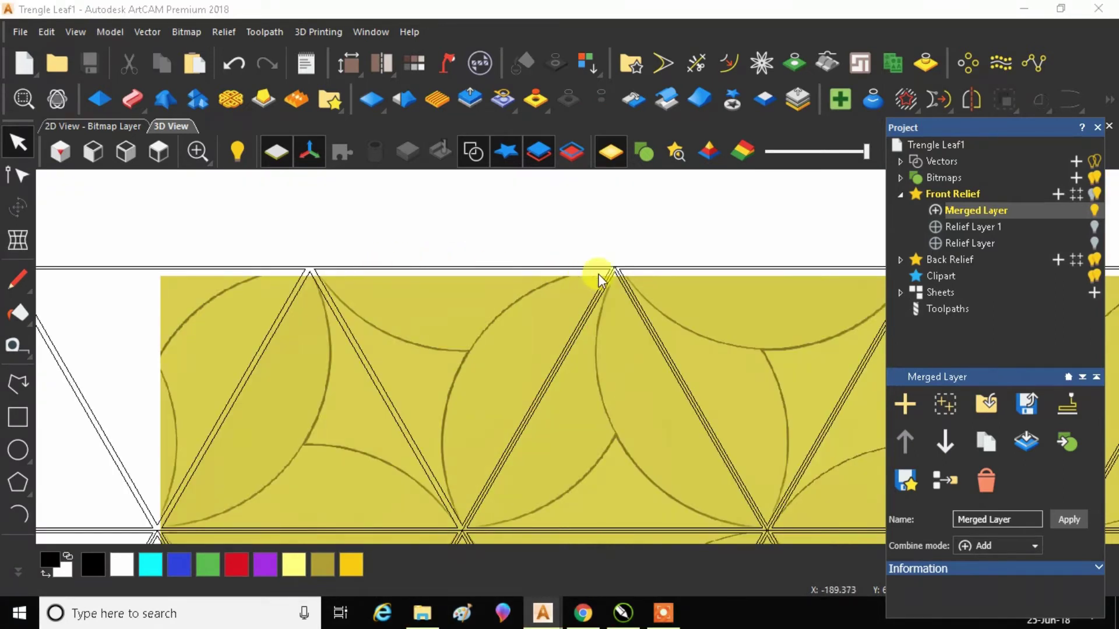
pyautogui.scroll(2, 613, 273)
# Group the two triangle outlines at the apex and reselect the group
pyautogui.click(618, 274)
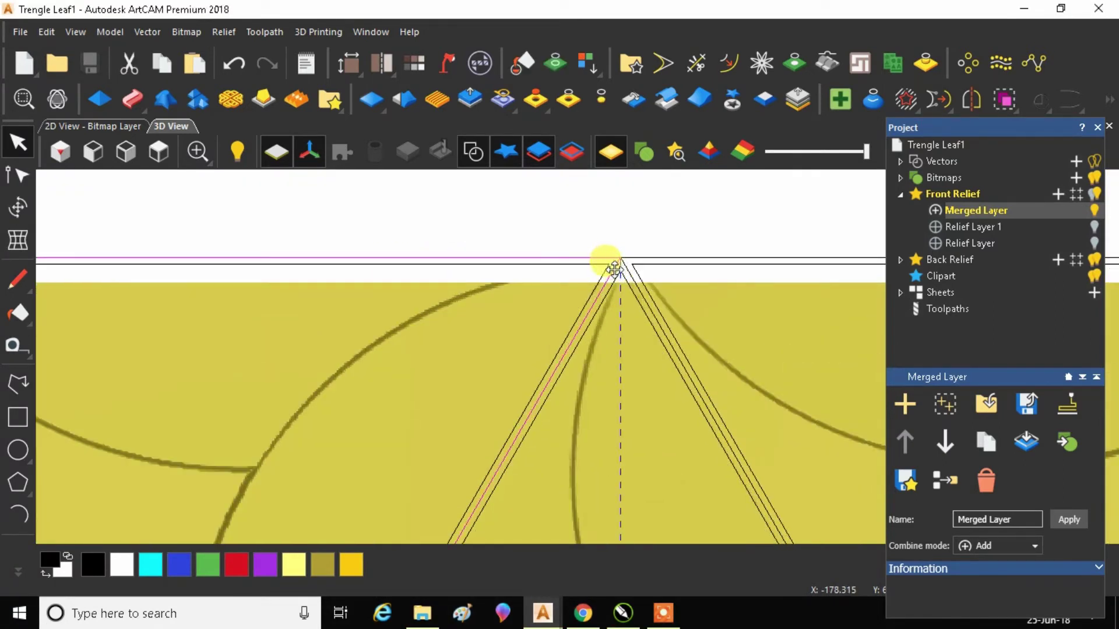
pyautogui.keyDown('shift'); pyautogui.click(627, 273); pyautogui.keyUp('shift')
pyautogui.click(1005, 99)
pyautogui.click(633, 208)
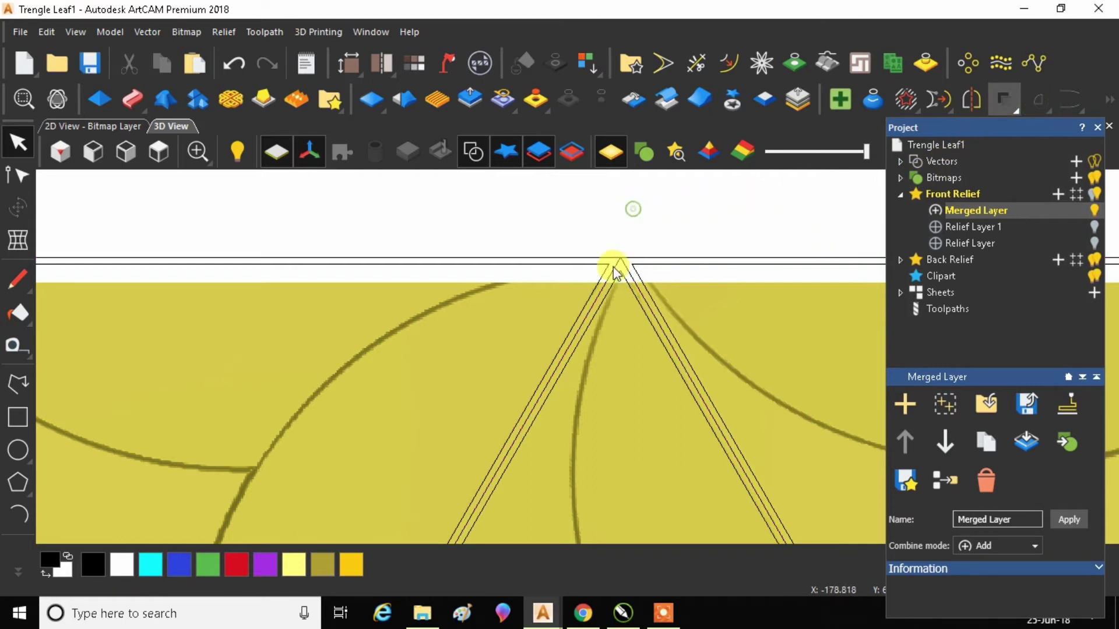
pyautogui.click(615, 271)
# Select the right-hand triangle outline, then deselect it
pyautogui.scroll(-4, 694, 240)
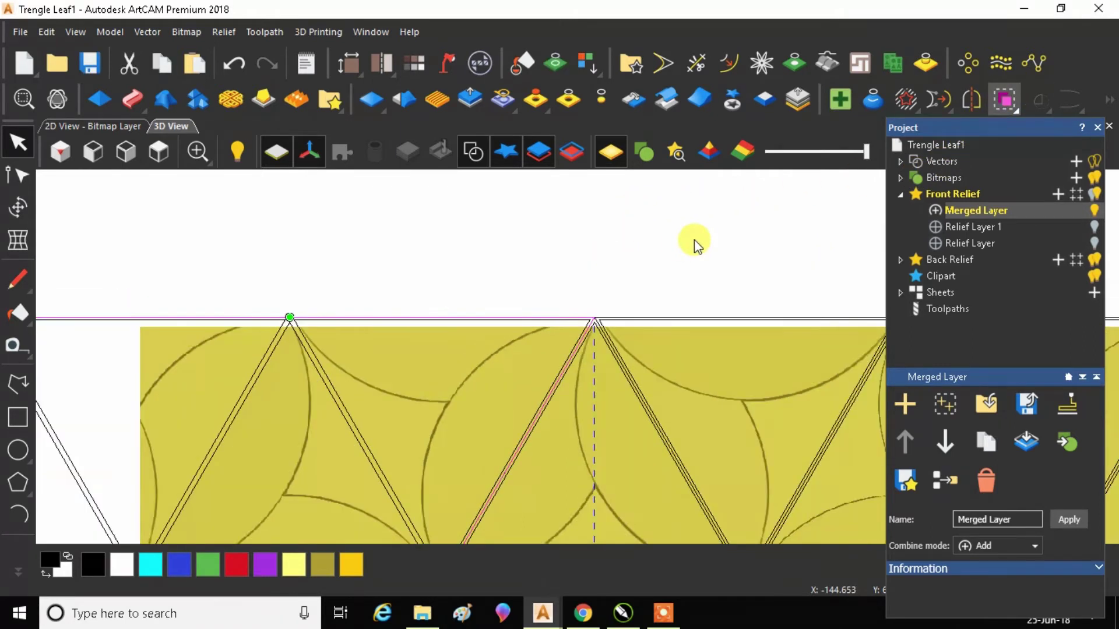
pyautogui.scroll(2, 123, 334)
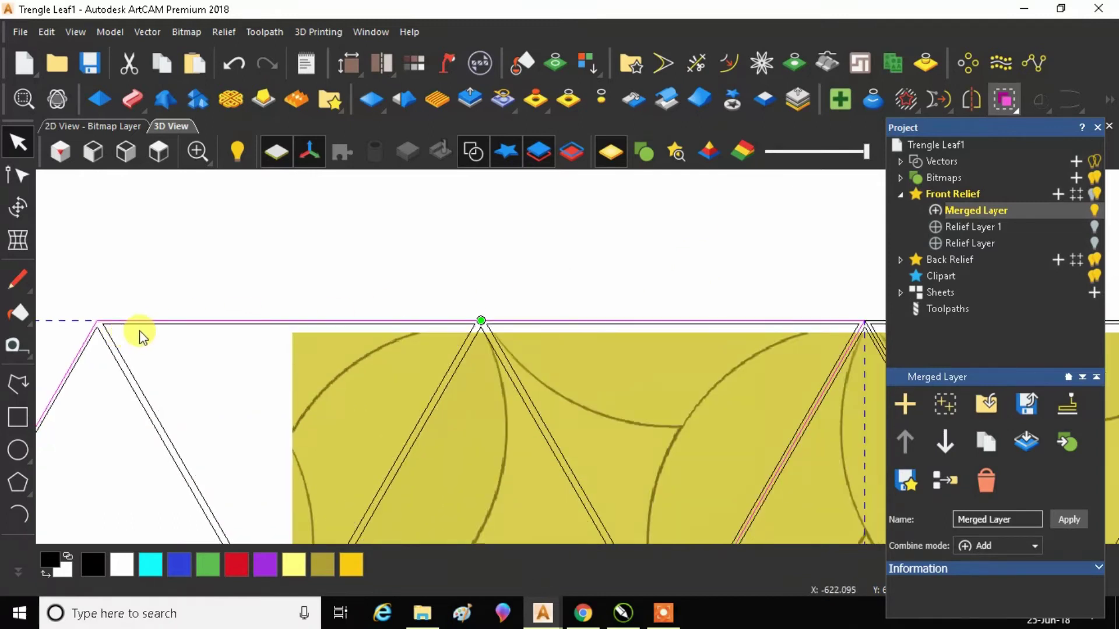
pyautogui.scroll(-1, 378, 269)
pyautogui.scroll(-2, 383, 307)
pyautogui.scroll(4, 697, 349)
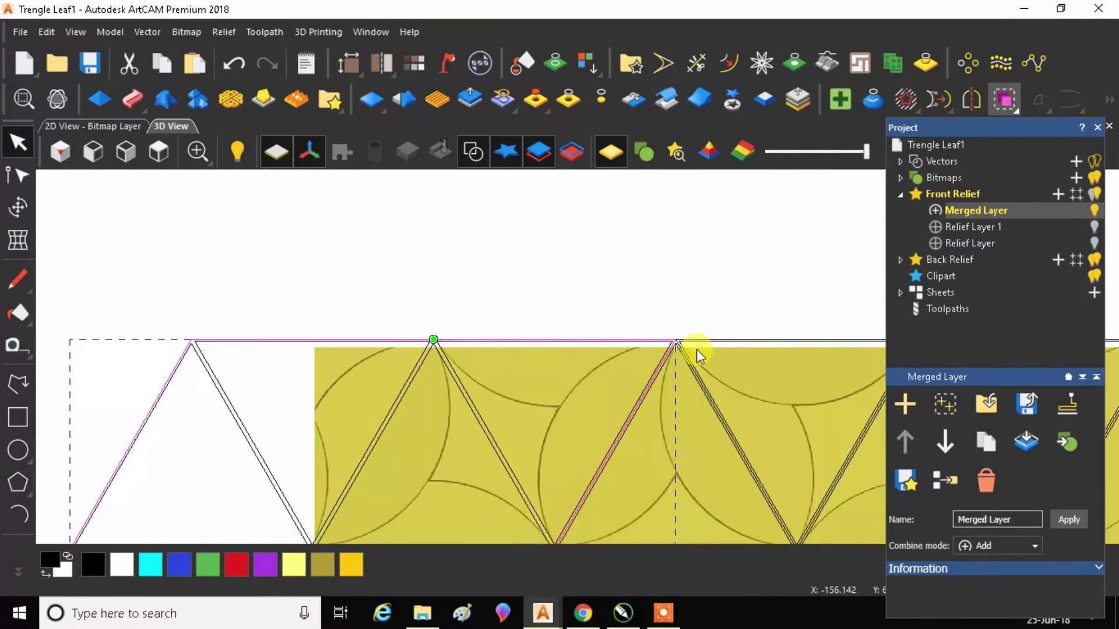
pyautogui.scroll(5, 680, 324)
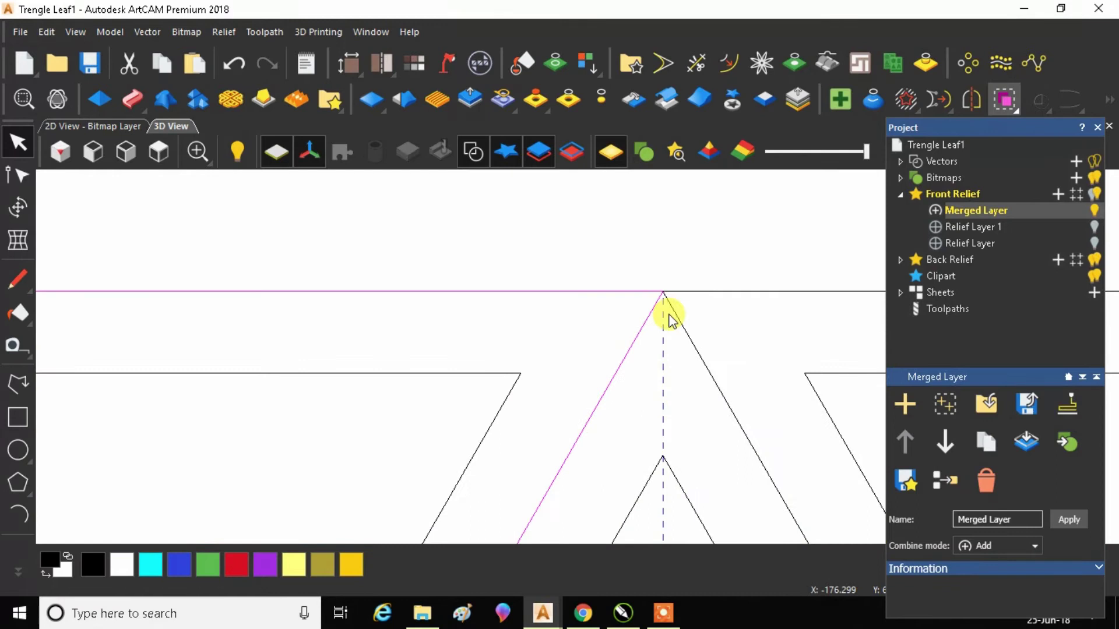
pyautogui.scroll(-3, 670, 319)
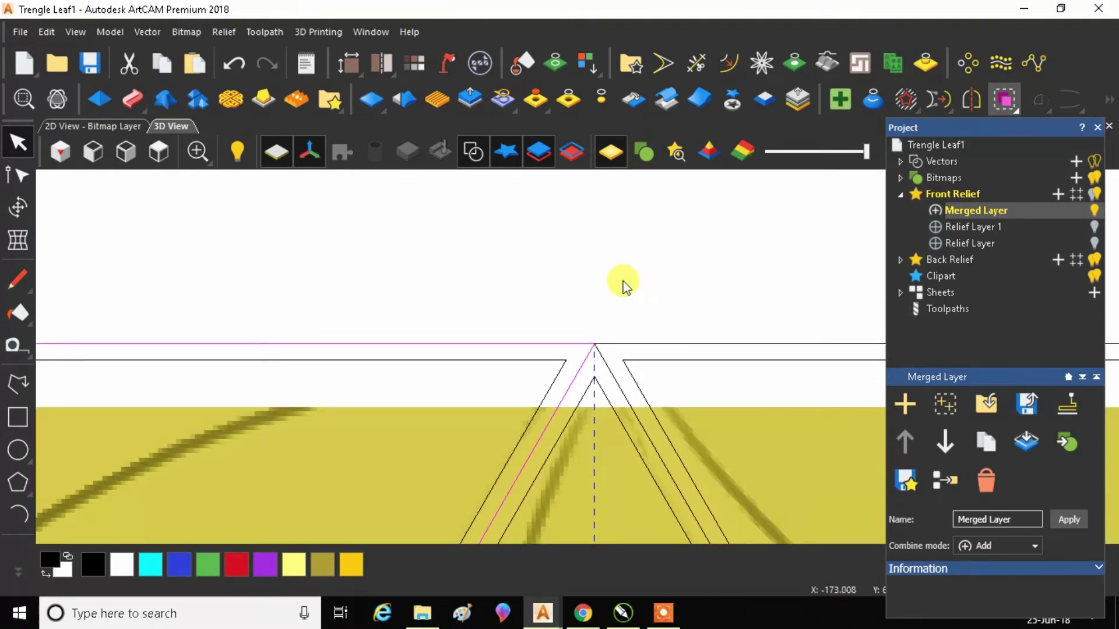
pyautogui.click(610, 371)
pyautogui.scroll(-3, 617, 337)
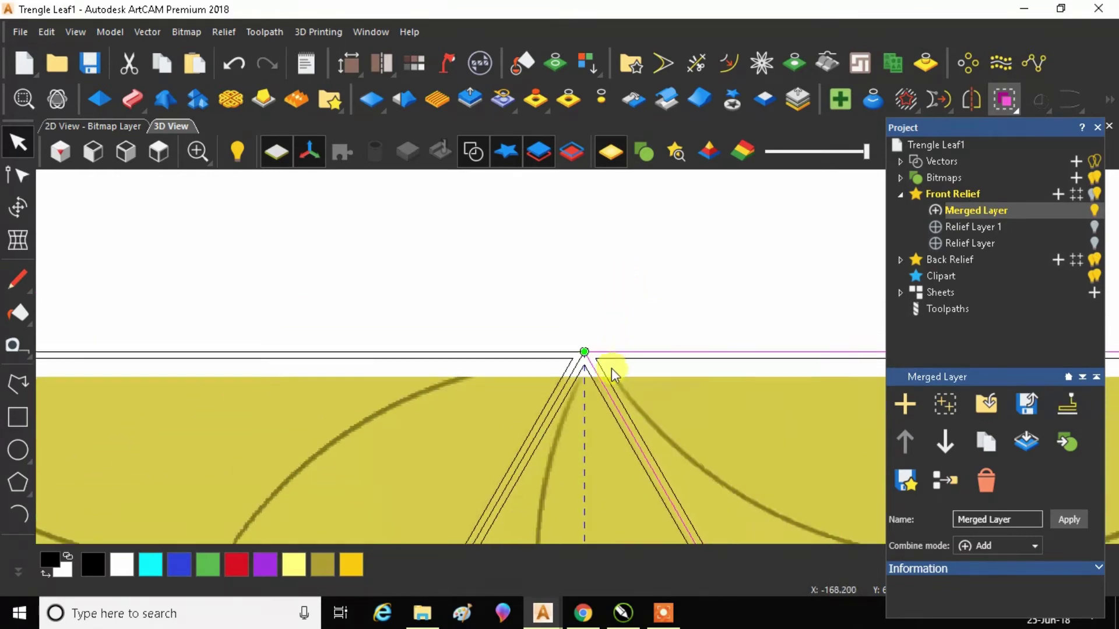
pyautogui.scroll(-3, 578, 358)
pyautogui.click(589, 295)
pyautogui.scroll(3, 564, 360)
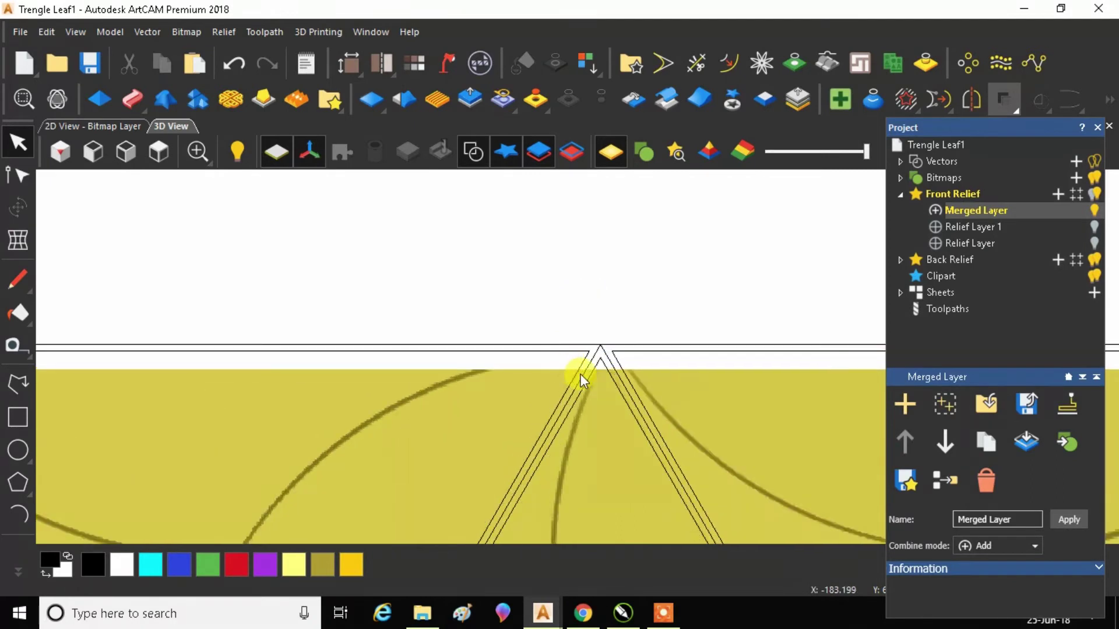
# Select the left outer outline at the apex, undoing an accidental shift of the right outline
pyautogui.click(581, 379)
pyautogui.click(610, 365)
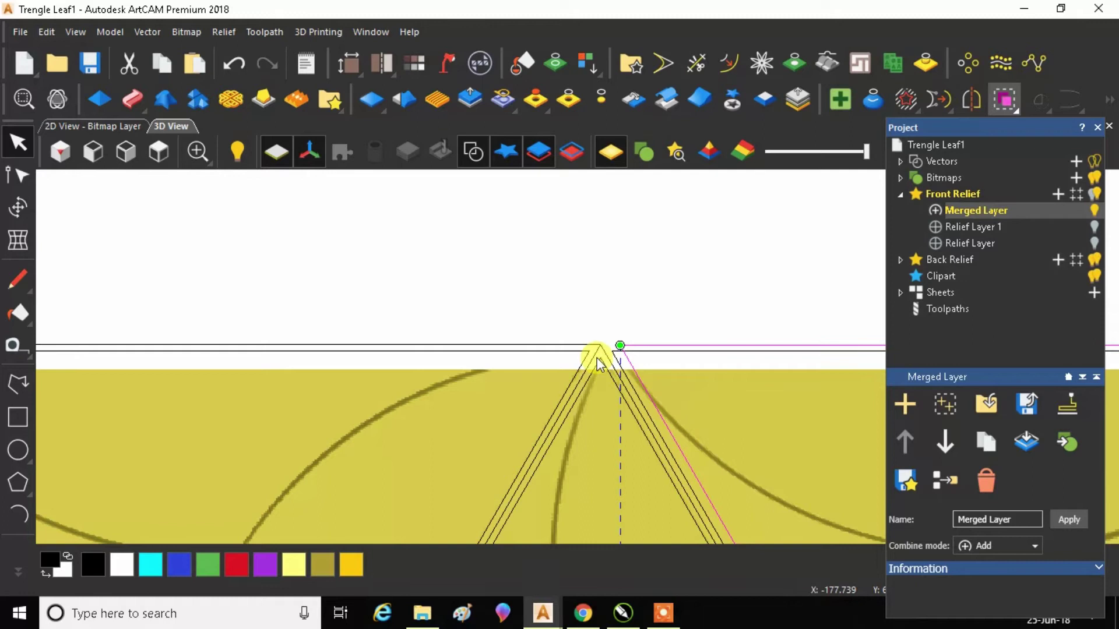
pyautogui.click(589, 360)
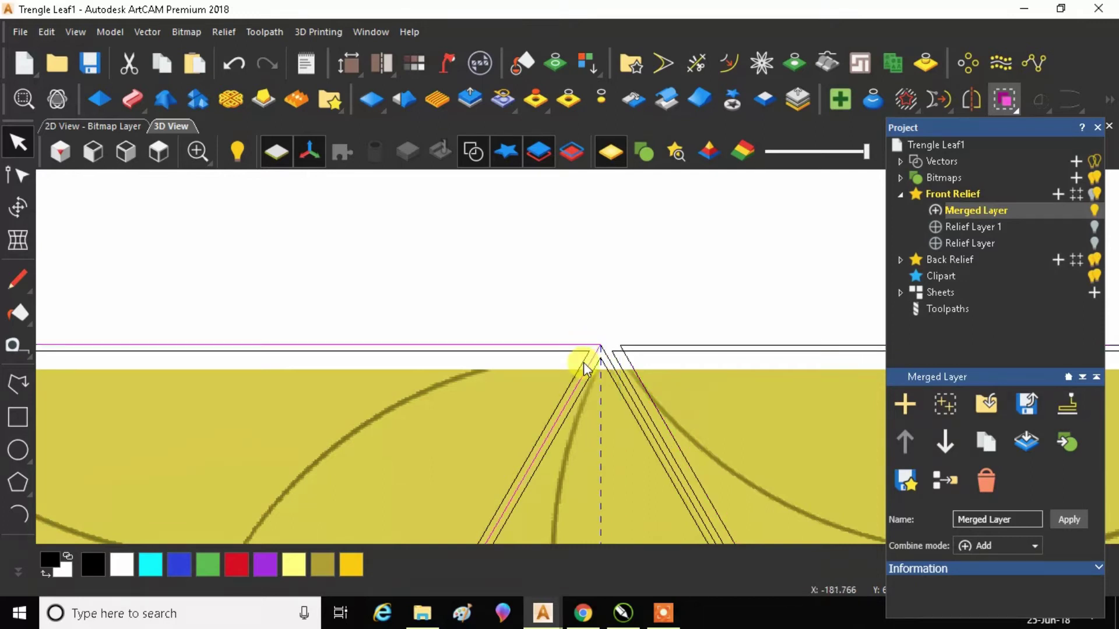
pyautogui.hotkey('ctrl', 'z')
pyautogui.click(590, 344)
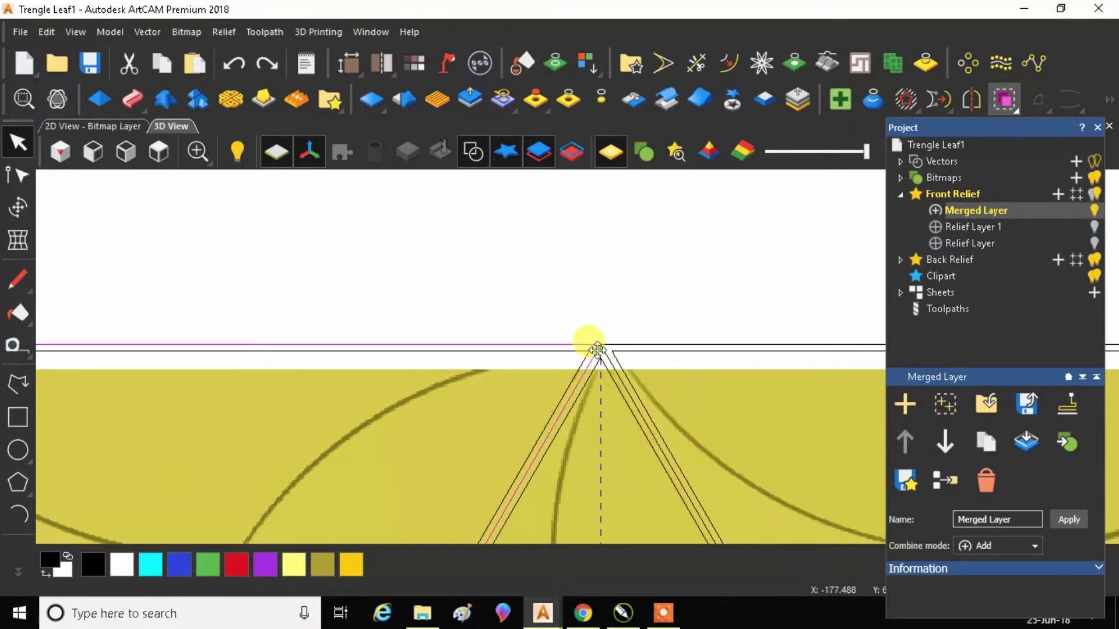
# Box-select the outlines and pick the line vectors meeting at the triangle apex
pyautogui.scroll(-2, 614, 350)
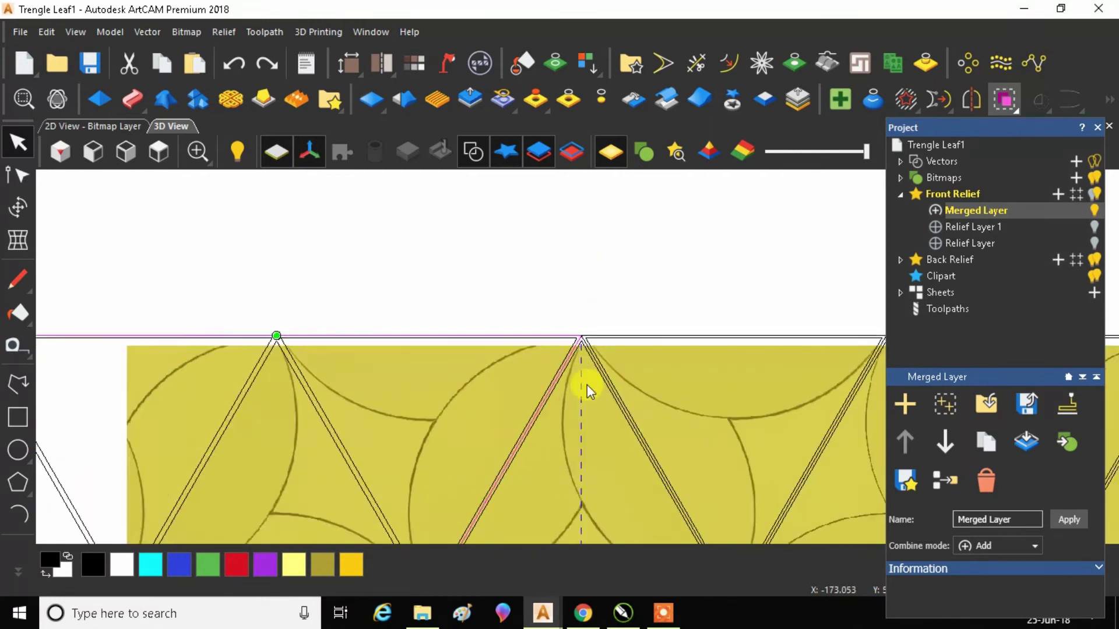
pyautogui.scroll(-3, 586, 384)
pyautogui.click(542, 290)
pyautogui.moveTo(506, 313); pyautogui.dragTo(652, 467)
pyautogui.scroll(5, 573, 375)
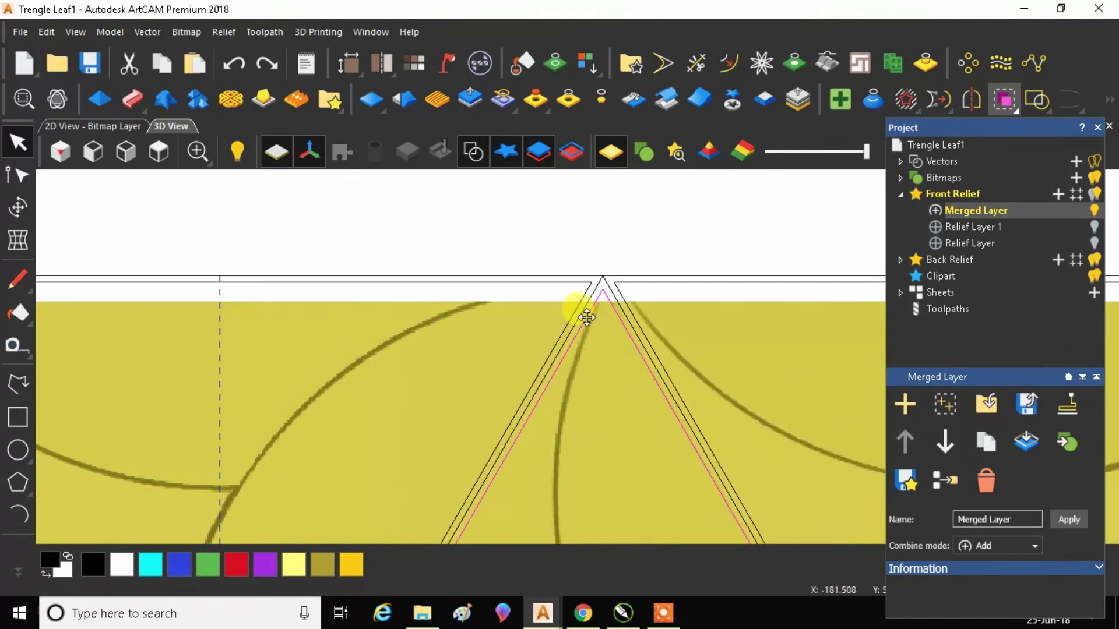
pyautogui.click(593, 307)
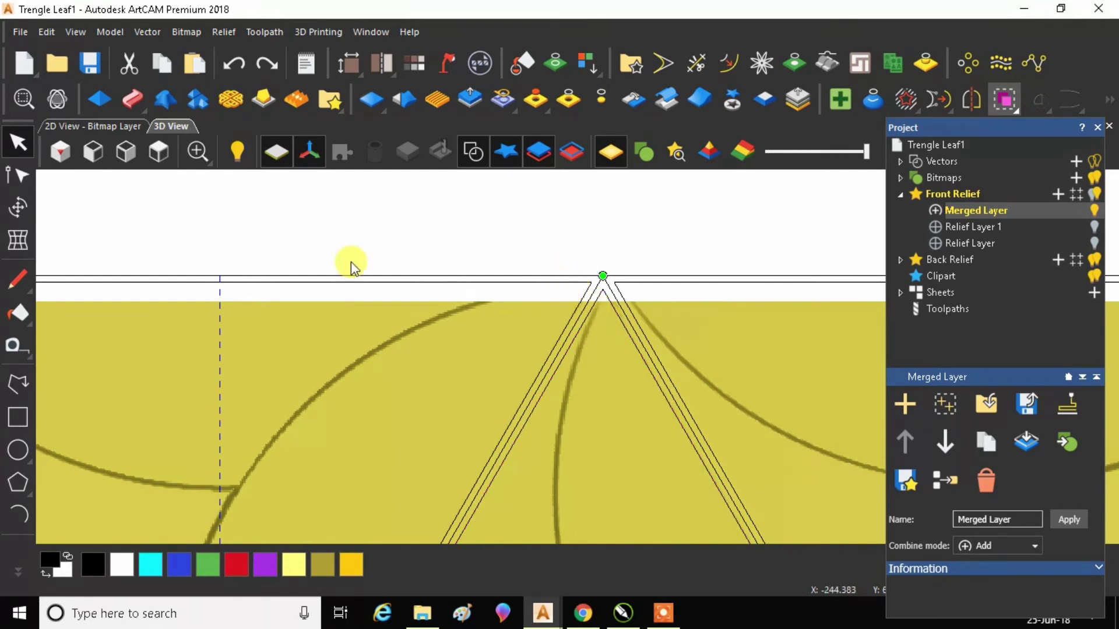
pyautogui.scroll(-2, 417, 267)
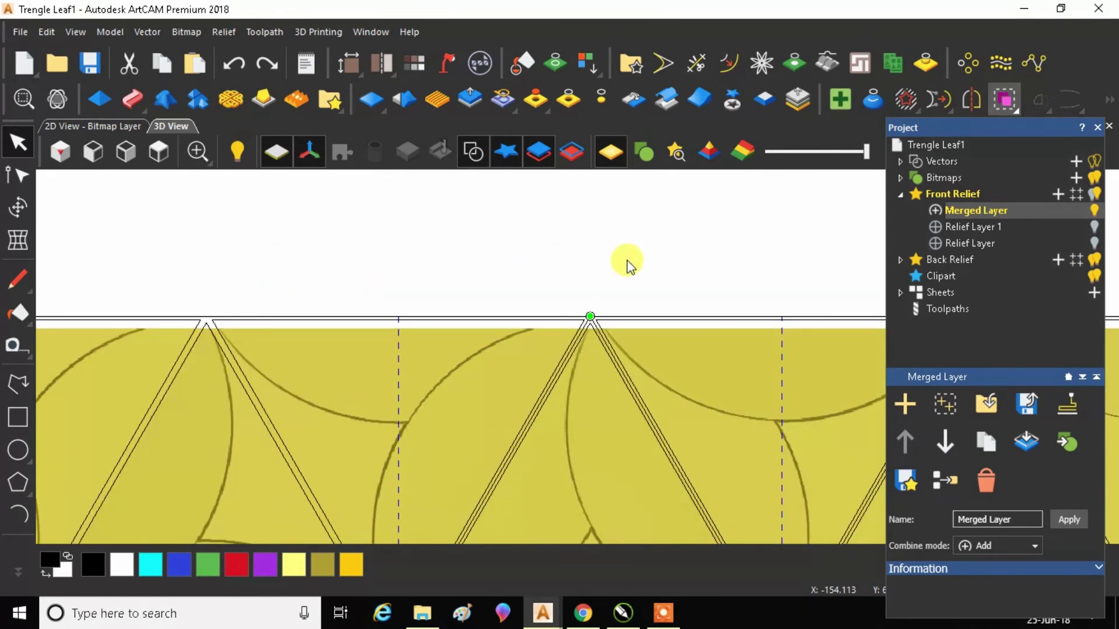
pyautogui.click(208, 317)
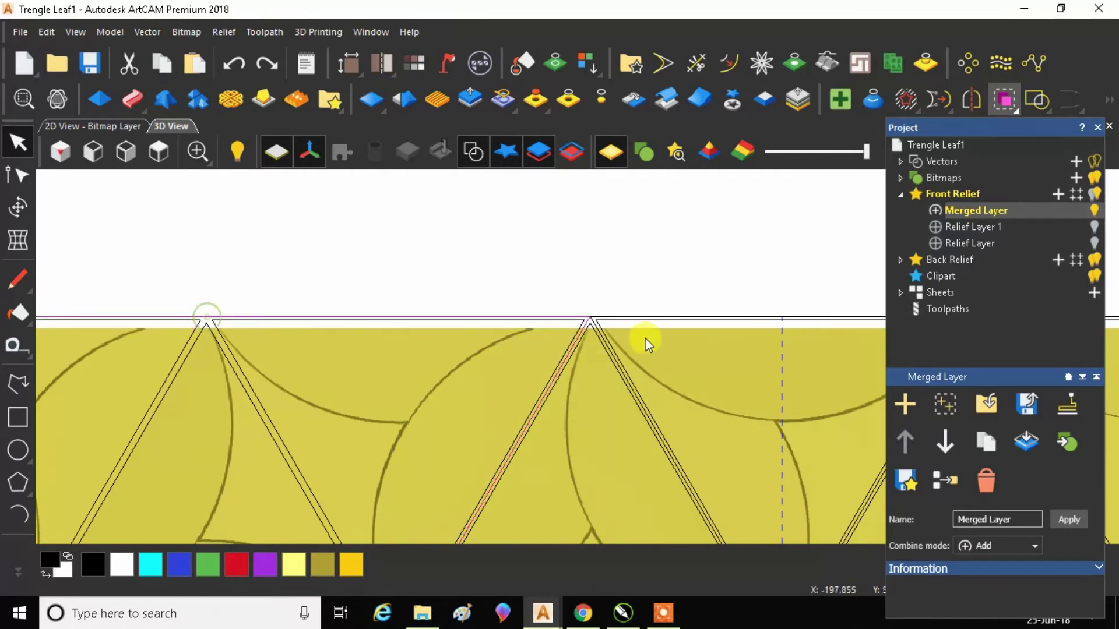
# Weld the apex vectors into one outline, undoing an accidental move of it
pyautogui.click(1041, 100)
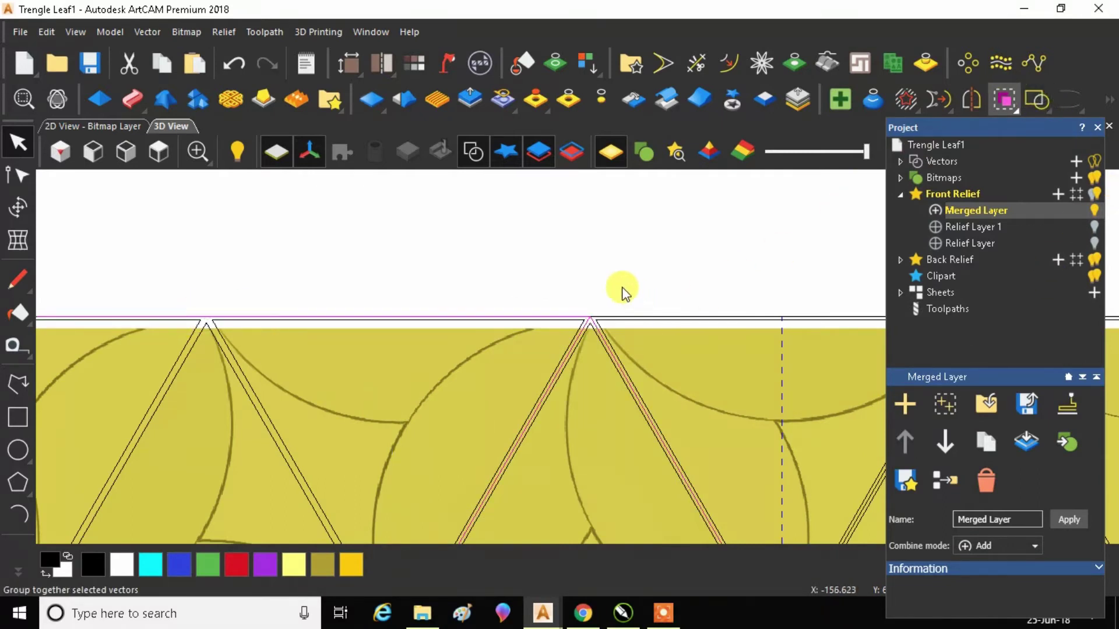
pyautogui.scroll(3, 581, 320)
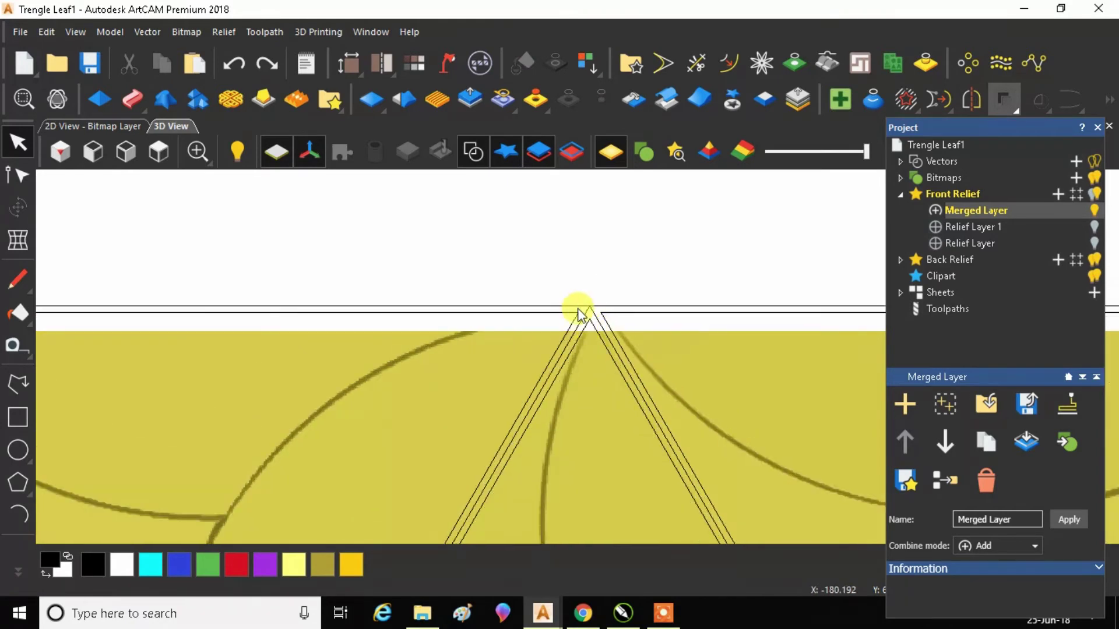
pyautogui.click(580, 314)
pyautogui.scroll(-3, 588, 297)
pyautogui.scroll(3, 574, 318)
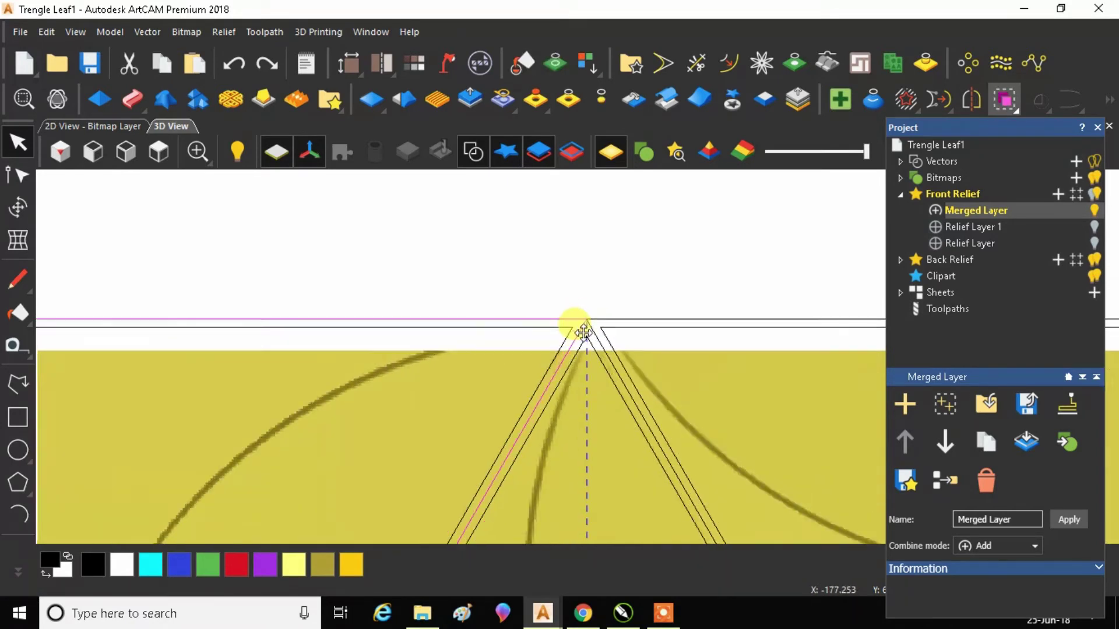
pyautogui.scroll(1, 583, 333)
pyautogui.moveTo(582, 335); pyautogui.dragTo(565, 328)
pyautogui.scroll(1, 579, 343)
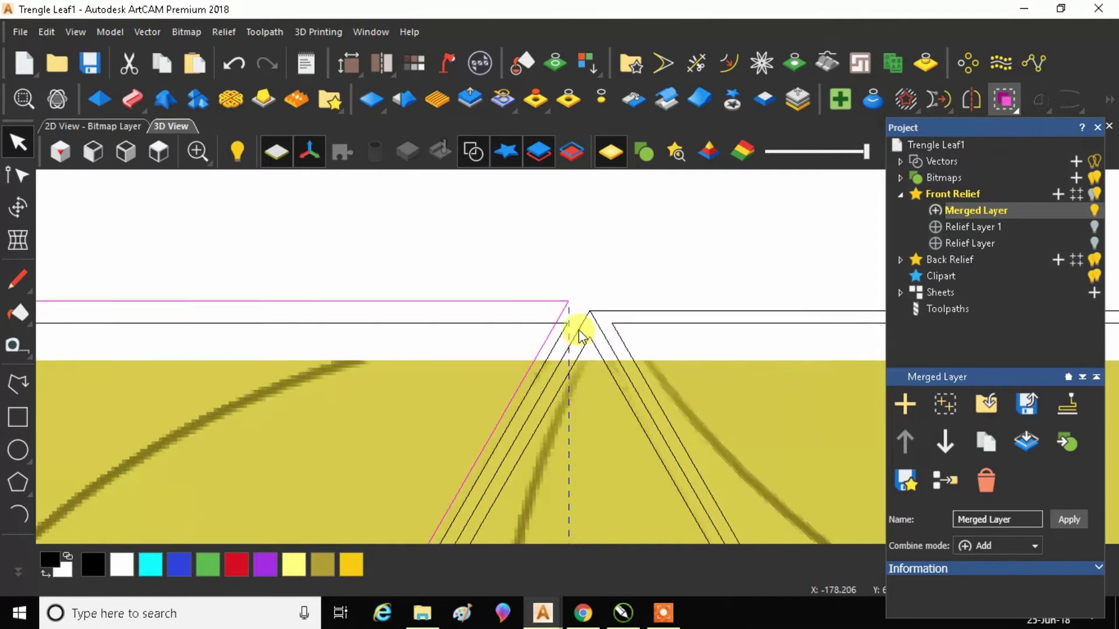
pyautogui.scroll(2, 579, 331)
pyautogui.scroll(1, 569, 298)
pyautogui.hotkey('ctrl', 'z')
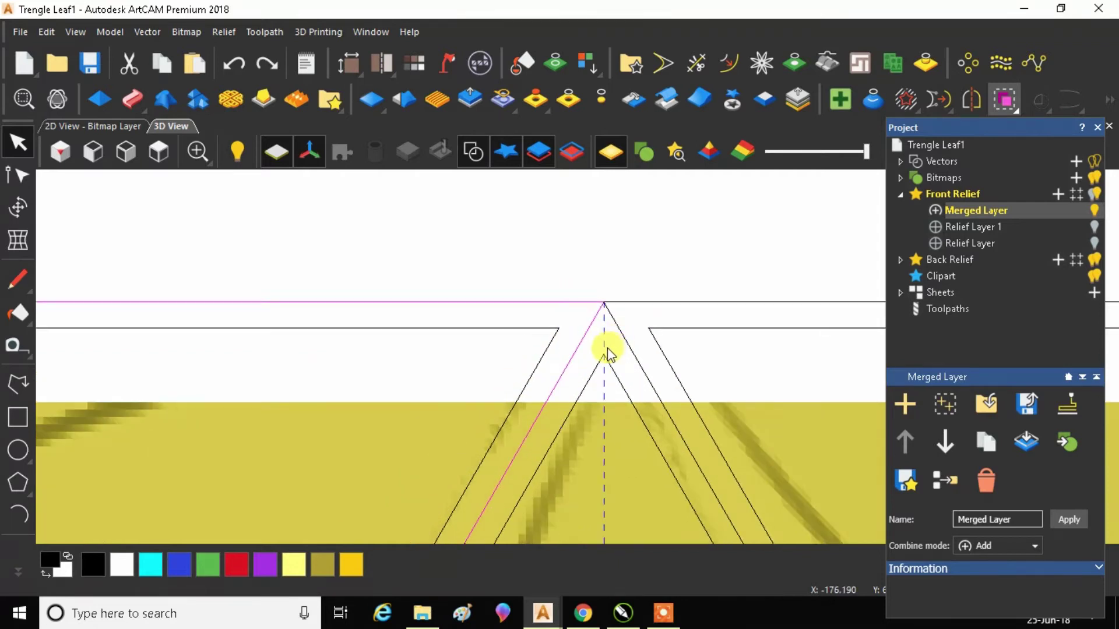
# Nudge the welded outline right until it meets the black apex line
pyautogui.scroll(3, 594, 299)
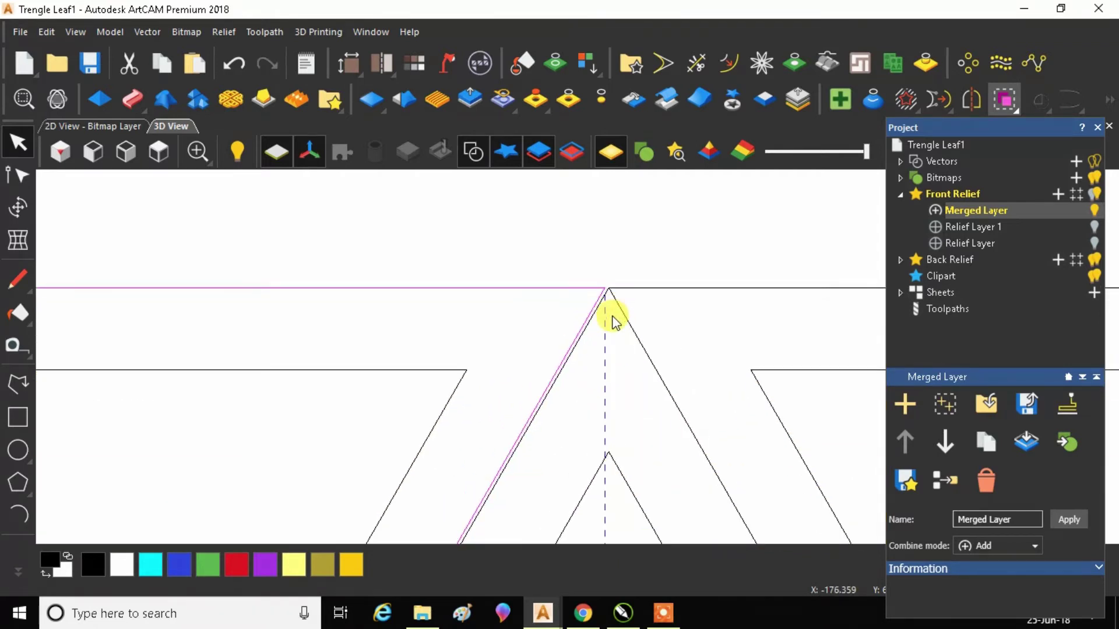
pyautogui.scroll(1, 600, 305)
pyautogui.scroll(1, 600, 302)
pyautogui.press('Right')
pyautogui.press('Right')
pyautogui.press('Right')
pyautogui.press('Right')
pyautogui.scroll(2, 603, 260)
pyautogui.press('Right')
pyautogui.press('Right')
pyautogui.press('Right')
pyautogui.press('Right')
pyautogui.press('Right')
pyautogui.press('Right')
pyautogui.press('Right')
pyautogui.scroll(2, 622, 277)
pyautogui.press('Right')
pyautogui.press('Right')
pyautogui.scroll(2, 598, 247)
pyautogui.scroll(-4, 613, 263)
pyautogui.scroll(2, 615, 252)
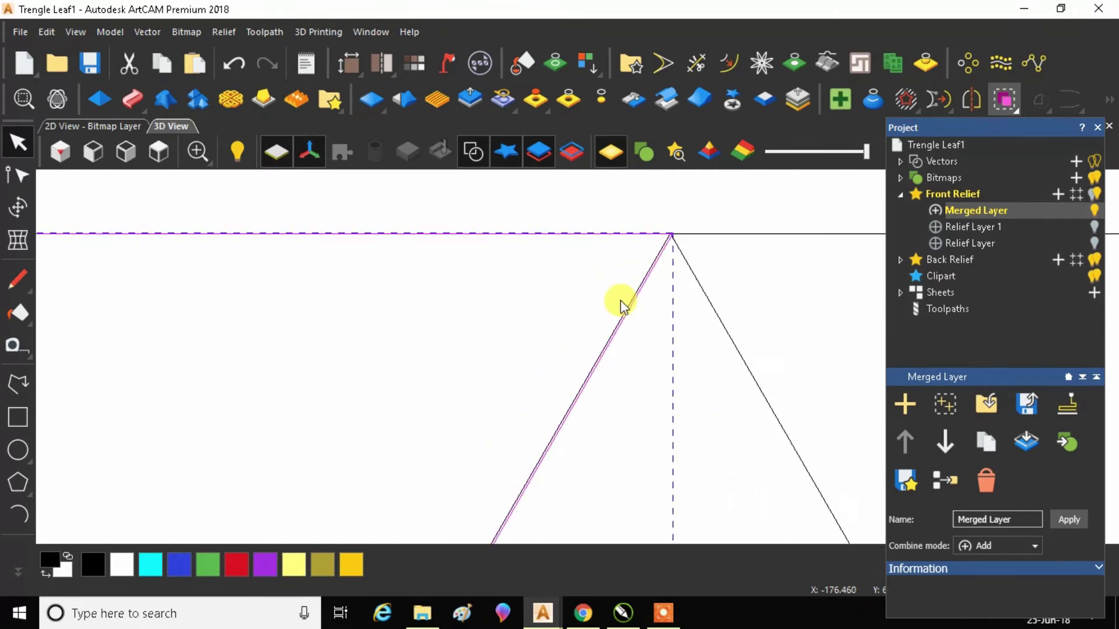
# Weld the outline together with the neighbouring black line
pyautogui.moveTo(622, 304); pyautogui.dragTo(637, 312, button='middle')
pyautogui.scroll(2, 635, 302)
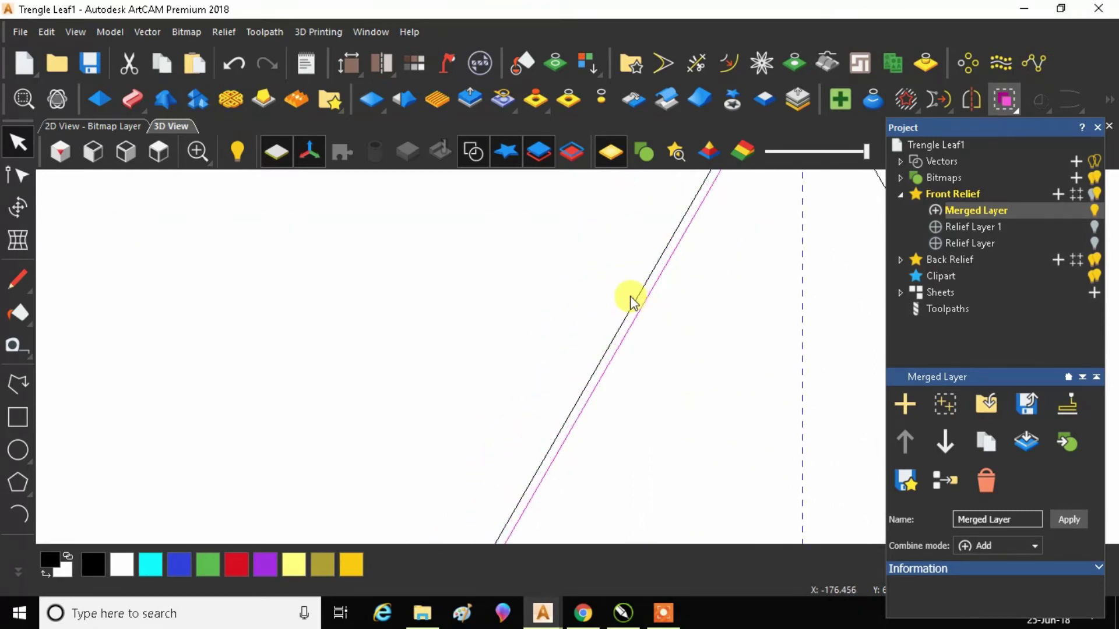
pyautogui.keyDown('shift'); pyautogui.click(635, 298); pyautogui.keyUp('shift')
pyautogui.click(1036, 100)
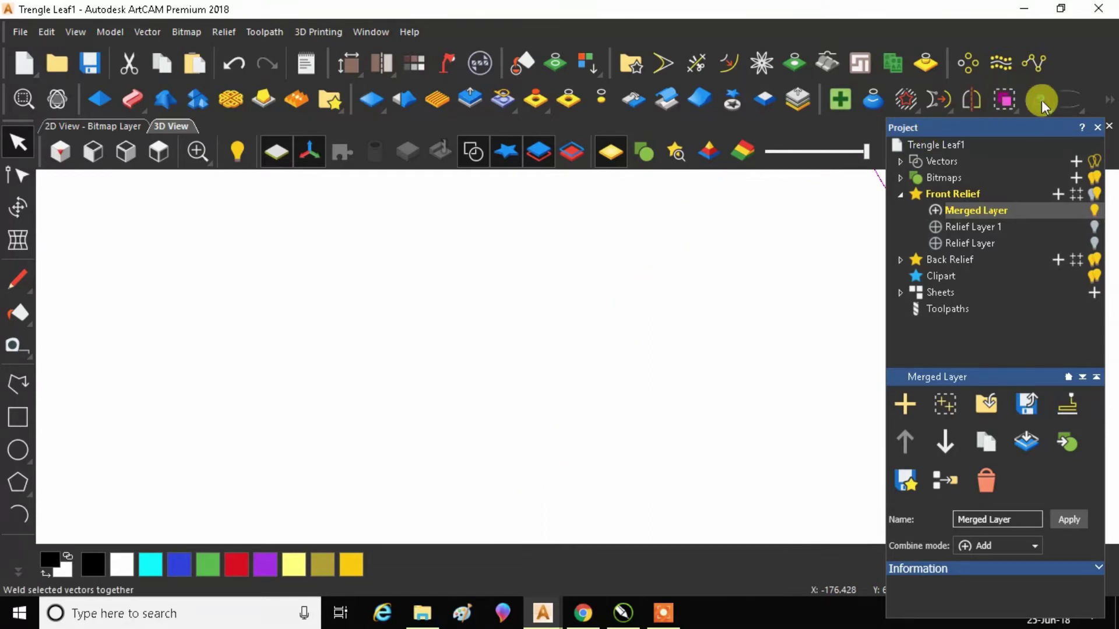
# Select the top line, right edge and apex vectors
pyautogui.scroll(-14, 506, 238)
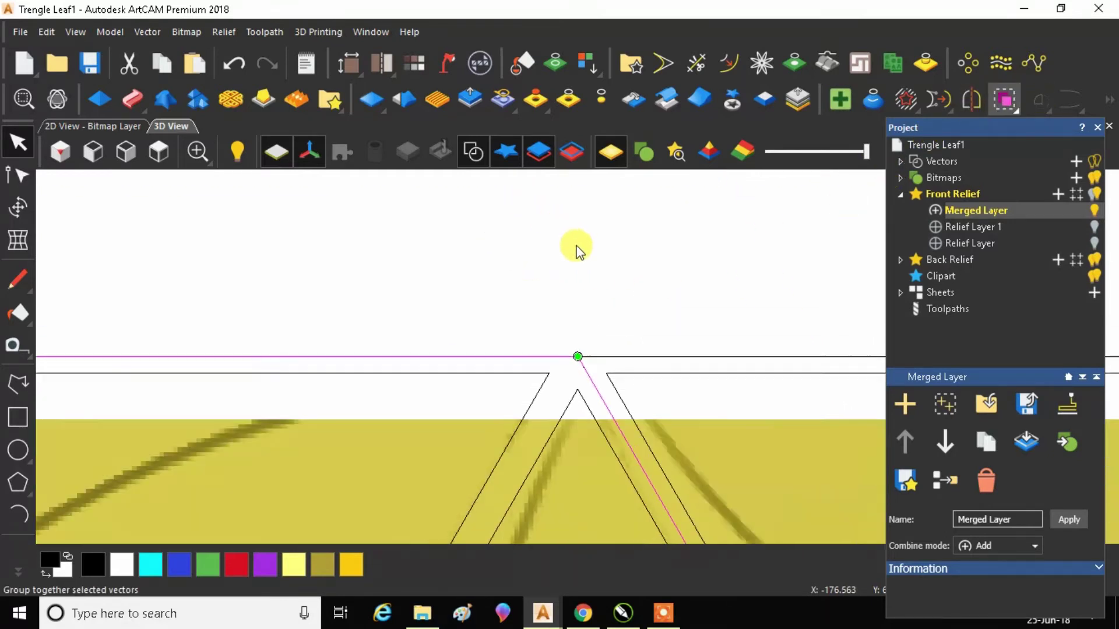
pyautogui.scroll(-3, 585, 260)
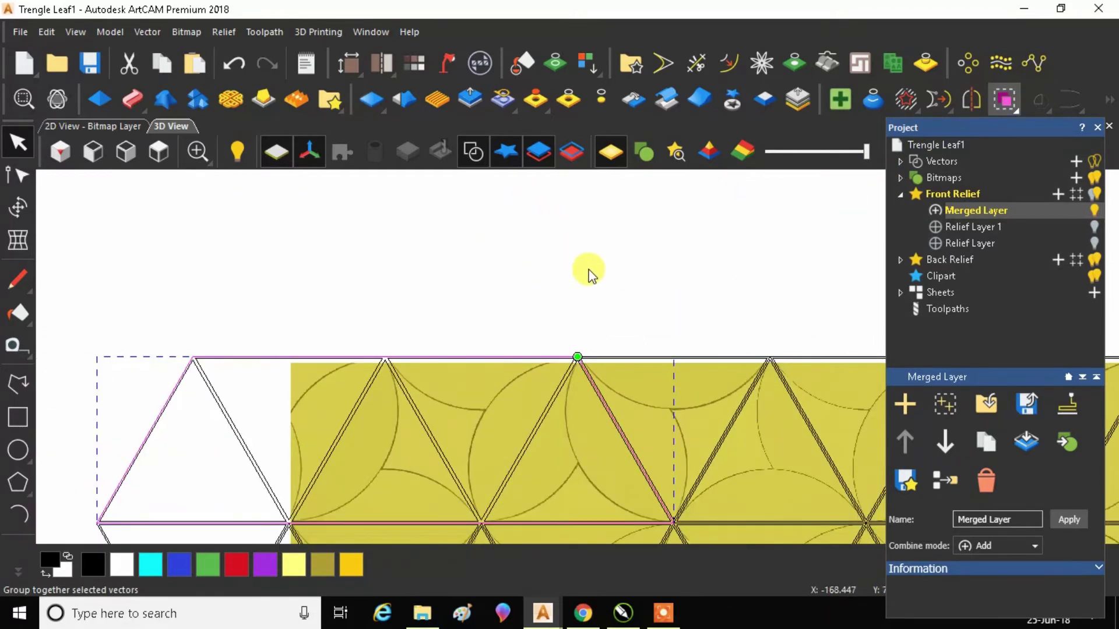
pyautogui.click(509, 305)
pyautogui.scroll(3, 685, 492)
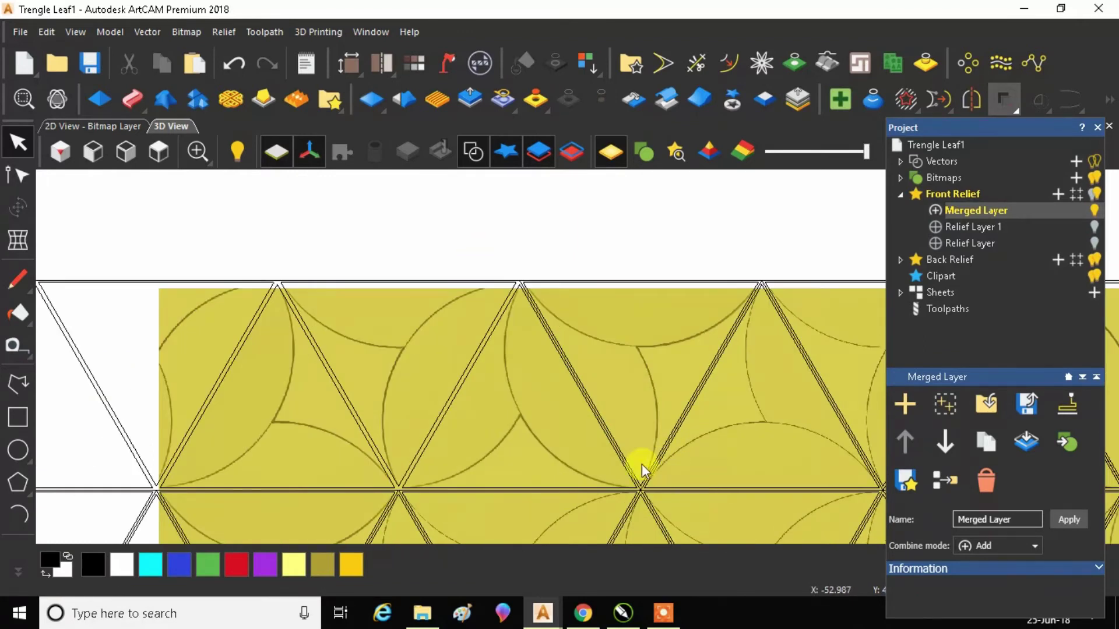
pyautogui.scroll(5, 518, 281)
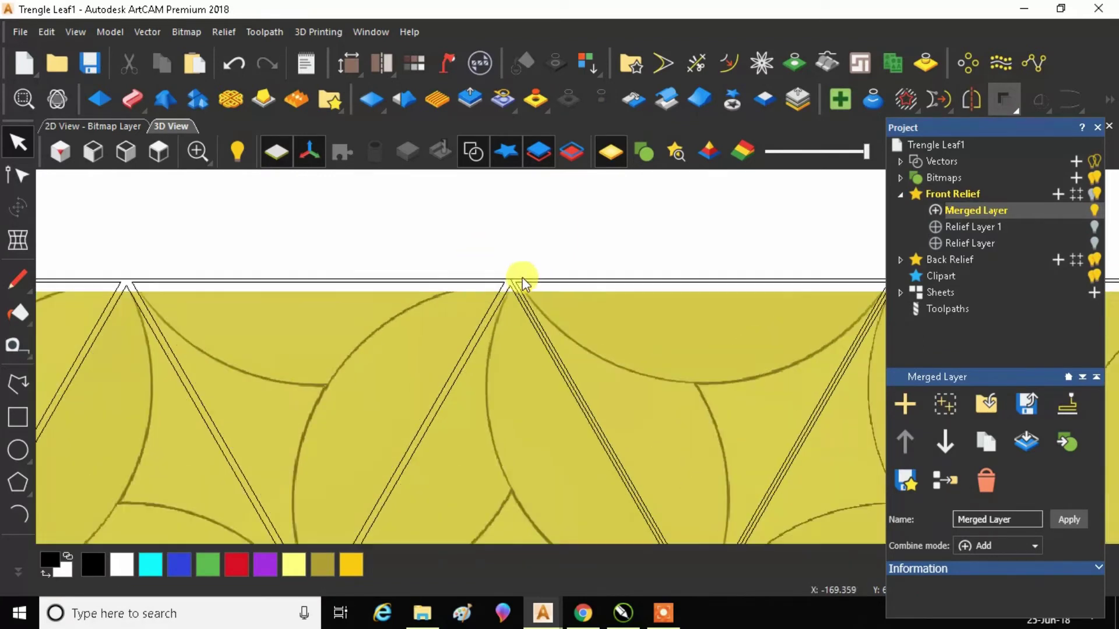
pyautogui.click(487, 282)
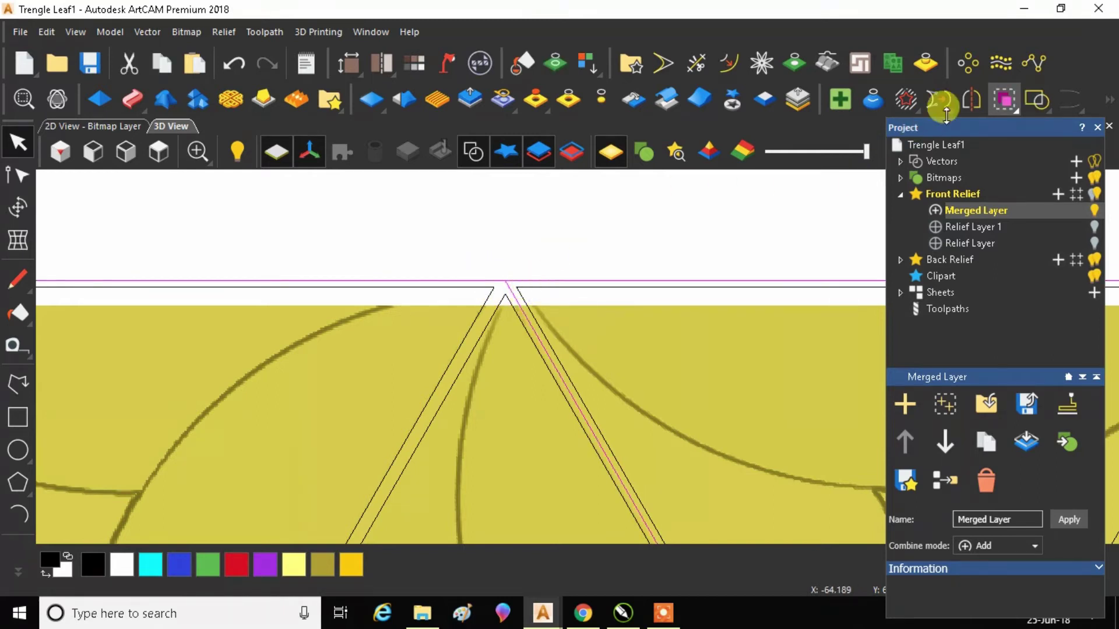
pyautogui.click(562, 217)
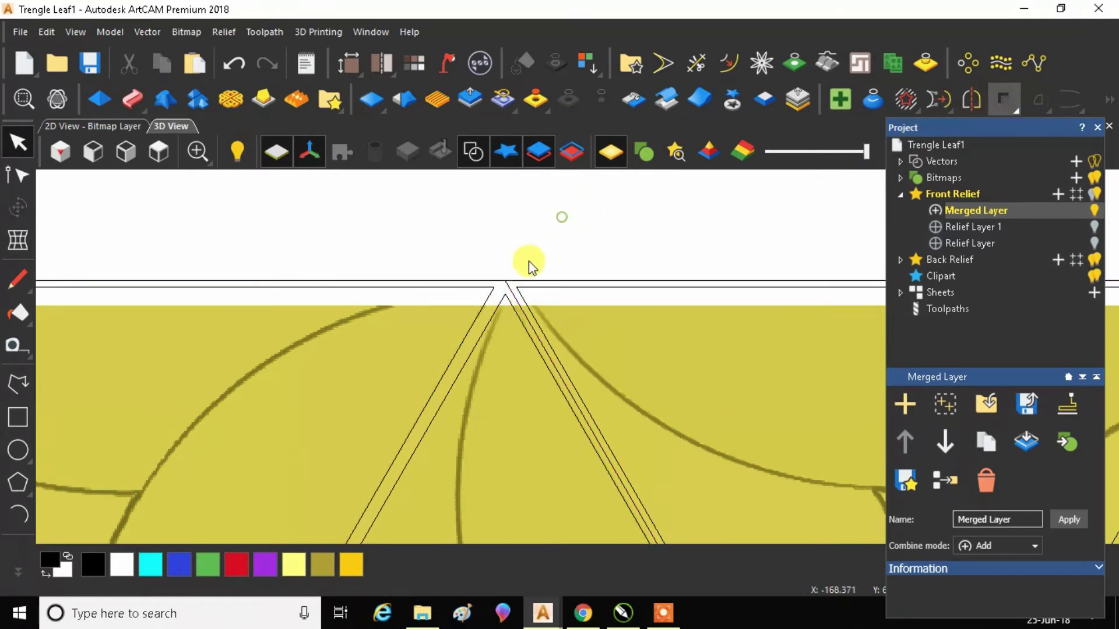
pyautogui.click(496, 281)
# Weld the right diagonal at the apex with its parallel black line
pyautogui.scroll(2, 506, 284)
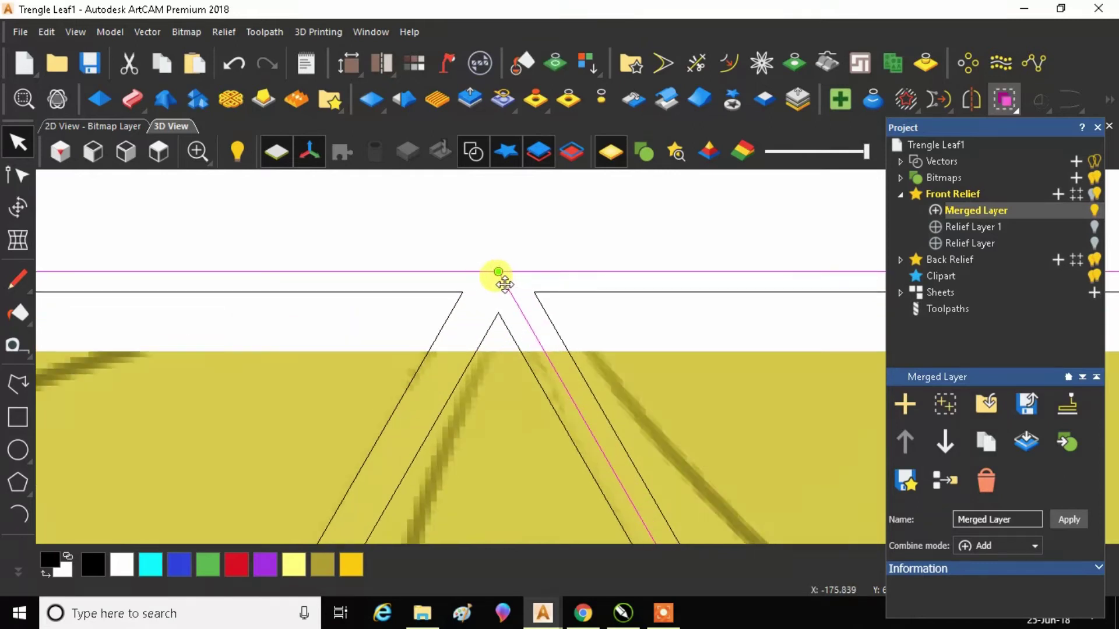
pyautogui.click(485, 246)
pyautogui.click(476, 270)
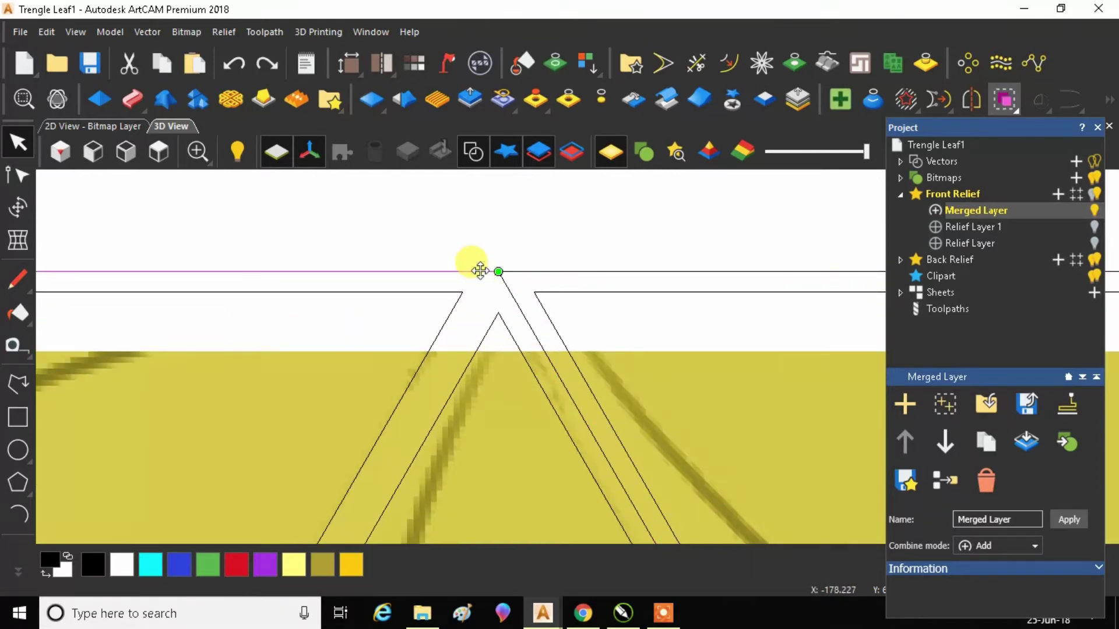
pyautogui.click(530, 315)
pyautogui.scroll(3, 527, 313)
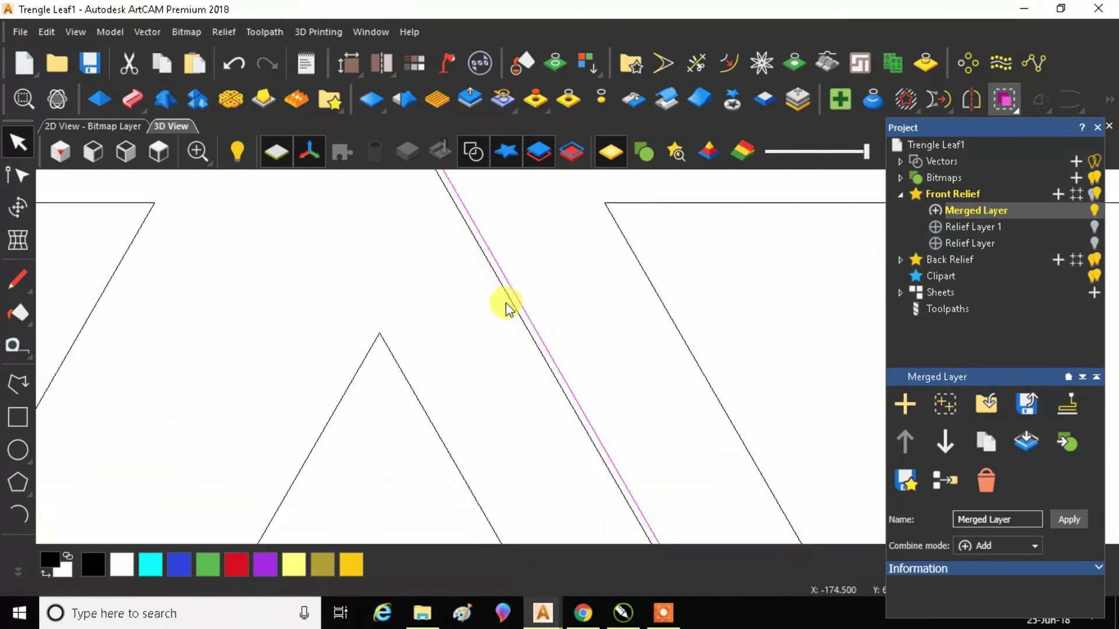
pyautogui.scroll(2, 507, 306)
pyautogui.scroll(2, 505, 307)
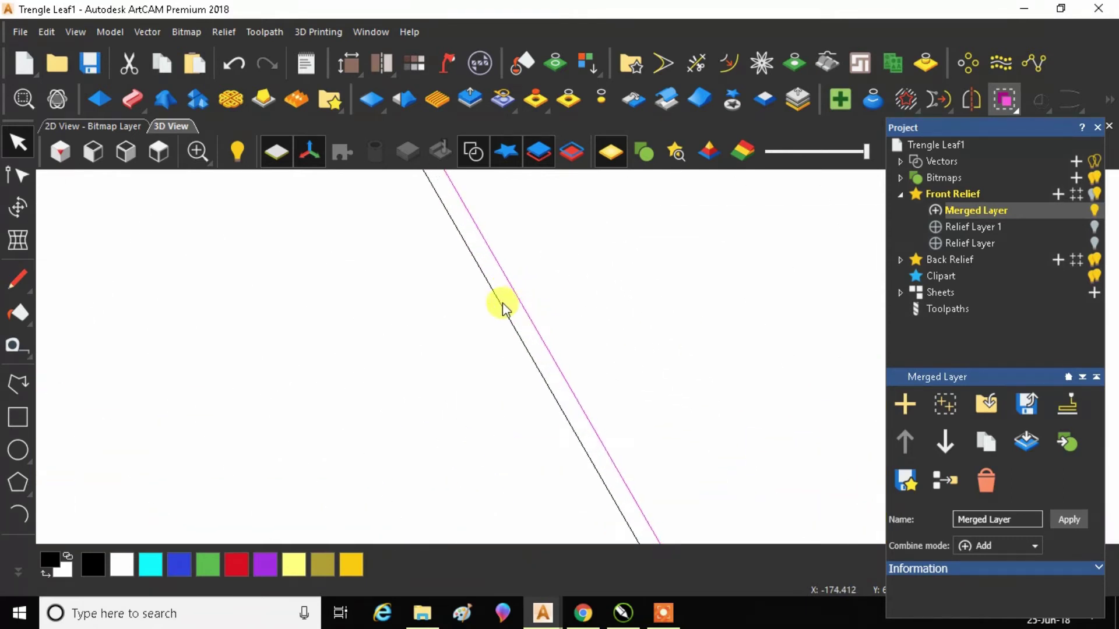
pyautogui.scroll(-4, 501, 304)
pyautogui.scroll(2, 496, 304)
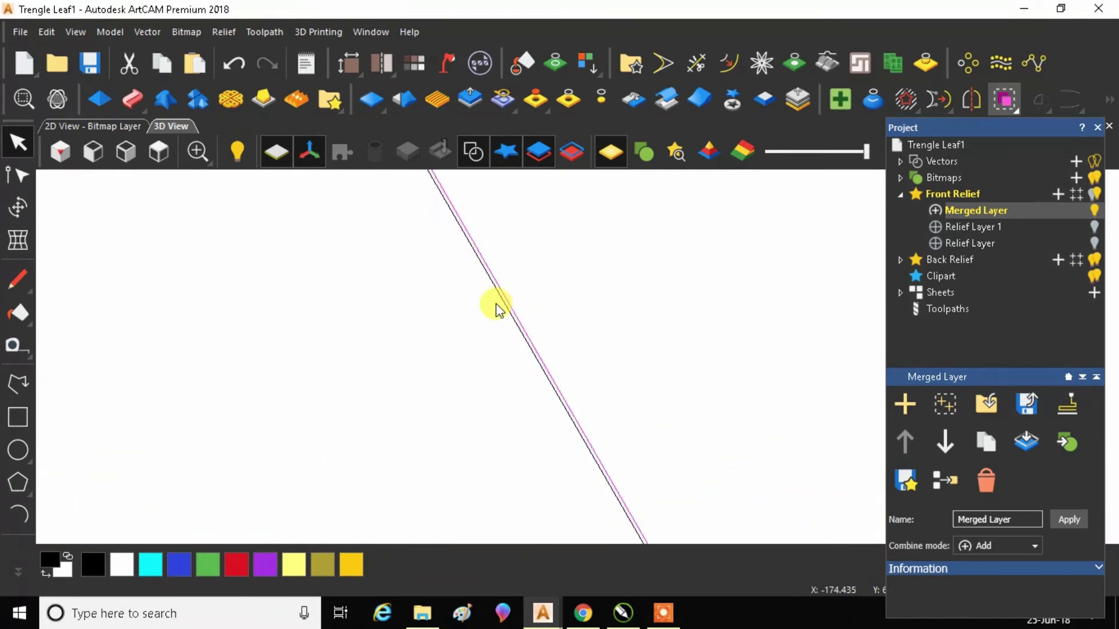
pyautogui.keyDown('shift'); pyautogui.click(499, 298); pyautogui.keyUp('shift')
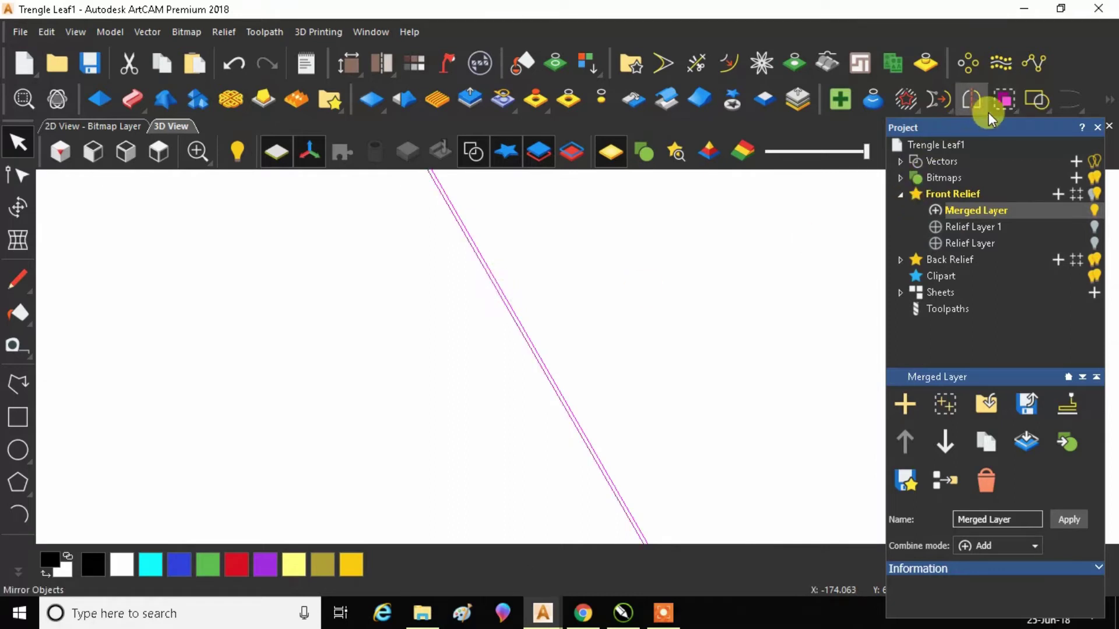
pyautogui.click(1032, 96)
# Save the Trengle Leaf1 model with Ctrl+S
pyautogui.hotkey('ctrl', 's')
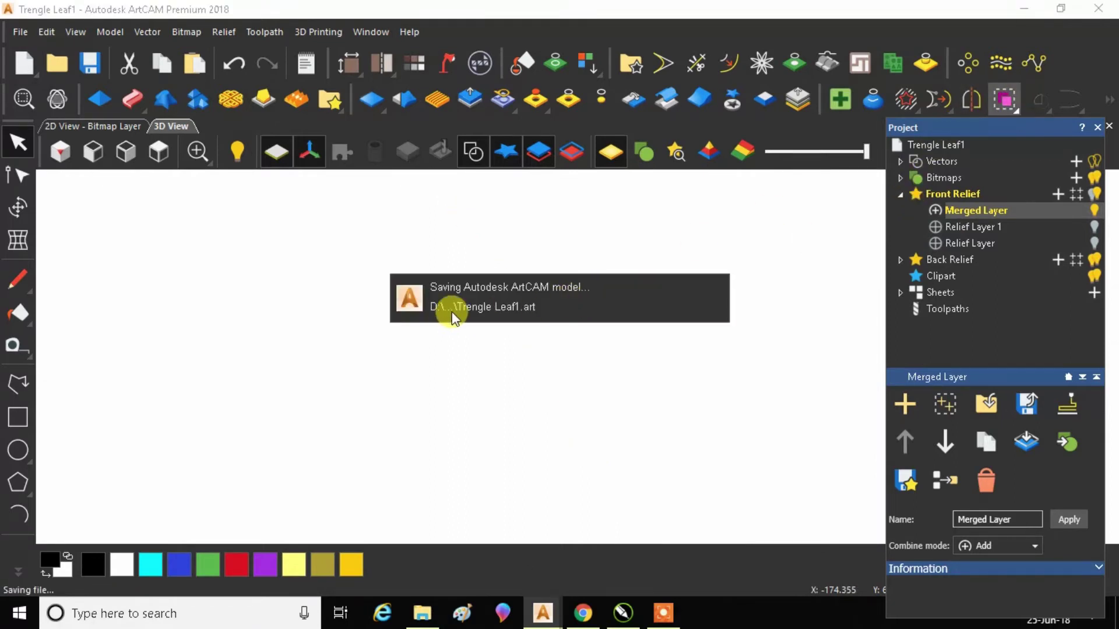
pyautogui.scroll(-6, 417, 298)
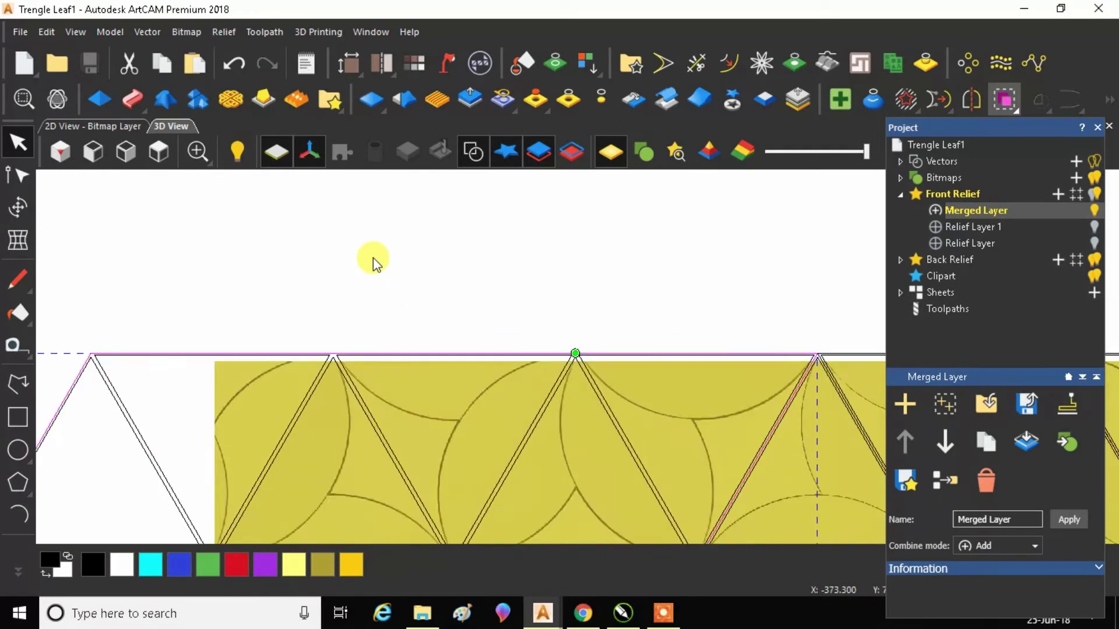
pyautogui.scroll(8, 724, 420)
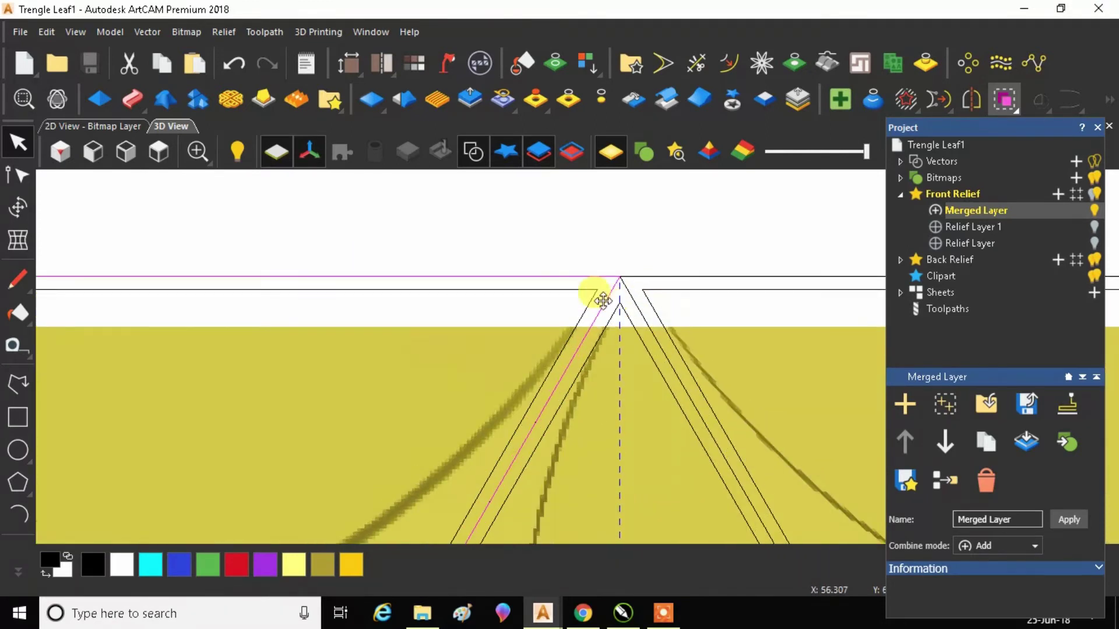
pyautogui.scroll(8, 635, 258)
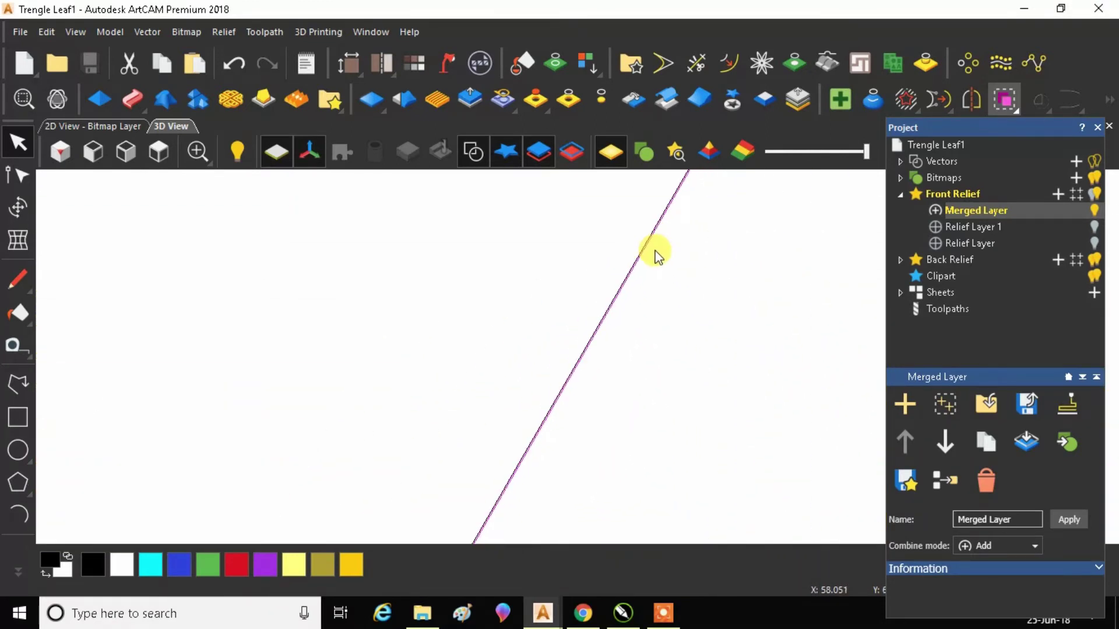
pyautogui.scroll(3, 626, 233)
# Group the welded outline with the black diagonal line at the apex
pyautogui.click(623, 232)
pyautogui.click(1011, 102)
pyautogui.scroll(-6, 475, 297)
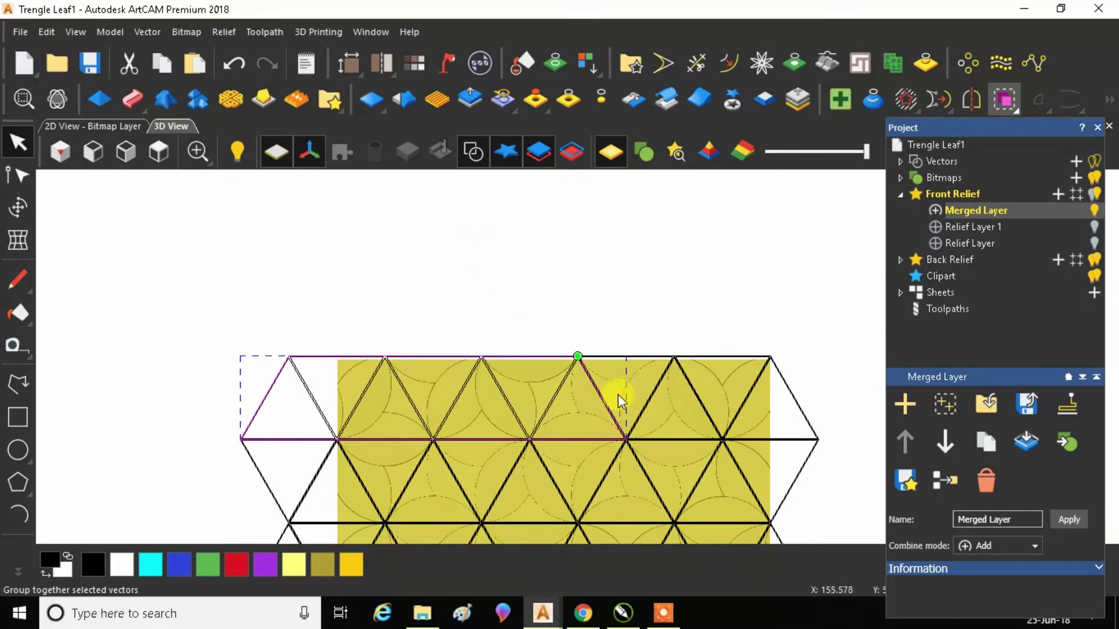
pyautogui.scroll(4, 606, 391)
pyautogui.scroll(4, 553, 333)
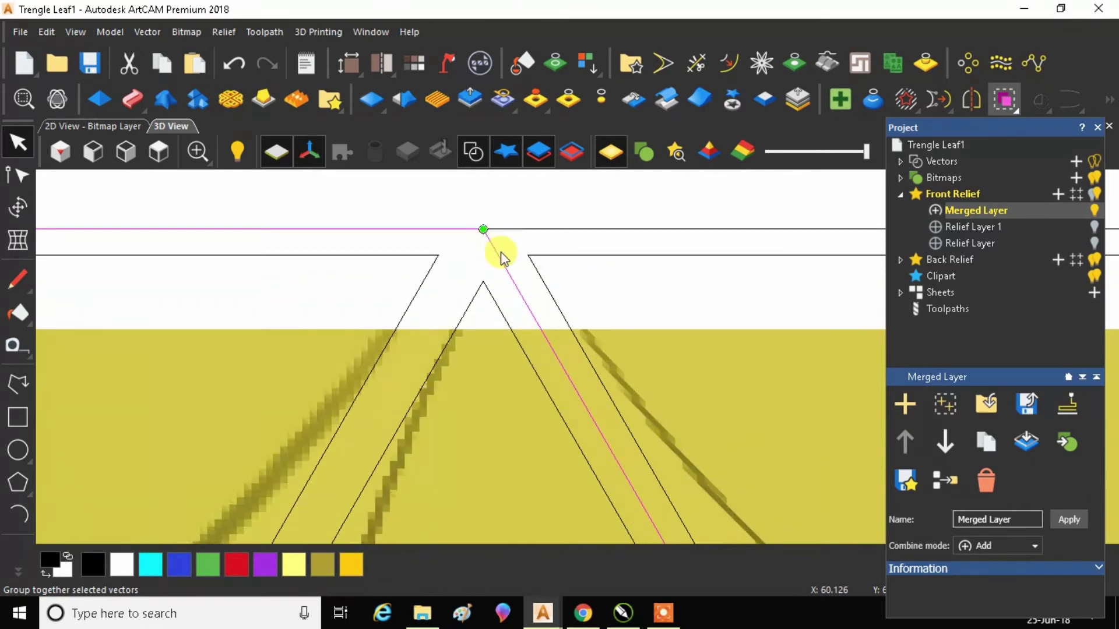
pyautogui.scroll(3, 502, 257)
pyautogui.scroll(4, 496, 236)
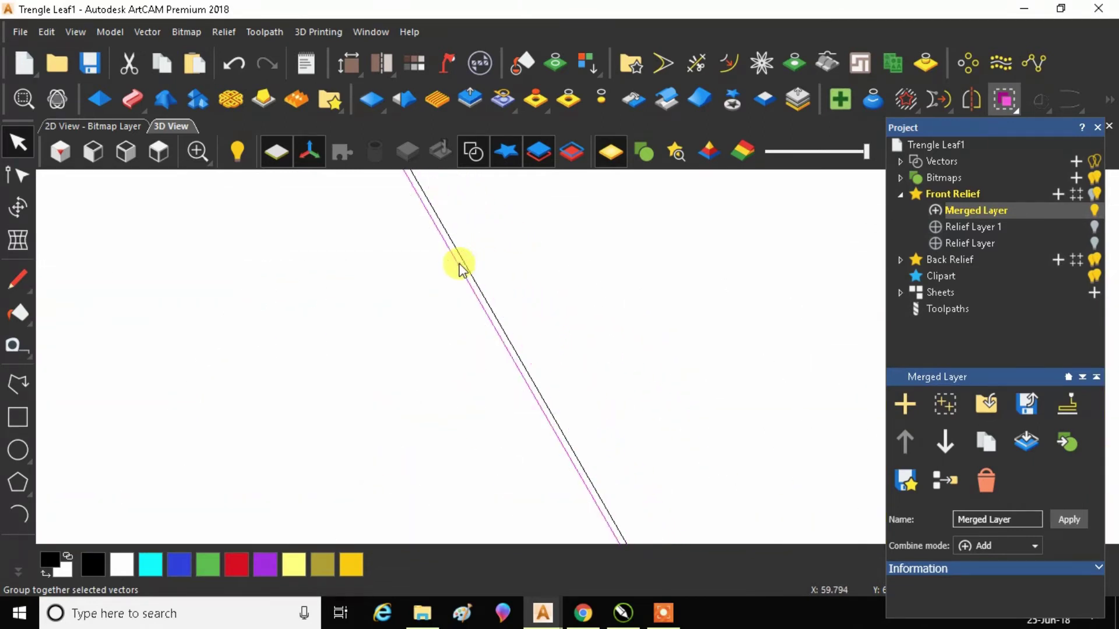
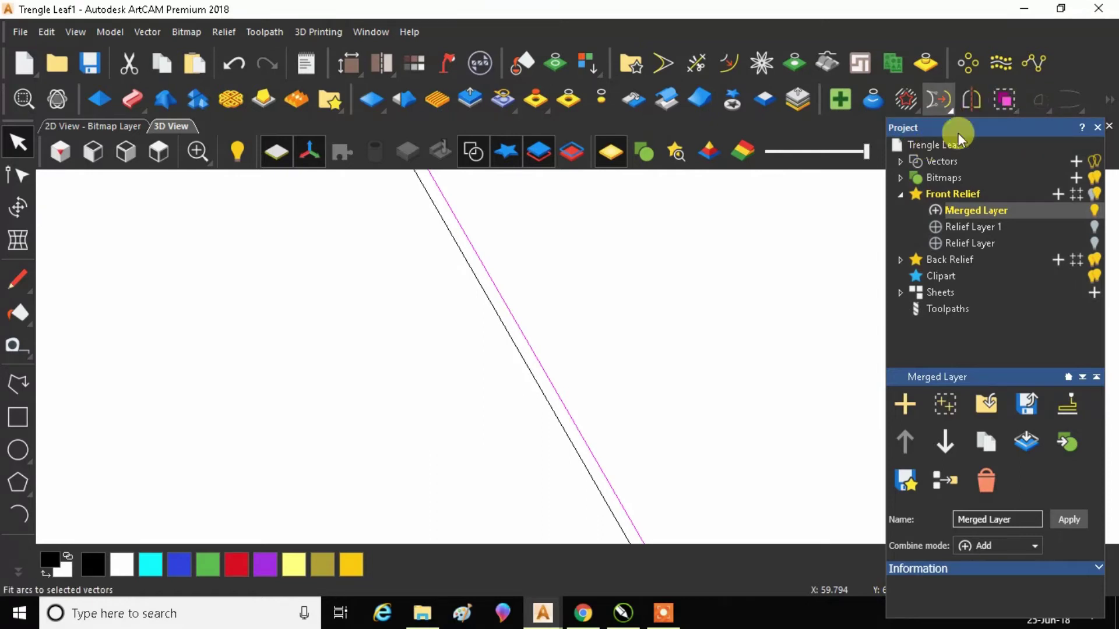
# Group the right-hand edge line at the apex with its overlapping line and save
pyautogui.scroll(5, 551, 321)
pyautogui.moveTo(548, 268); pyautogui.dragTo(495, 298)
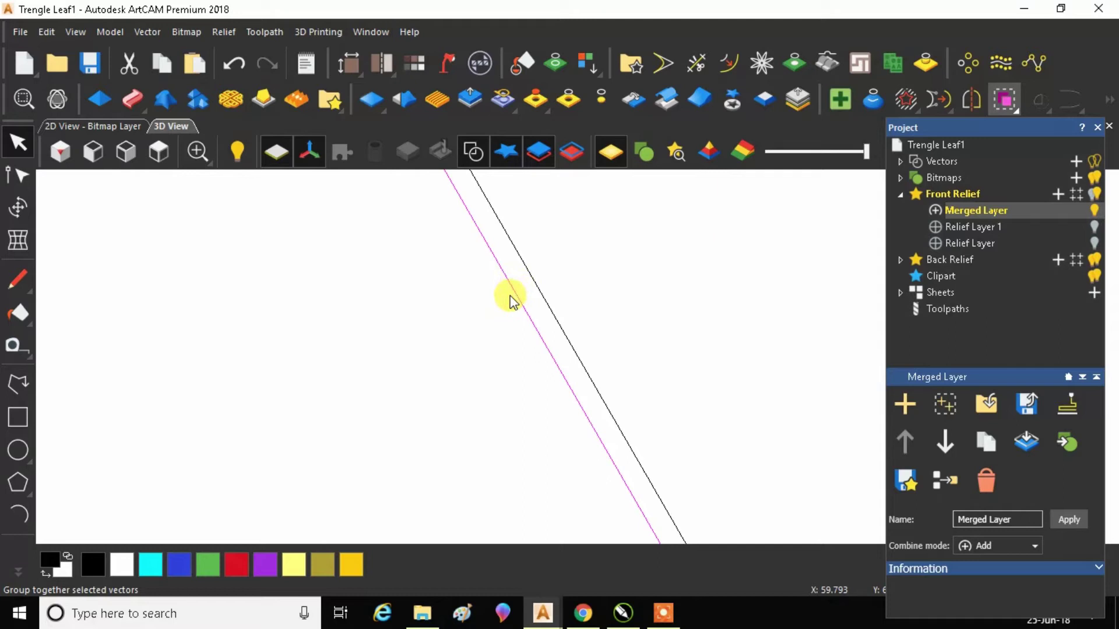
pyautogui.moveTo(516, 293); pyautogui.dragTo(538, 298)
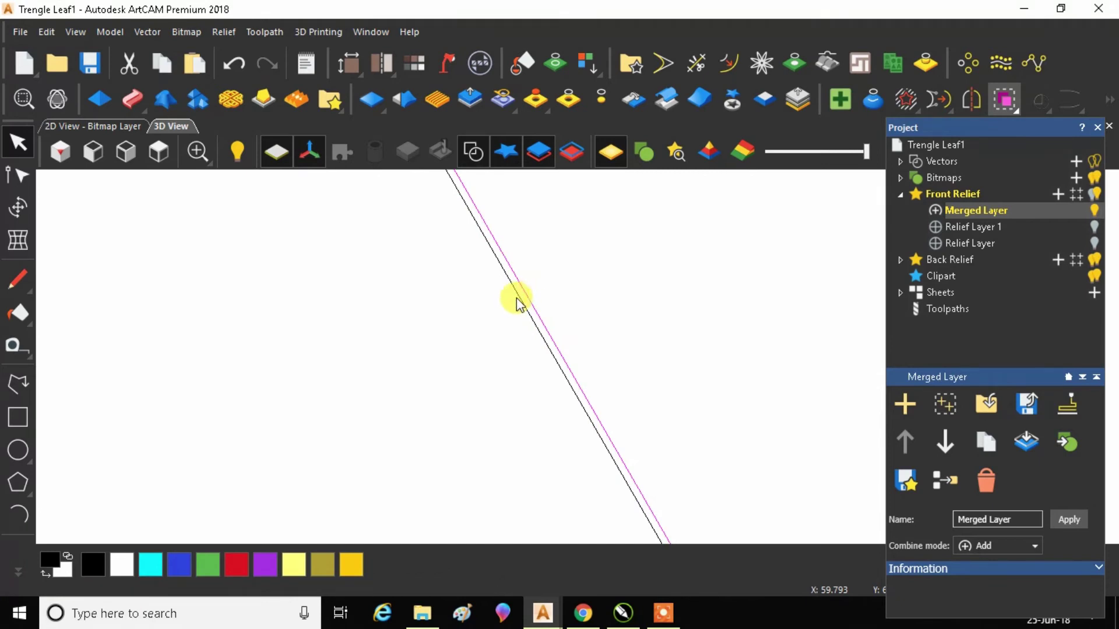
pyautogui.moveTo(517, 293); pyautogui.dragTo(593, 337)
pyautogui.click(591, 321)
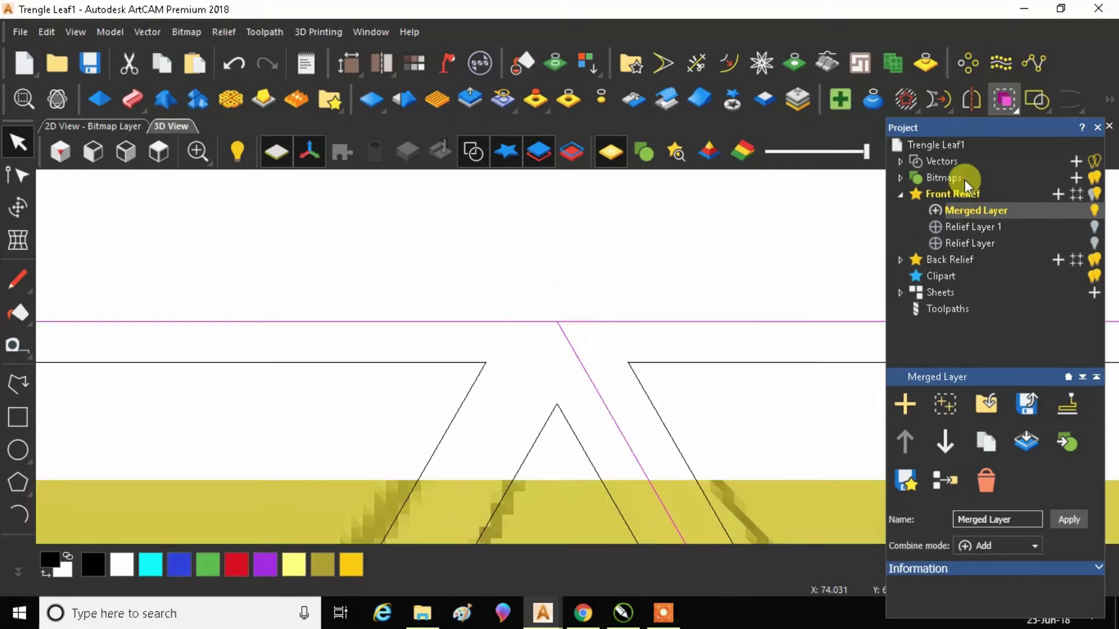
pyautogui.click(1036, 100)
pyautogui.moveTo(682, 295); pyautogui.dragTo(395, 296)
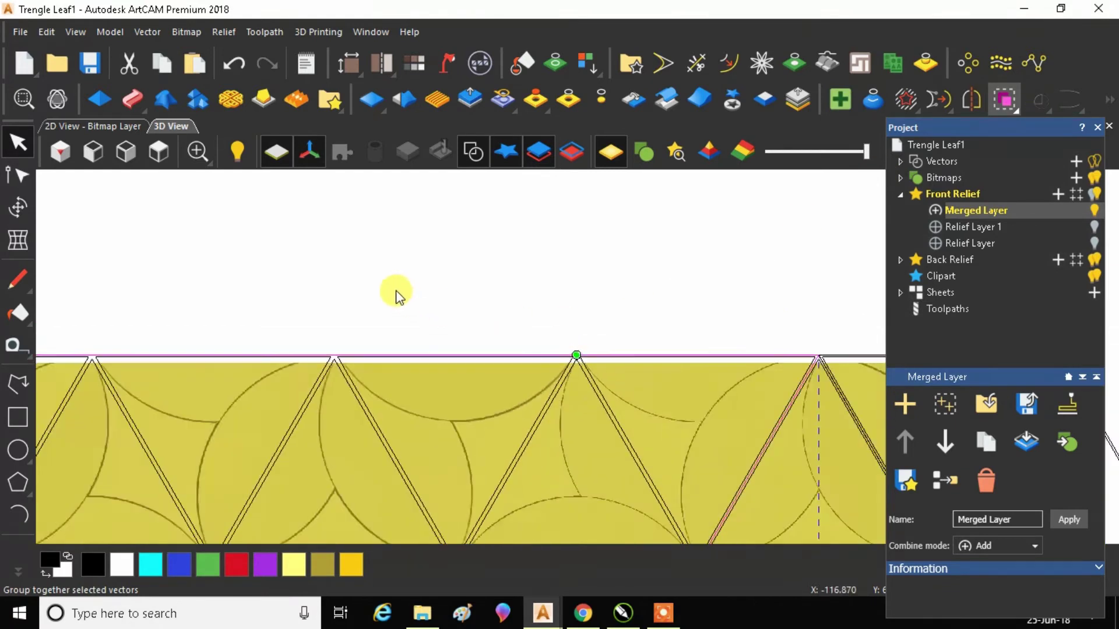
pyautogui.click(89, 63)
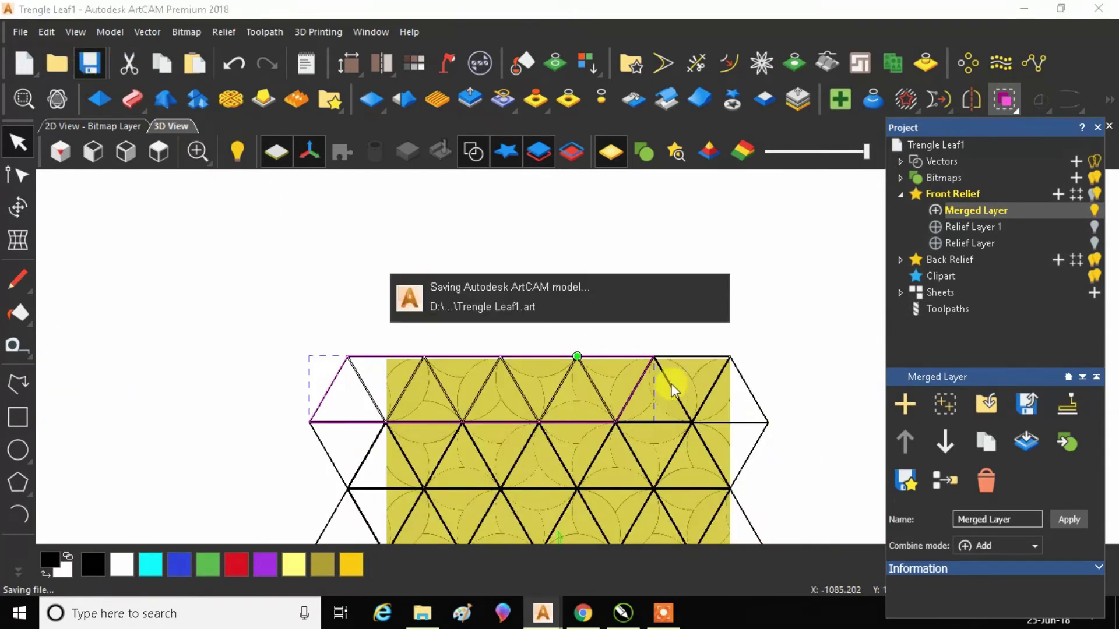
# Weld the right-hand doubled edges at the apex into one outline
pyautogui.scroll(5, 691, 376)
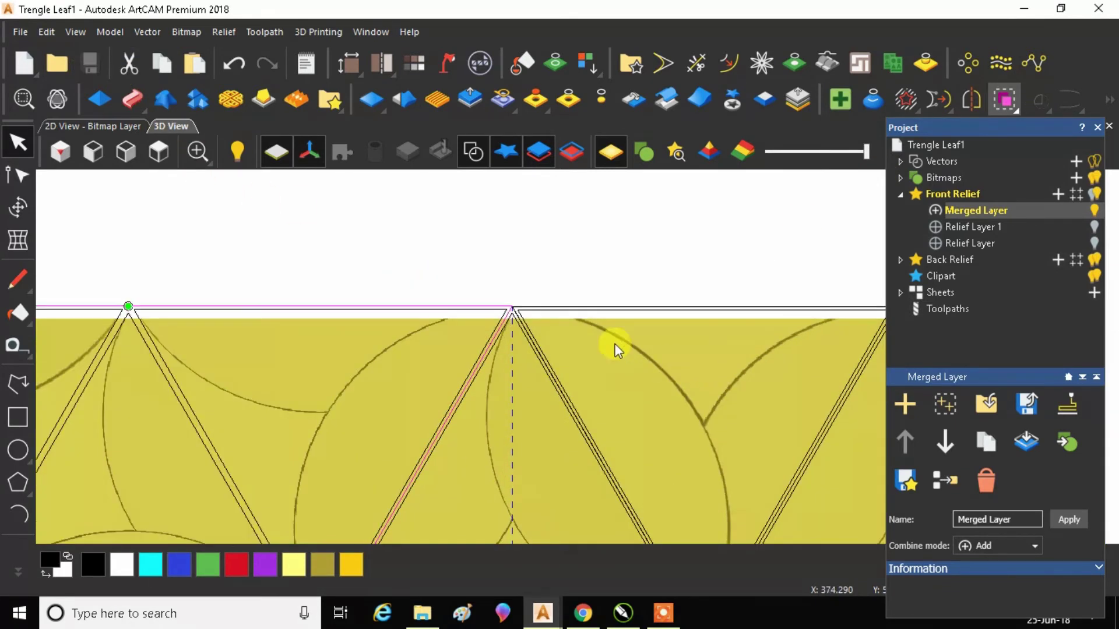
pyautogui.keyDown('shift'); pyautogui.click(555, 306); pyautogui.keyUp('shift')
pyautogui.click(1004, 99)
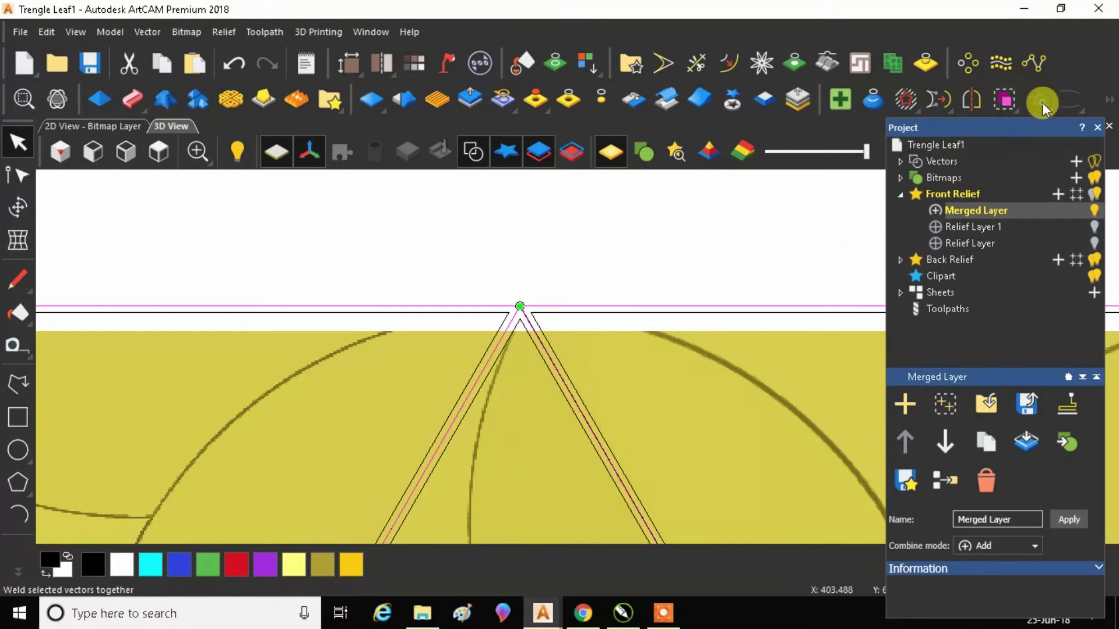
pyautogui.click(607, 257)
# Weld the left triangle edge with its overlapping black edge
pyautogui.scroll(-3, 497, 320)
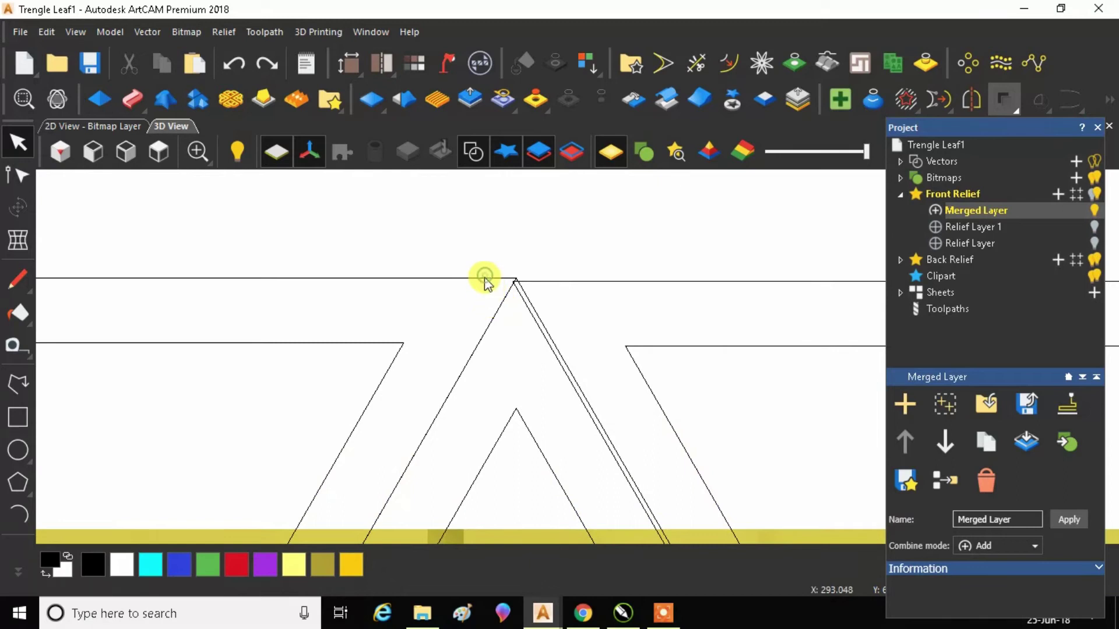
pyautogui.click(484, 276)
pyautogui.scroll(1, 513, 284)
pyautogui.scroll(1, 513, 284)
pyautogui.scroll(1, 533, 300)
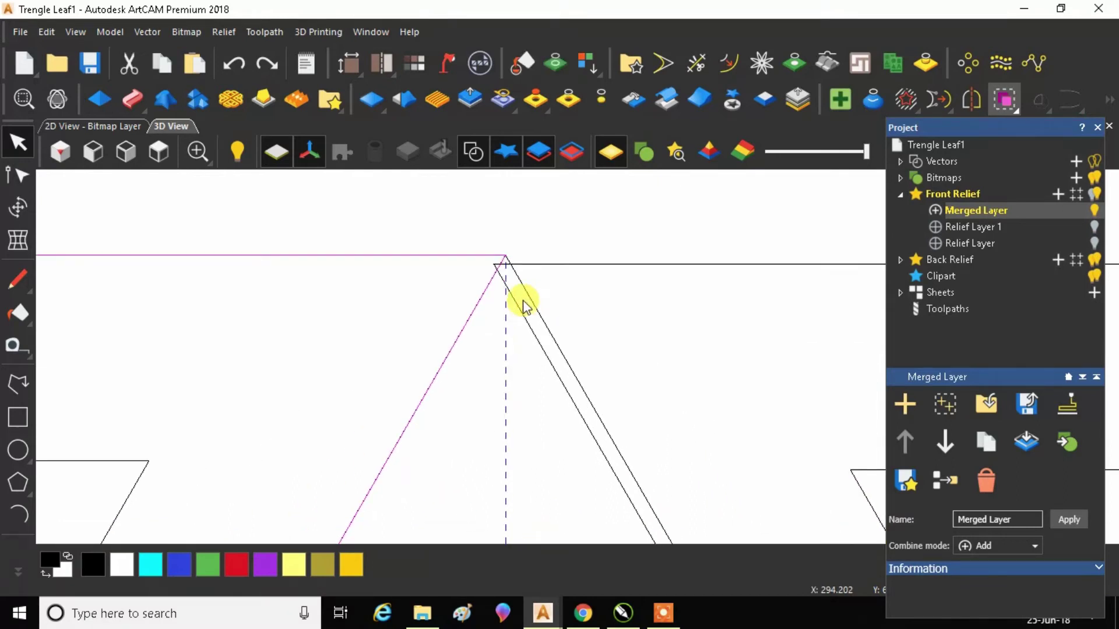
pyautogui.scroll(-2, 534, 279)
pyautogui.scroll(3, 564, 315)
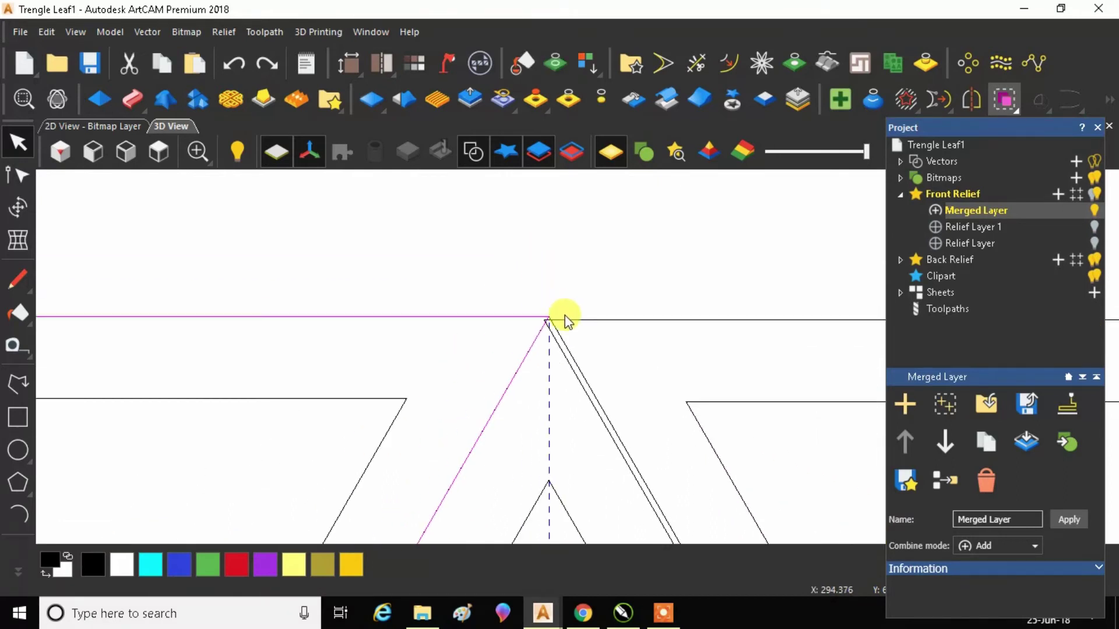
pyautogui.scroll(2, 539, 355)
pyautogui.scroll(2, 522, 325)
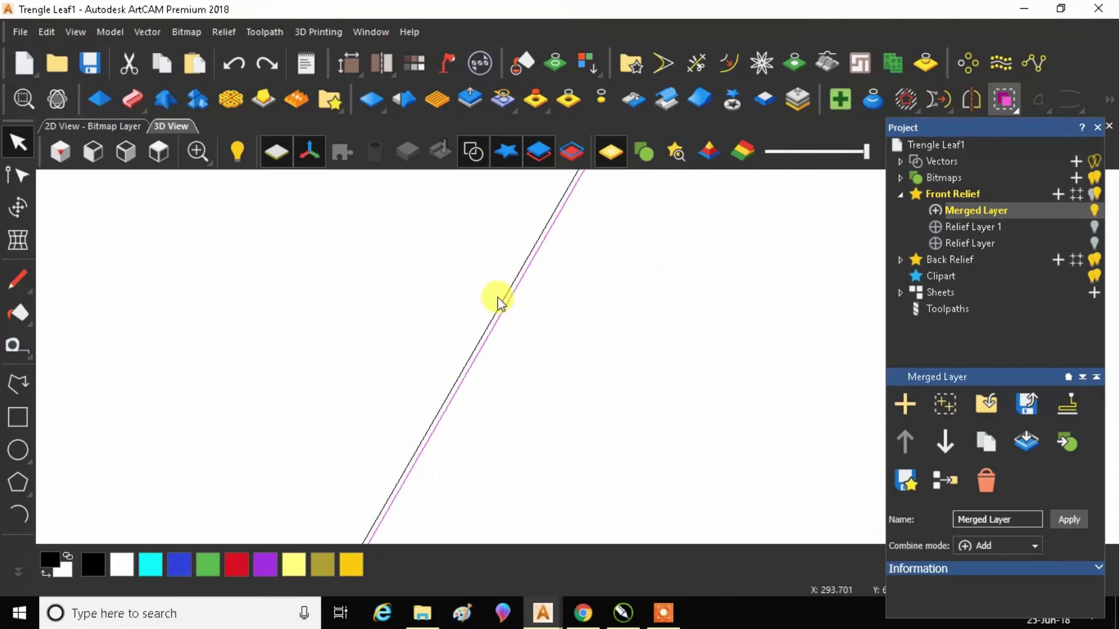
pyautogui.click(504, 294)
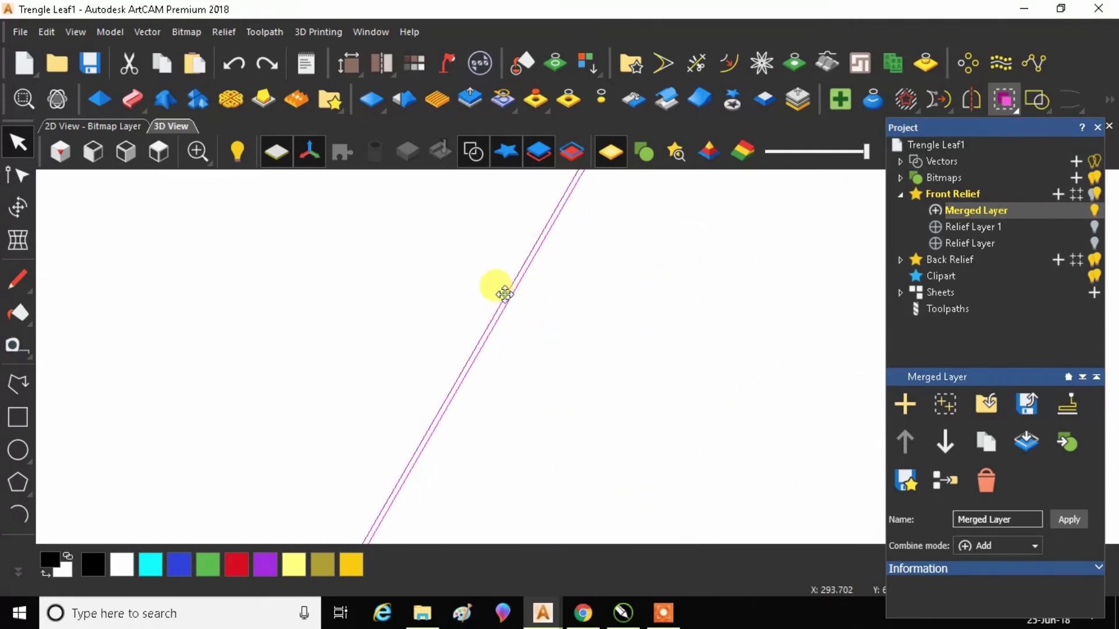
pyautogui.click(1030, 90)
# Weld the right diagonal edge at the top-right corner with its neighbour
pyautogui.scroll(-2, 445, 342)
pyautogui.scroll(-2, 514, 309)
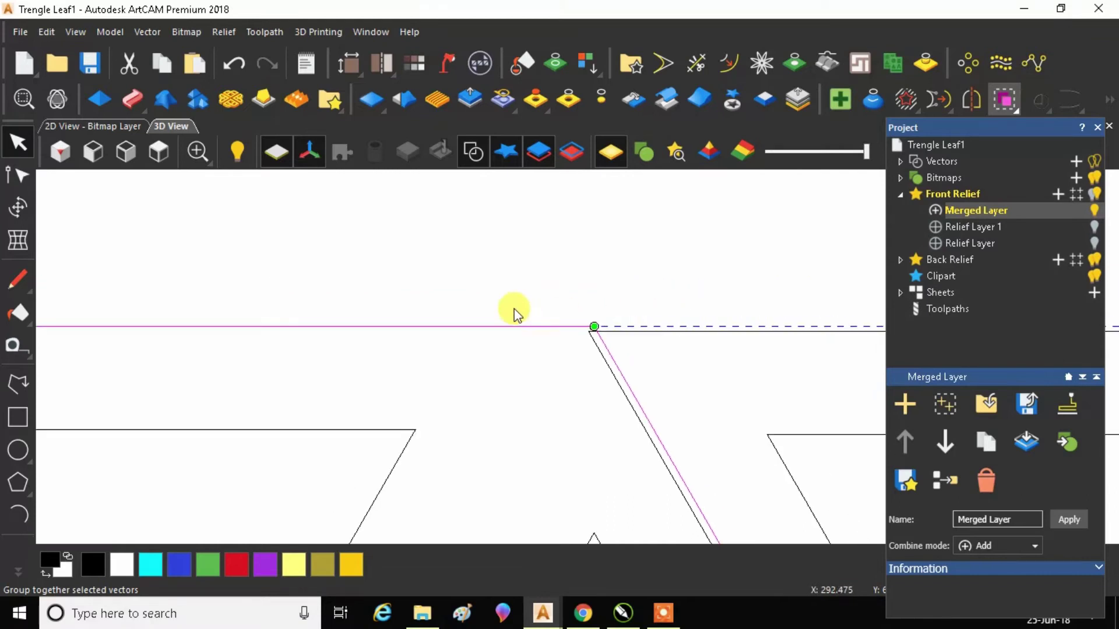
pyautogui.scroll(-5, 514, 309)
pyautogui.scroll(3, 641, 426)
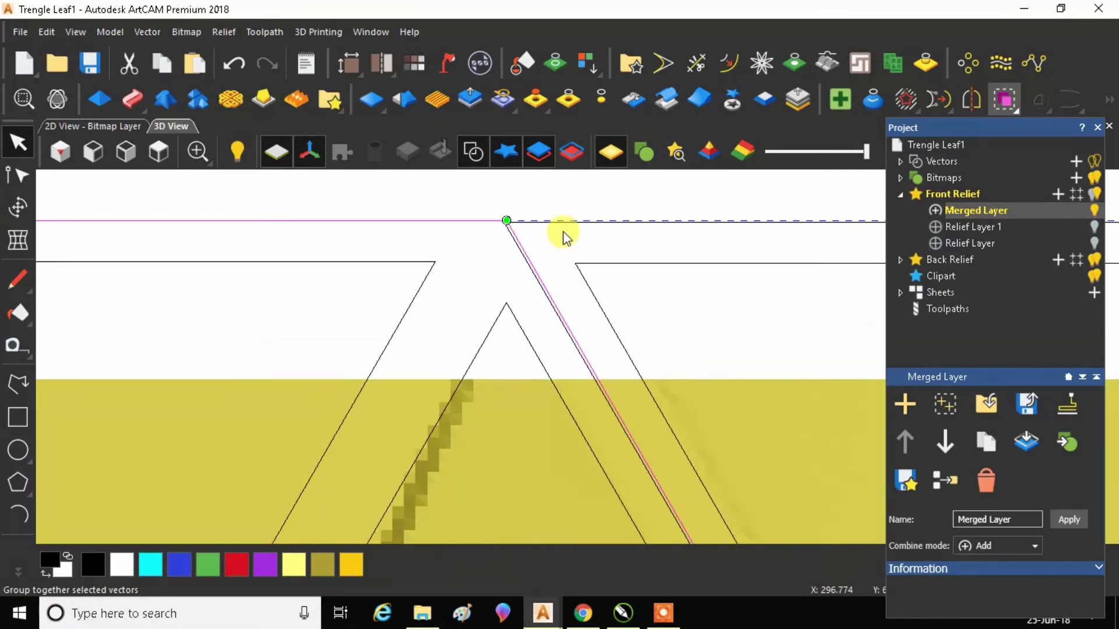
pyautogui.click(1035, 97)
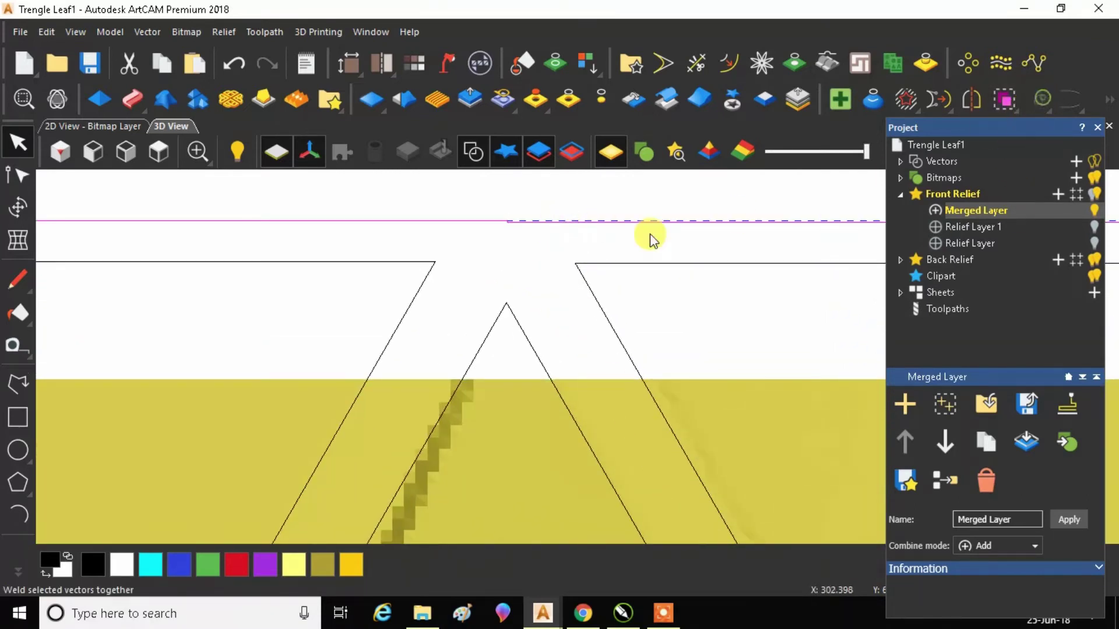
pyautogui.scroll(-2, 449, 258)
pyautogui.scroll(-2, 448, 258)
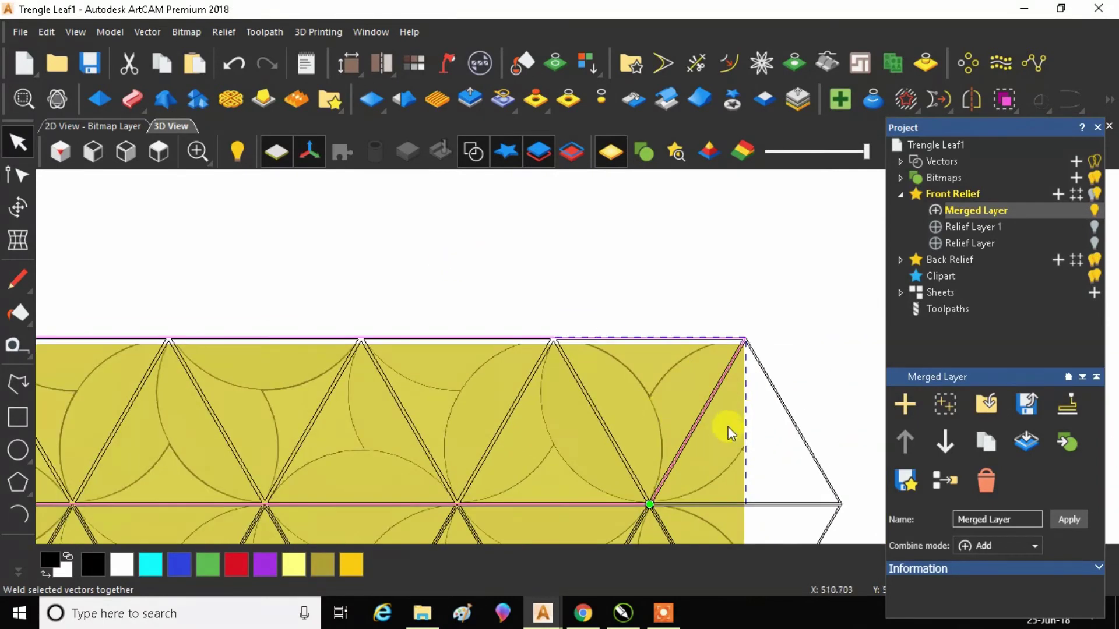
pyautogui.scroll(3, 756, 375)
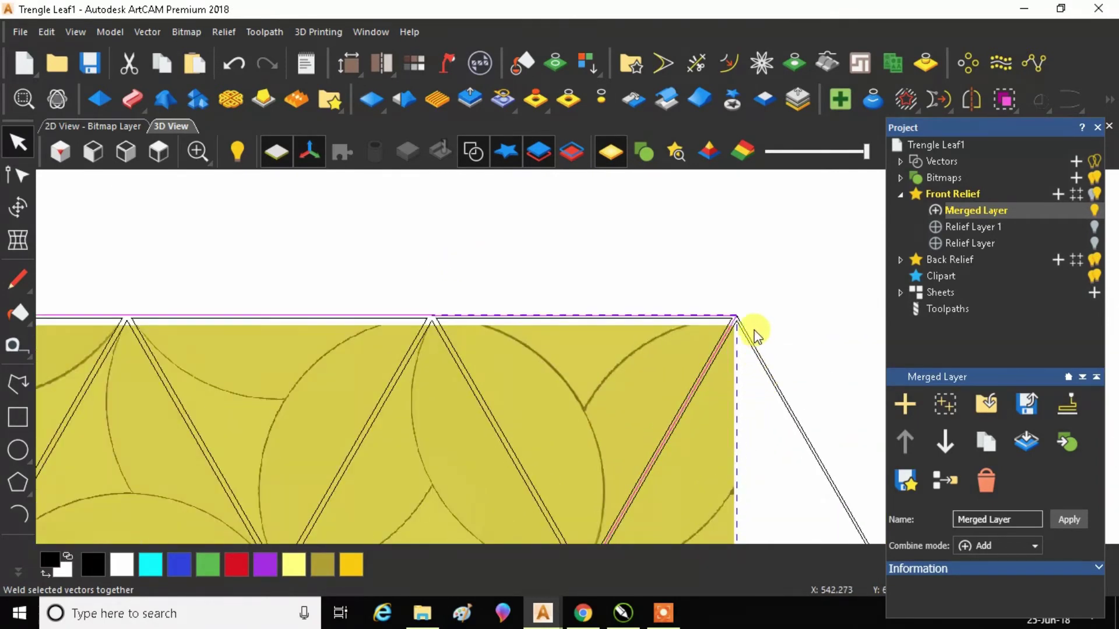
pyautogui.click(727, 314)
pyautogui.click(1039, 101)
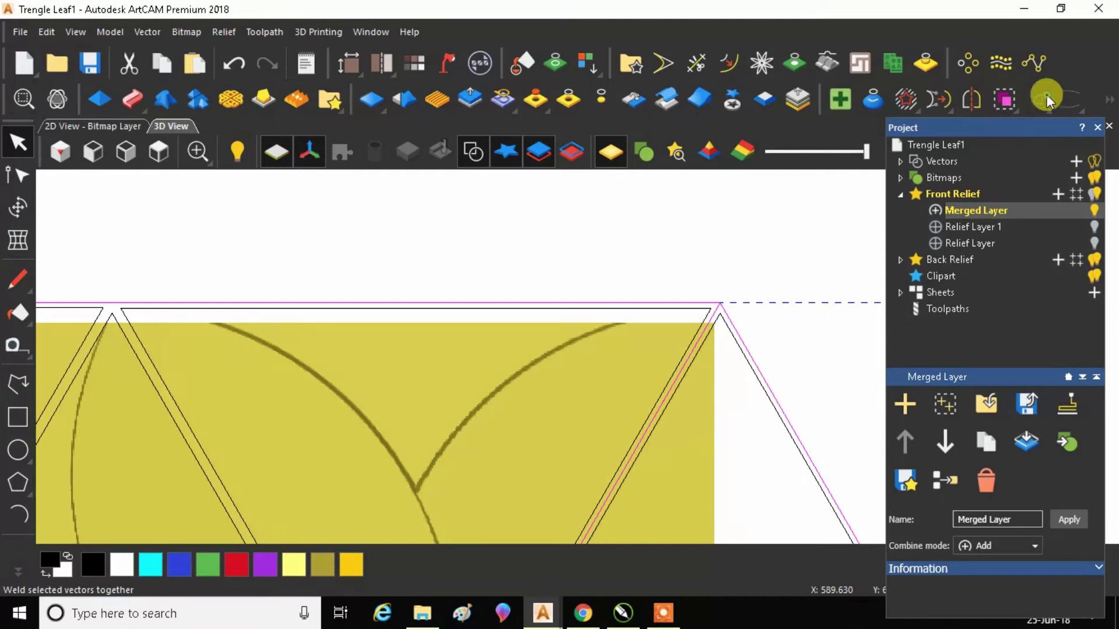
pyautogui.click(769, 239)
# Rework the top-right corner, selecting its edge with the horizontal top line, then deselect
pyautogui.click(709, 302)
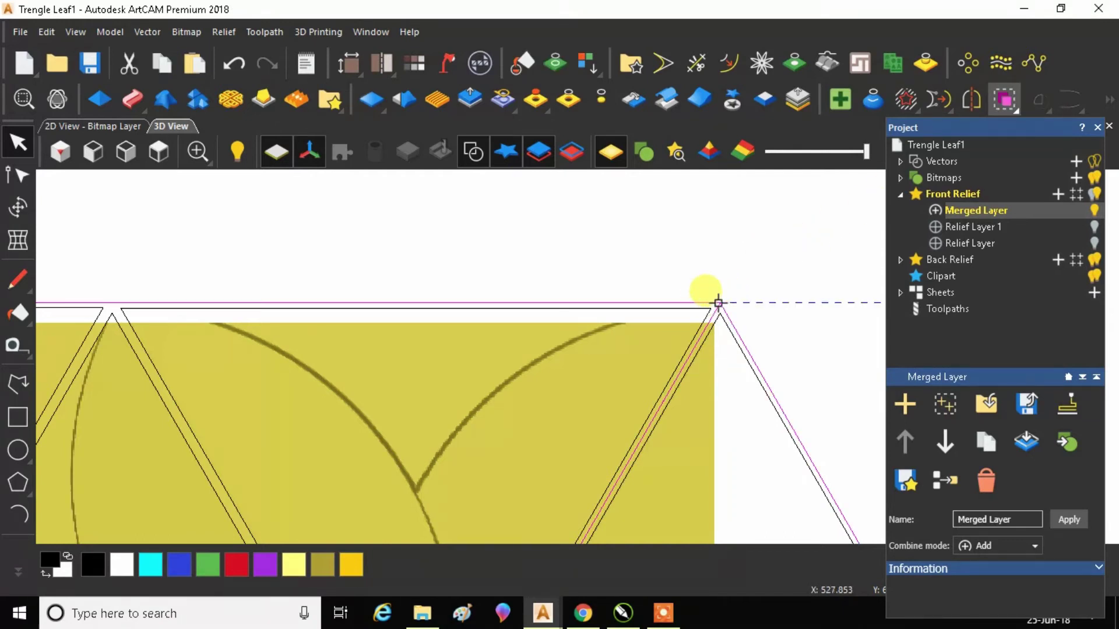
pyautogui.click(713, 297)
pyautogui.click(712, 307)
pyautogui.scroll(3, 731, 318)
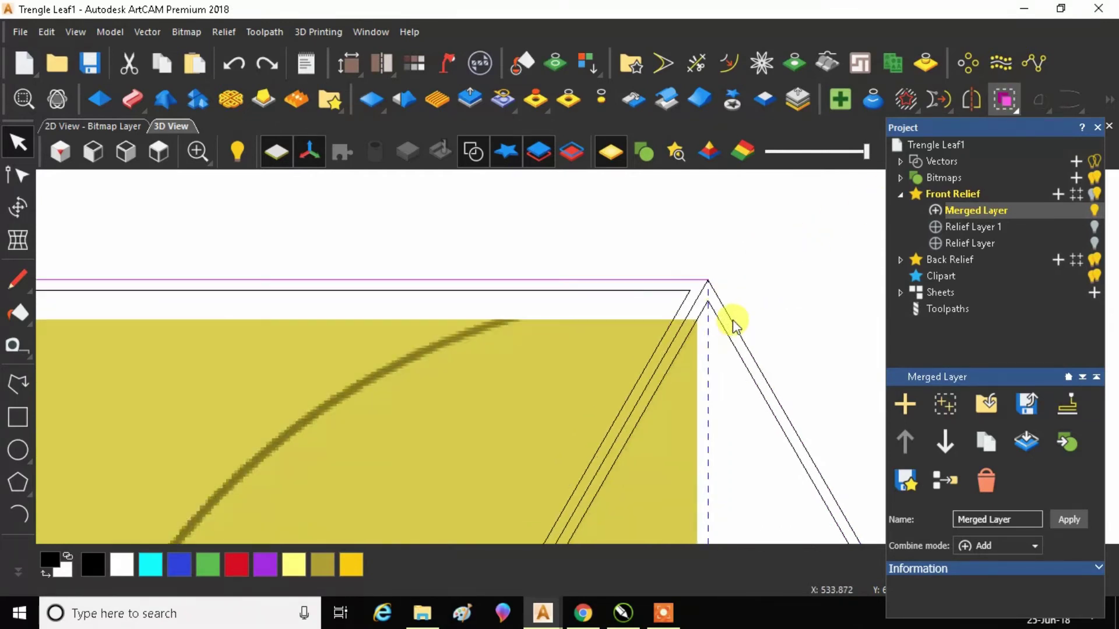
pyautogui.scroll(5, 721, 302)
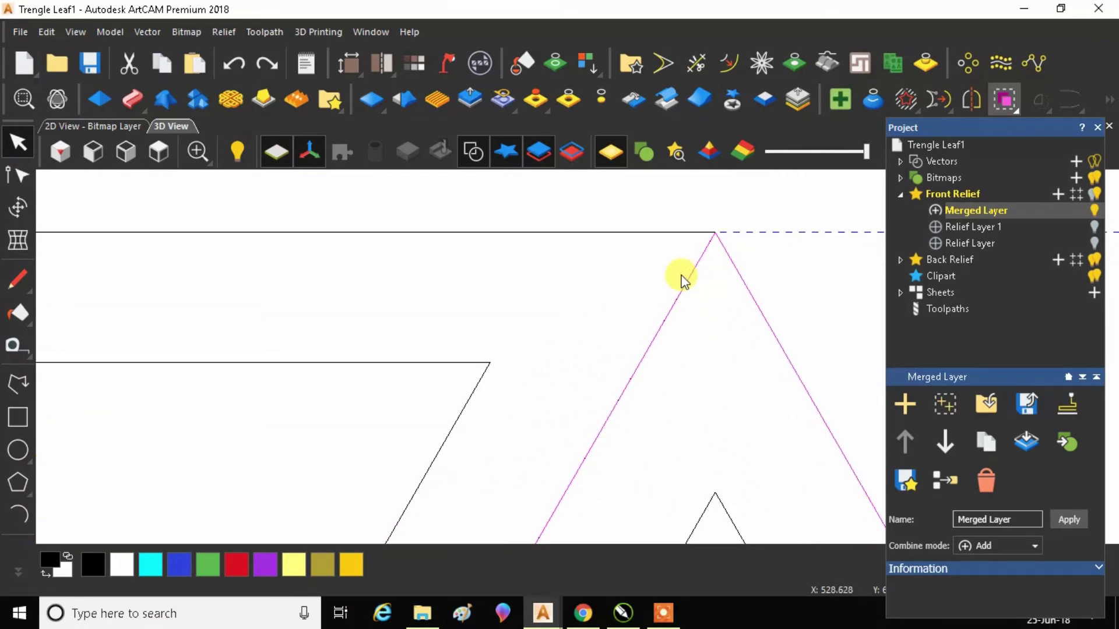
pyautogui.scroll(-3, 702, 297)
pyautogui.keyDown('shift'); pyautogui.click(590, 297); pyautogui.keyUp('shift')
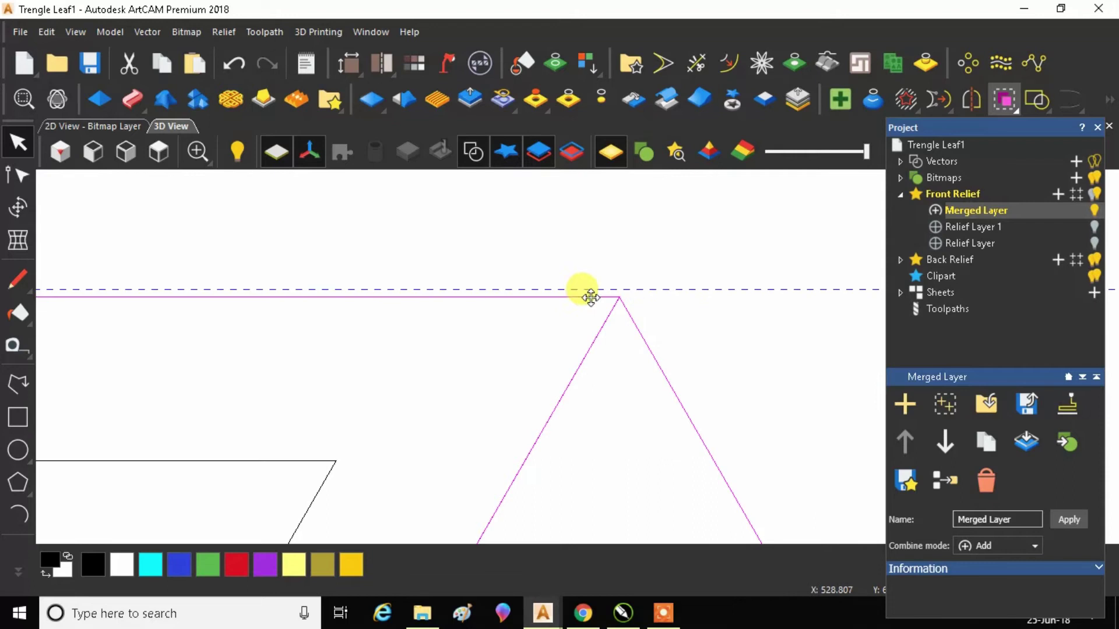
pyautogui.scroll(-5, 676, 259)
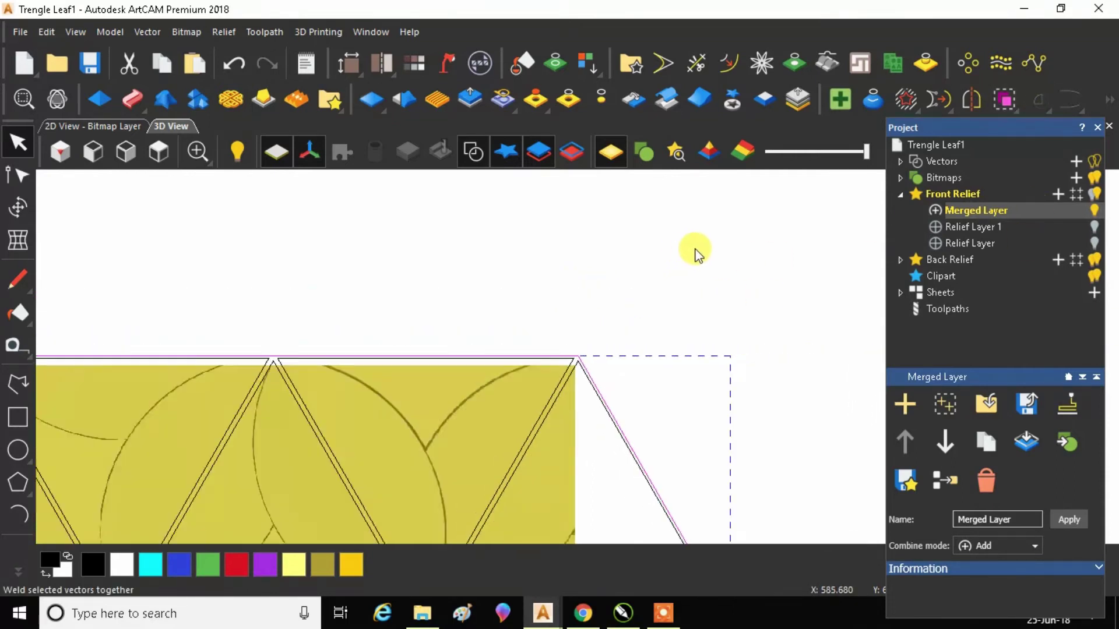
pyautogui.click(684, 267)
# Save the model and move the whole triangle grid further left
pyautogui.hotkey('ctrl', 's')
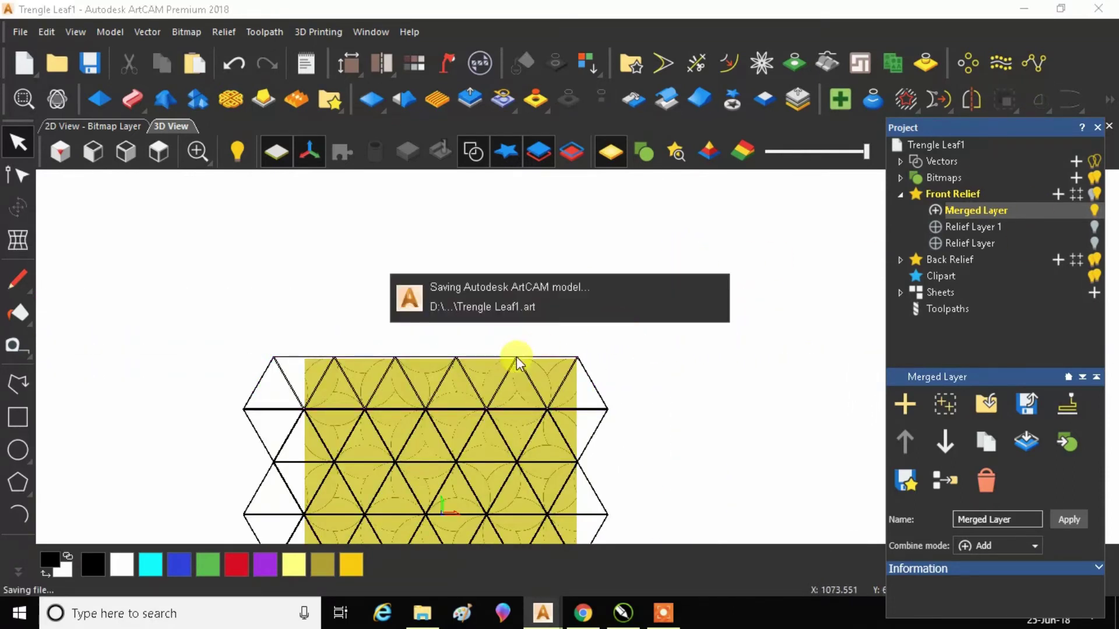
pyautogui.scroll(-3, 431, 389)
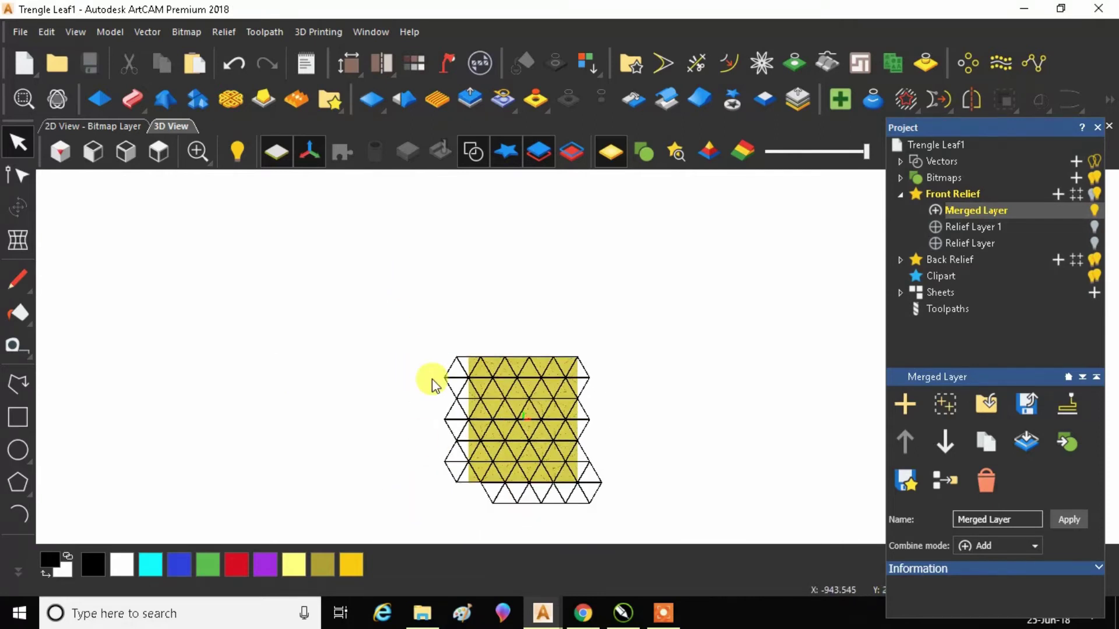
pyautogui.click(431, 367)
pyautogui.moveTo(525, 446); pyautogui.dragTo(640, 519)
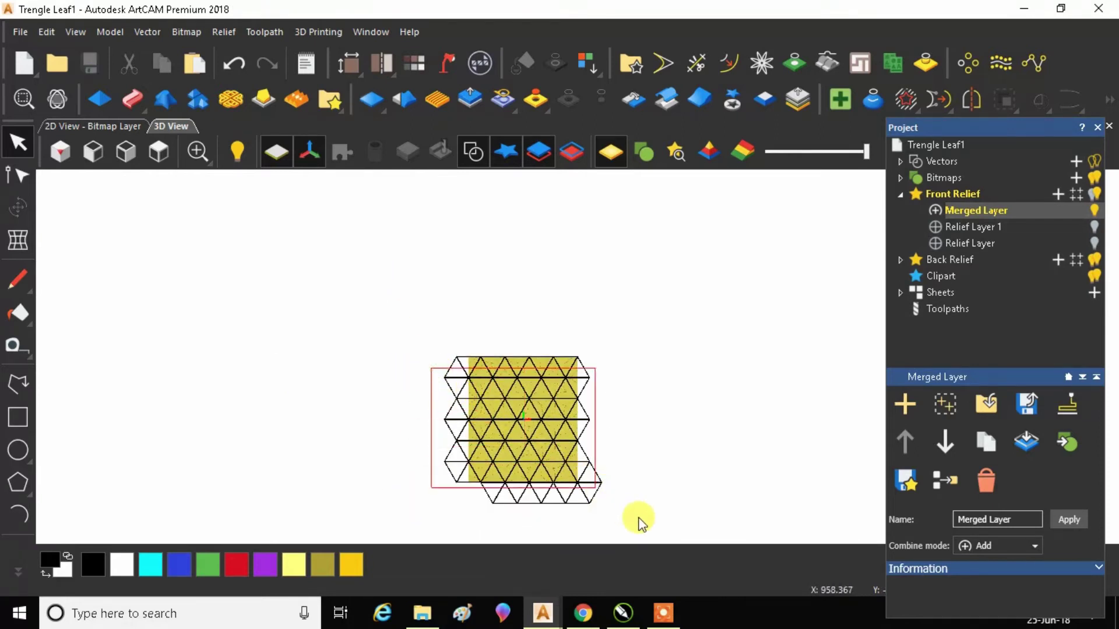
pyautogui.moveTo(537, 430); pyautogui.dragTo(325, 387)
# Select the triangle border row above the relief and bring up the Transform settings
pyautogui.scroll(5, 513, 375)
pyautogui.scroll(-5, 540, 389)
pyautogui.moveTo(396, 288); pyautogui.dragTo(787, 385)
pyautogui.scroll(5, 580, 355)
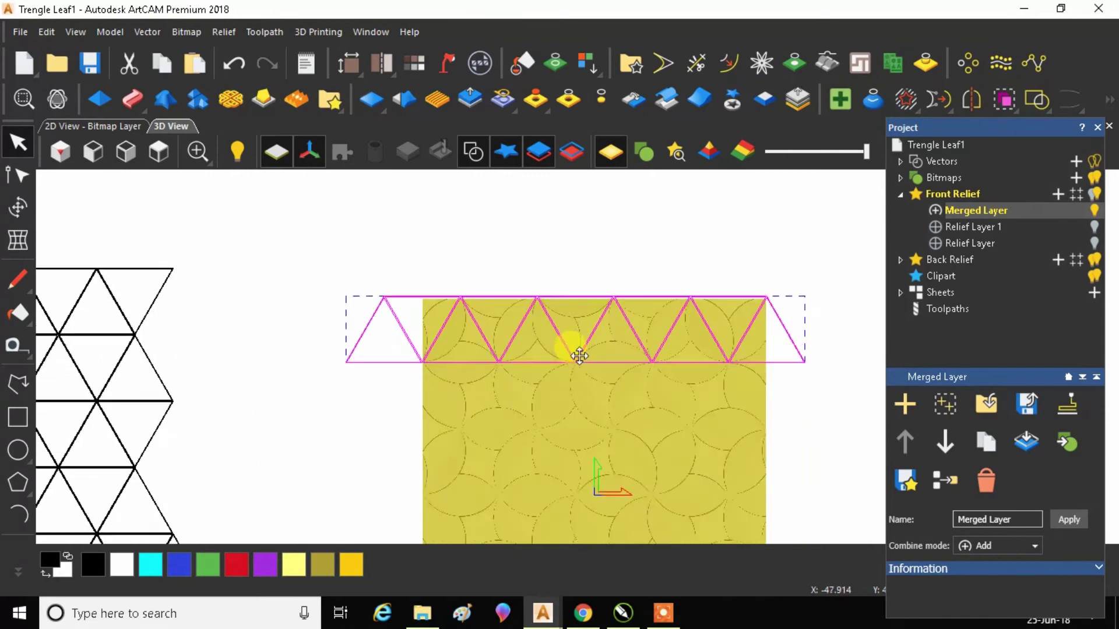
pyautogui.scroll(-5, 464, 401)
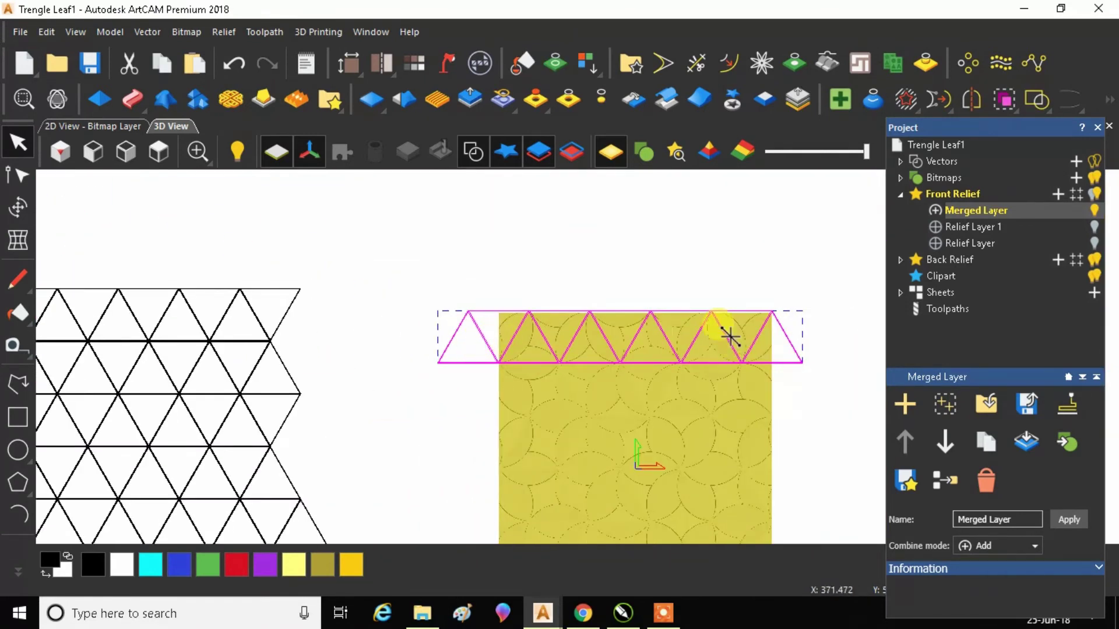
pyautogui.scroll(2, 729, 336)
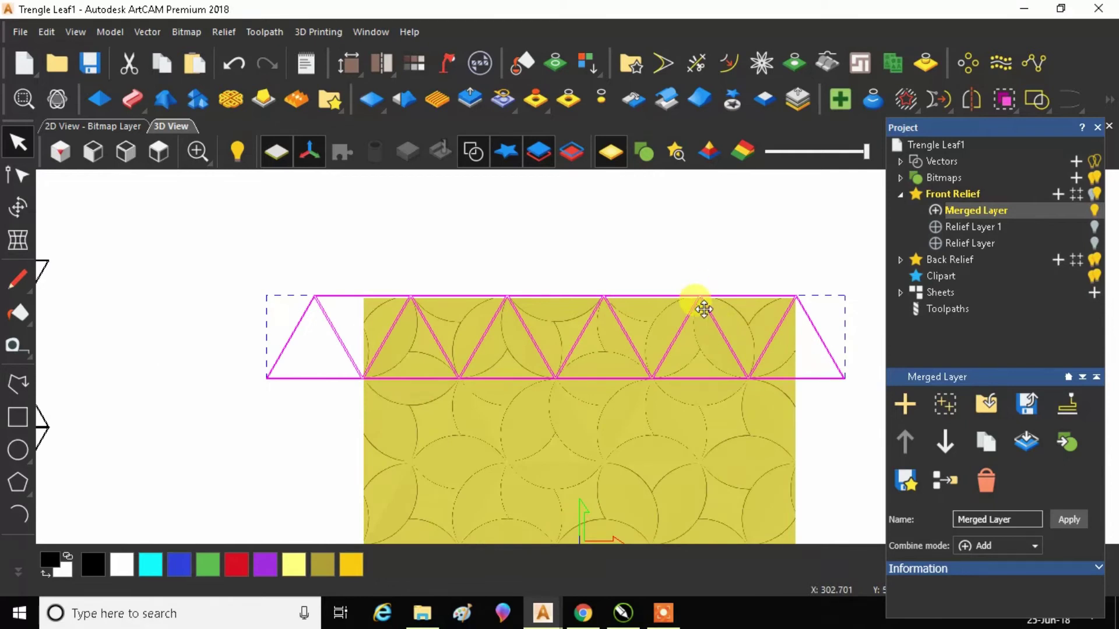
pyautogui.click(18, 207)
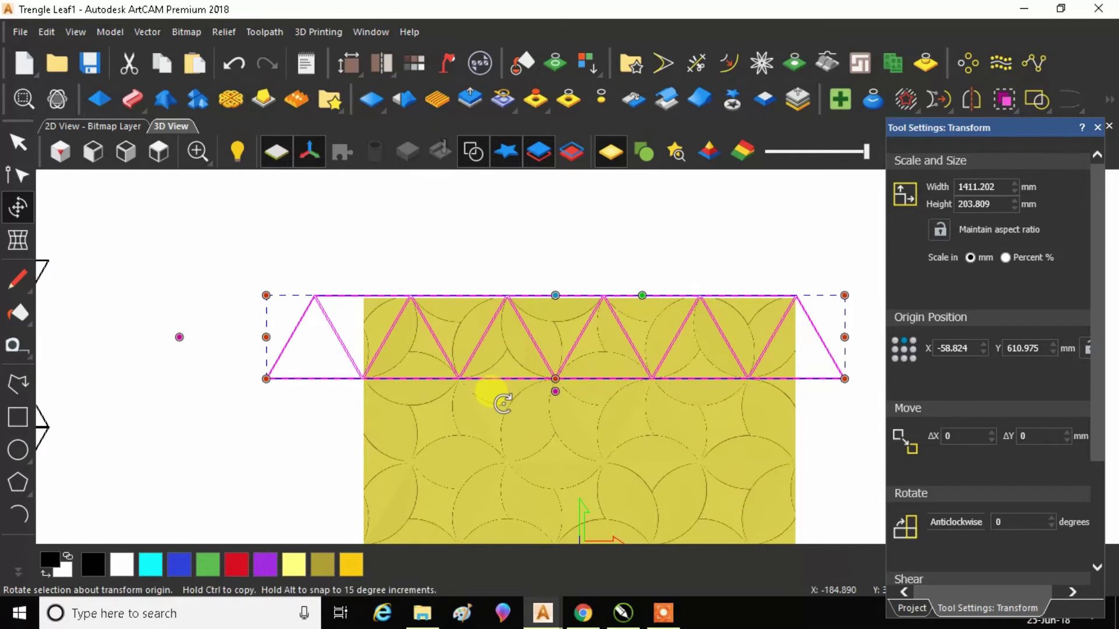
# Switch back to the Select tool and pick the triangle row vector
pyautogui.scroll(-4, 542, 326)
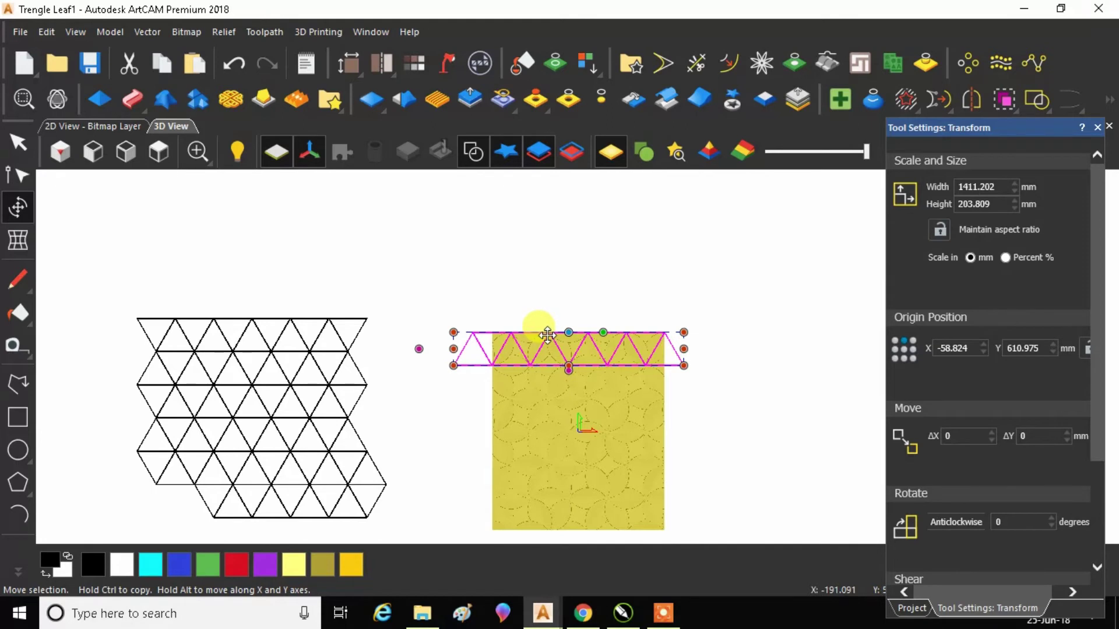
pyautogui.scroll(4, 577, 346)
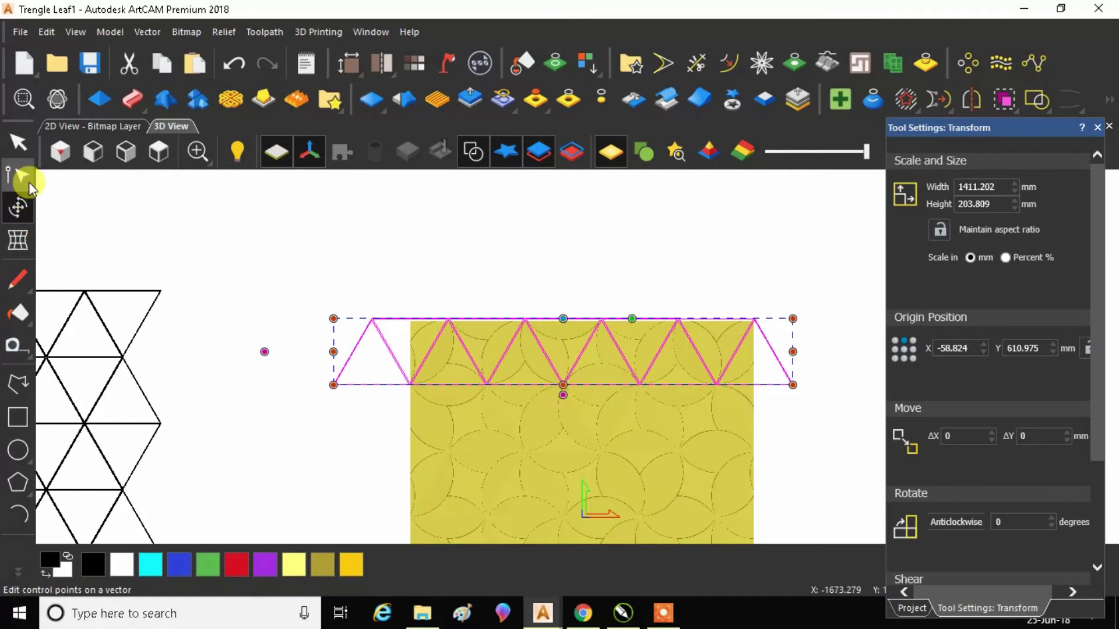
pyautogui.click(19, 144)
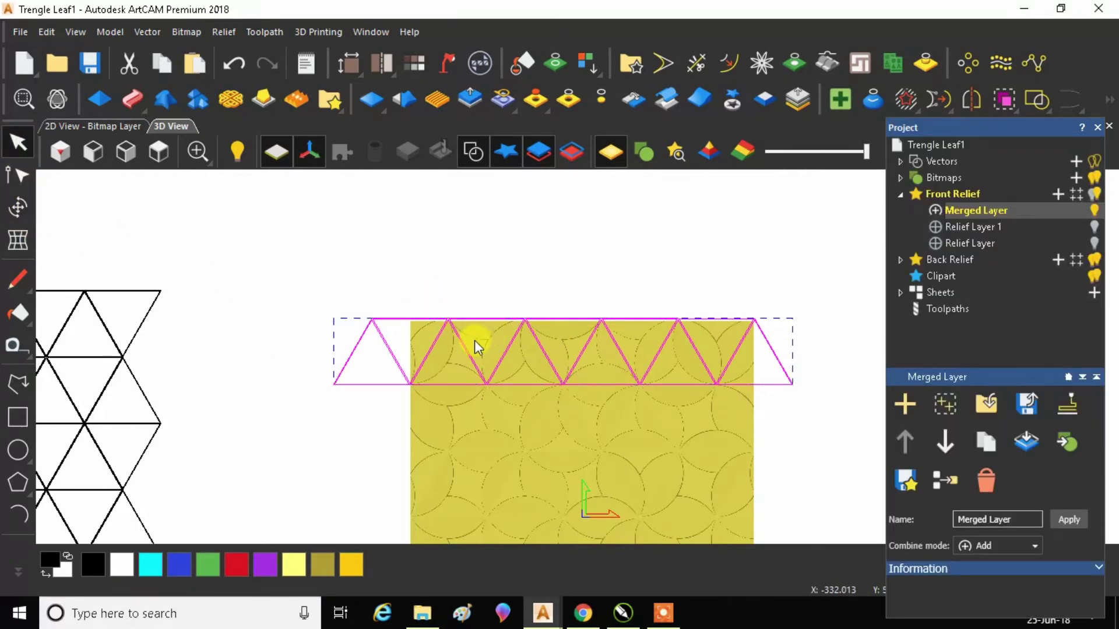
pyautogui.click(506, 265)
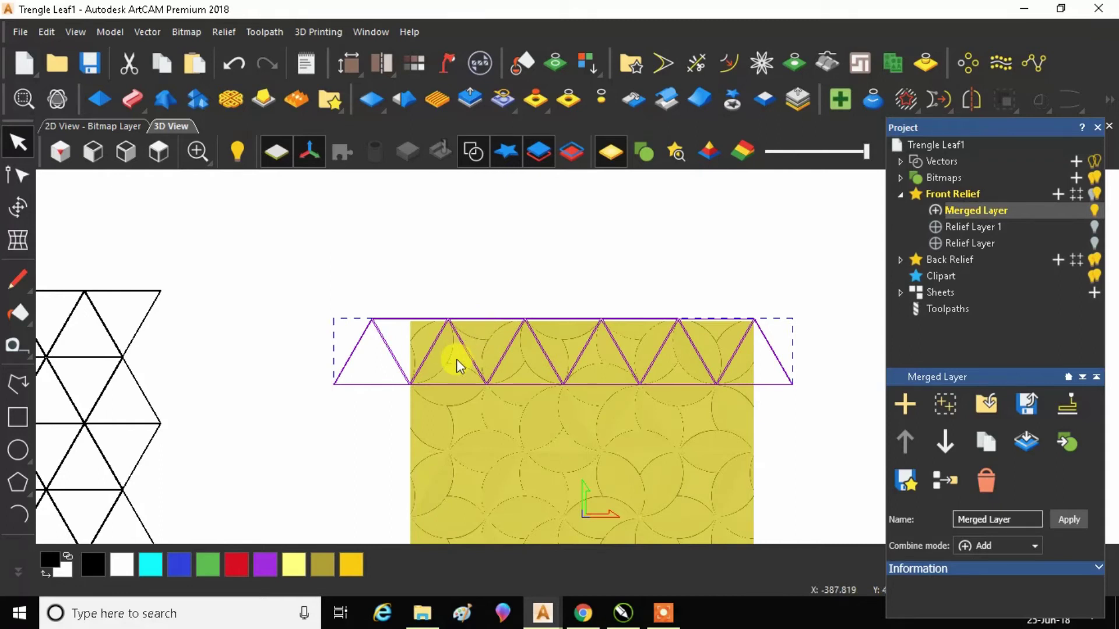
# Paste a copy of the triangle row and nudge it down below the original
pyautogui.hotkey('ctrl', 'v')
pyautogui.press('Down')
pyautogui.press('Down')
pyautogui.scroll(-2, 471, 393)
pyautogui.press('Down')
pyautogui.press('Down')
pyautogui.scroll(4, 475, 360)
pyautogui.press('Down')
pyautogui.press('Down')
pyautogui.press('Down')
pyautogui.press('Down')
pyautogui.press('Down')
pyautogui.press('Down')
pyautogui.press('Down')
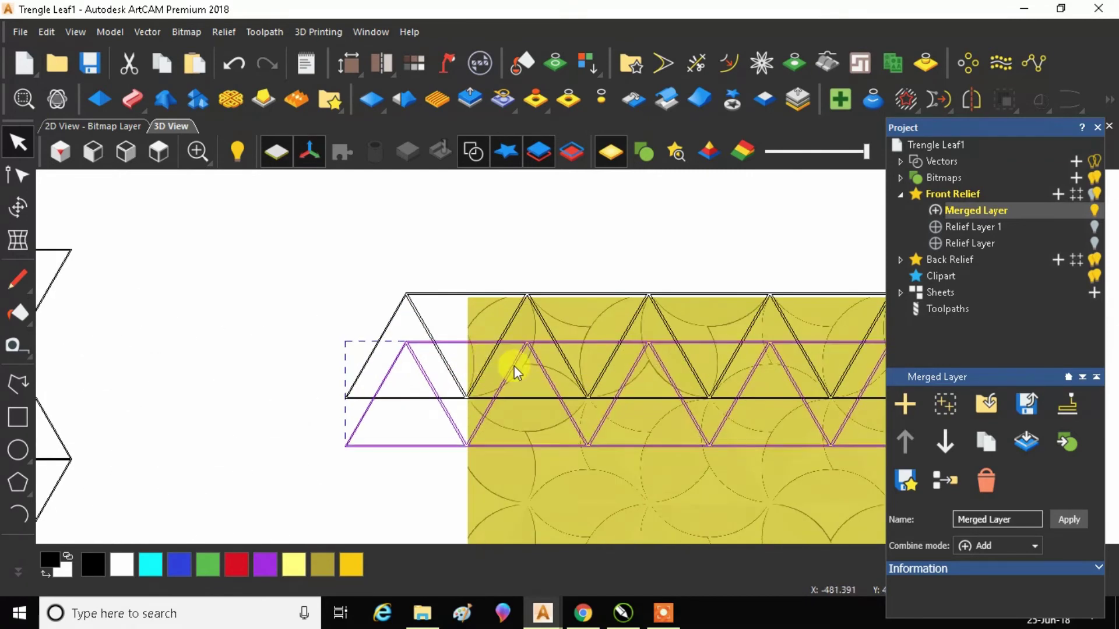
pyautogui.scroll(2, 581, 397)
pyautogui.press('Down')
pyautogui.press('Down')
pyautogui.press('Down')
pyautogui.press('Down')
pyautogui.moveTo(573, 400); pyautogui.dragTo(573, 400)
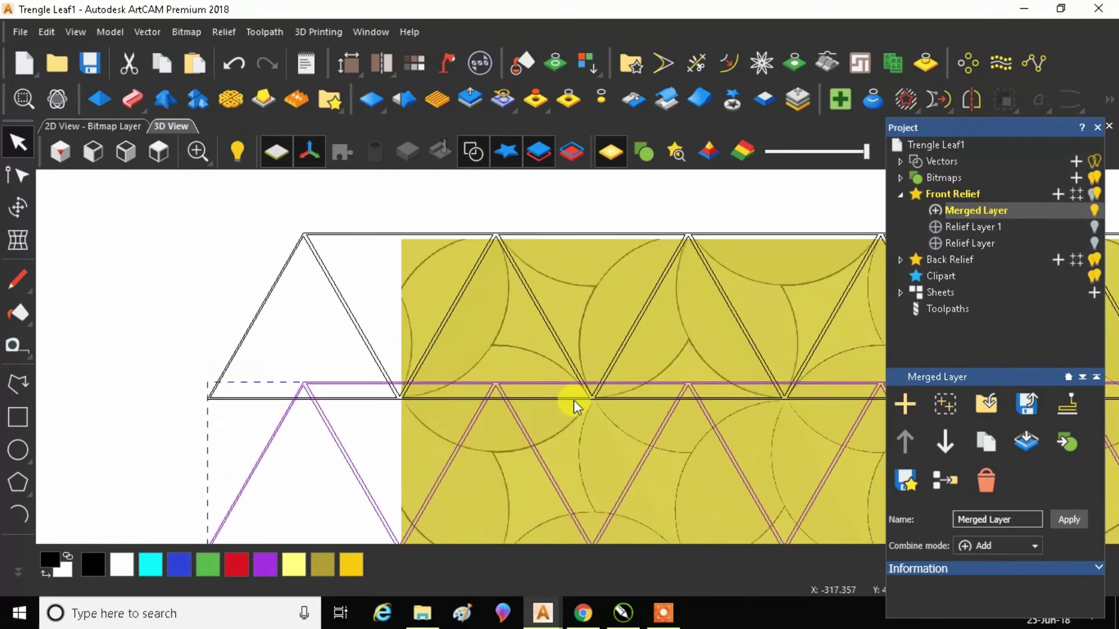
pyautogui.scroll(-2, 564, 403)
pyautogui.scroll(-1, 434, 317)
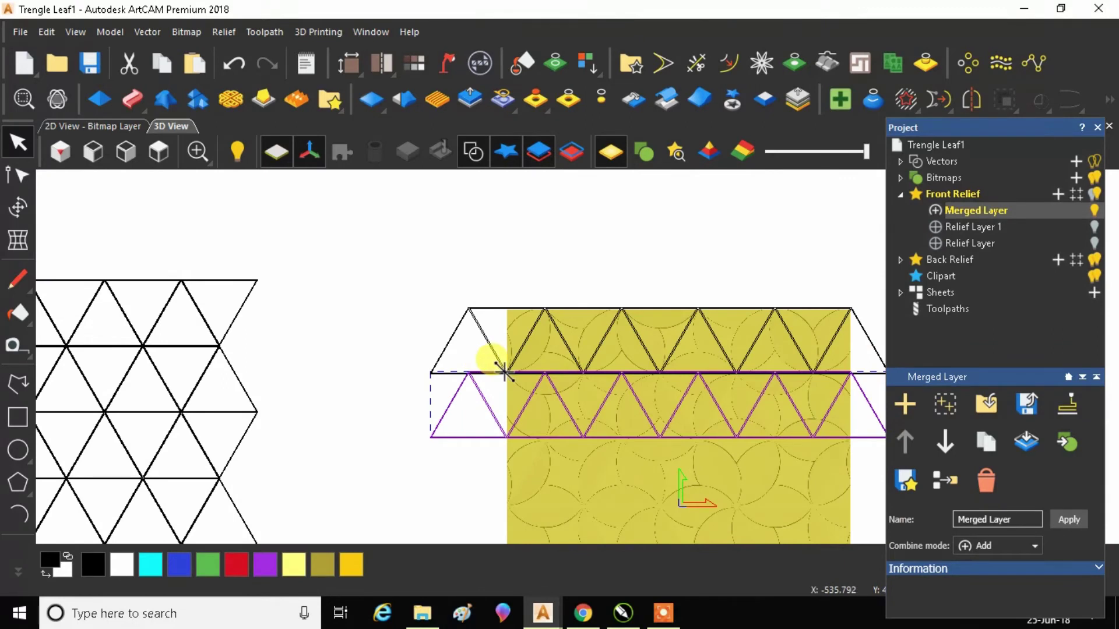
# Try an 18° rotation on the copied row, then cancel it
pyautogui.click(22, 207)
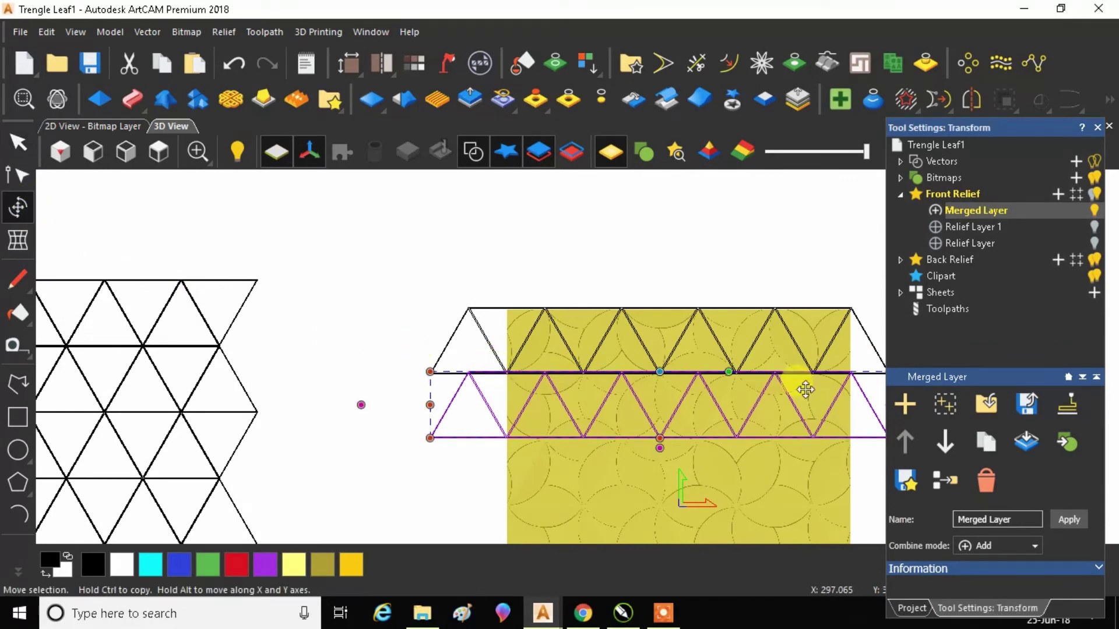
pyautogui.scroll(-3, 1084, 309)
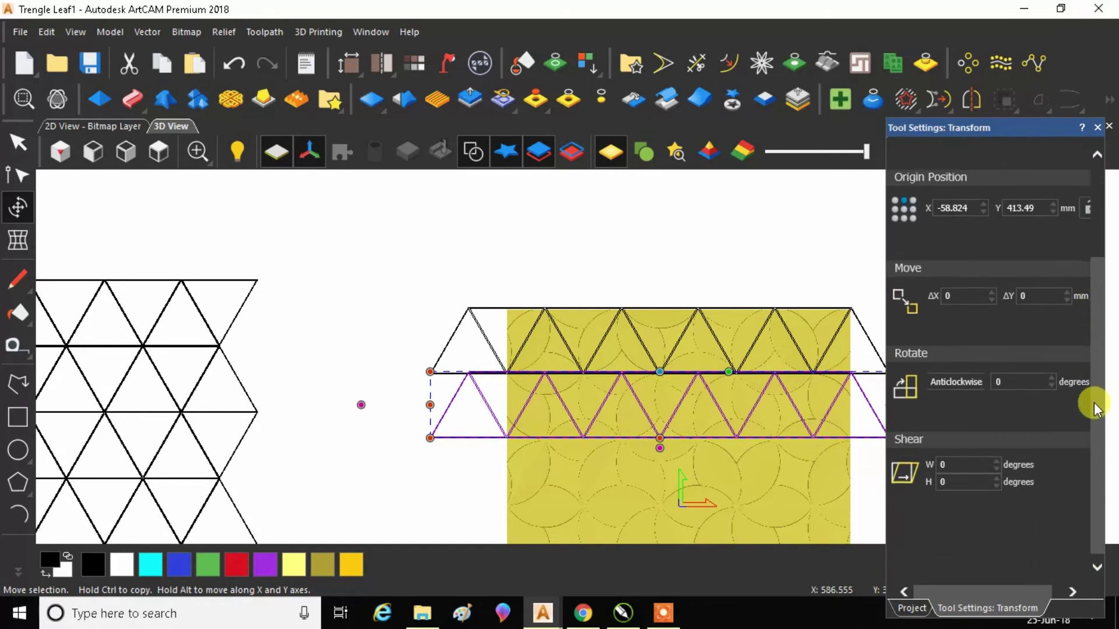
pyautogui.click(1016, 376)
pyautogui.write('18')
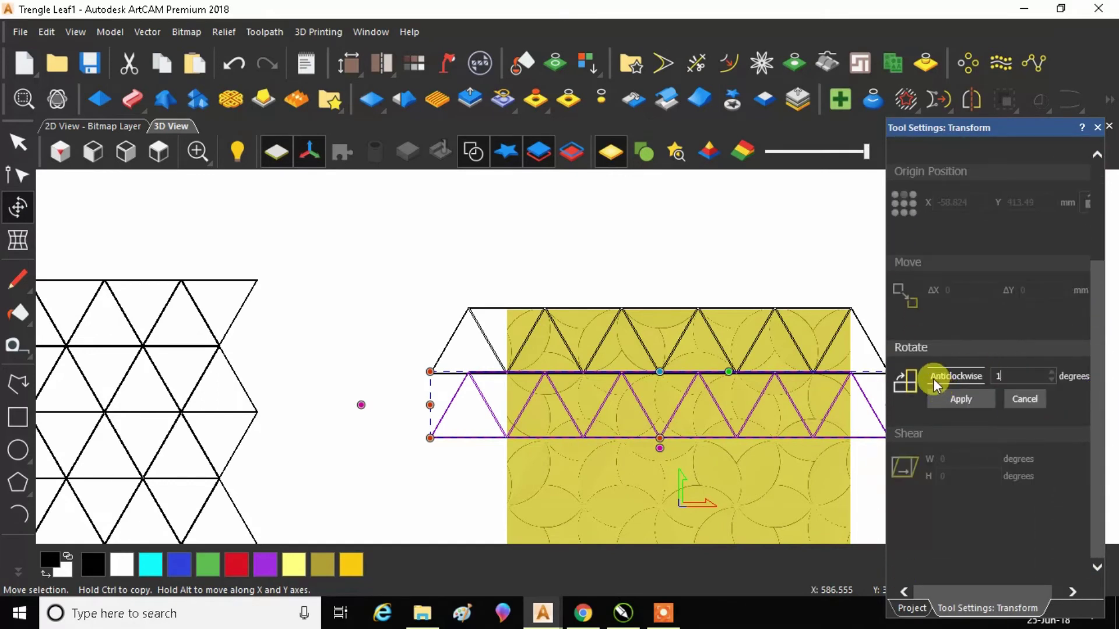
pyautogui.click(953, 398)
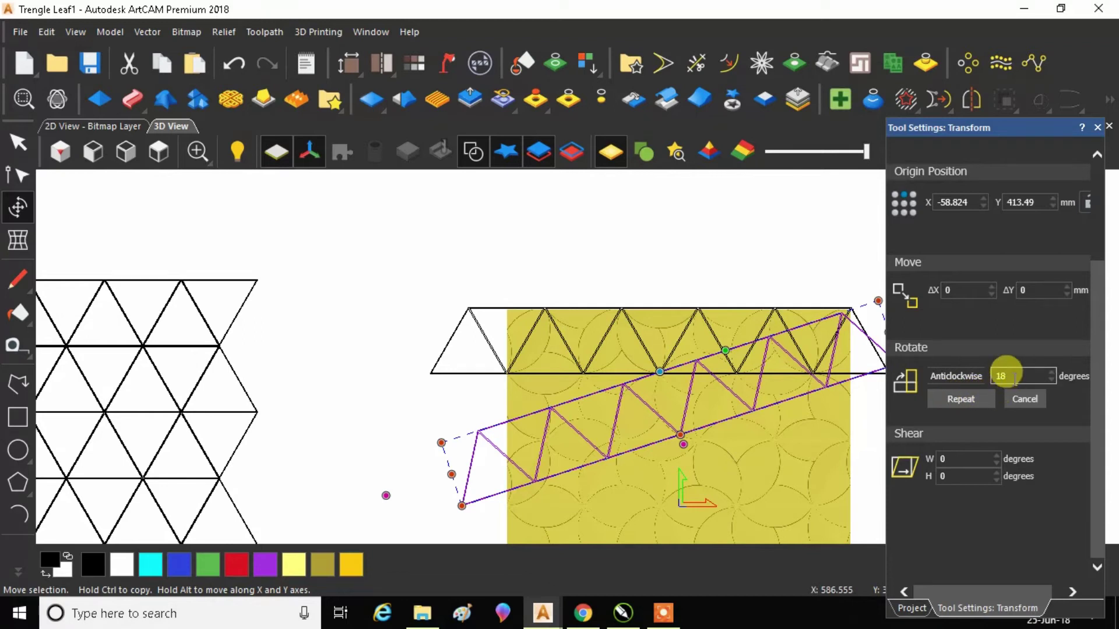
pyautogui.press('Escape')
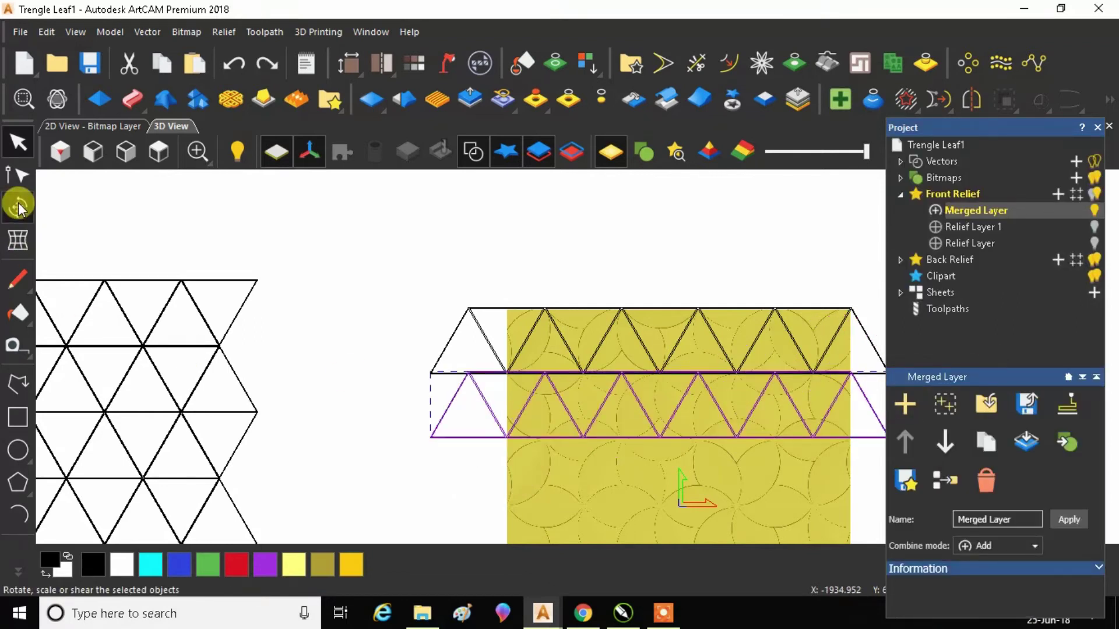
# Rotate the copied row 180° anticlockwise and return to selection mode
pyautogui.click(18, 207)
pyautogui.scroll(-4, 984, 408)
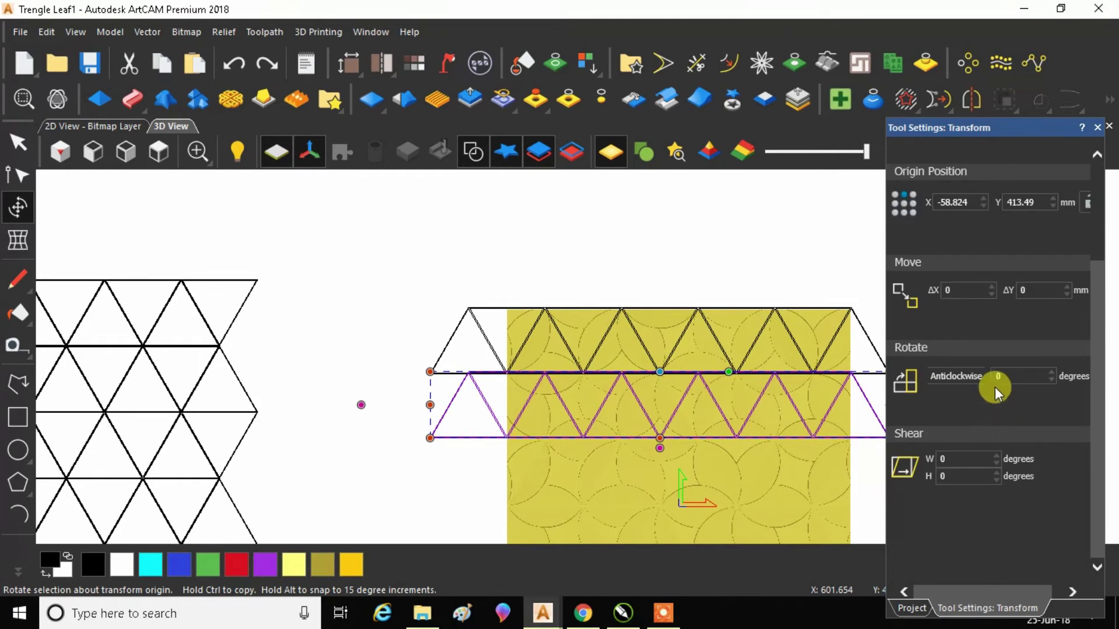
pyautogui.doubleClick(994, 386)
pyautogui.write('180')
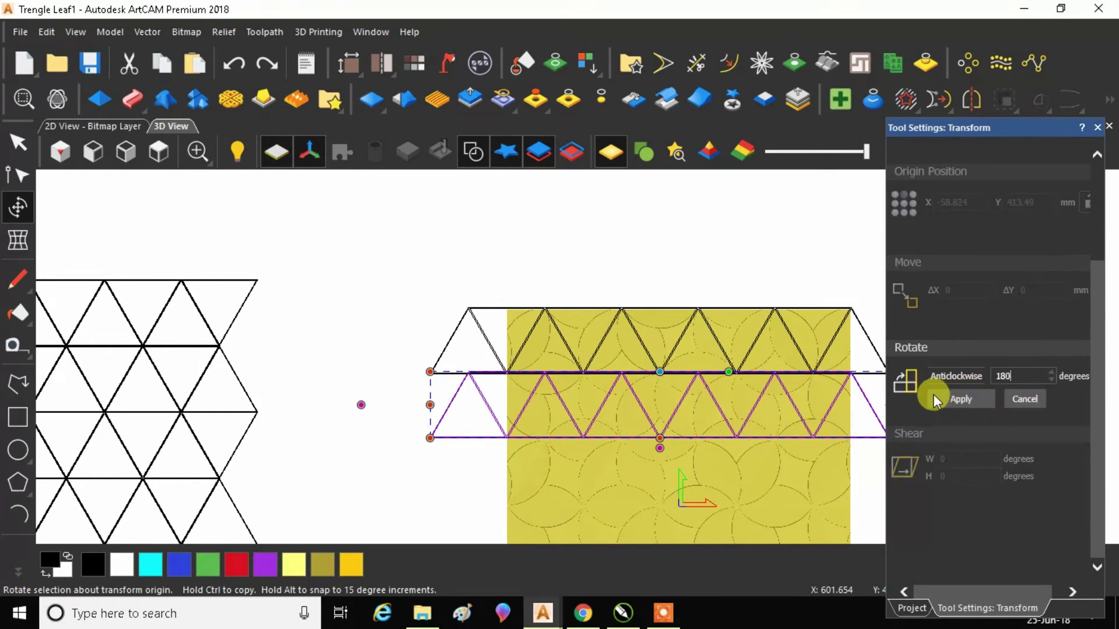
pyautogui.click(932, 394)
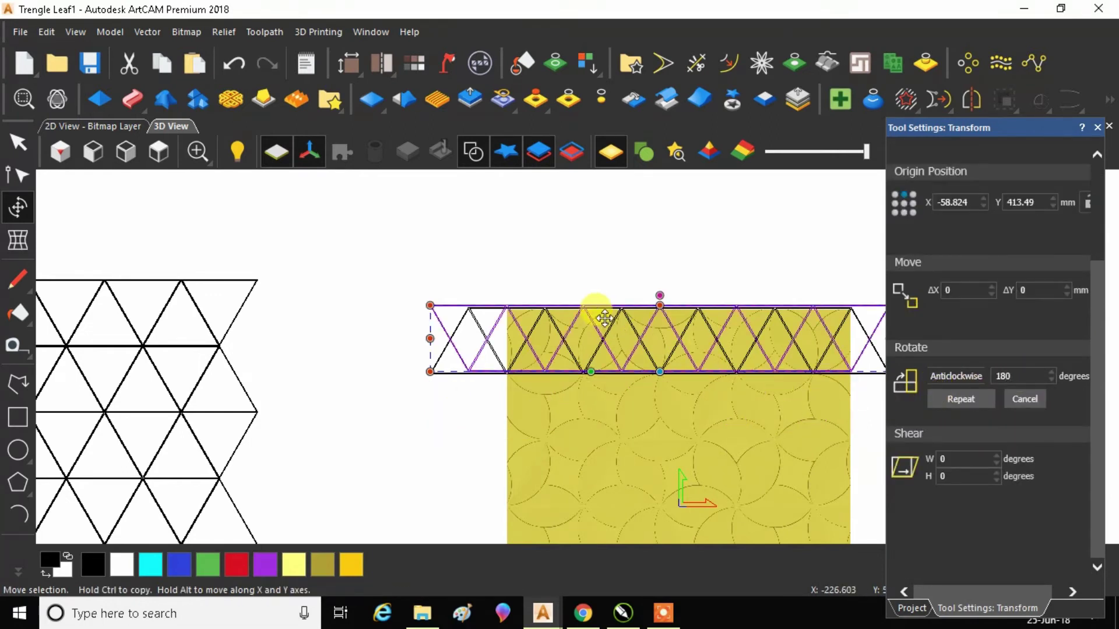
pyautogui.click(16, 140)
# Move the flipped row beneath the black triangles to form a two-row band
pyautogui.moveTo(583, 310); pyautogui.dragTo(565, 368)
pyautogui.scroll(-2, 559, 389)
pyautogui.scroll(3, 565, 369)
pyautogui.scroll(5, 565, 369)
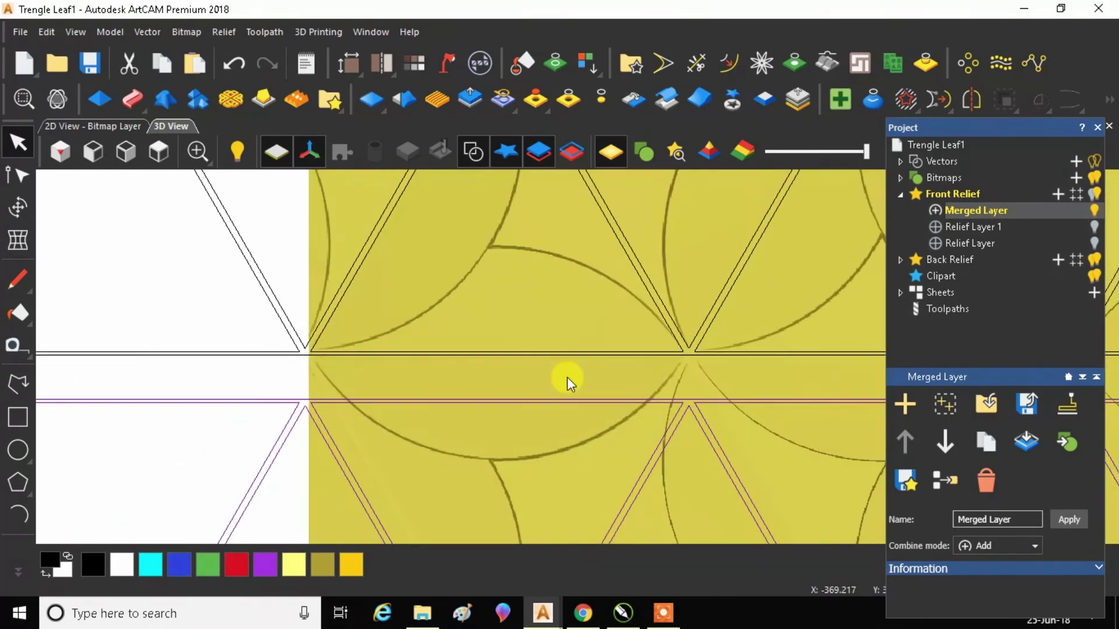
pyautogui.scroll(4, 740, 361)
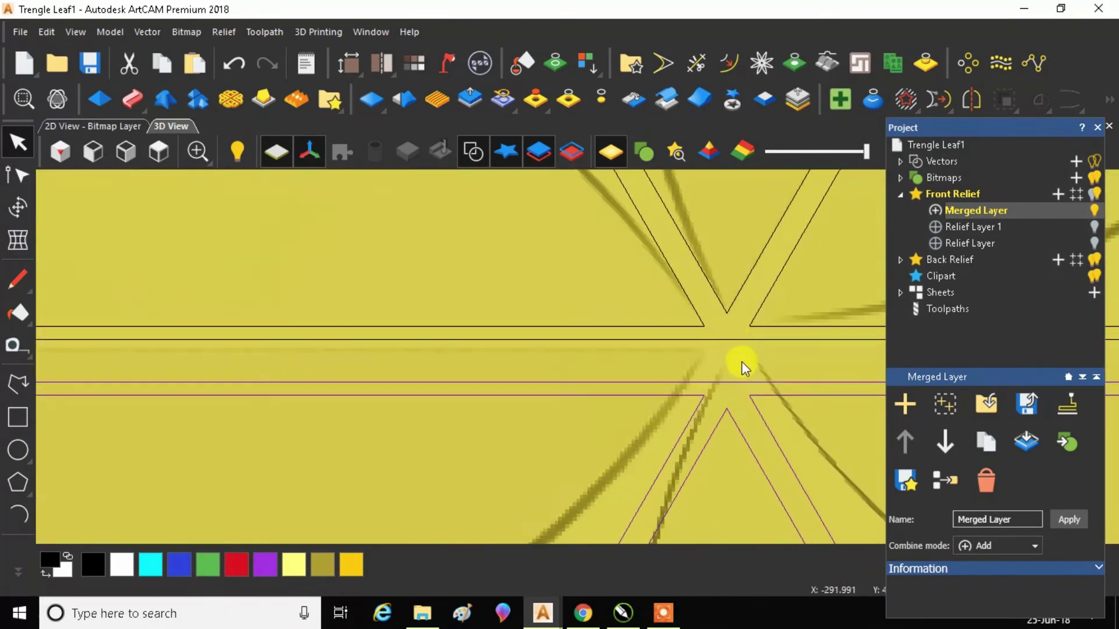
pyautogui.scroll(5, 732, 338)
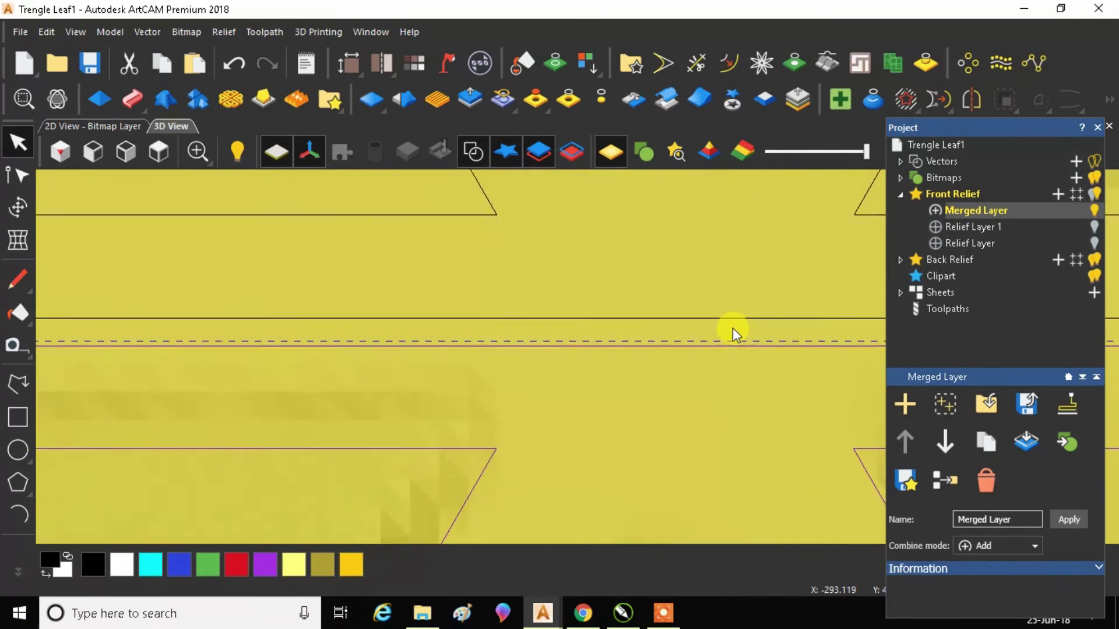
pyautogui.scroll(6, 733, 328)
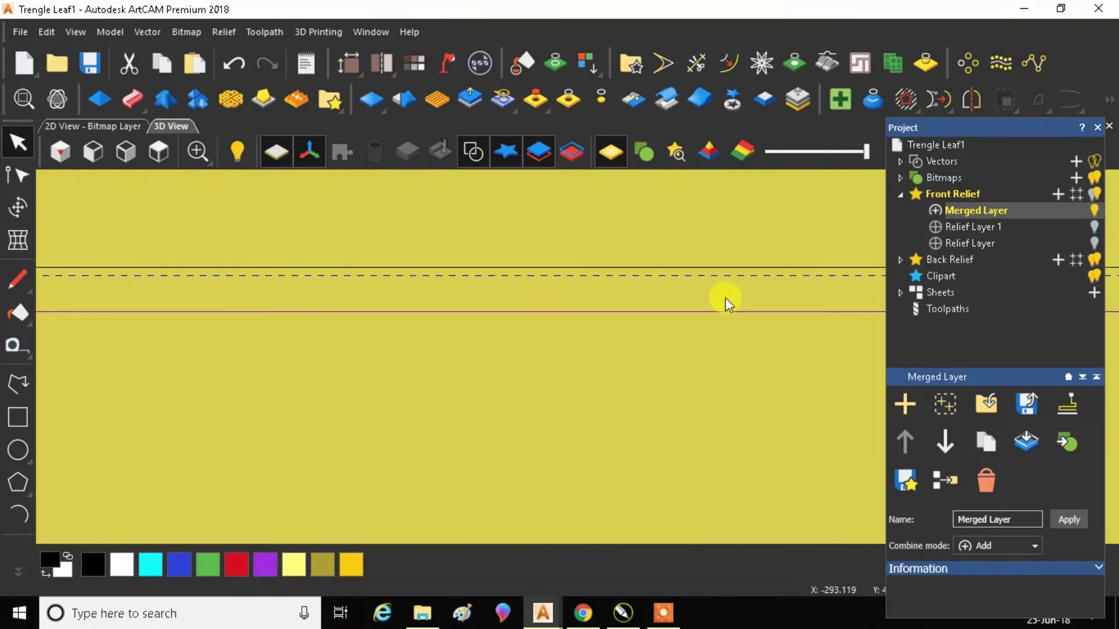
pyautogui.scroll(-5, 725, 278)
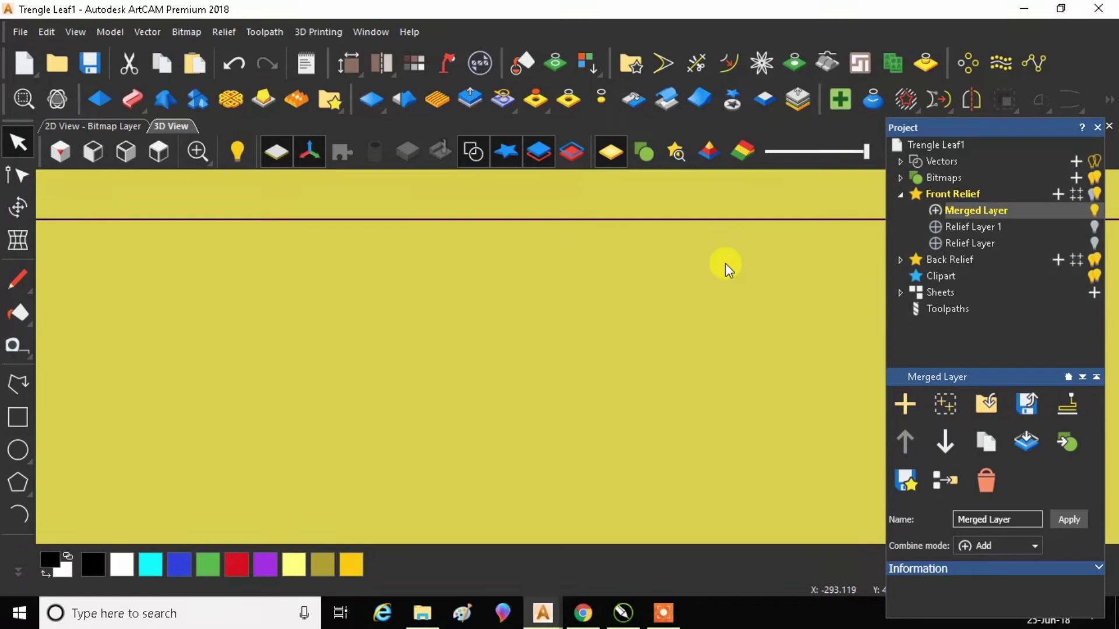
pyautogui.scroll(-5, 712, 224)
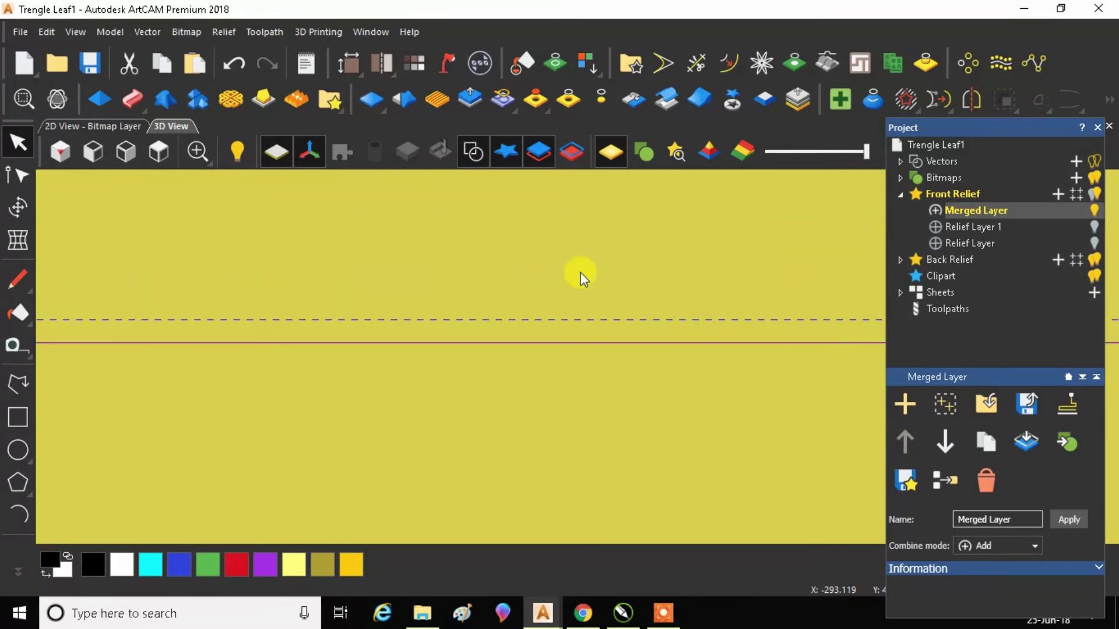
pyautogui.scroll(-10, 536, 278)
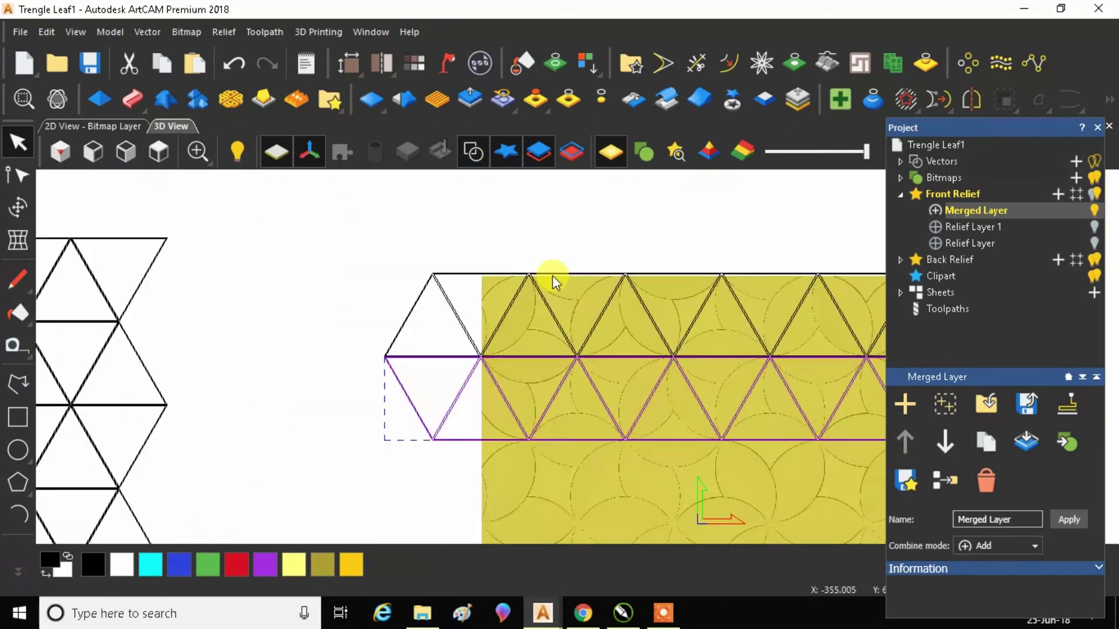
# Box-select the right-hand triangle strip and weld its vectors together
pyautogui.click(501, 250)
pyautogui.moveTo(490, 270); pyautogui.dragTo(741, 415)
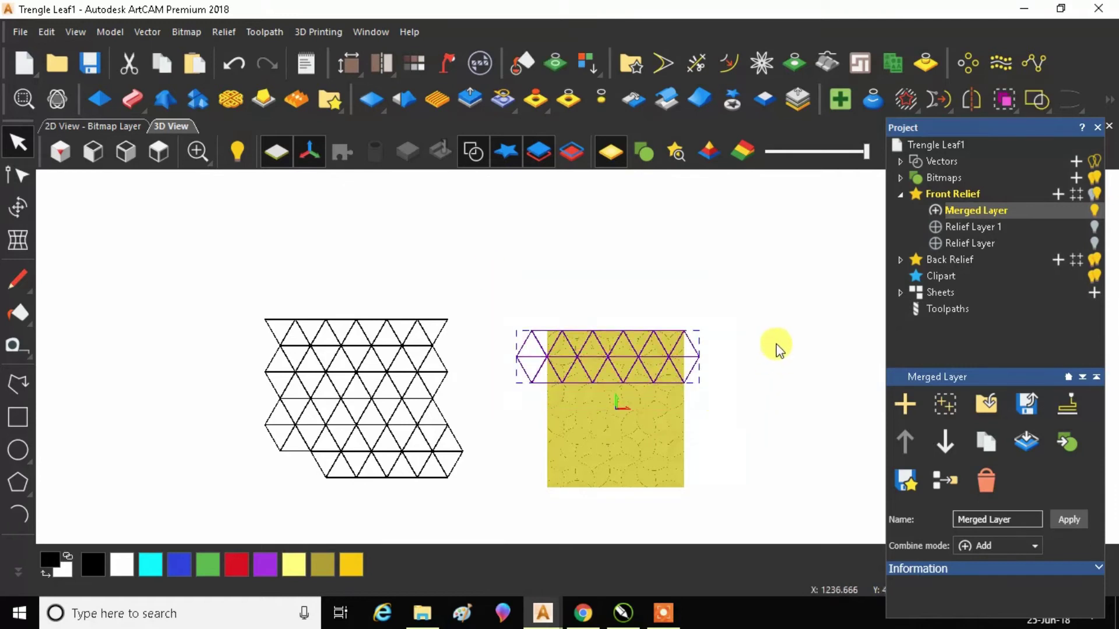
pyautogui.click(1033, 104)
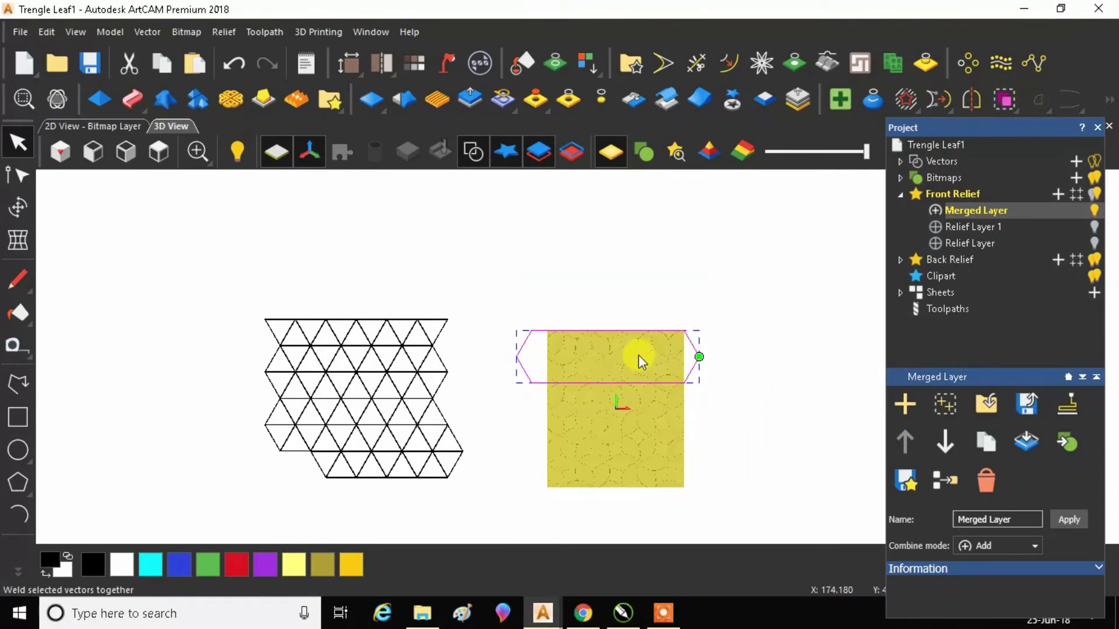
pyautogui.click(604, 287)
# Marquee-select the whole triangle strip lying over the relief
pyautogui.scroll(8, 579, 354)
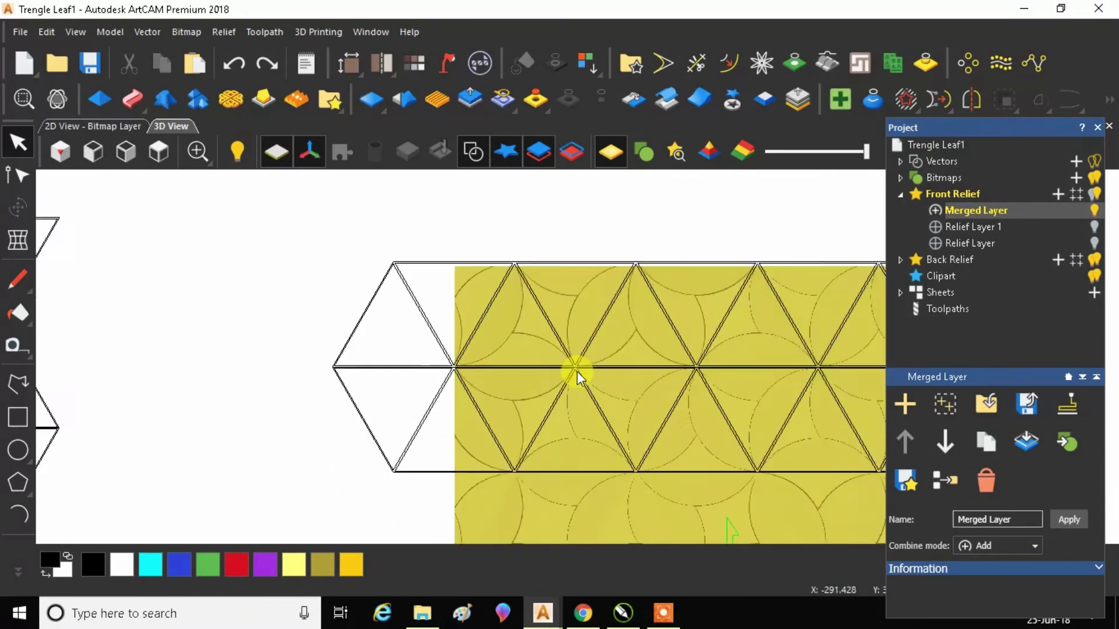
pyautogui.click(574, 364)
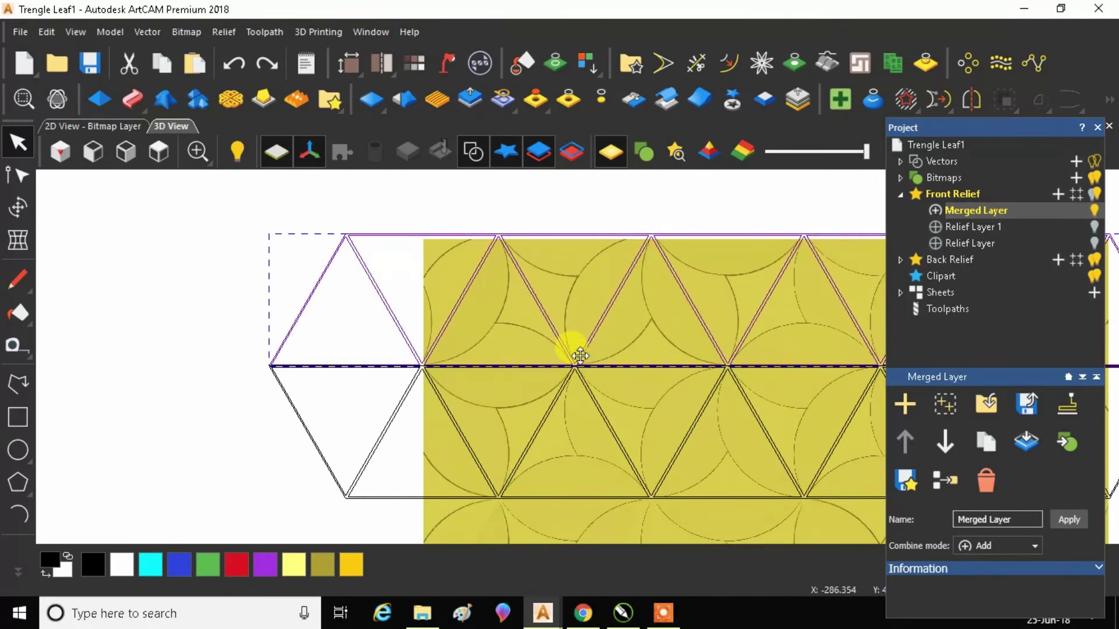
pyautogui.click(388, 424)
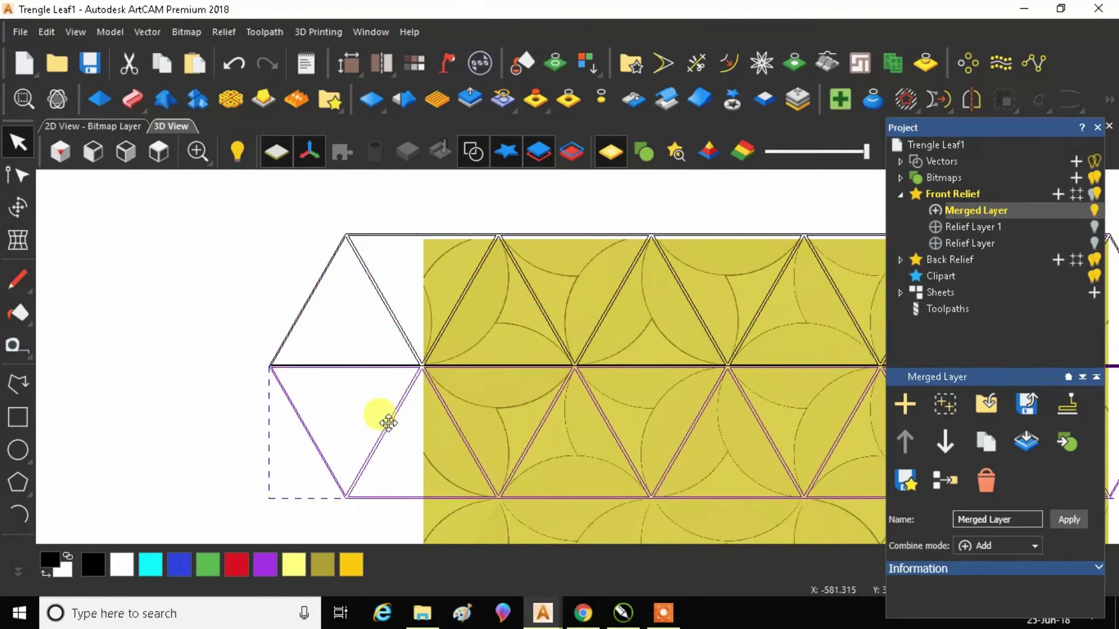
pyautogui.scroll(-5, 350, 387)
pyautogui.click(398, 348)
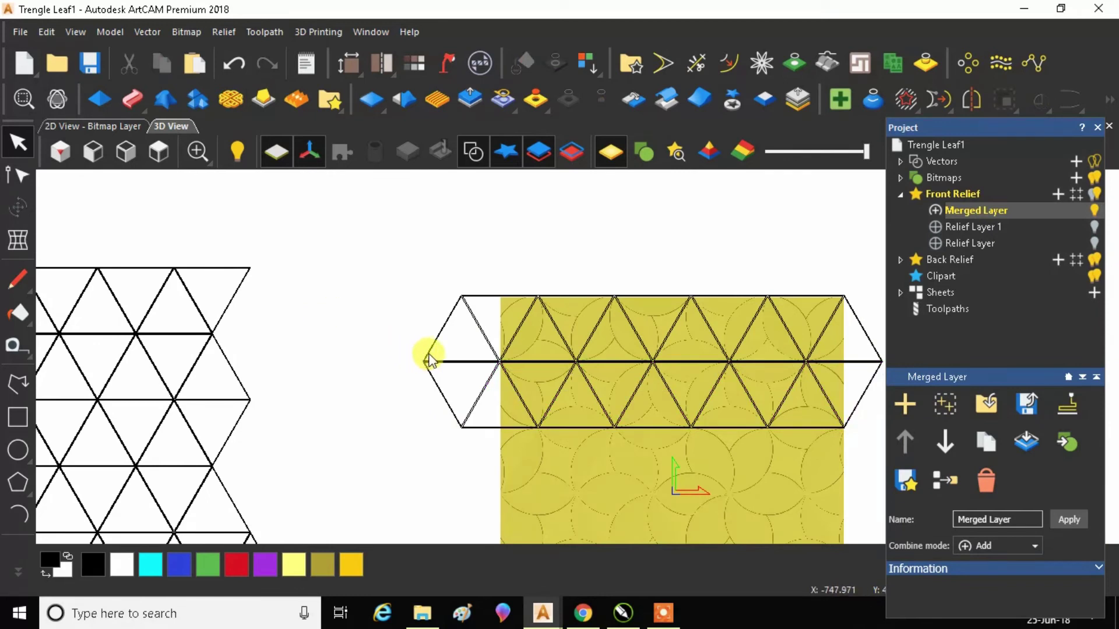
pyautogui.scroll(5, 429, 359)
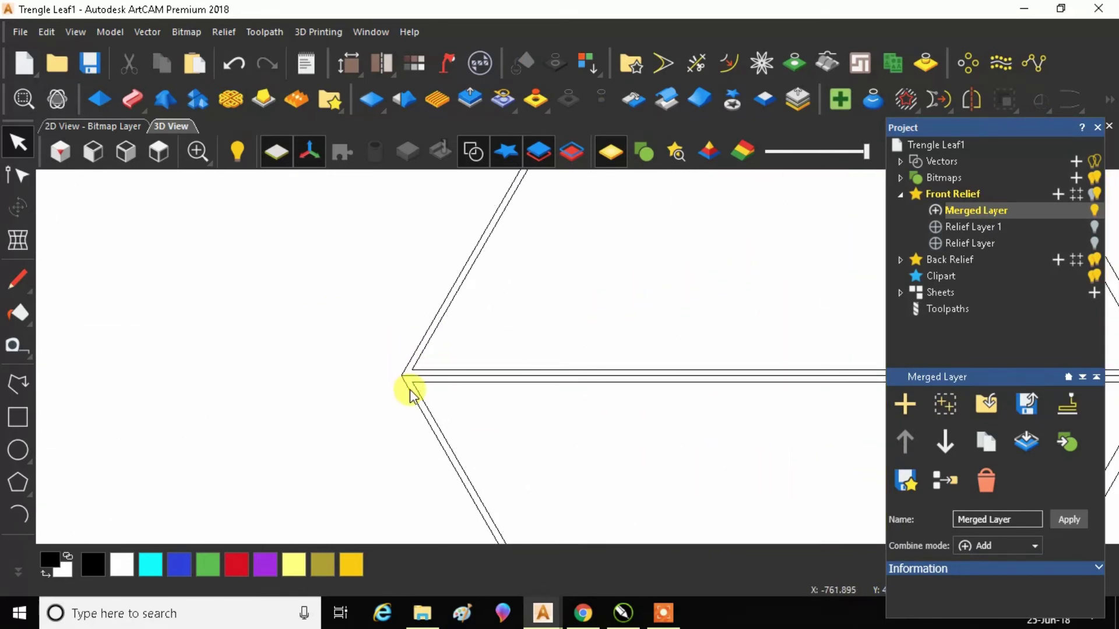
pyautogui.click(409, 387)
pyautogui.scroll(-5, 407, 352)
pyautogui.moveTo(450, 275); pyautogui.dragTo(733, 418)
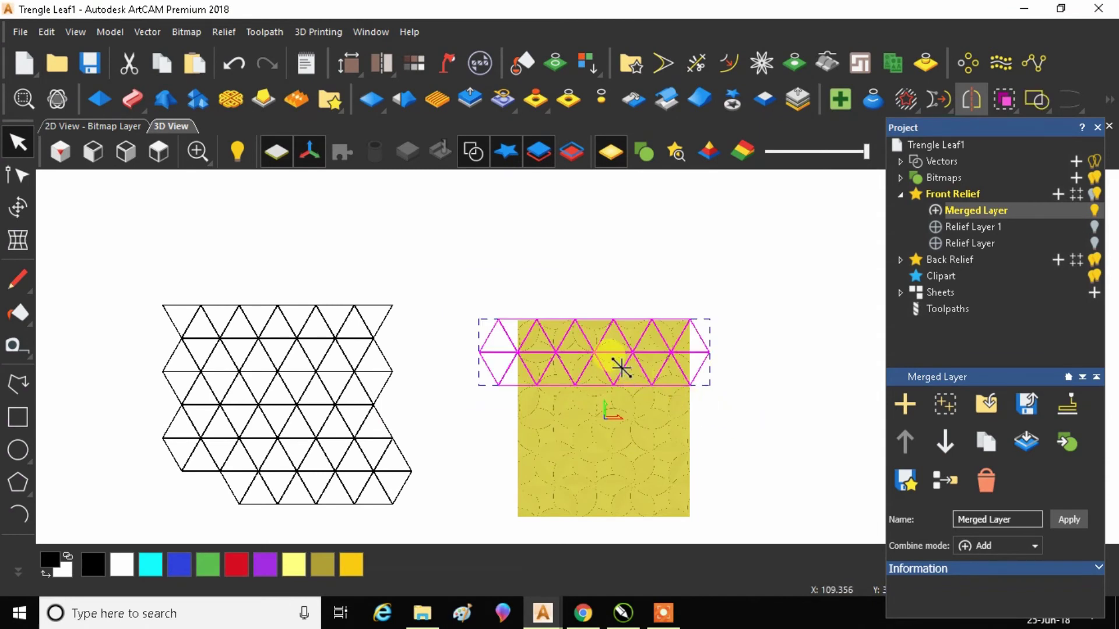
# Paste a copy of the strip and nudge it until its edges meet the first strip
pyautogui.scroll(2, 621, 367)
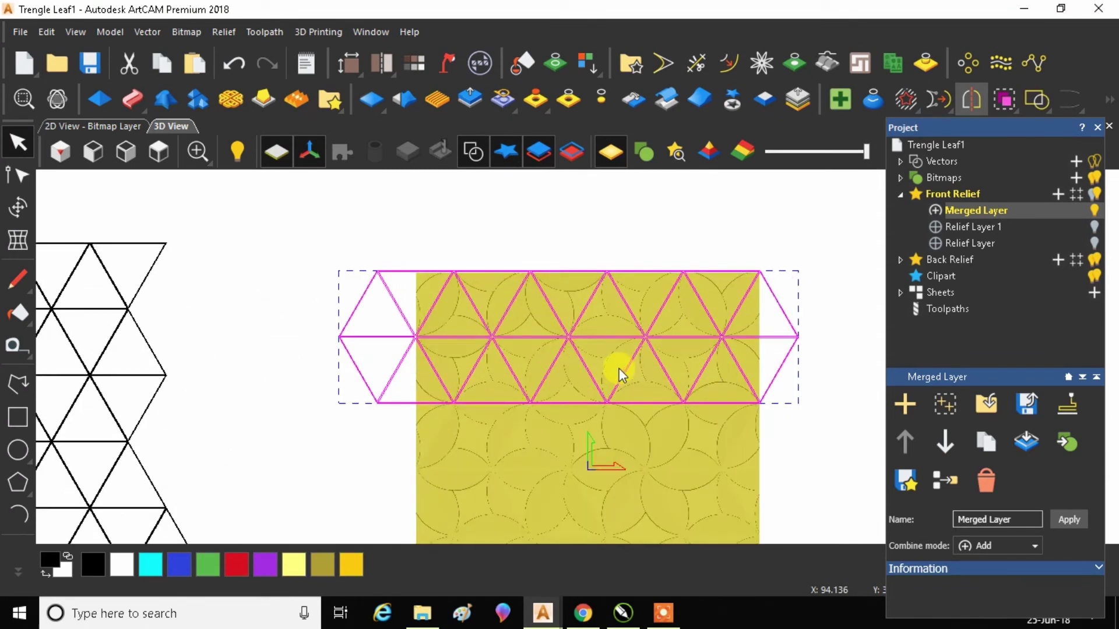
pyautogui.hotkey('ctrl', 'v')
pyautogui.press('Down')
pyautogui.scroll(-2, 571, 428)
pyautogui.press('Down')
pyautogui.press('Down')
pyautogui.press('Down')
pyautogui.press('Down')
pyautogui.press('Down')
pyautogui.scroll(2, 554, 383)
pyautogui.scroll(-4, 557, 381)
pyautogui.press('Down')
pyautogui.press('Down')
pyautogui.press('Down')
pyautogui.press('Down')
pyautogui.press('Down')
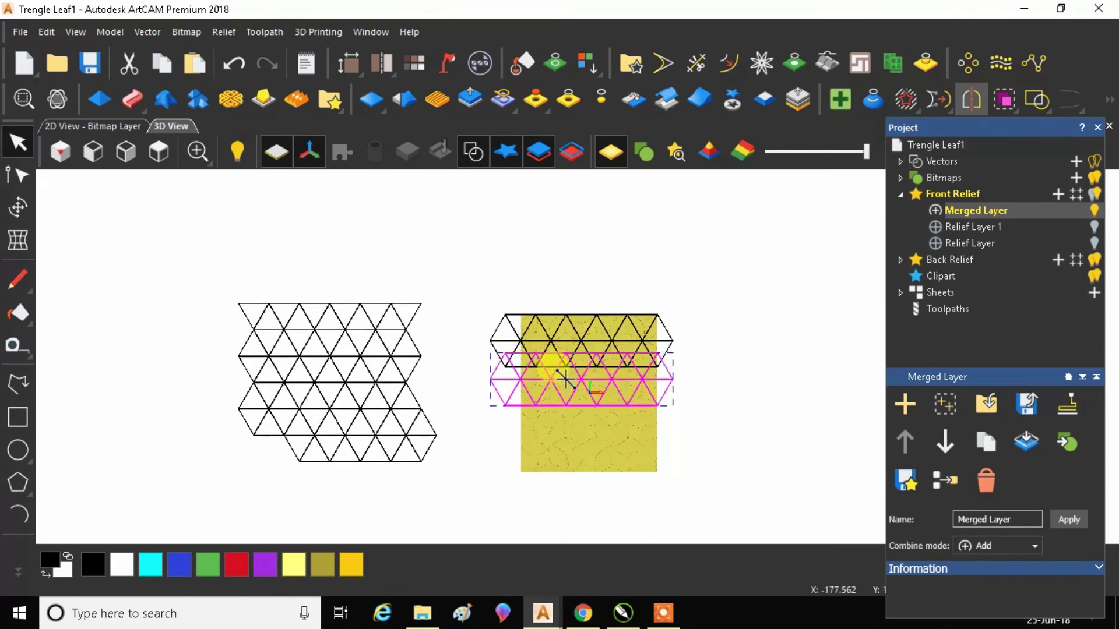
pyautogui.scroll(3, 568, 372)
pyautogui.press('Down')
pyautogui.scroll(3, 569, 356)
pyautogui.scroll(6, 595, 369)
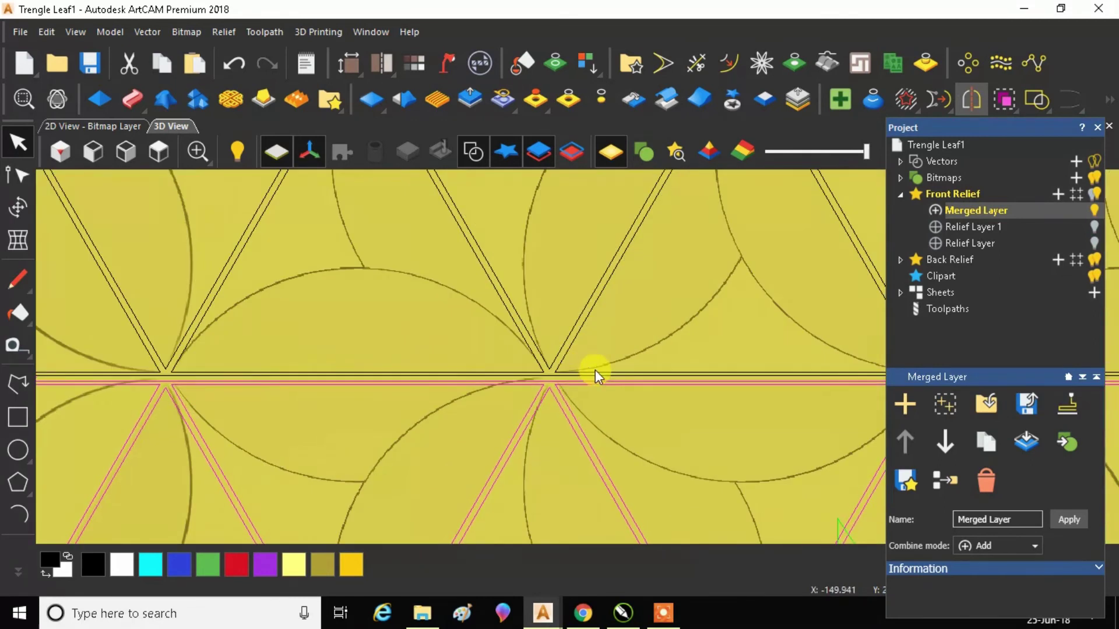
pyautogui.scroll(8, 593, 381)
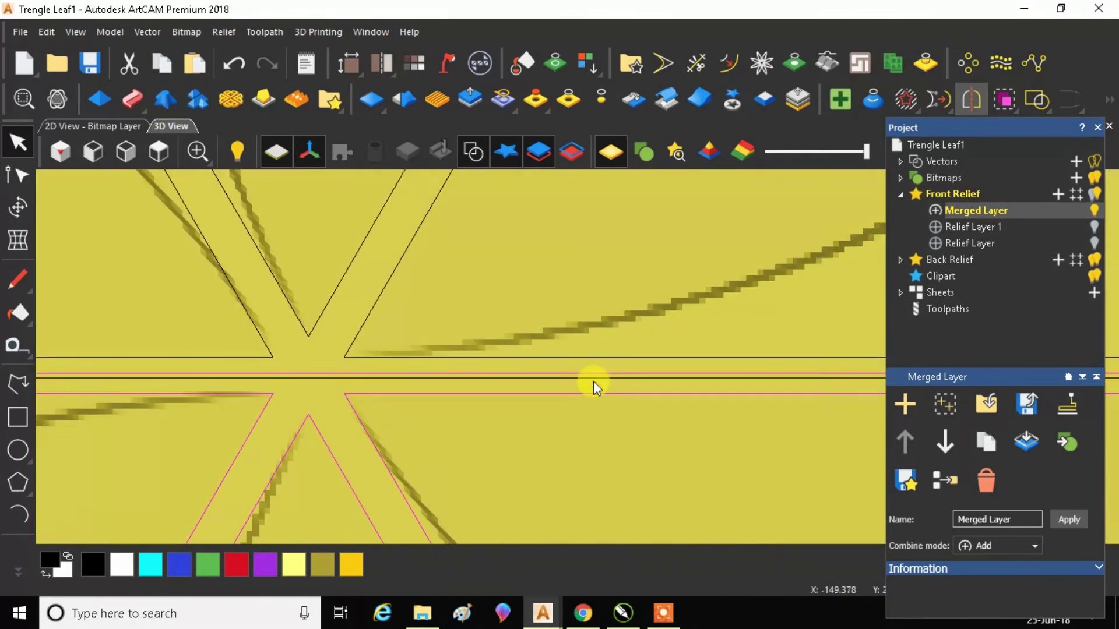
pyautogui.press('Up')
pyautogui.press('Up')
pyautogui.press('Up')
pyautogui.press('Up')
pyautogui.press('Up')
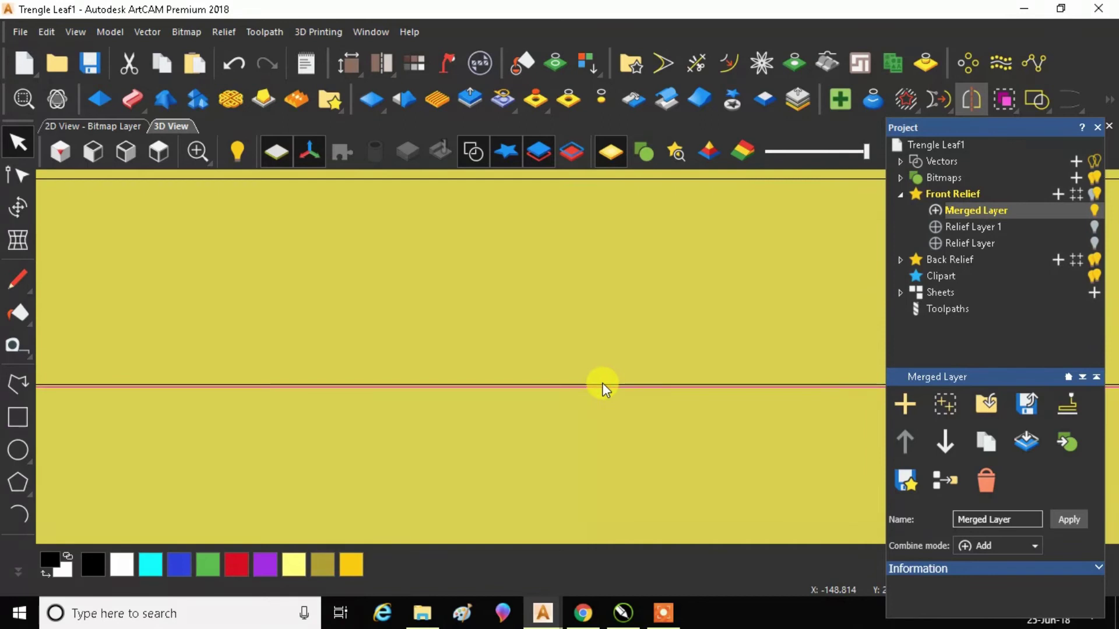
pyautogui.scroll(3, 603, 383)
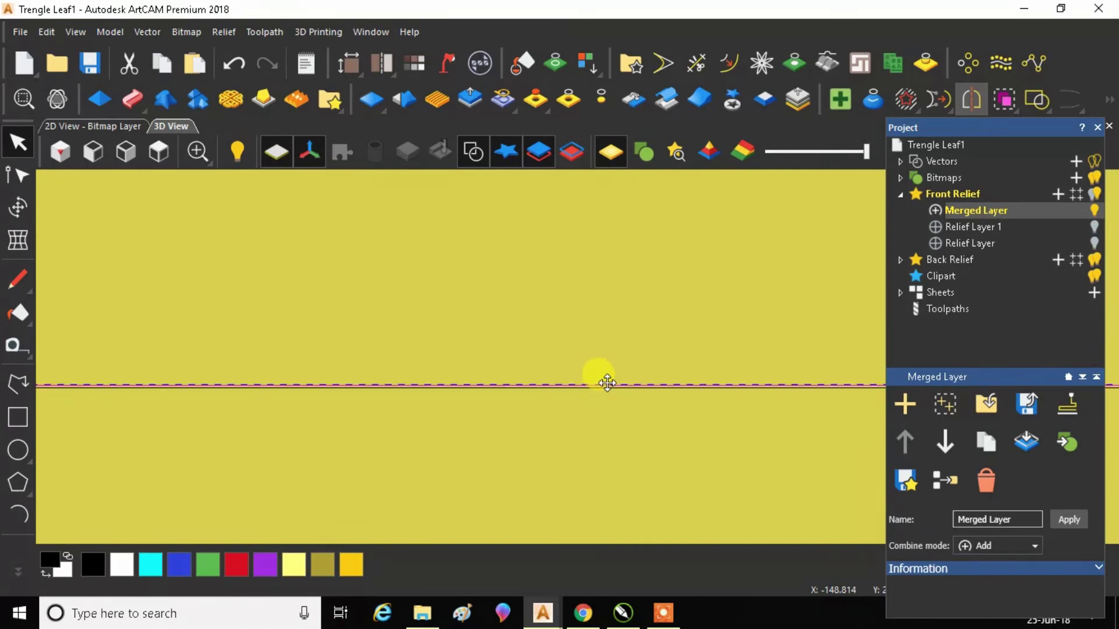
pyautogui.scroll(-10, 607, 383)
# Weld the lower-left and upper-left diagonal vectors where the strips meet
pyautogui.click(449, 332)
pyautogui.scroll(8, 513, 361)
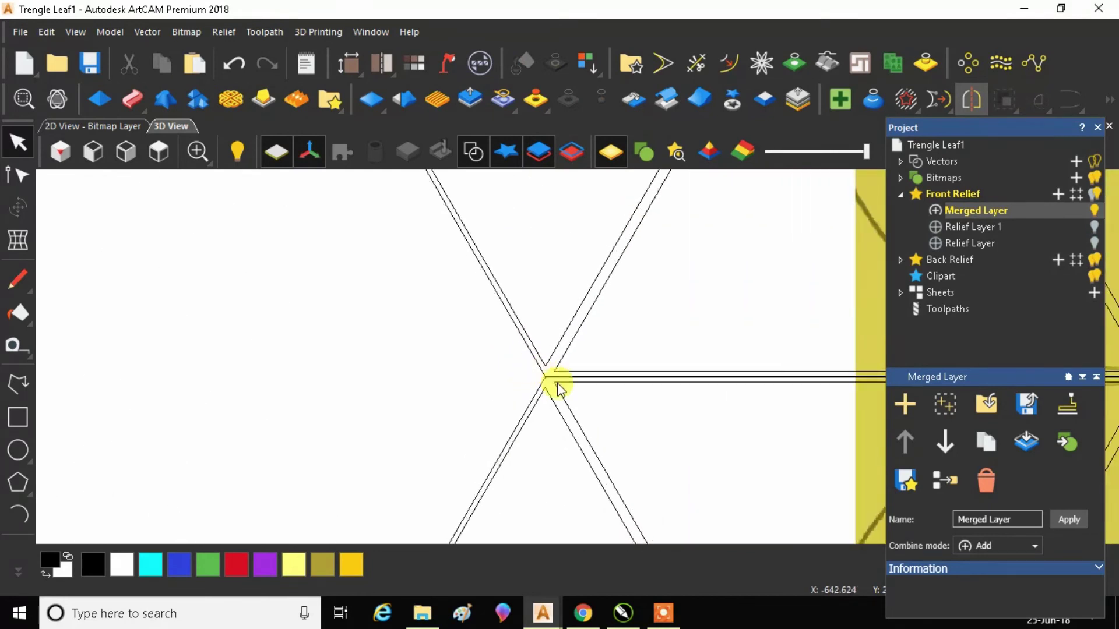
pyautogui.click(540, 385)
pyautogui.keyDown('shift'); pyautogui.click(537, 363); pyautogui.keyUp('shift')
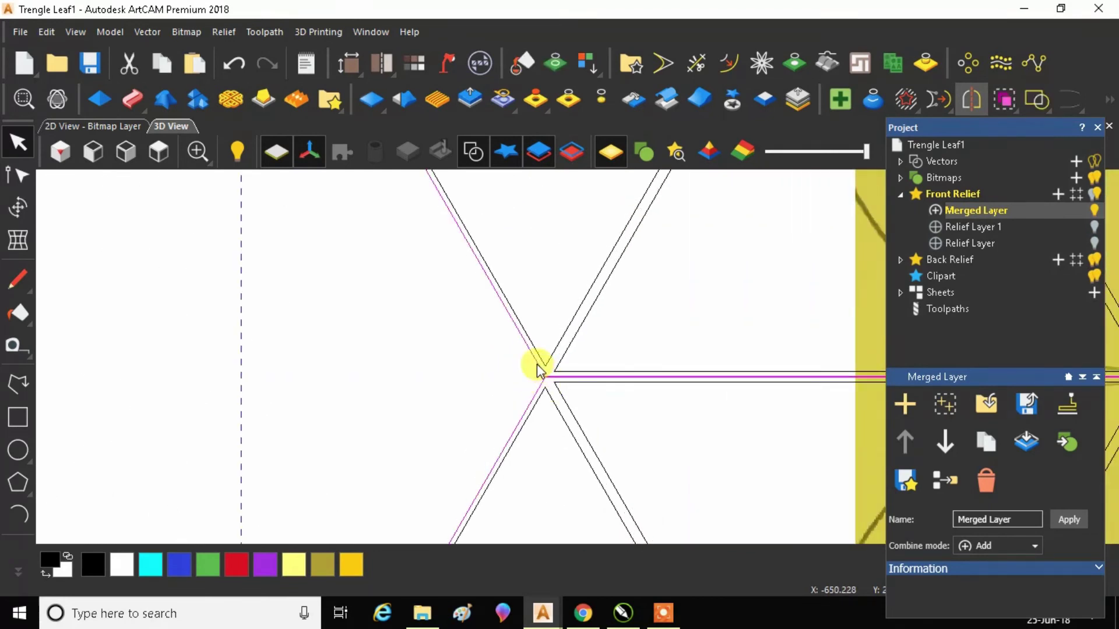
pyautogui.click(1036, 93)
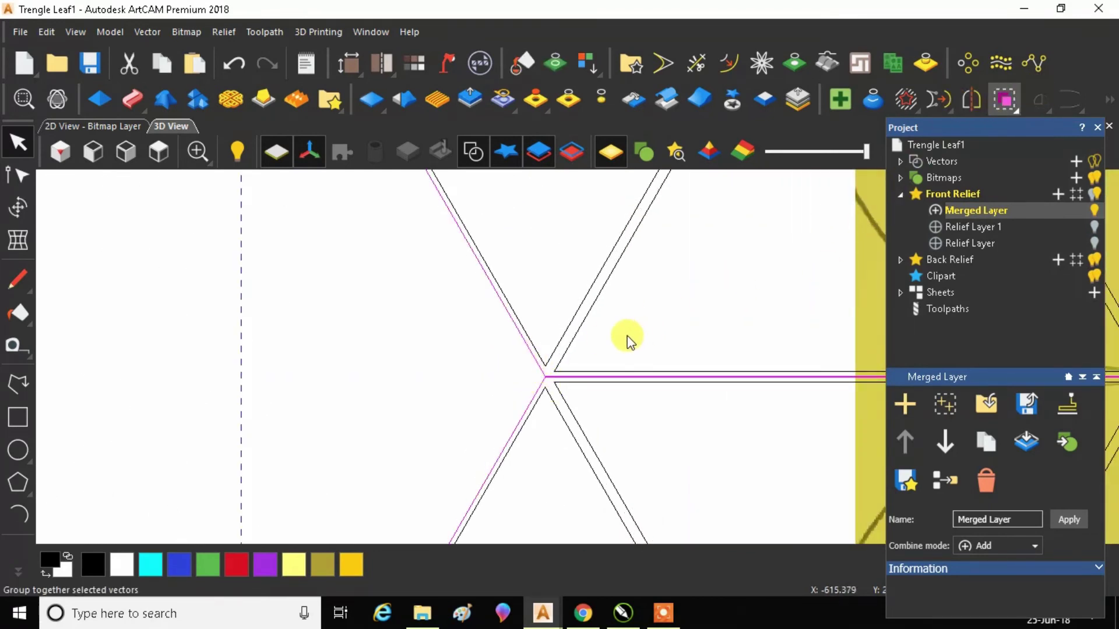
pyautogui.click(487, 361)
# Weld the outer lower vector with the upper-left arm into one vector
pyautogui.scroll(3, 548, 396)
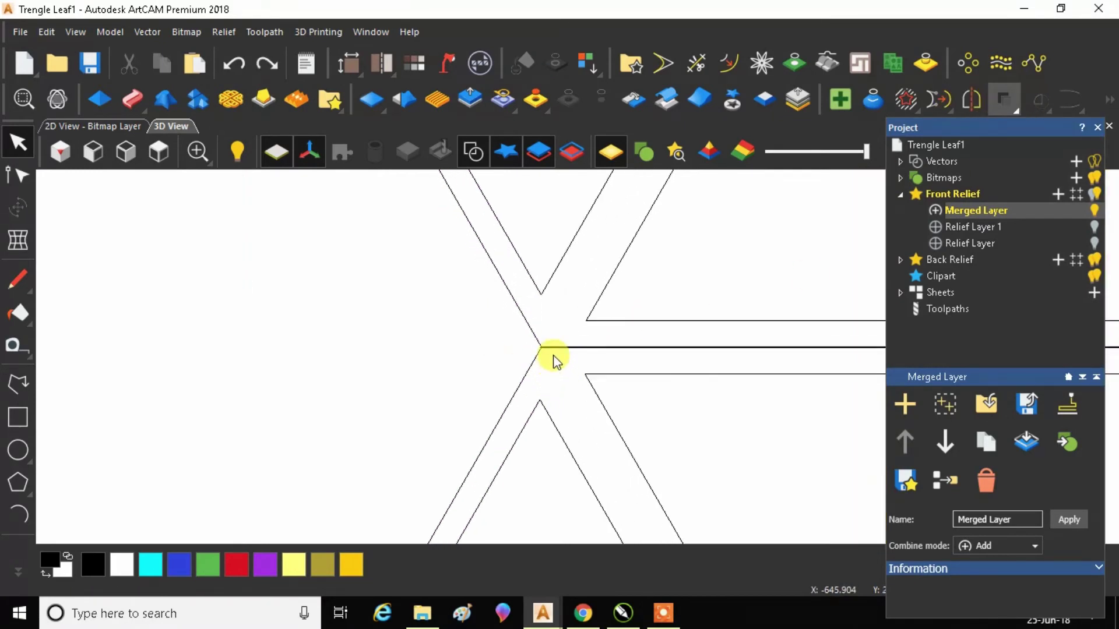
pyautogui.scroll(-3, 529, 351)
pyautogui.click(479, 365)
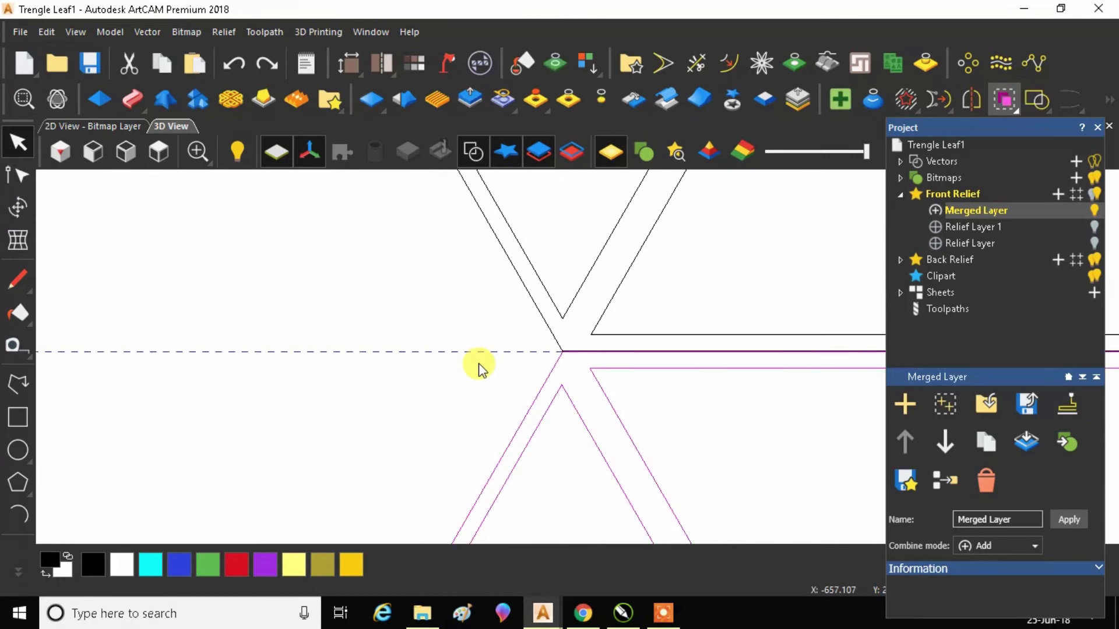
pyautogui.scroll(4, 589, 376)
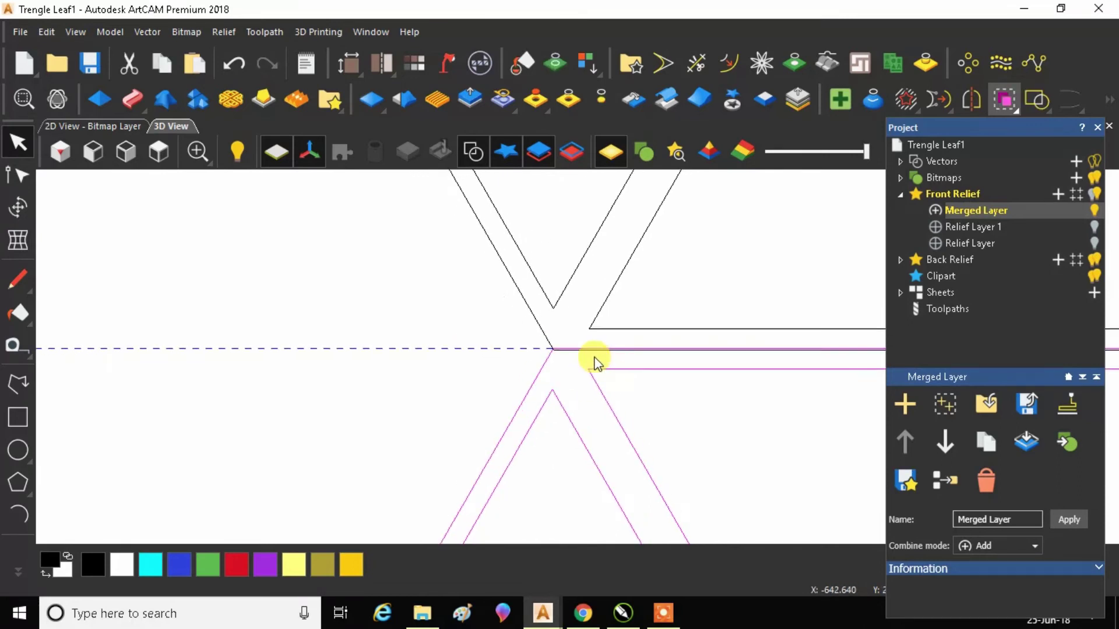
pyautogui.click(495, 340)
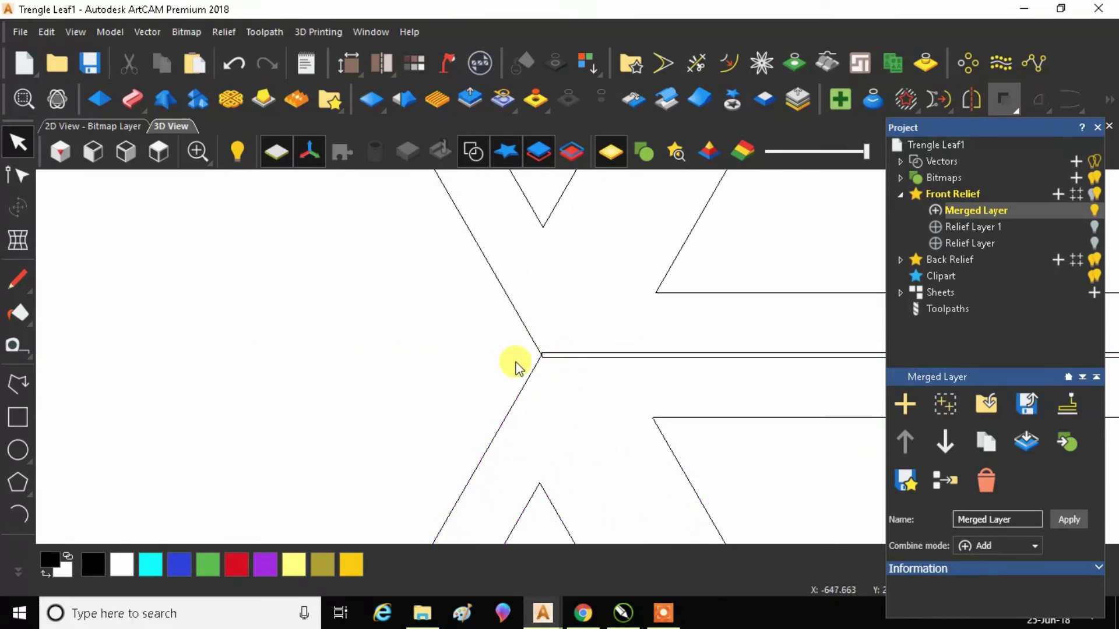
pyautogui.click(529, 375)
pyautogui.keyDown('shift'); pyautogui.click(531, 331); pyautogui.keyUp('shift')
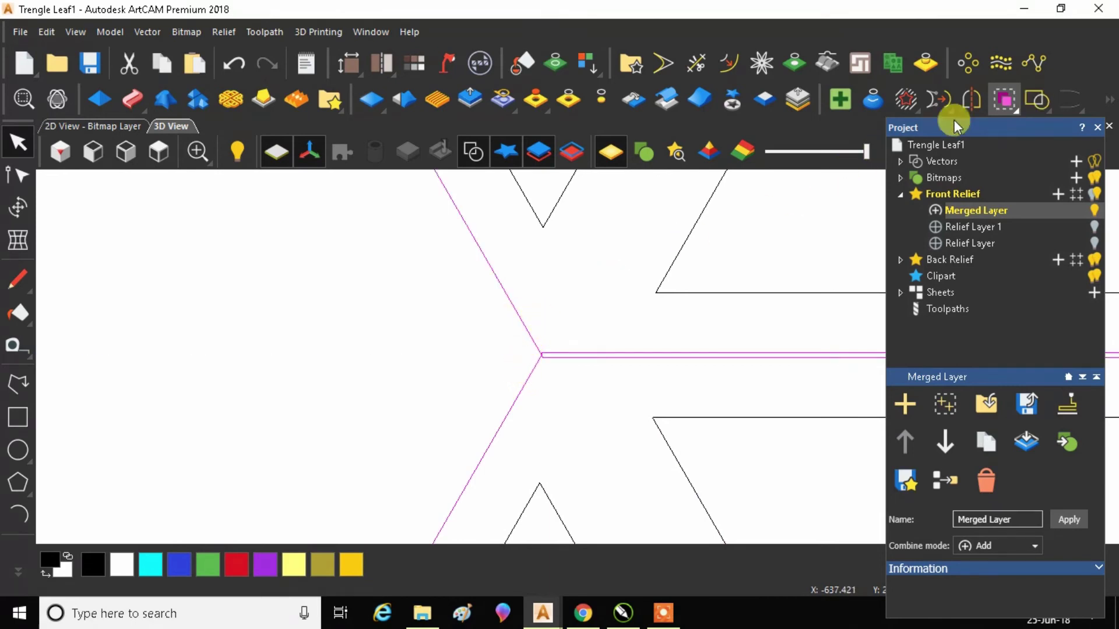
pyautogui.click(1038, 100)
pyautogui.scroll(-6, 410, 324)
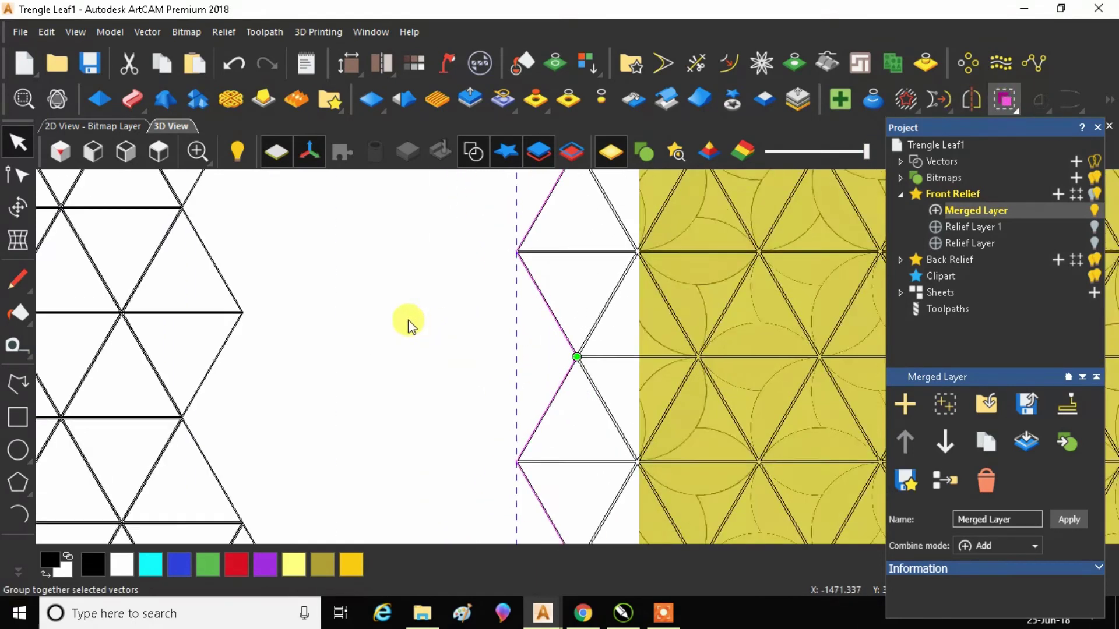
# Box-select the whole four-row triangle grid on the right
pyautogui.click(554, 271)
pyautogui.scroll(4, 701, 377)
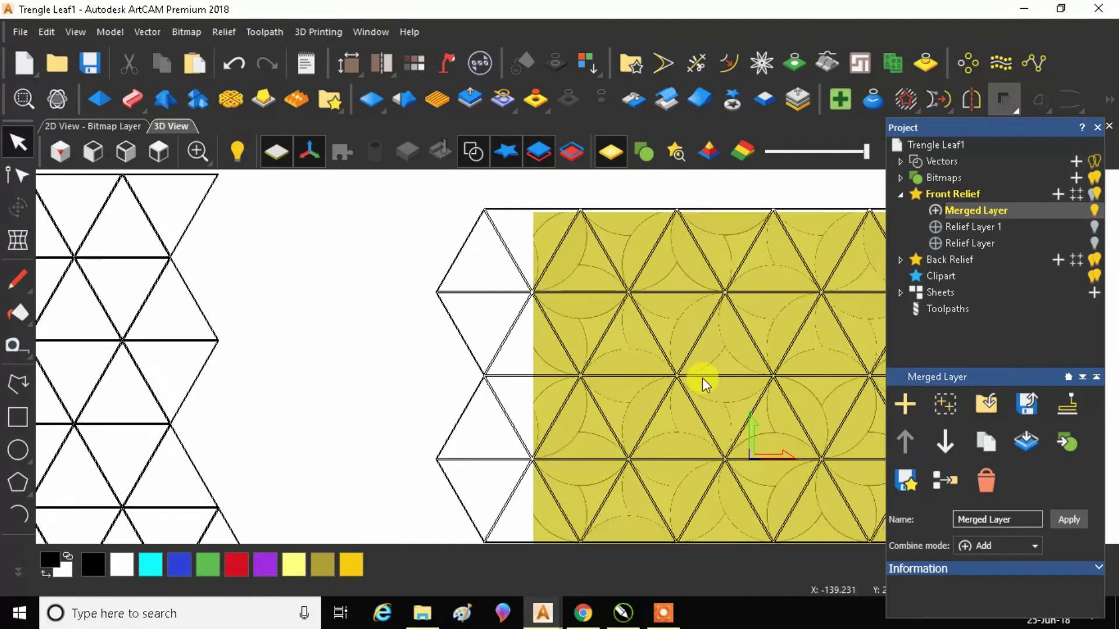
pyautogui.scroll(-6, 653, 365)
pyautogui.moveTo(499, 270); pyautogui.dragTo(736, 428)
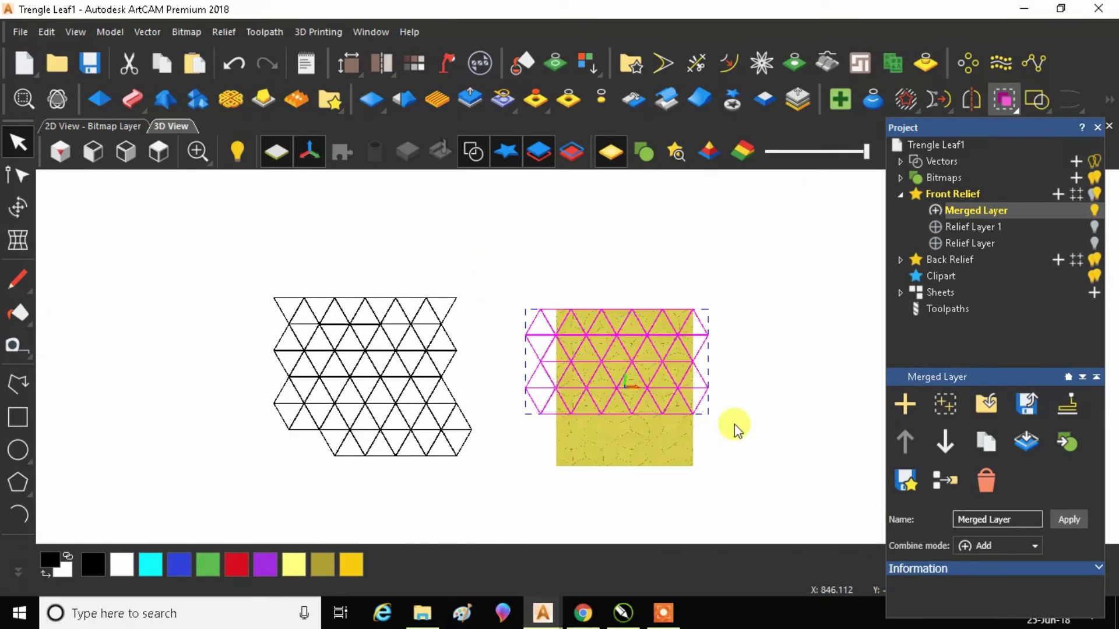
# Undo the accidental drag that moved the selected grid down over the relief
pyautogui.scroll(-3, 668, 431)
pyautogui.moveTo(608, 365); pyautogui.dragTo(607, 386)
pyautogui.hotkey('ctrl', 'z')
pyautogui.hotkey('ctrl', 'z')
pyautogui.hotkey('ctrl', 'z')
pyautogui.hotkey('ctrl', 'z')
pyautogui.hotkey('ctrl', 'z')
pyautogui.hotkey('ctrl', 'z')
pyautogui.hotkey('ctrl', 'z')
pyautogui.hotkey('ctrl', 'z')
pyautogui.hotkey('ctrl', 'z')
pyautogui.hotkey('ctrl', 'z')
pyautogui.hotkey('ctrl', 'z')
pyautogui.hotkey('ctrl', 'z')
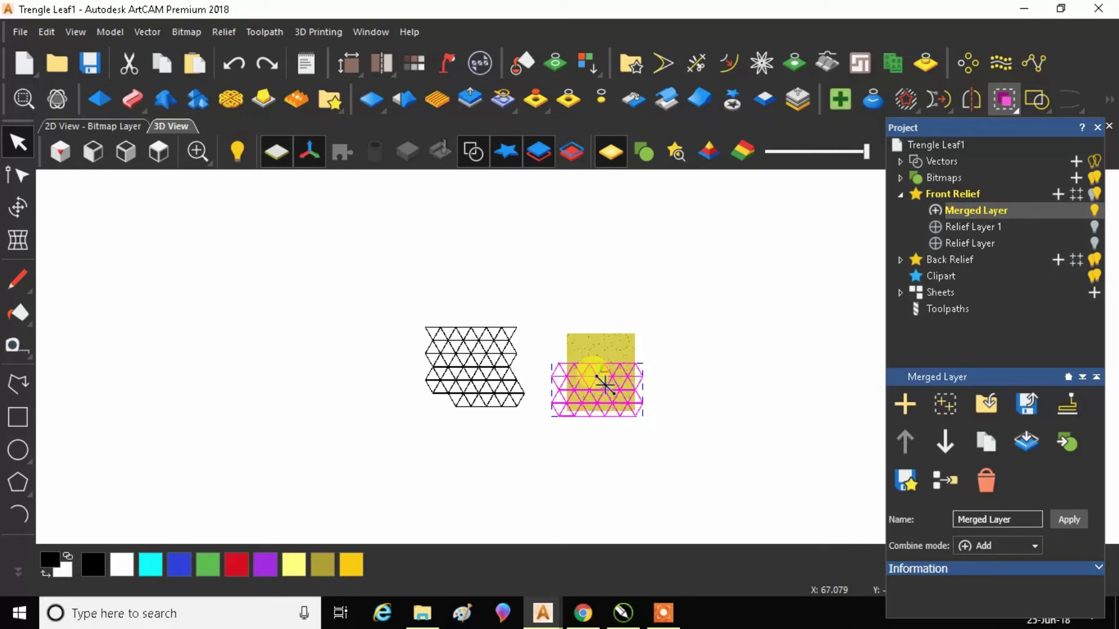
pyautogui.hotkey('ctrl', 'z')
pyautogui.hotkey('ctrl', 'z')
pyautogui.hotkey('ctrl', 'z')
pyautogui.hotkey('ctrl', 'z')
pyautogui.hotkey('ctrl', 'z')
# Group the horizontal and both left diagonal vectors into one group
pyautogui.scroll(5, 593, 350)
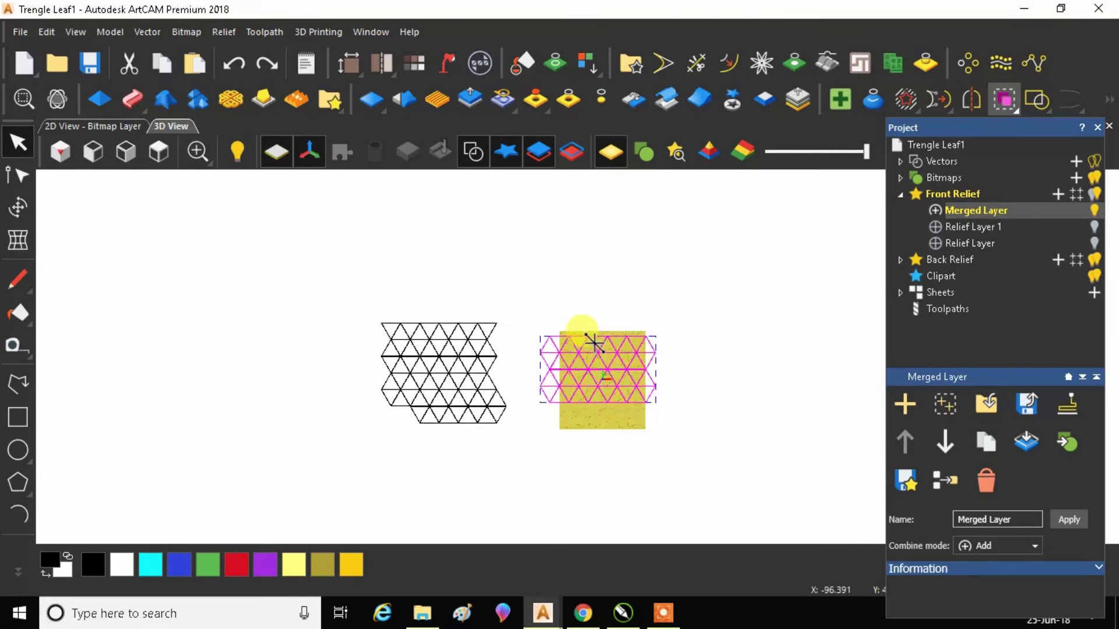
pyautogui.scroll(3, 570, 321)
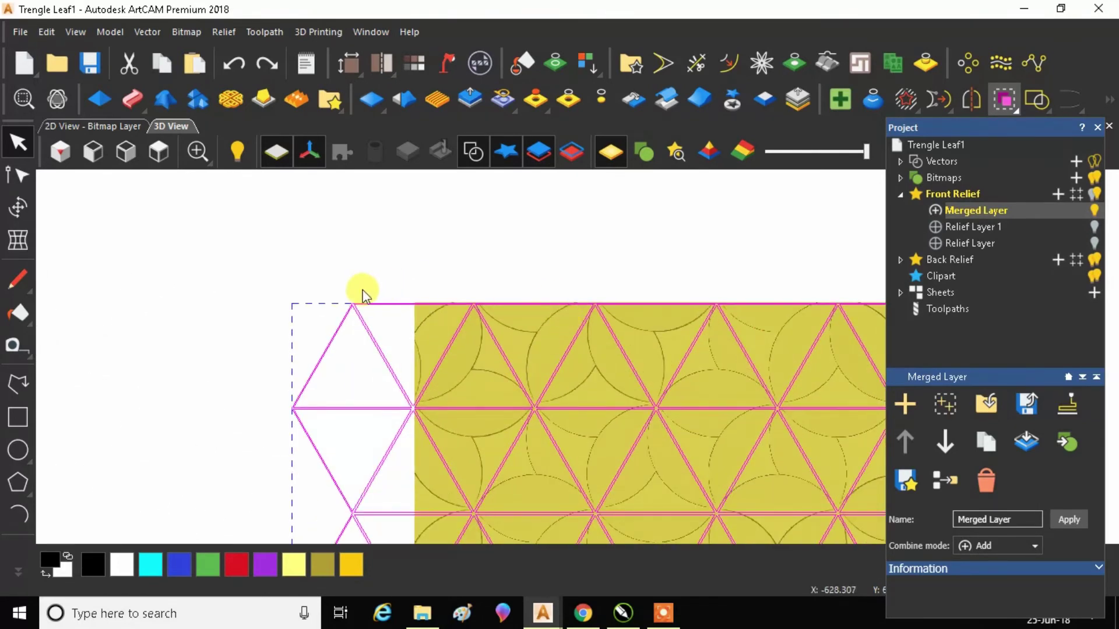
pyautogui.scroll(-4, 470, 239)
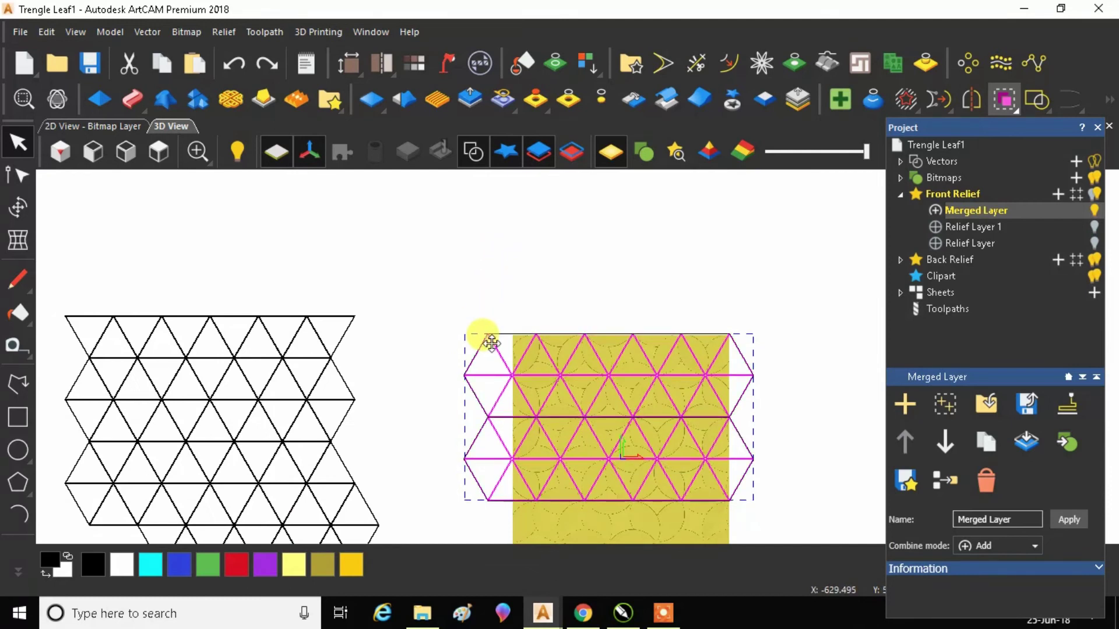
pyautogui.scroll(6, 475, 408)
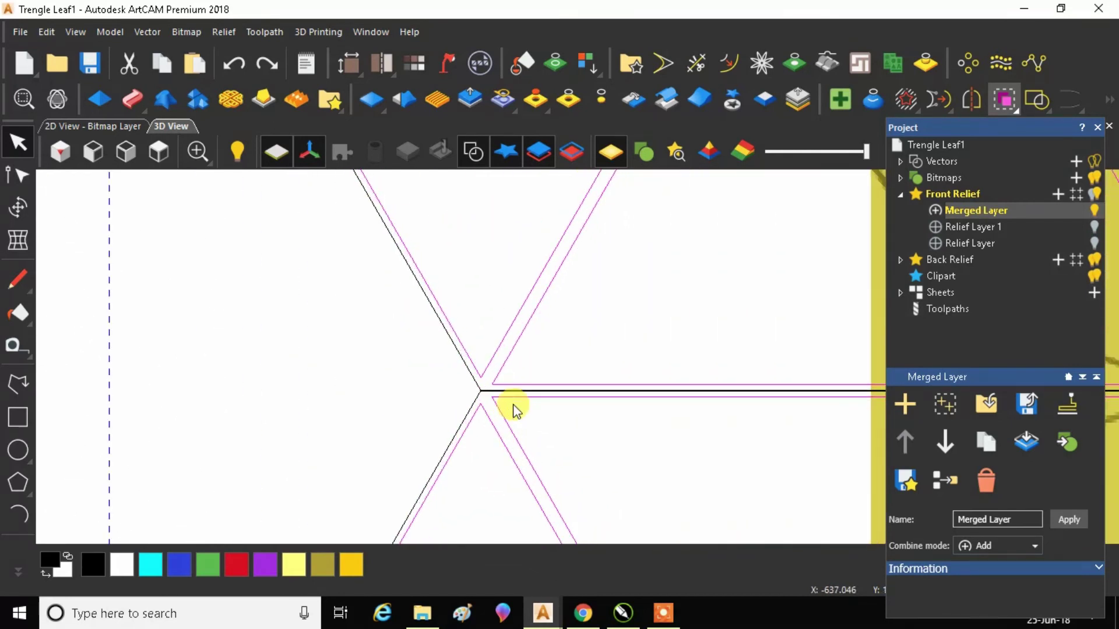
pyautogui.scroll(3, 466, 387)
pyautogui.click(452, 372)
pyautogui.click(594, 445)
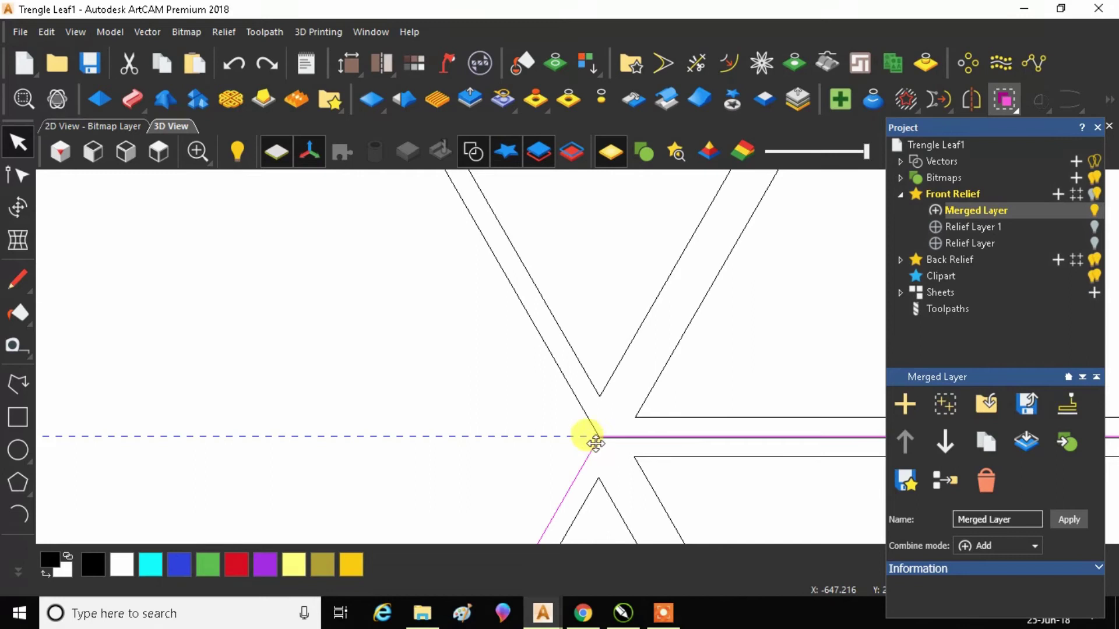
pyautogui.keyDown('shift'); pyautogui.click(585, 420); pyautogui.keyUp('shift')
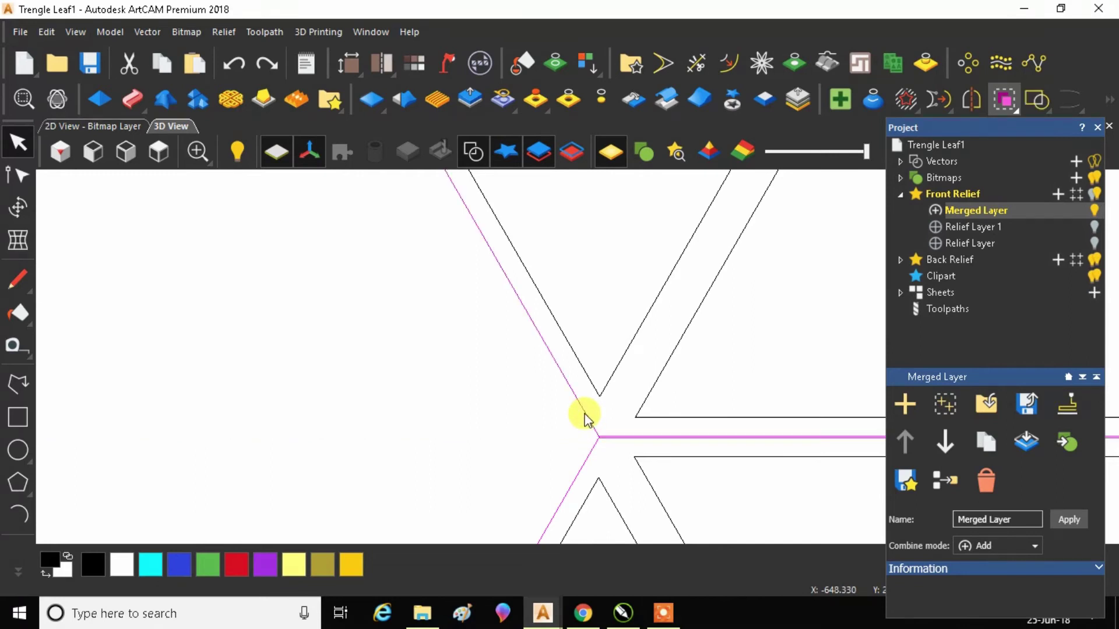
pyautogui.click(1019, 99)
# Select the right triangle-grid group and paste a copy of it
pyautogui.scroll(-5, 445, 379)
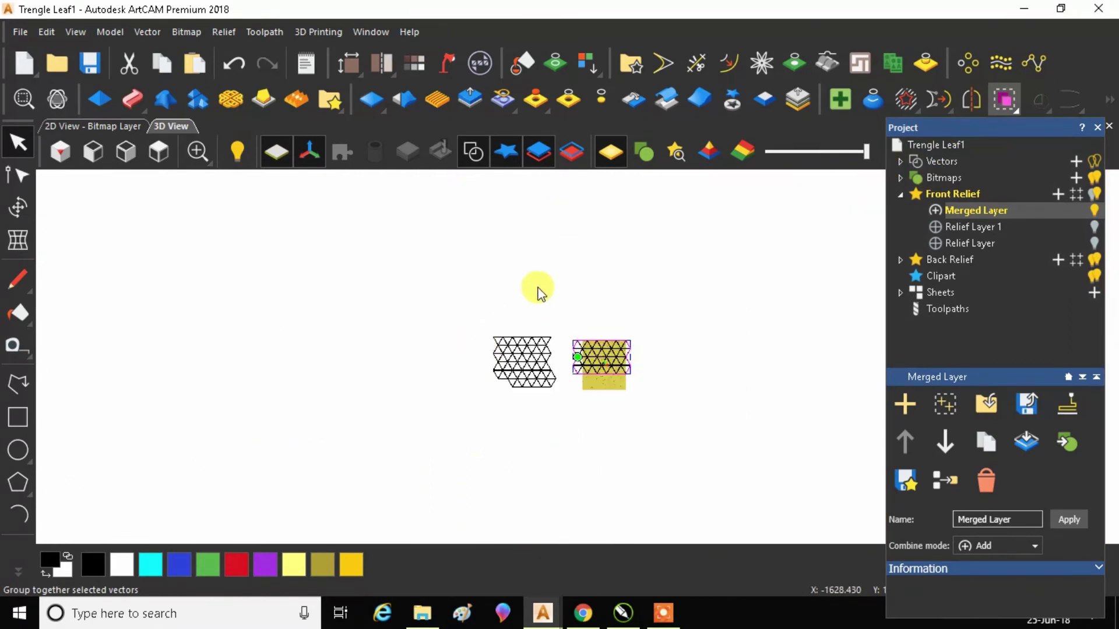
pyautogui.click(537, 291)
pyautogui.moveTo(671, 410); pyautogui.dragTo(672, 409)
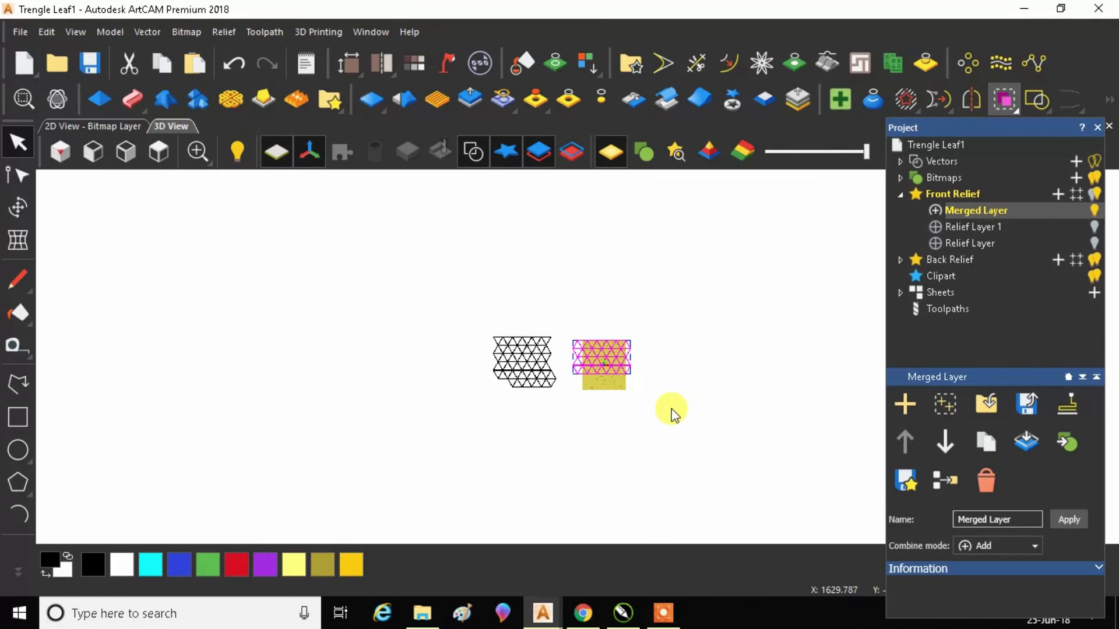
pyautogui.hotkey('ctrl', 'v')
pyautogui.press('Down')
pyautogui.press('Down')
pyautogui.press('Down')
pyautogui.scroll(-2, 598, 385)
pyautogui.press('Down')
pyautogui.press('Down')
pyautogui.press('Down')
# Nudge the pasted magenta grid down until it sits on the black line
pyautogui.scroll(10, 596, 382)
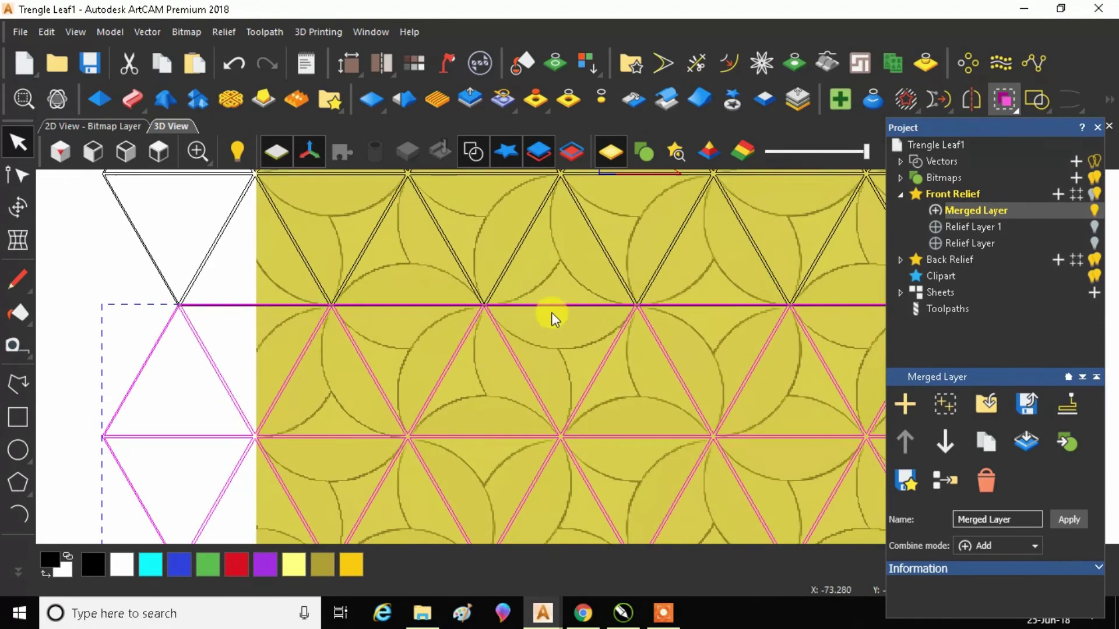
pyautogui.scroll(5, 494, 299)
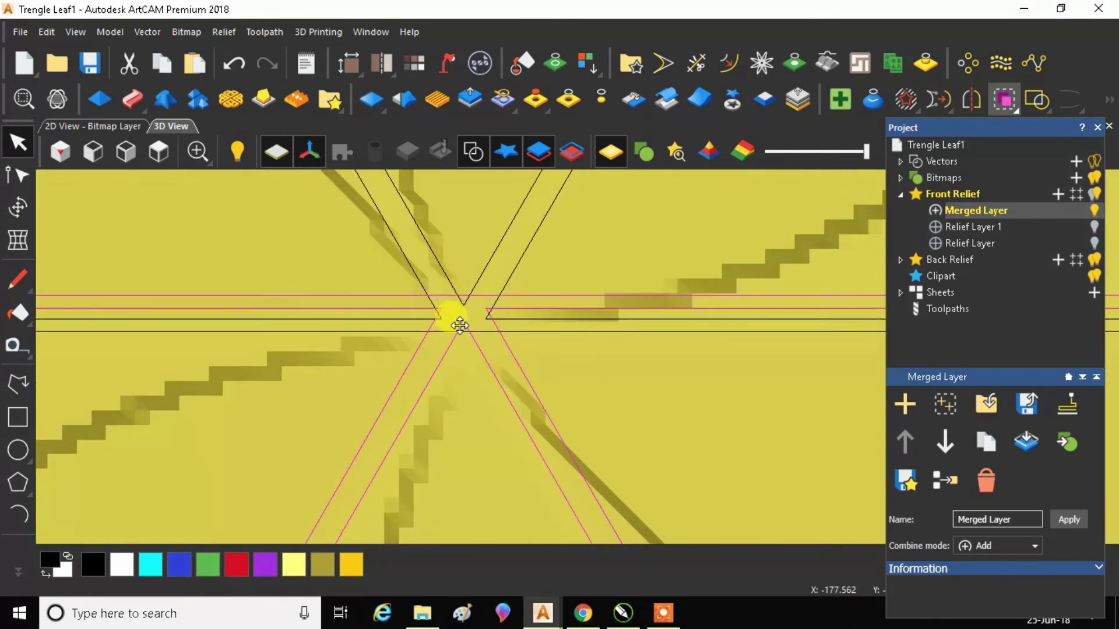
pyautogui.scroll(4, 431, 319)
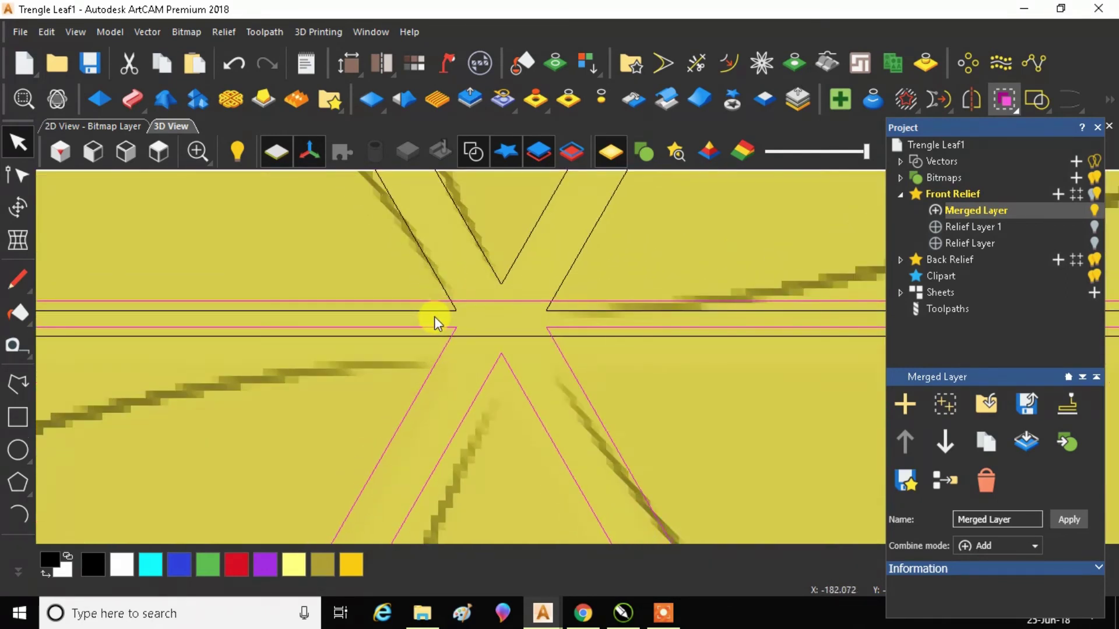
pyautogui.scroll(-6, 456, 327)
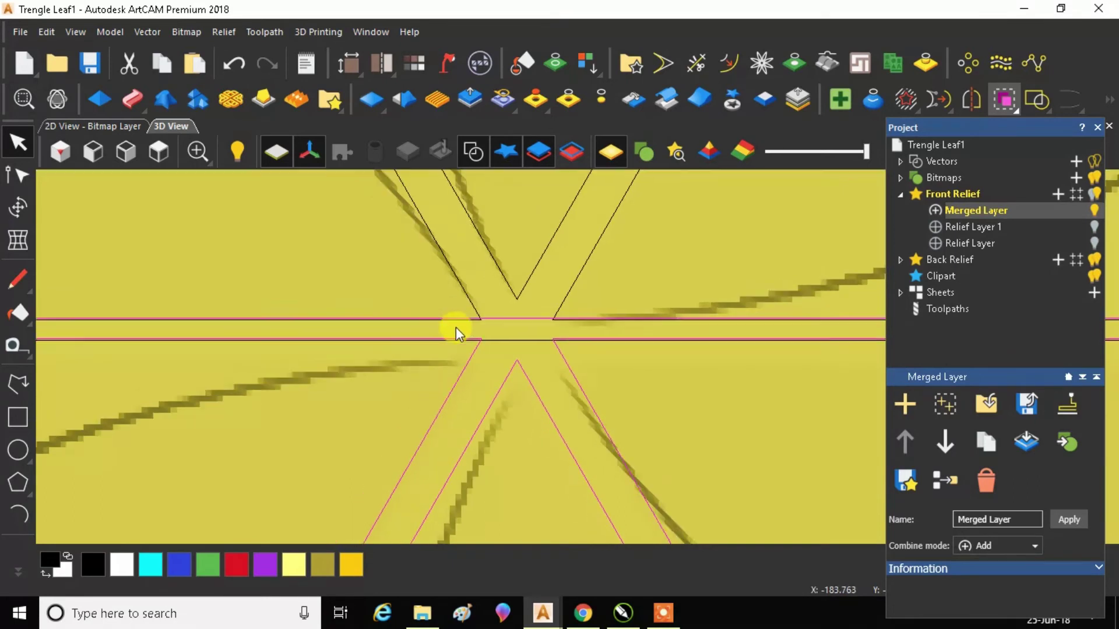
pyautogui.scroll(-3, 385, 348)
pyautogui.scroll(8, 282, 371)
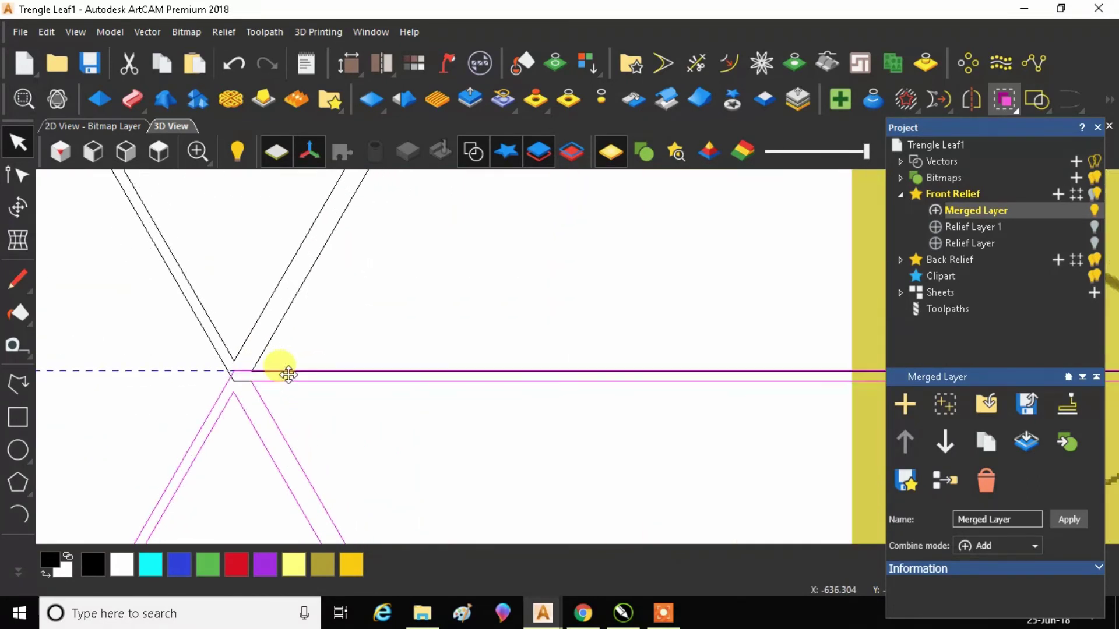
pyautogui.scroll(1, 289, 377)
pyautogui.press('Down')
pyautogui.press('Down')
pyautogui.press('Down')
pyautogui.press('Down')
pyautogui.press('Down')
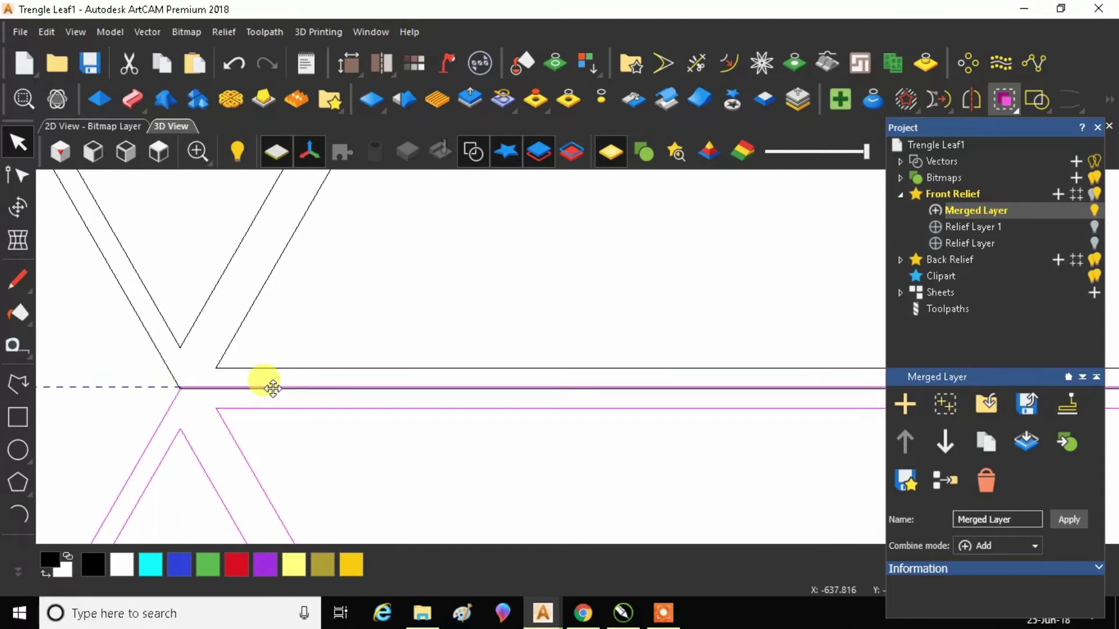
pyautogui.scroll(2, 273, 388)
pyautogui.press('Down')
pyautogui.scroll(3, 241, 396)
pyautogui.press('Down')
pyautogui.scroll(4, 237, 385)
pyautogui.press('Down')
pyautogui.scroll(3, 239, 384)
pyautogui.press('Down')
pyautogui.scroll(-5, 249, 392)
# Weld the X-shaped vectors at the grid intersection together
pyautogui.click(385, 388)
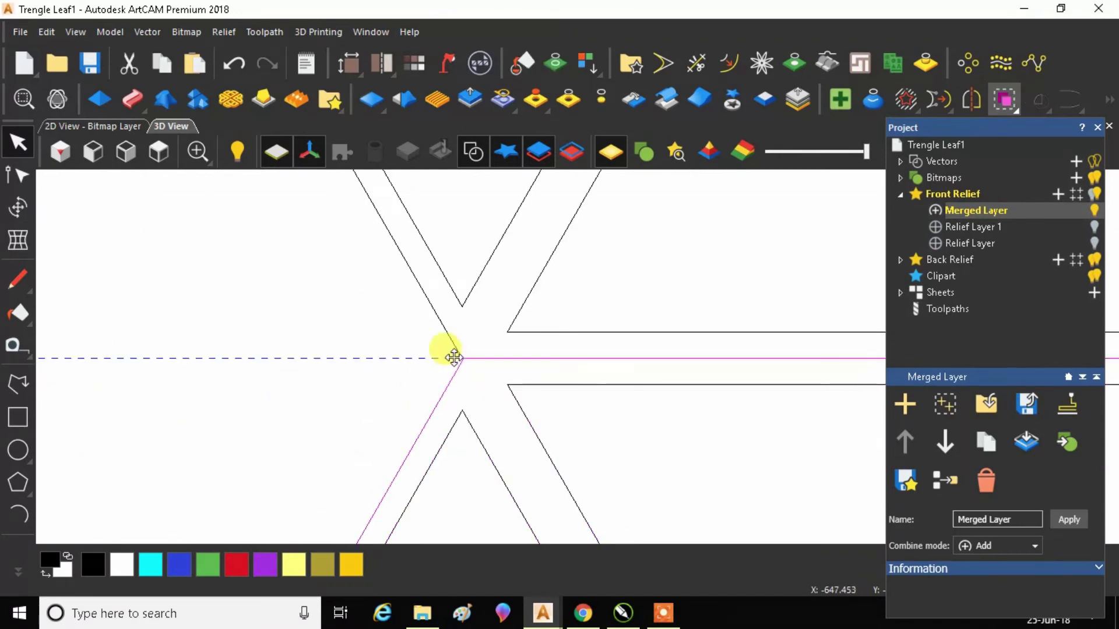
pyautogui.click(453, 338)
pyautogui.click(1025, 112)
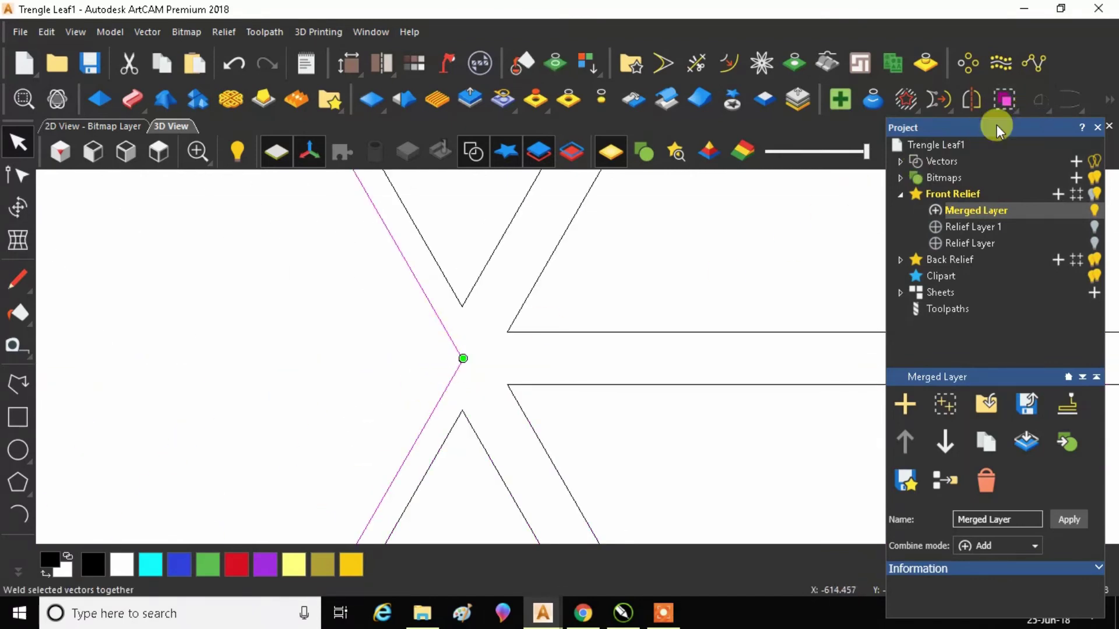
# Marquee-select the whole right-hand triangle grid
pyautogui.scroll(-5, 307, 382)
pyautogui.scroll(-5, 839, 368)
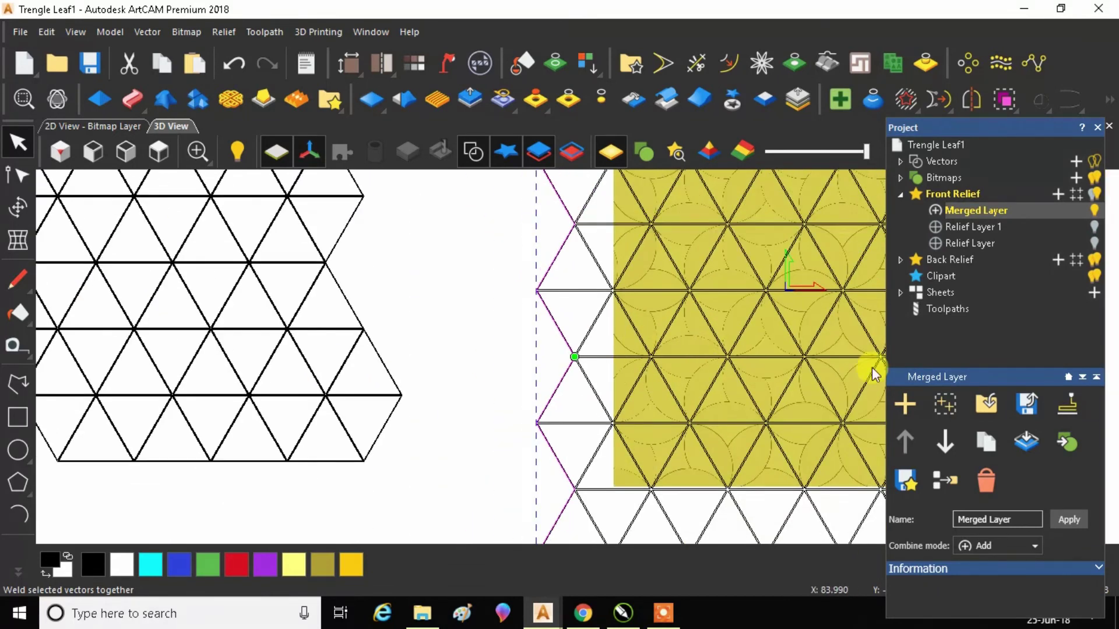
pyautogui.scroll(2, 700, 356)
pyautogui.scroll(1, 700, 355)
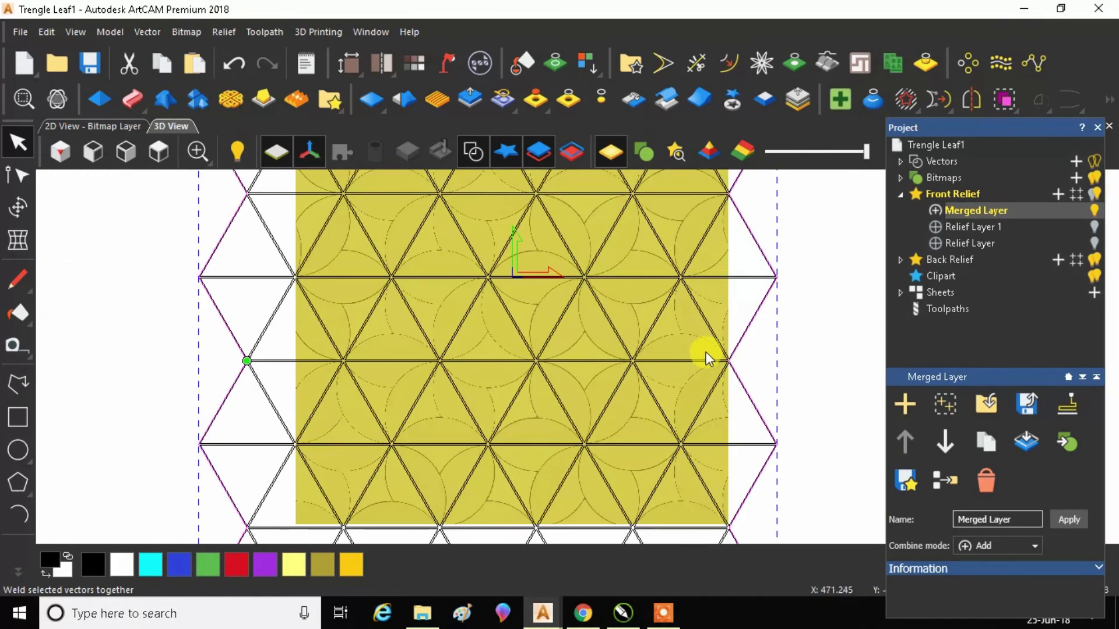
pyautogui.scroll(-4, 664, 356)
pyautogui.moveTo(472, 246); pyautogui.dragTo(679, 465)
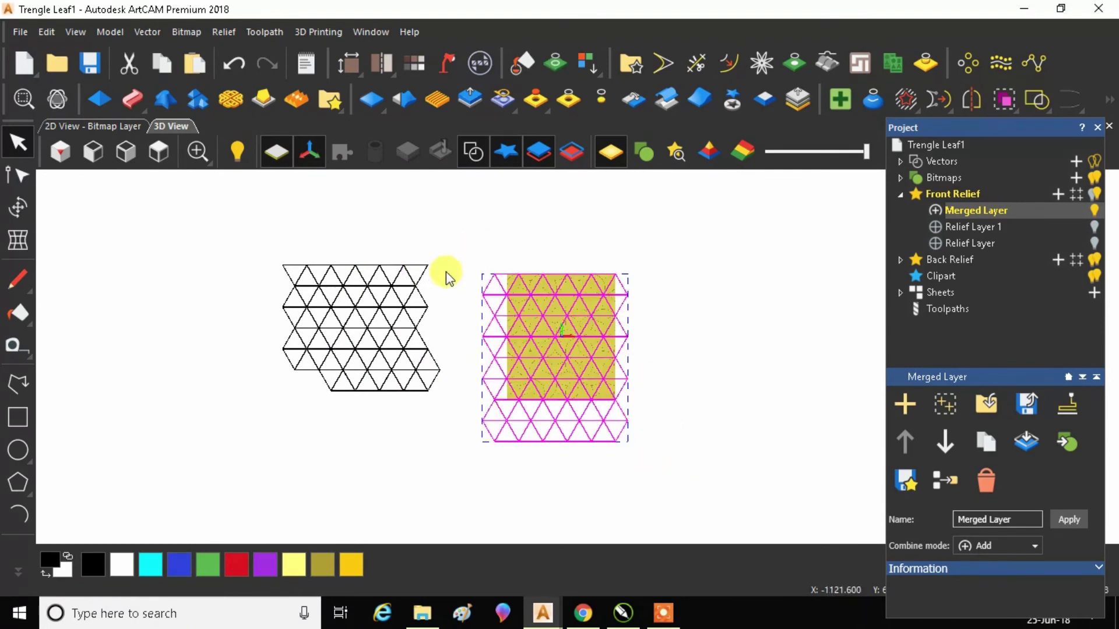
# Open the Shape Editor, hide vectors in the 3D view, and choose the Round profile
pyautogui.click(102, 100)
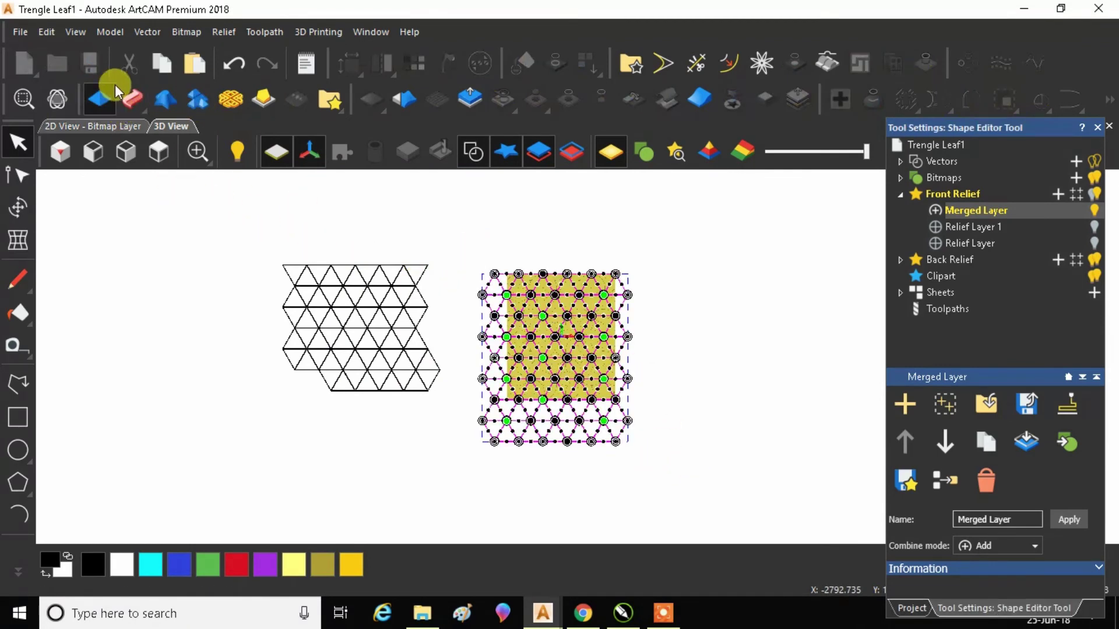
pyautogui.click(447, 153)
pyautogui.scroll(5, 559, 342)
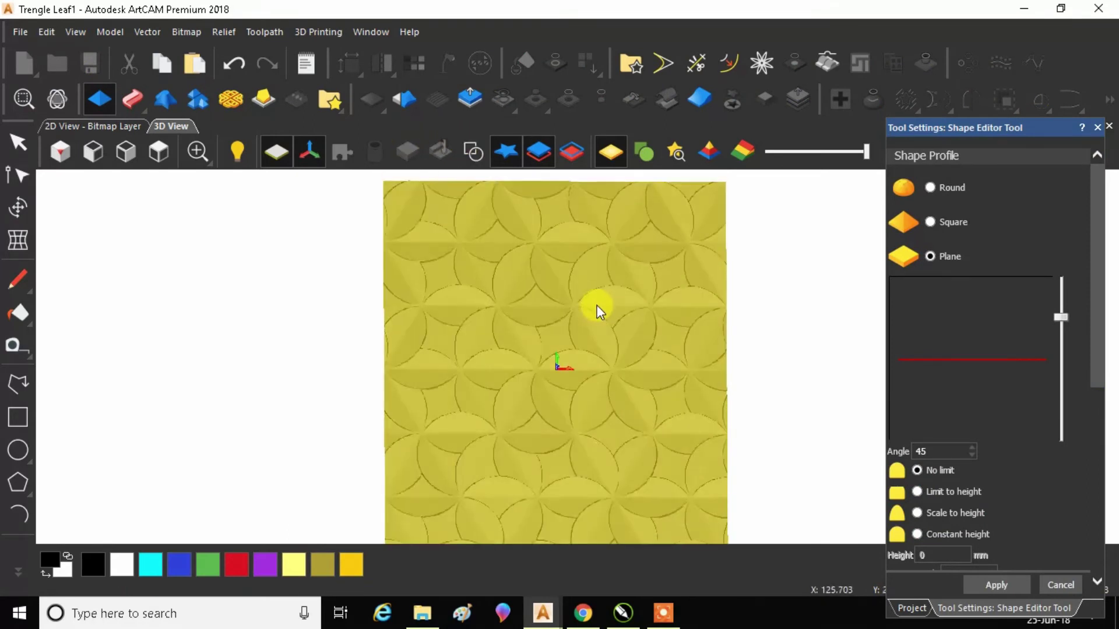
pyautogui.moveTo(596, 307); pyautogui.dragTo(613, 274)
pyautogui.click(929, 187)
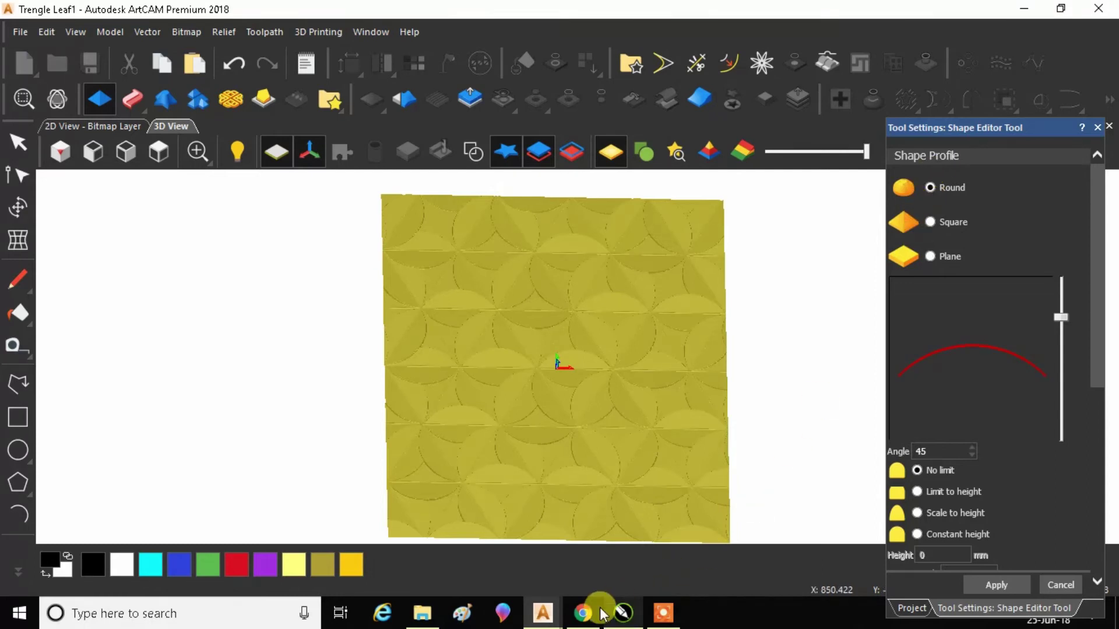
# View the 3D patern.cdr reference photo in CorelDRAW, then return to Trengle Leaf1 in ArtCAM
pyautogui.moveTo(623, 612)
pyautogui.click(616, 582)
pyautogui.scroll(3, 483, 375)
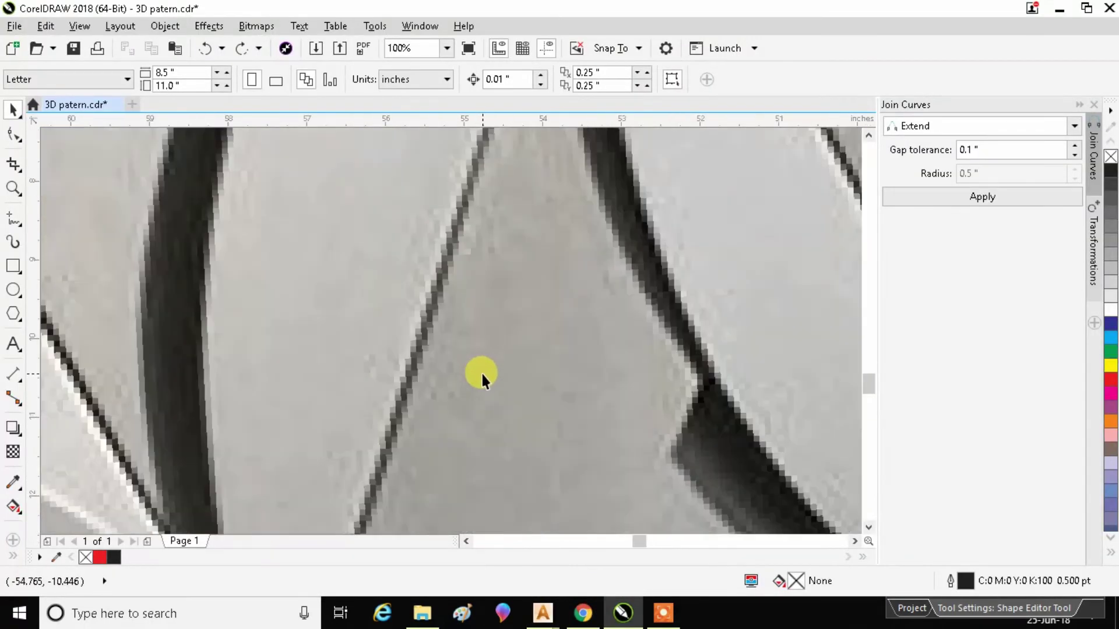
pyautogui.scroll(-3, 484, 374)
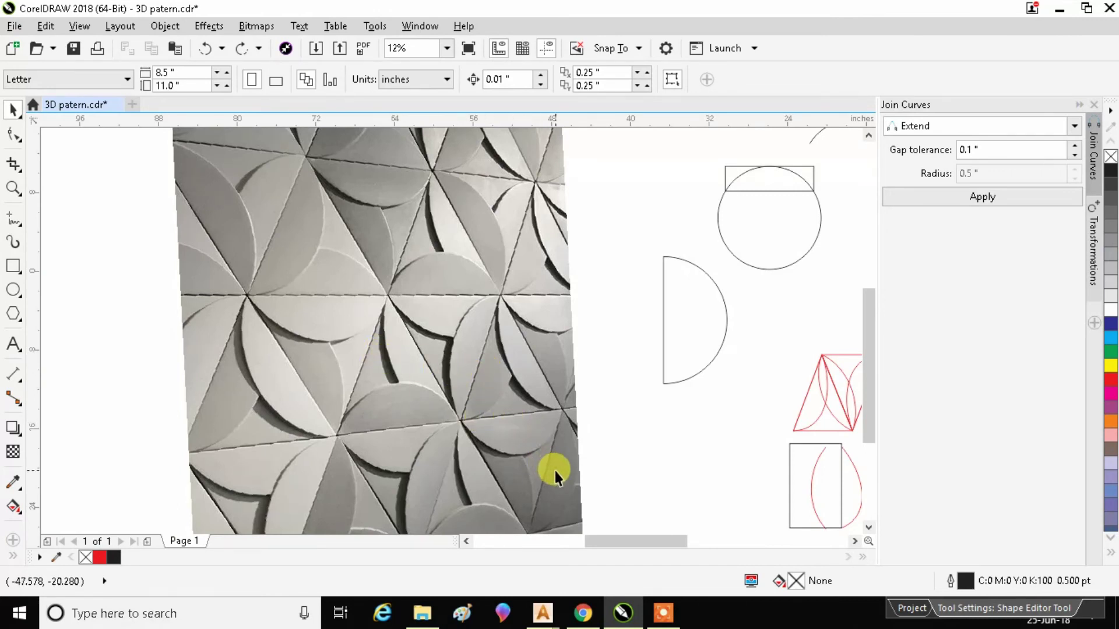
pyautogui.moveTo(543, 612)
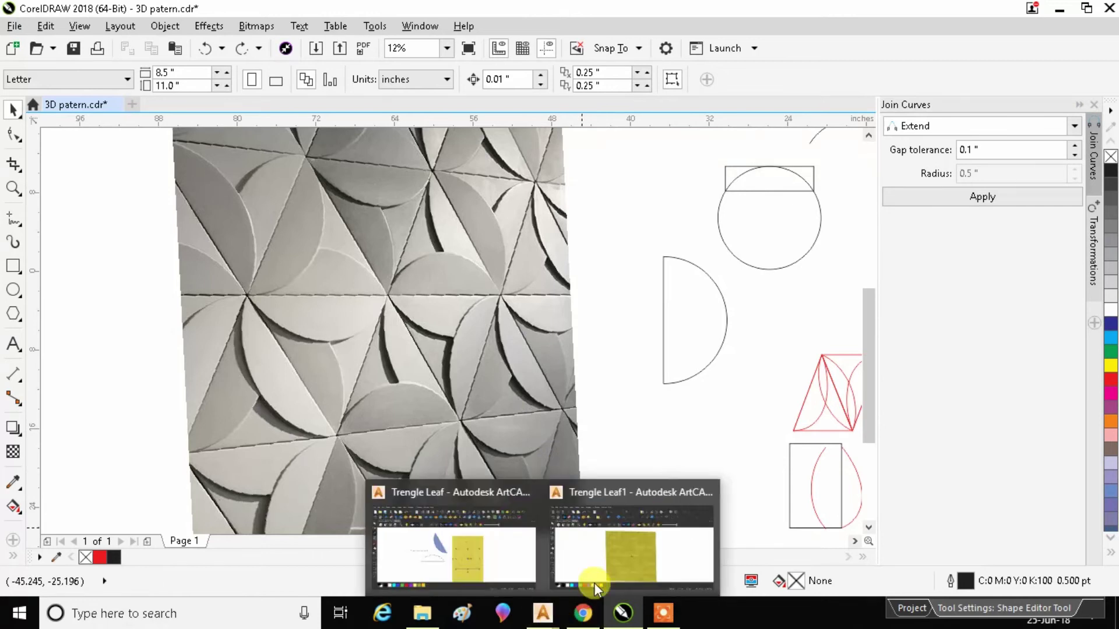
pyautogui.click(593, 583)
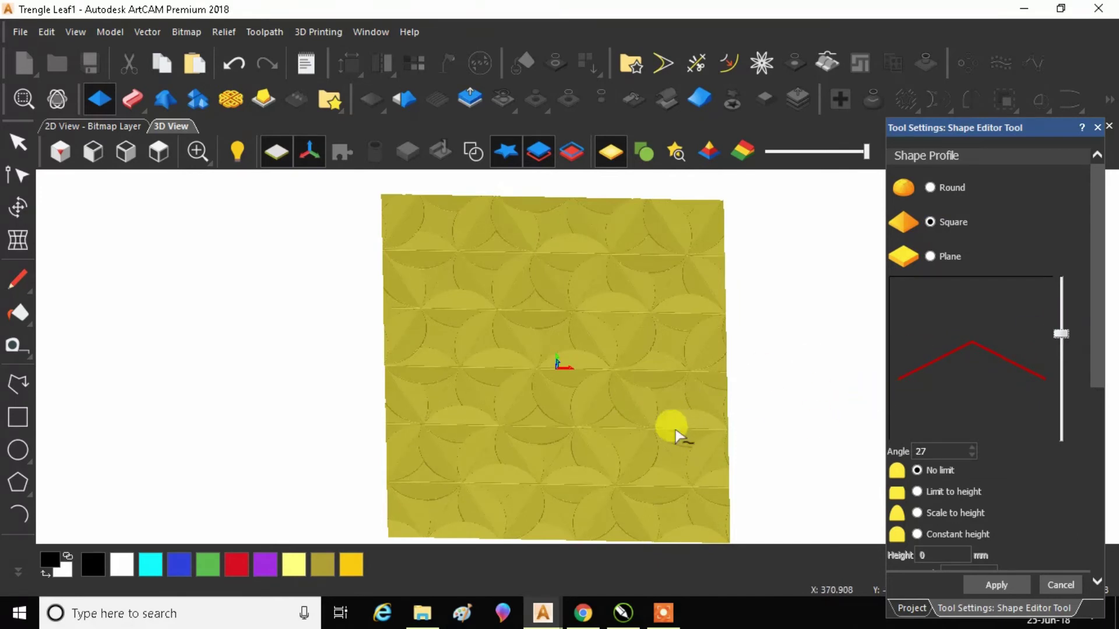
# Make the shape cut into the relief with a Round profile at a 27 angle
pyautogui.scroll(2, 612, 416)
pyautogui.scroll(2, 610, 406)
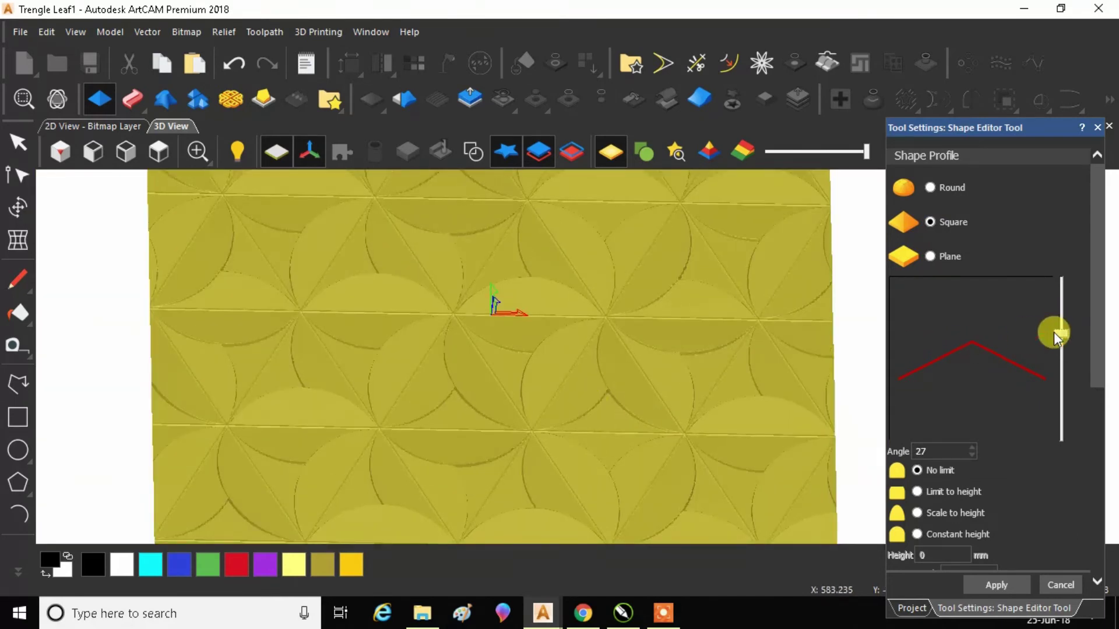
pyautogui.scroll(-6, 1093, 342)
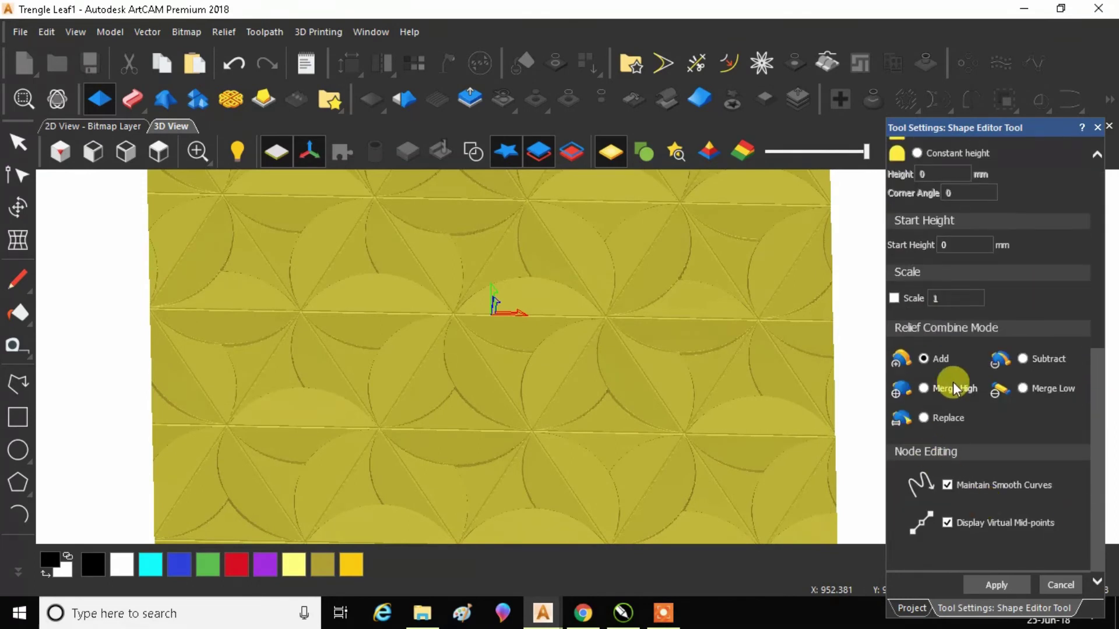
pyautogui.click(1022, 359)
pyautogui.scroll(3, 547, 359)
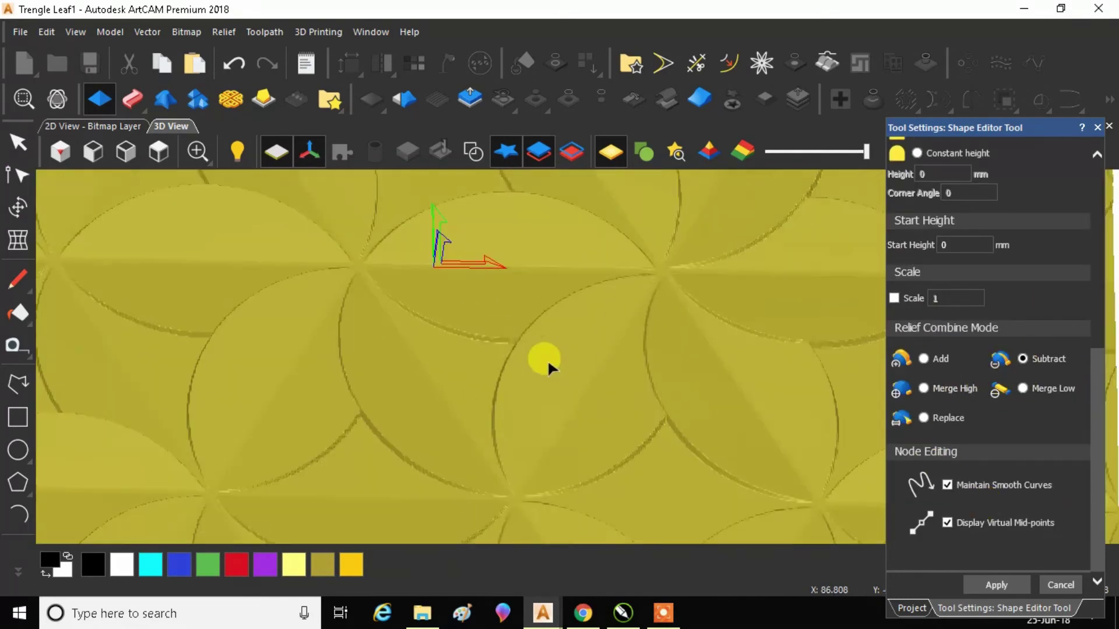
pyautogui.scroll(3, 569, 412)
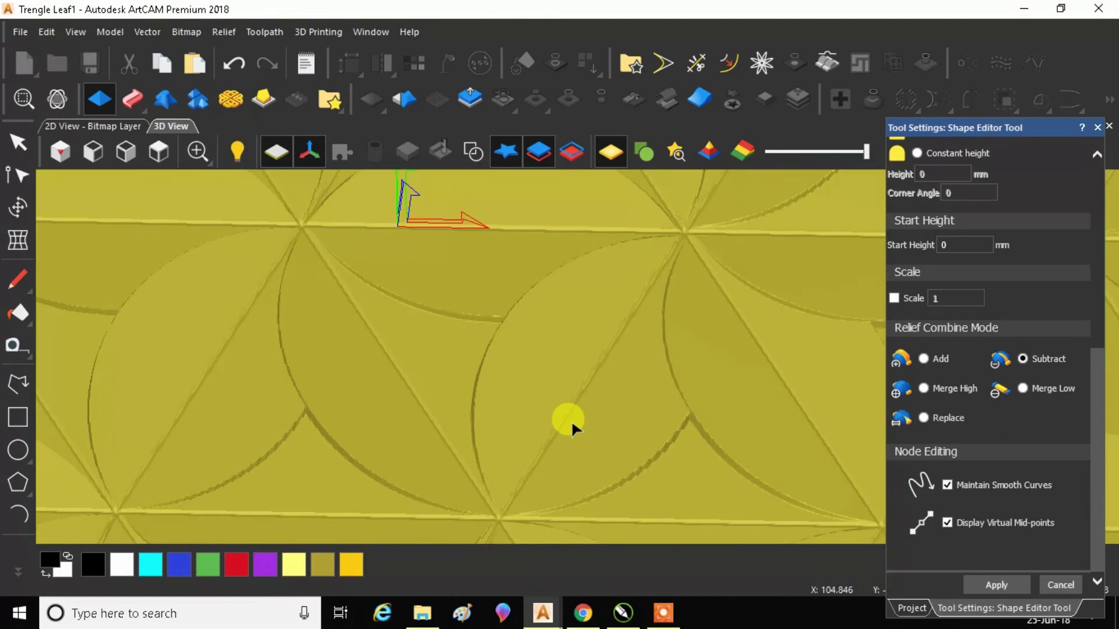
pyautogui.scroll(4, 365, 317)
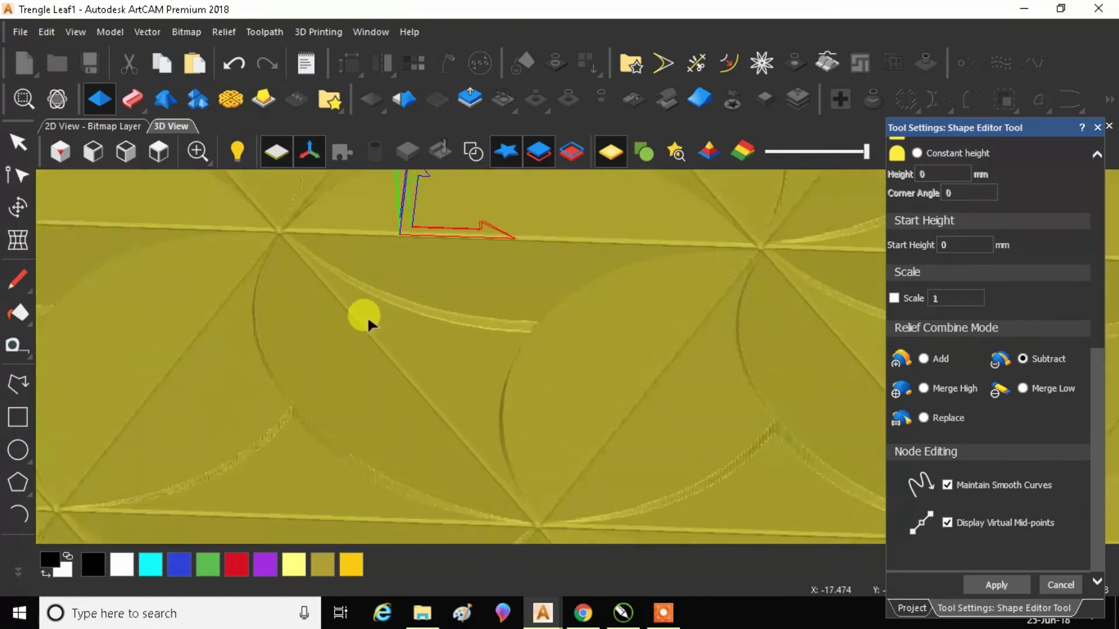
pyautogui.moveTo(338, 358); pyautogui.dragTo(313, 394)
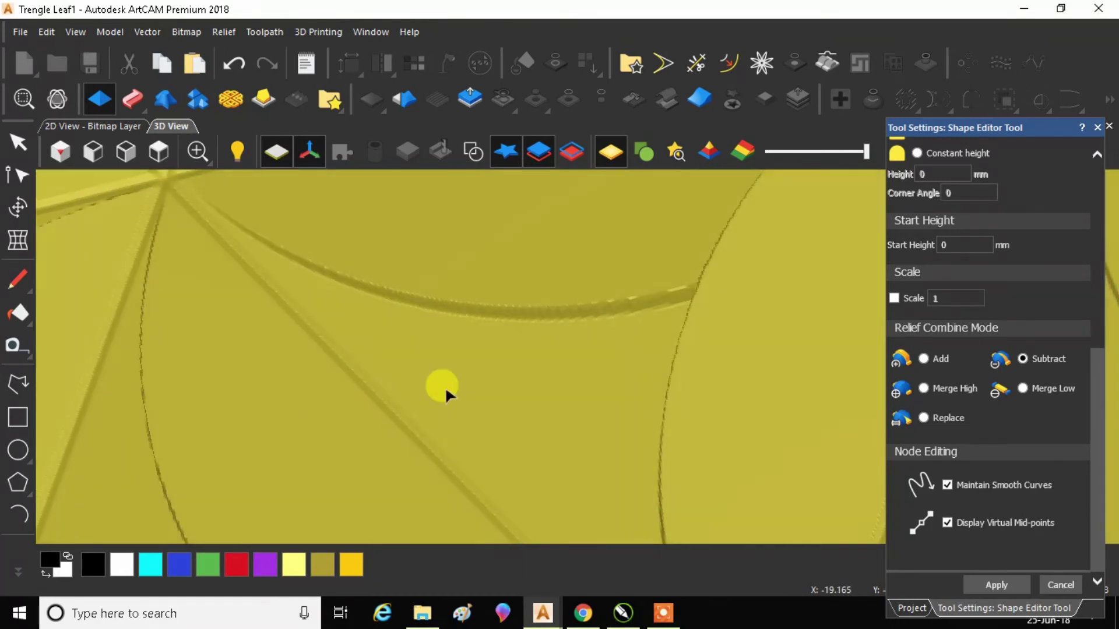
pyautogui.moveTo(1094, 362); pyautogui.dragTo(1023, 226)
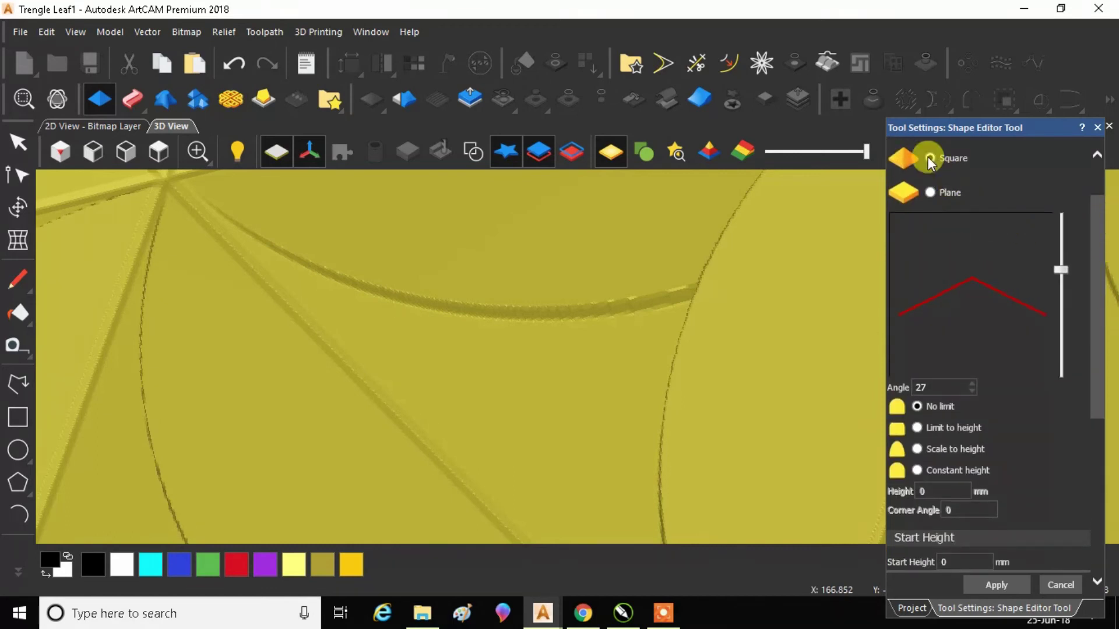
pyautogui.moveTo(1094, 239); pyautogui.dragTo(974, 180)
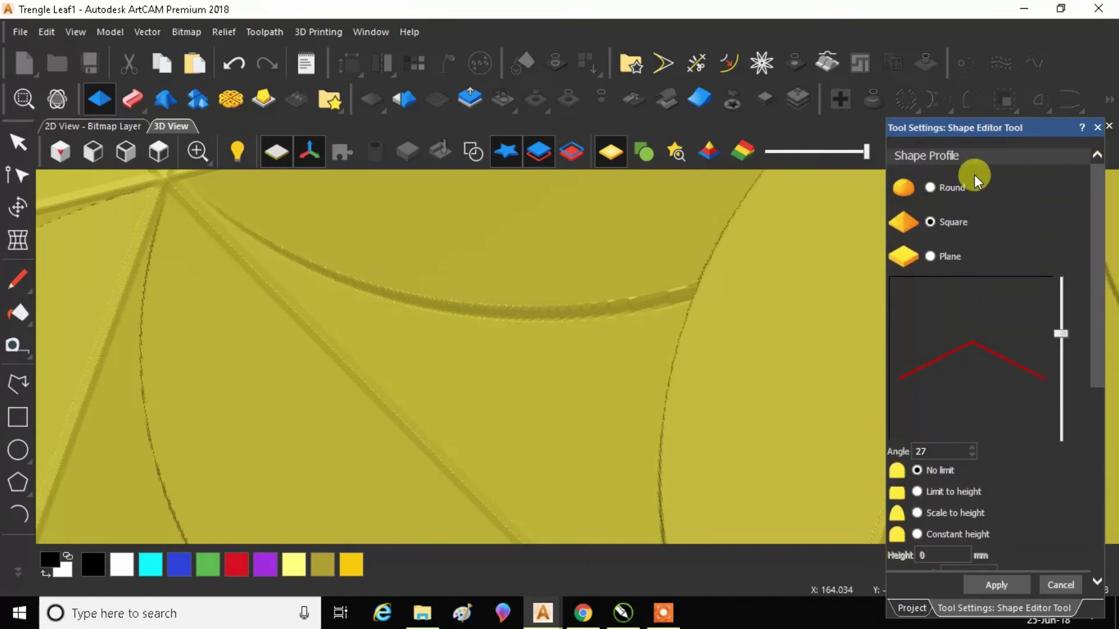
pyautogui.click(933, 187)
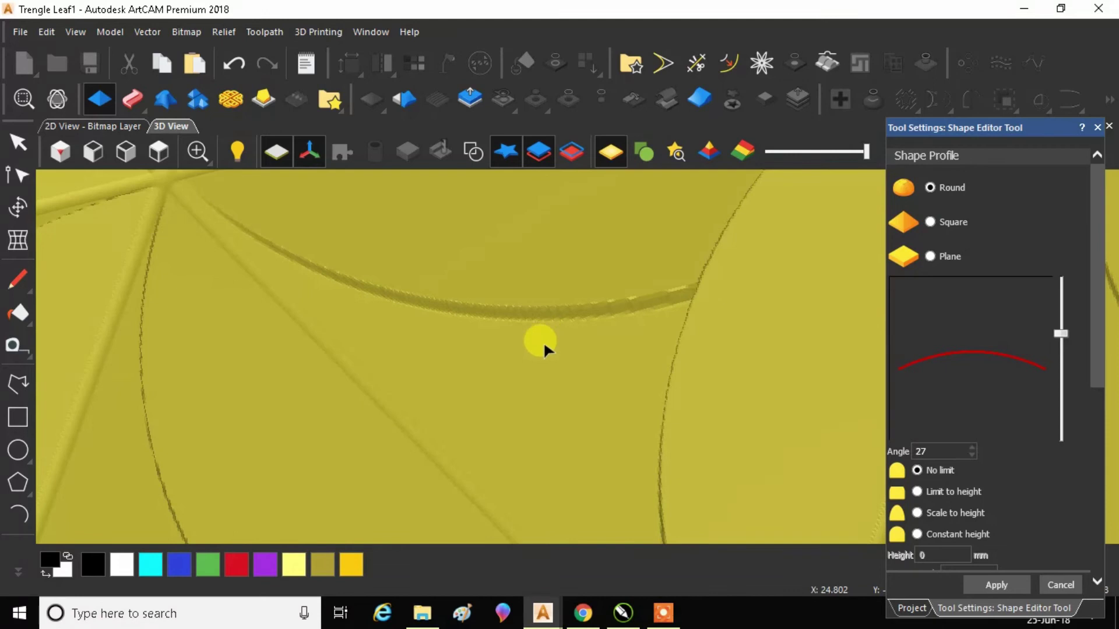
# Switch to the CorelDRAW 3D patern reference photo and zoom into it
pyautogui.scroll(-4, 492, 369)
pyautogui.scroll(-2, 497, 373)
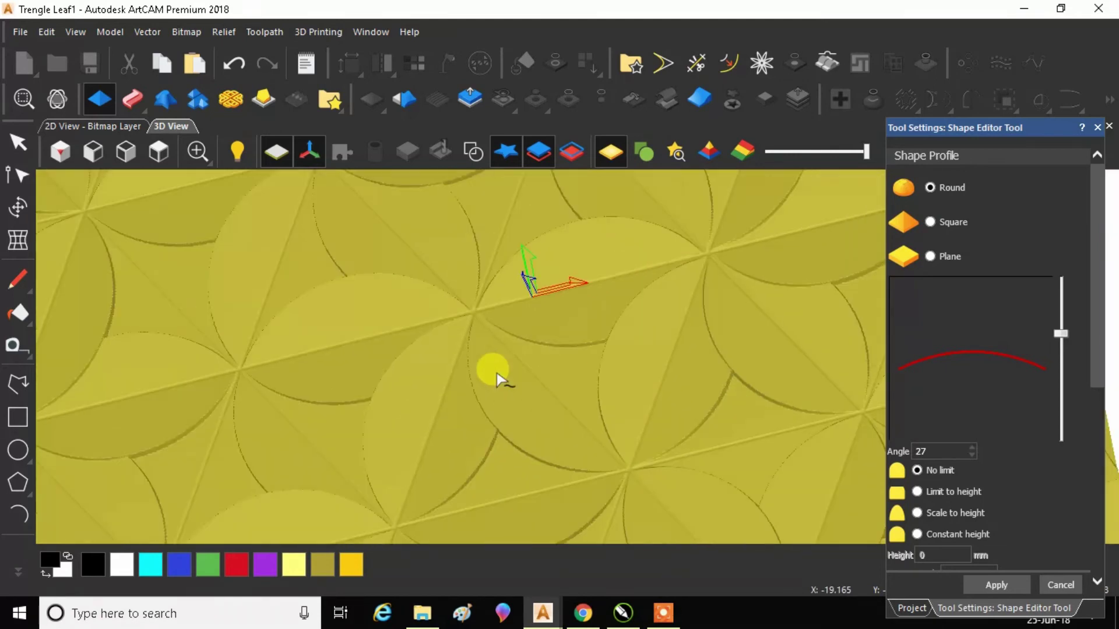
pyautogui.scroll(-3, 606, 340)
pyautogui.scroll(4, 704, 316)
pyautogui.scroll(5, 711, 298)
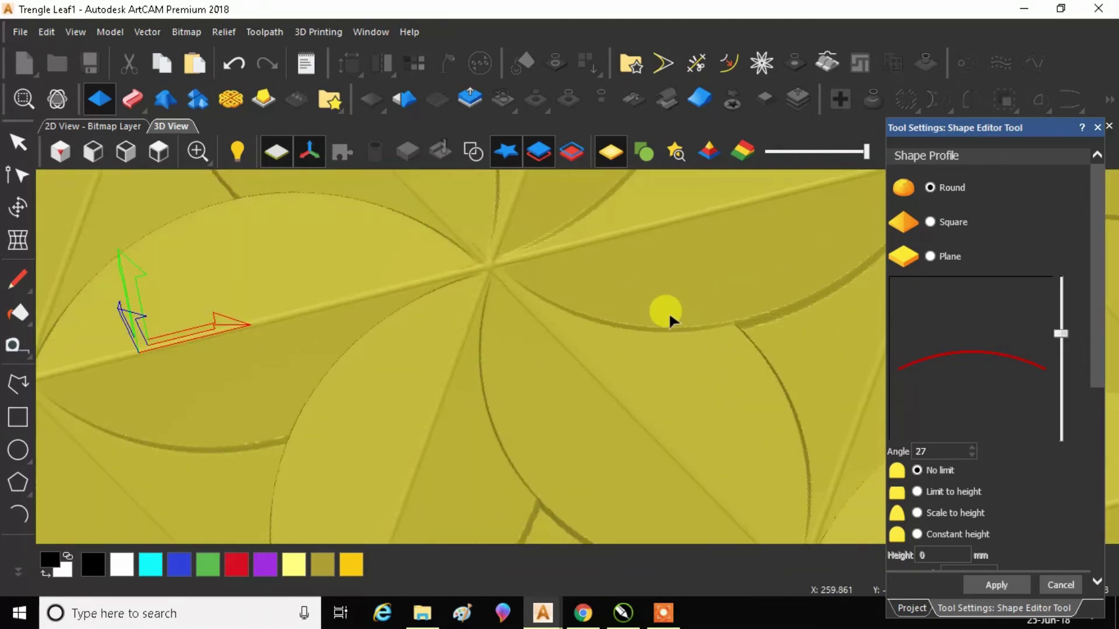
pyautogui.scroll(-5, 604, 353)
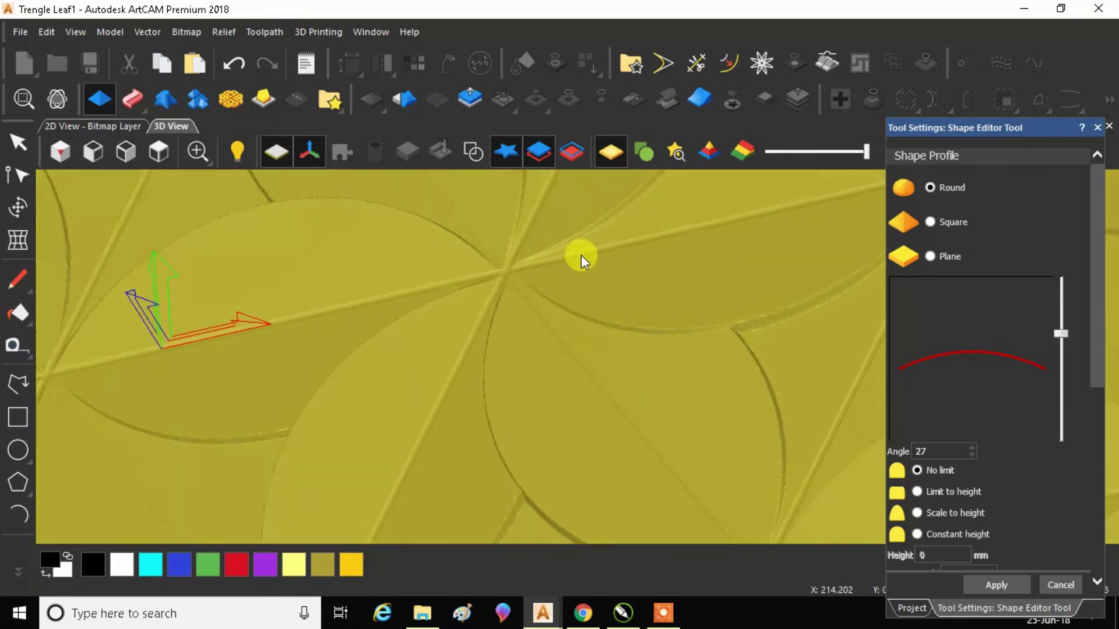
pyautogui.scroll(3, 516, 271)
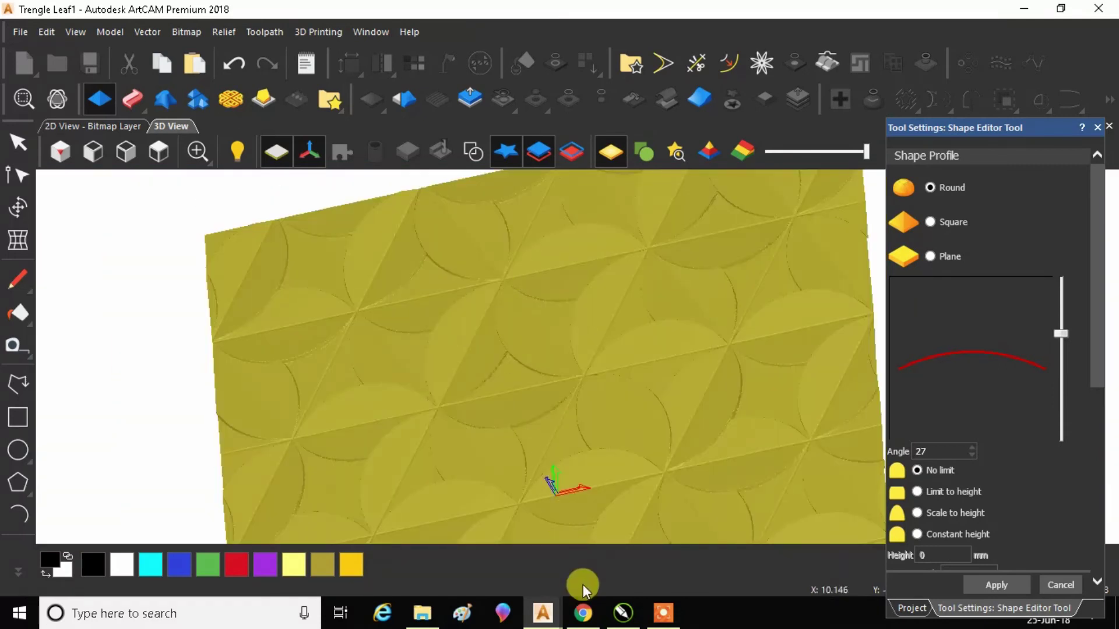
pyautogui.moveTo(622, 612)
pyautogui.click(607, 556)
pyautogui.scroll(3, 474, 357)
pyautogui.scroll(-3, 432, 350)
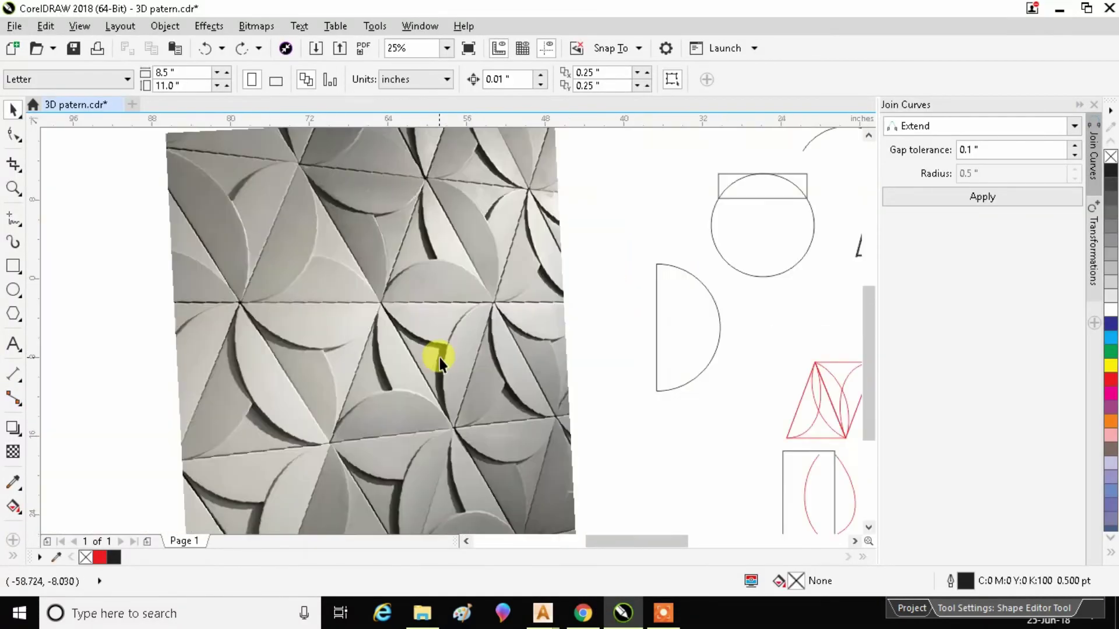
pyautogui.scroll(1, 373, 280)
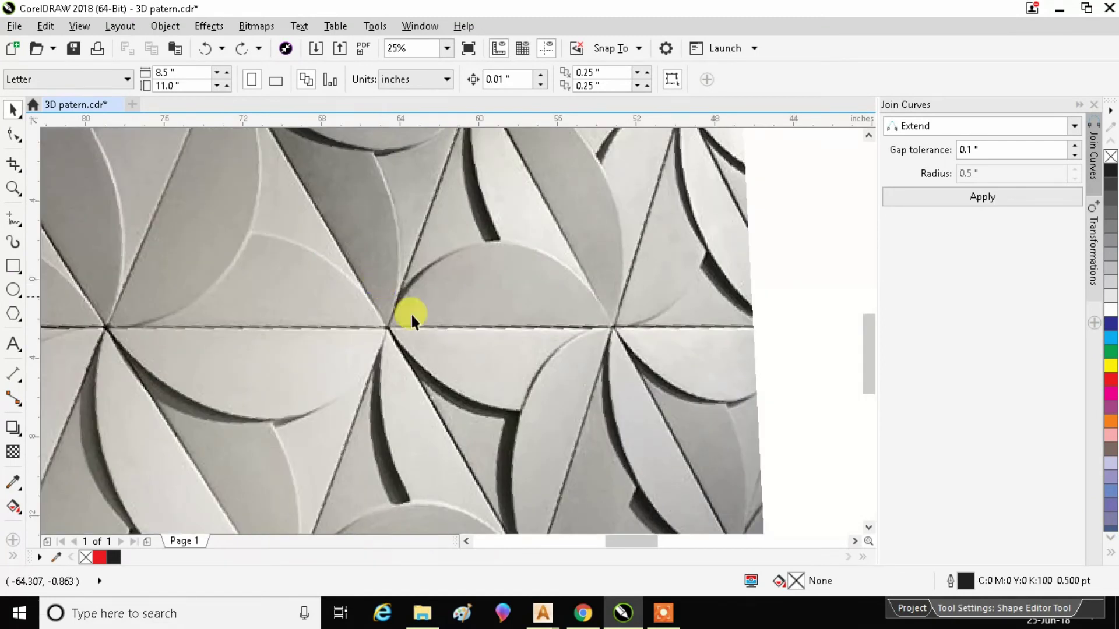
# Back in Trengle Leaf1, steepen the shape profile angle to 55
pyautogui.moveTo(543, 612)
pyautogui.click(593, 560)
pyautogui.moveTo(516, 360); pyautogui.dragTo(595, 306)
pyautogui.click(1005, 333)
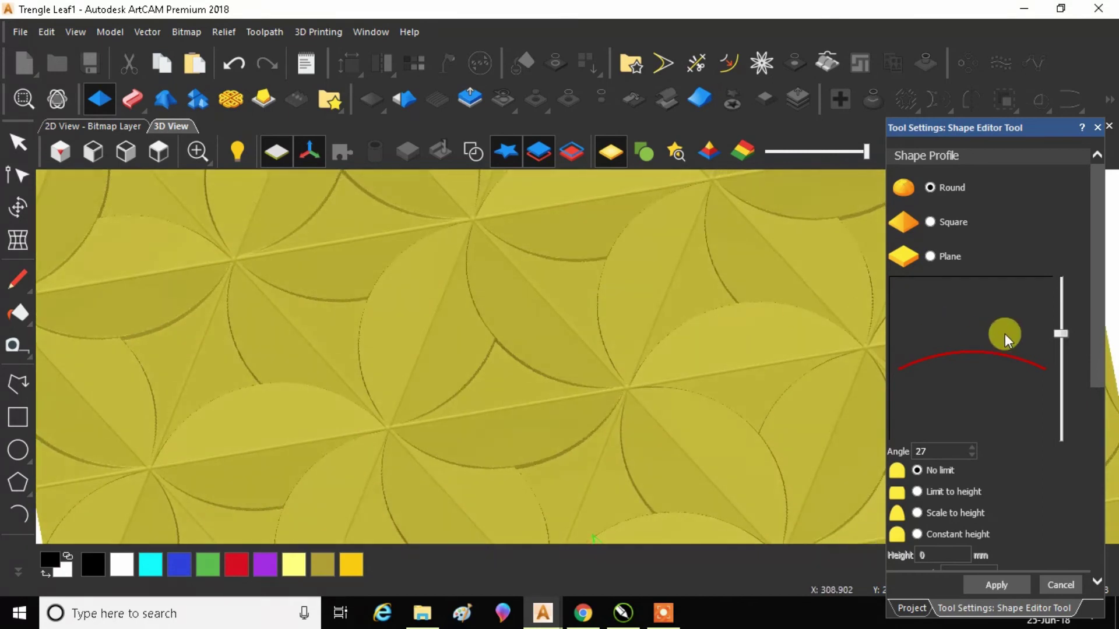
pyautogui.moveTo(1058, 332); pyautogui.dragTo(1064, 296)
pyautogui.moveTo(640, 341); pyautogui.dragTo(627, 318)
pyautogui.scroll(6, 421, 319)
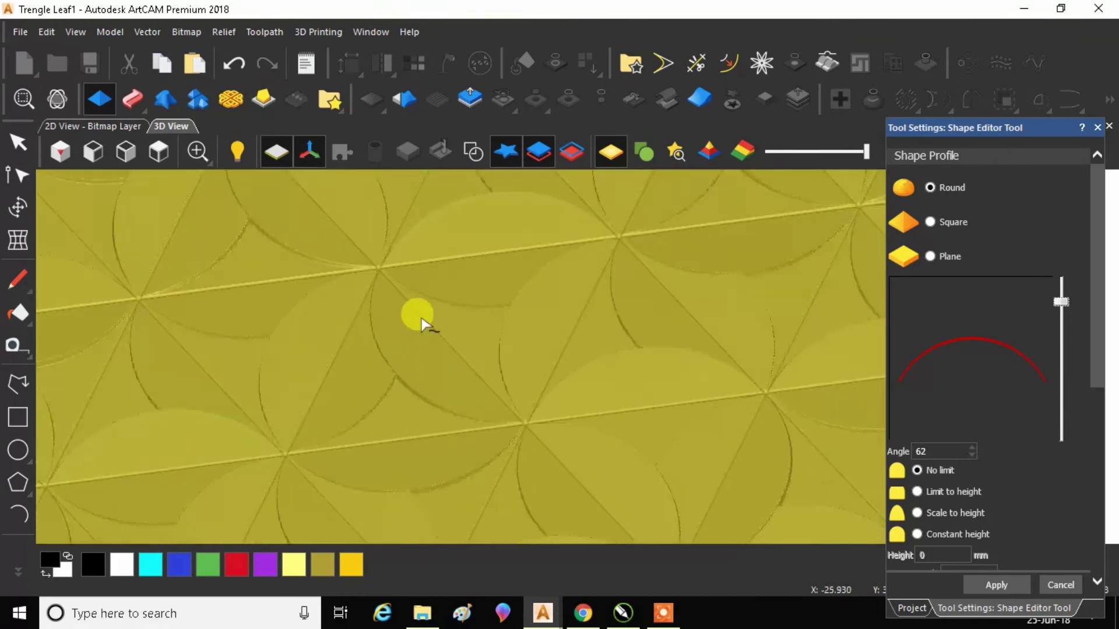
# Switch to the pointed Square profile and flatten the angle to 32
pyautogui.click(934, 218)
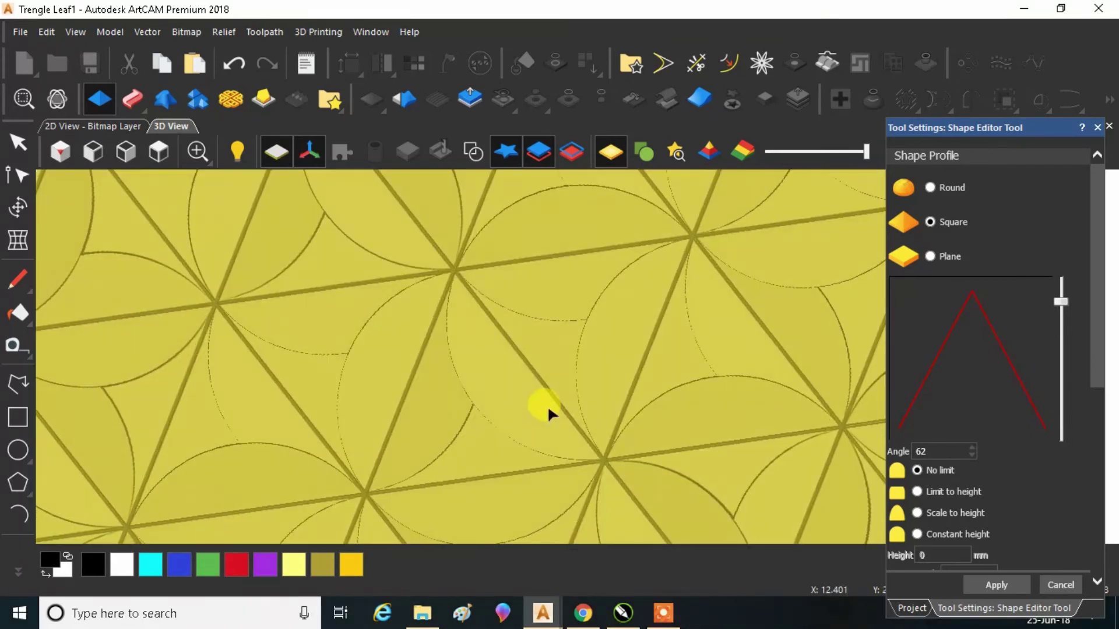
pyautogui.scroll(-5, 571, 349)
pyautogui.moveTo(581, 368); pyautogui.dragTo(590, 398)
pyautogui.moveTo(1066, 299); pyautogui.dragTo(1098, 415)
# Scale the shape to a 2 mm height, set the angle to about 35, and apply
pyautogui.click(922, 319)
pyautogui.click(931, 360)
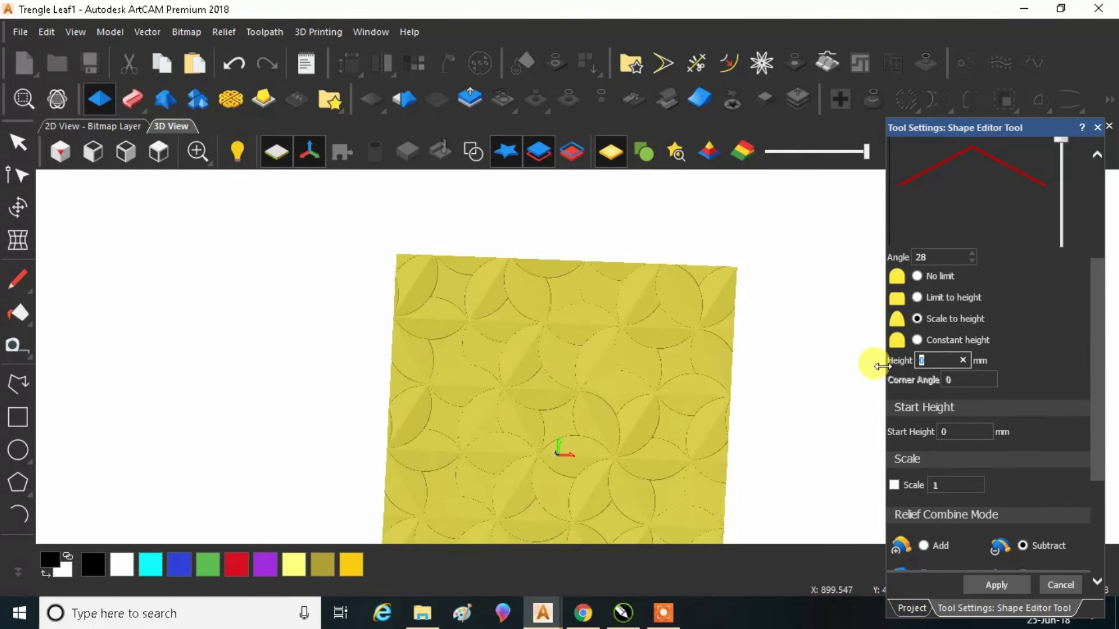
pyautogui.scroll(-2, 594, 314)
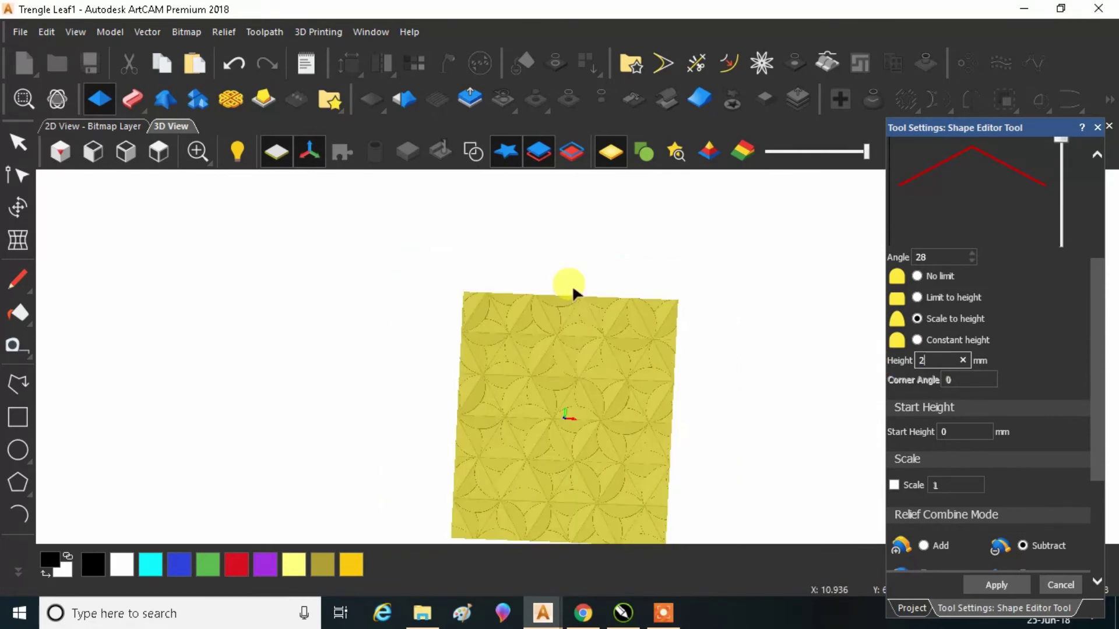
pyautogui.scroll(8, 578, 377)
pyautogui.moveTo(588, 376); pyautogui.dragTo(697, 337)
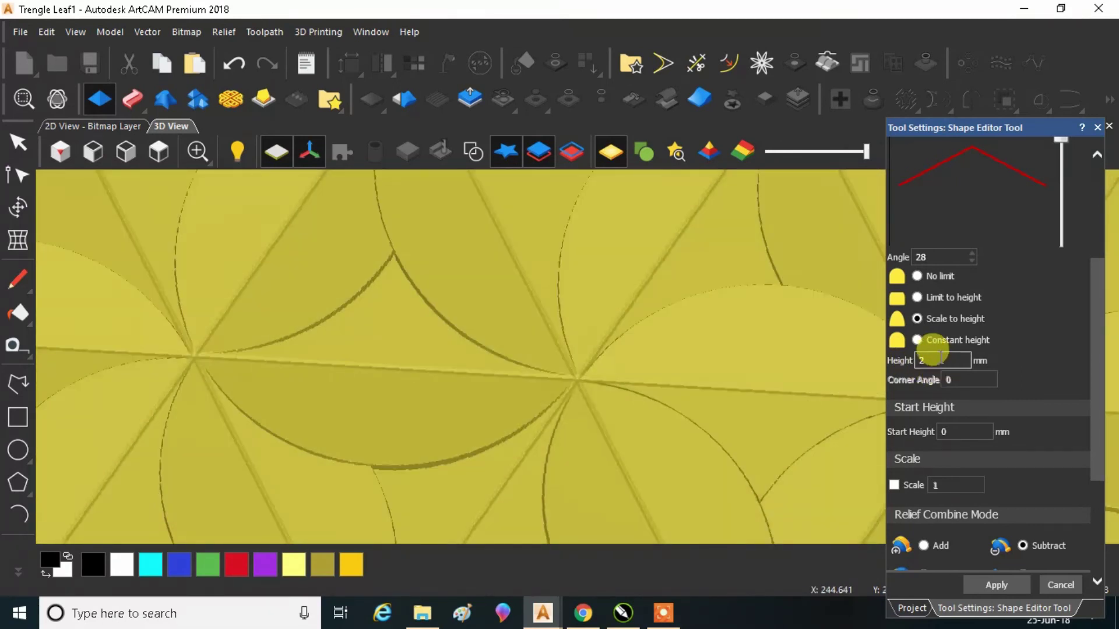
pyautogui.moveTo(1099, 344); pyautogui.dragTo(1094, 295)
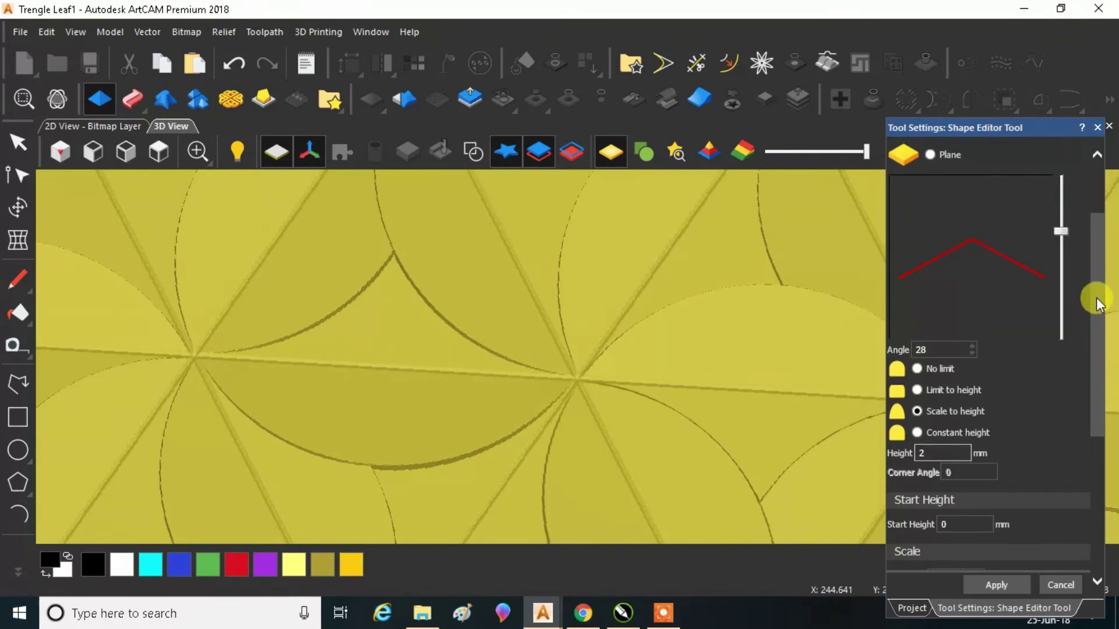
pyautogui.moveTo(1064, 238); pyautogui.dragTo(1067, 228)
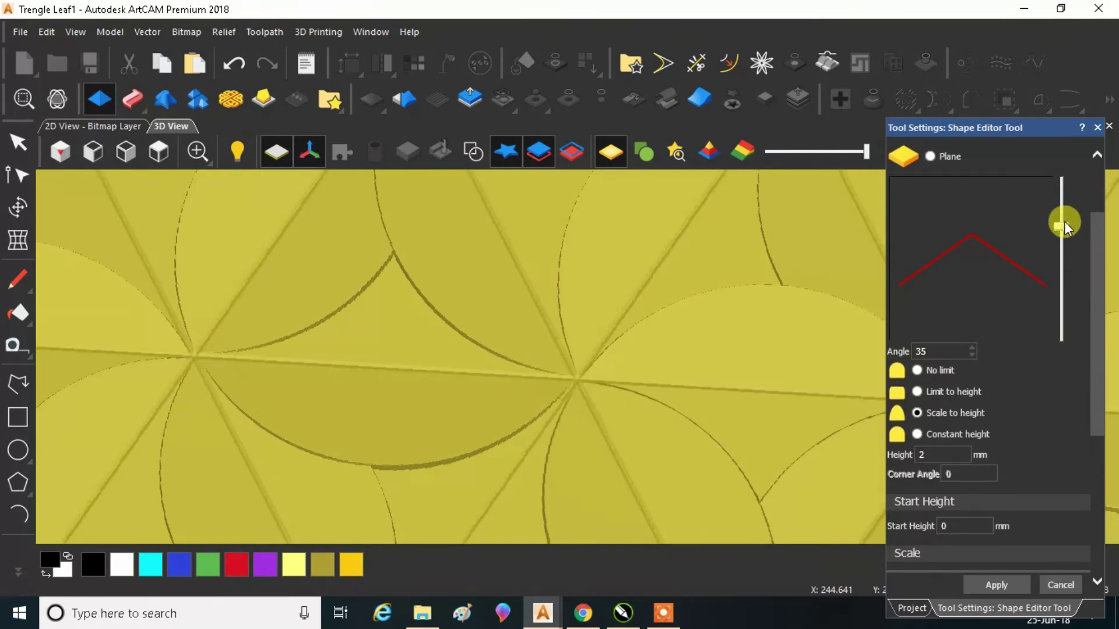
pyautogui.moveTo(1096, 285); pyautogui.dragTo(1076, 460)
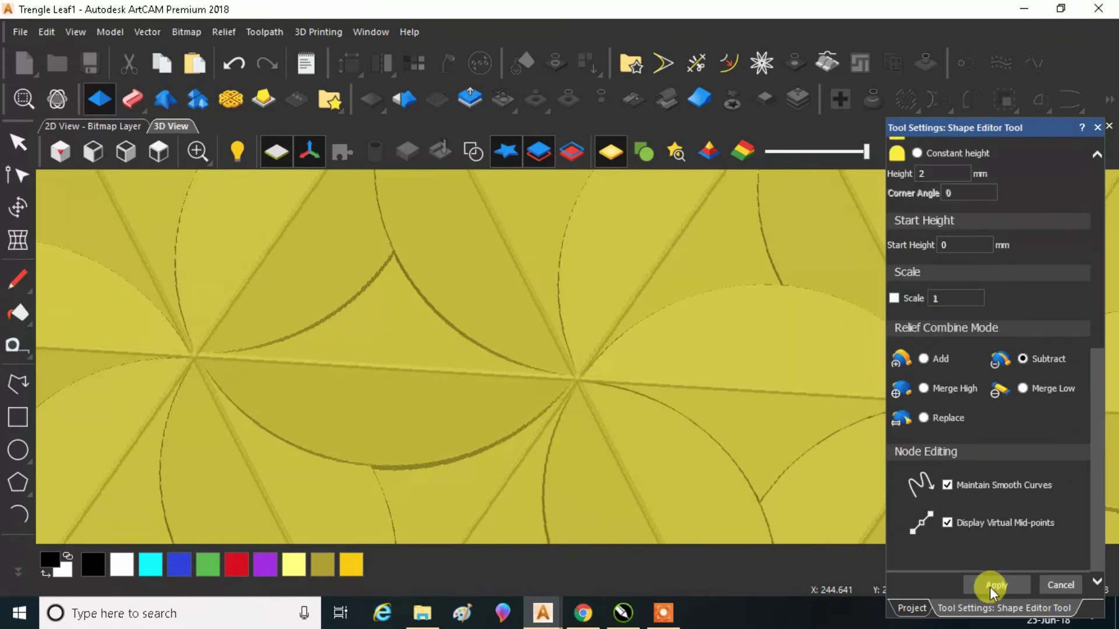
pyautogui.click(1054, 583)
# Inspect the relief from above and in orbit, then open Scale Relief to check its 8 to -2 mm height
pyautogui.scroll(-3, 614, 434)
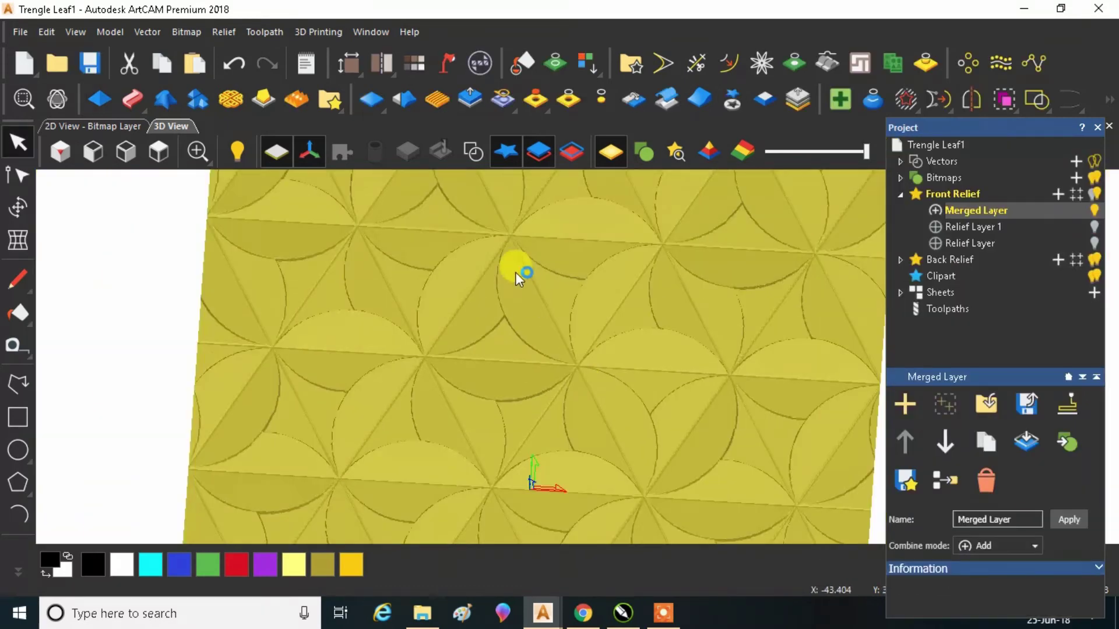
pyautogui.click(126, 152)
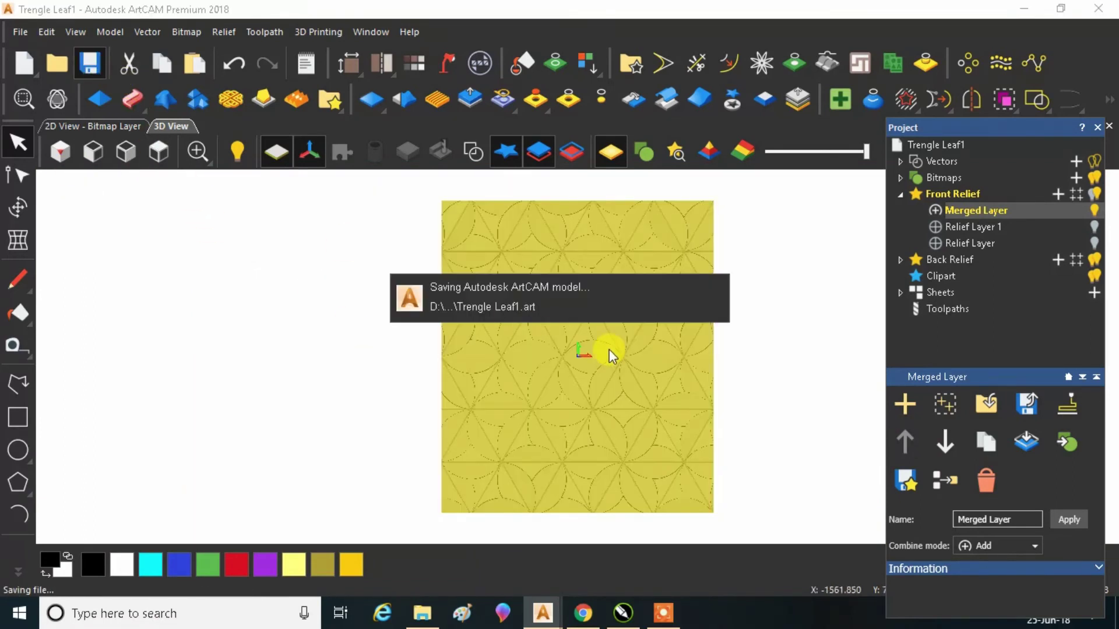
pyautogui.scroll(7, 594, 349)
pyautogui.scroll(-5, 577, 361)
pyautogui.moveTo(581, 377); pyautogui.dragTo(589, 321)
pyautogui.scroll(6, 601, 353)
pyautogui.moveTo(620, 364); pyautogui.dragTo(522, 429)
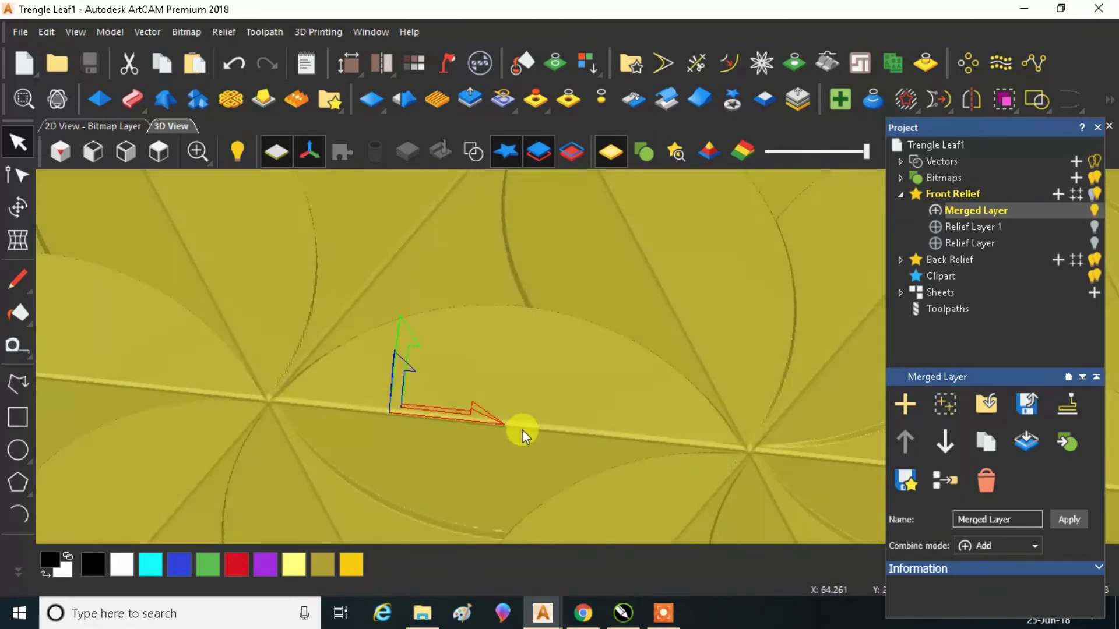
pyautogui.scroll(-8, 569, 372)
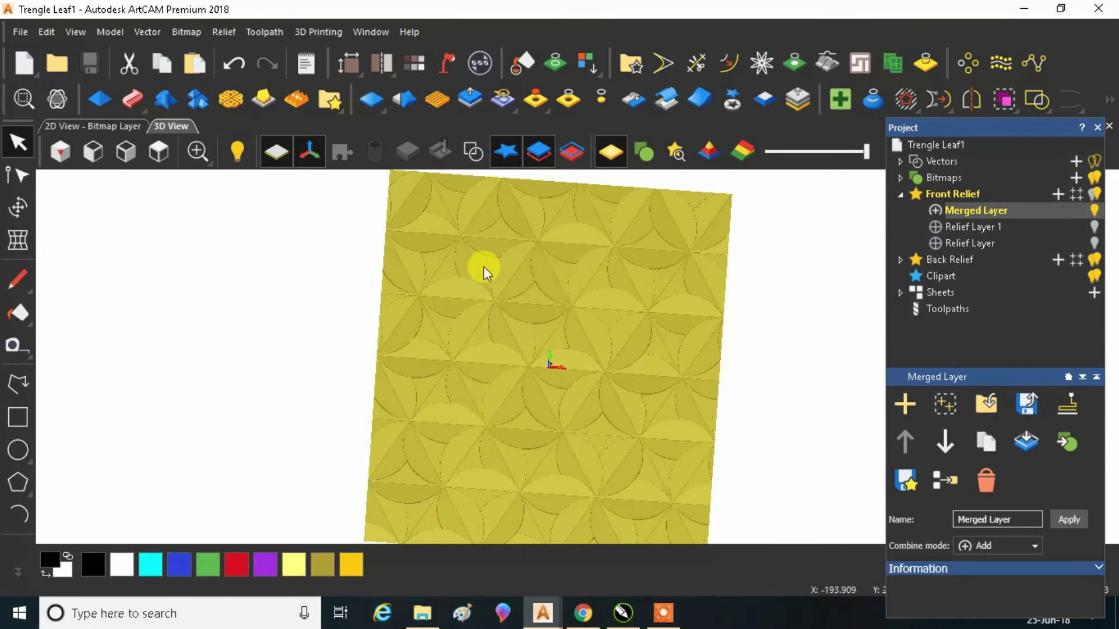
pyautogui.click(469, 98)
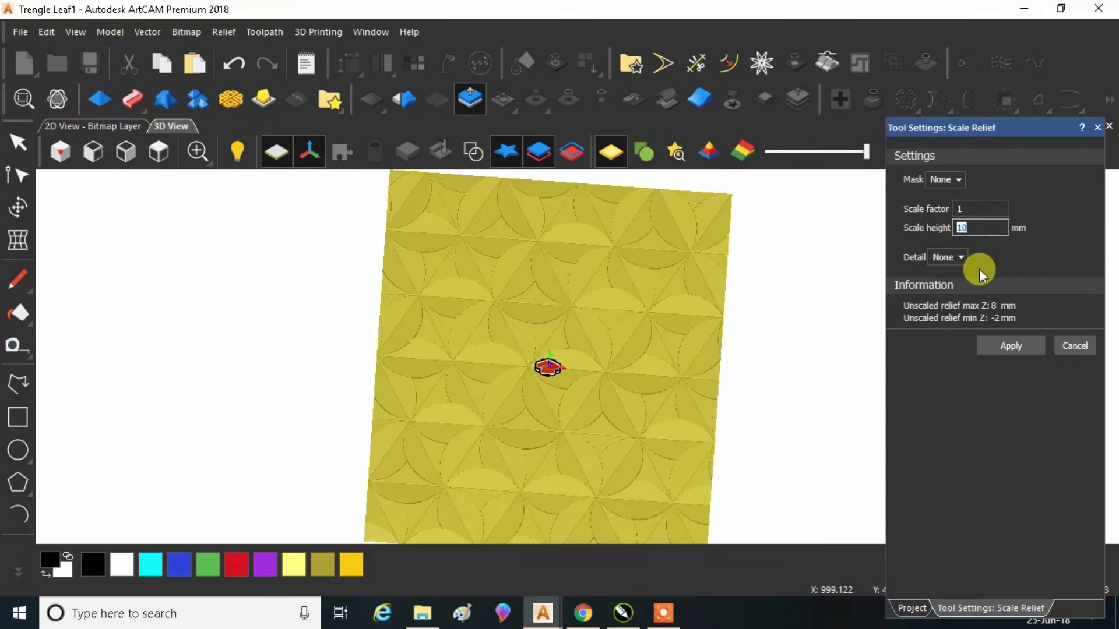
# Close Scale Relief unchanged, orbit to inspect the relief, and return to top view
pyautogui.click(16, 142)
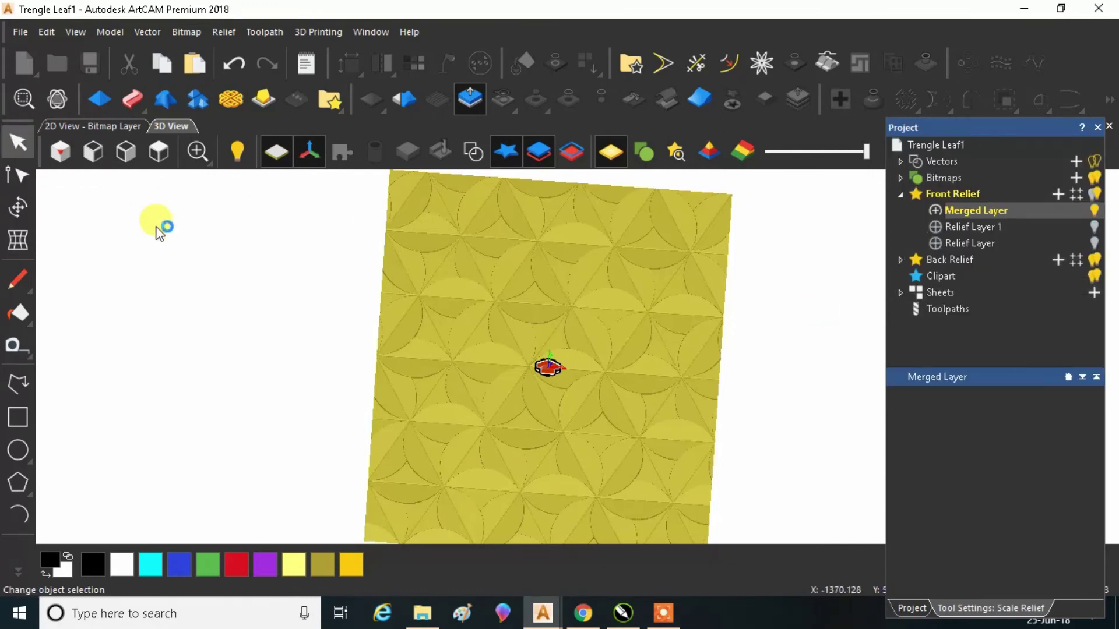
pyautogui.scroll(3, 604, 334)
pyautogui.moveTo(604, 334); pyautogui.dragTo(551, 240)
pyautogui.scroll(4, 579, 323)
pyautogui.scroll(2, 503, 271)
pyautogui.moveTo(503, 271); pyautogui.dragTo(515, 225)
pyautogui.scroll(4, 354, 417)
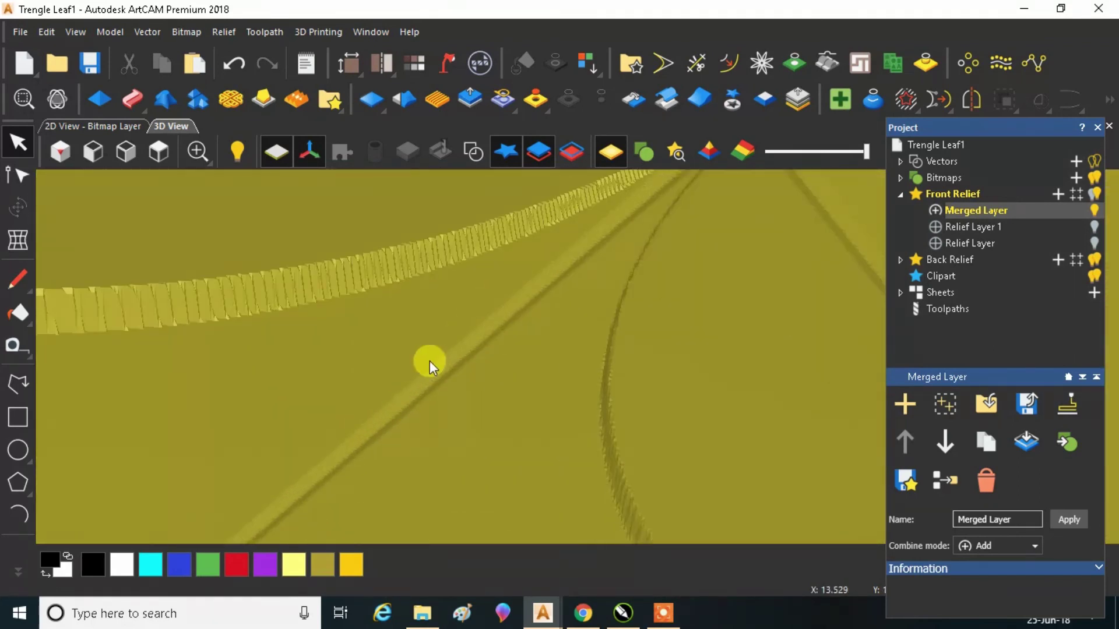
pyautogui.moveTo(429, 361); pyautogui.dragTo(424, 436)
pyautogui.scroll(-3, 424, 438)
pyautogui.scroll(-8, 449, 394)
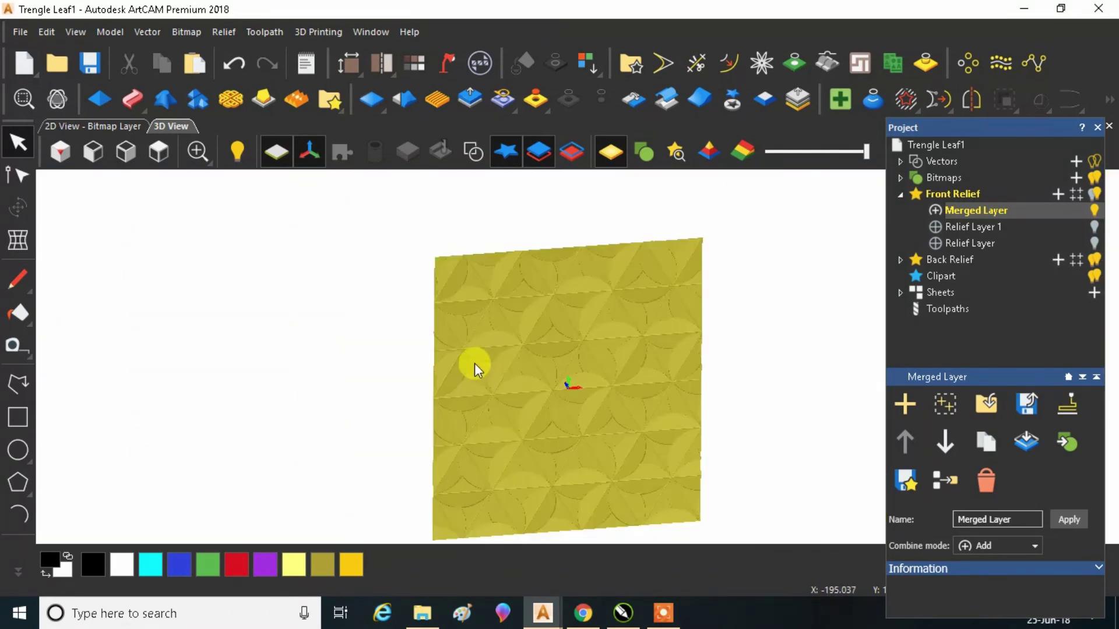
pyautogui.scroll(3, 533, 307)
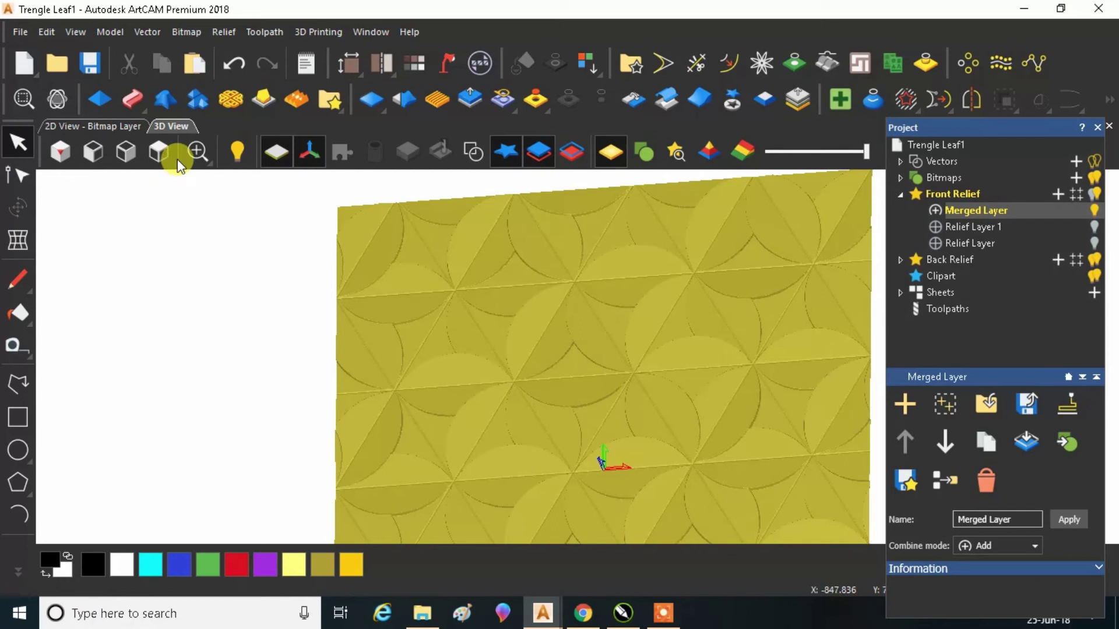
pyautogui.click(158, 154)
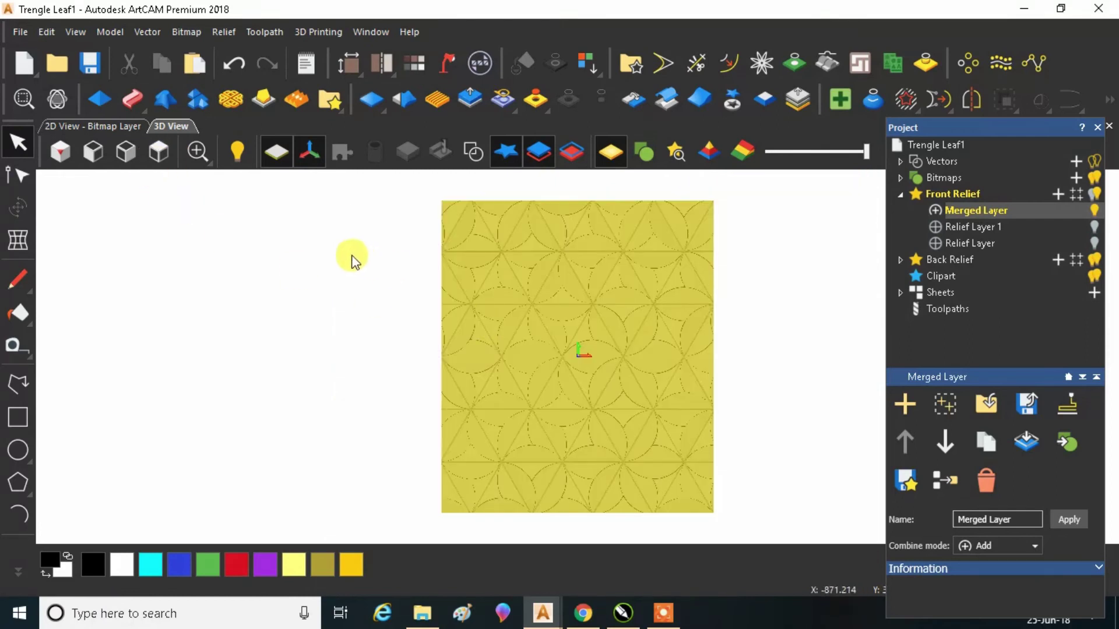
# Save the Trengle Leaf1 model and recheck the relief before snapping back to top view
pyautogui.click(89, 63)
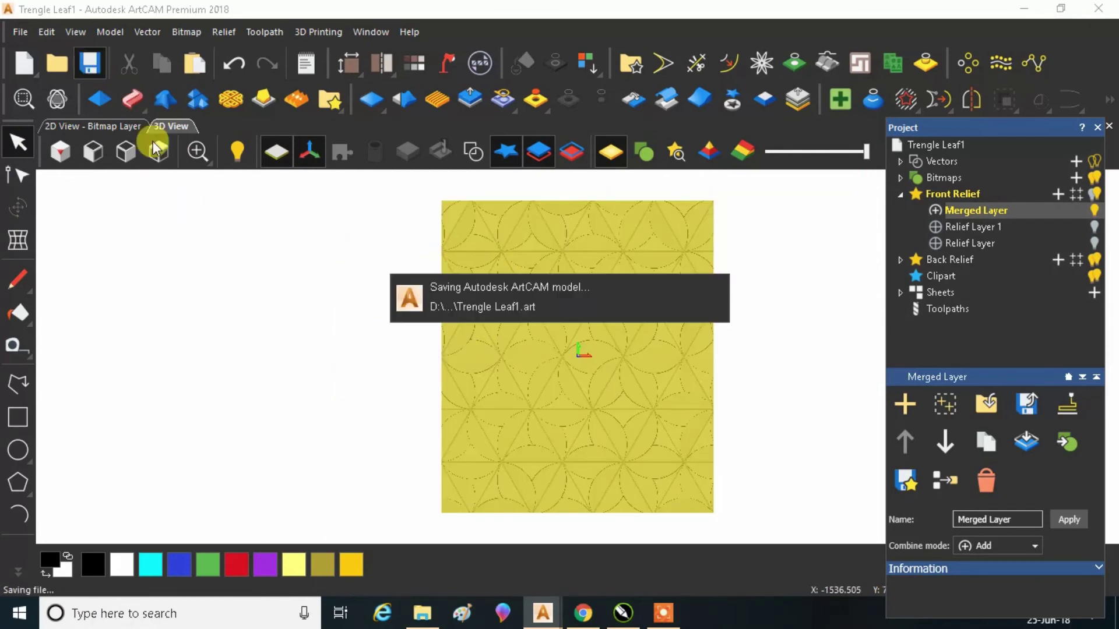
pyautogui.scroll(10, 620, 256)
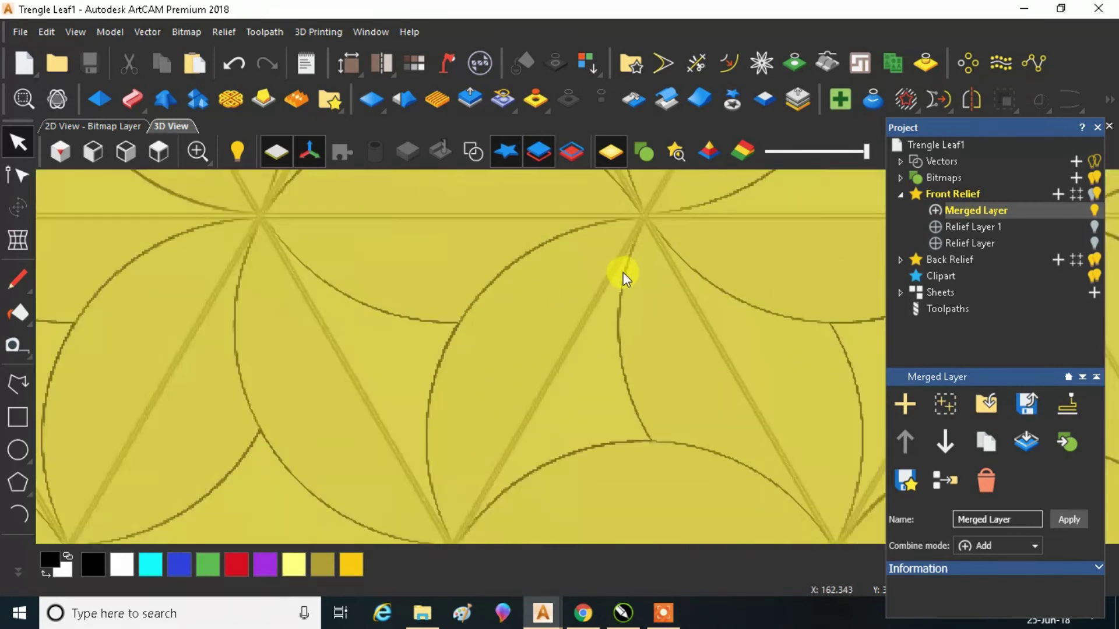
pyautogui.scroll(-10, 612, 289)
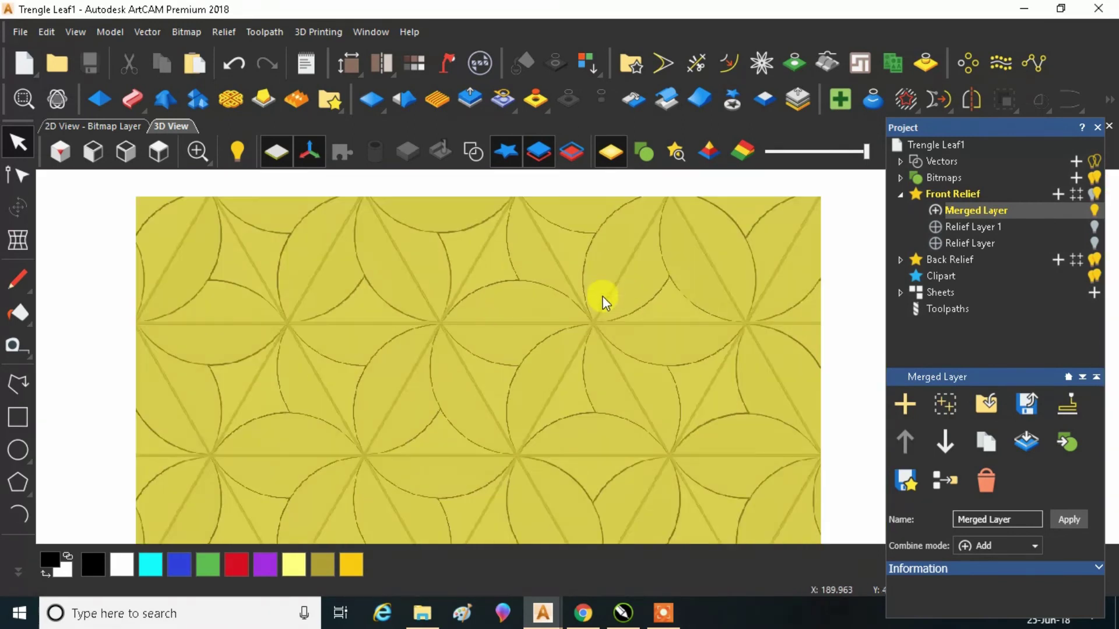
pyautogui.moveTo(607, 279); pyautogui.dragTo(263, 239)
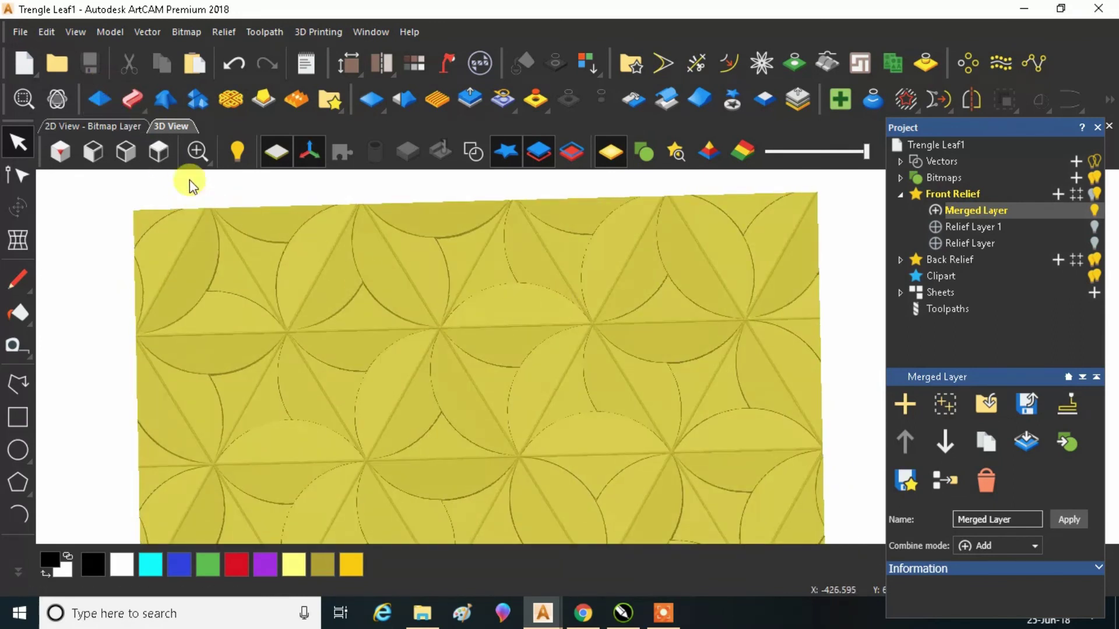
pyautogui.click(158, 151)
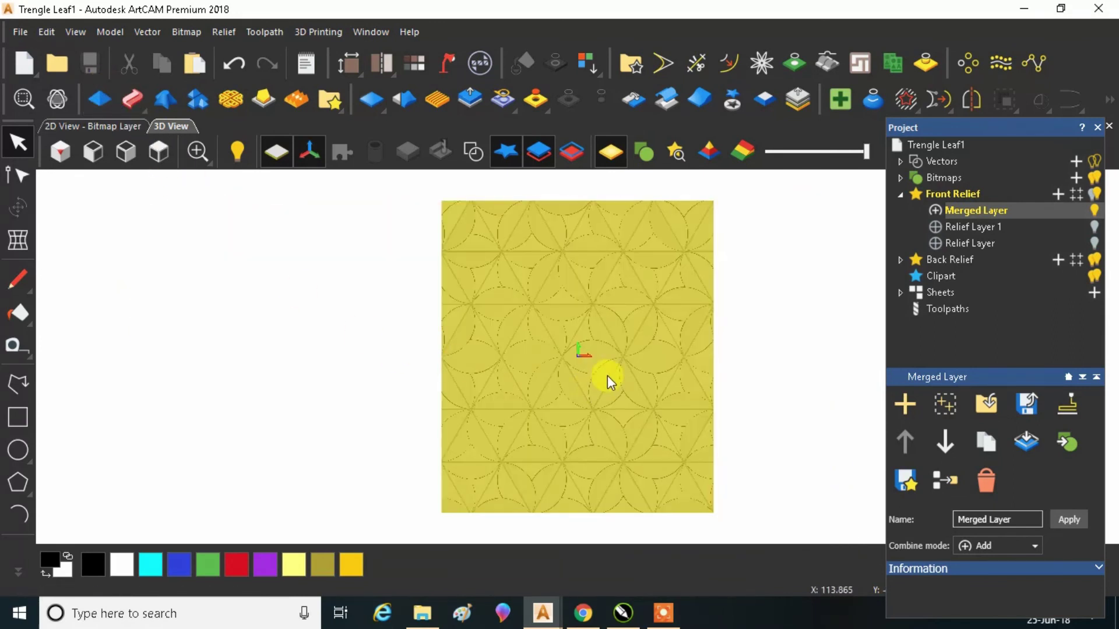
pyautogui.scroll(2, 621, 365)
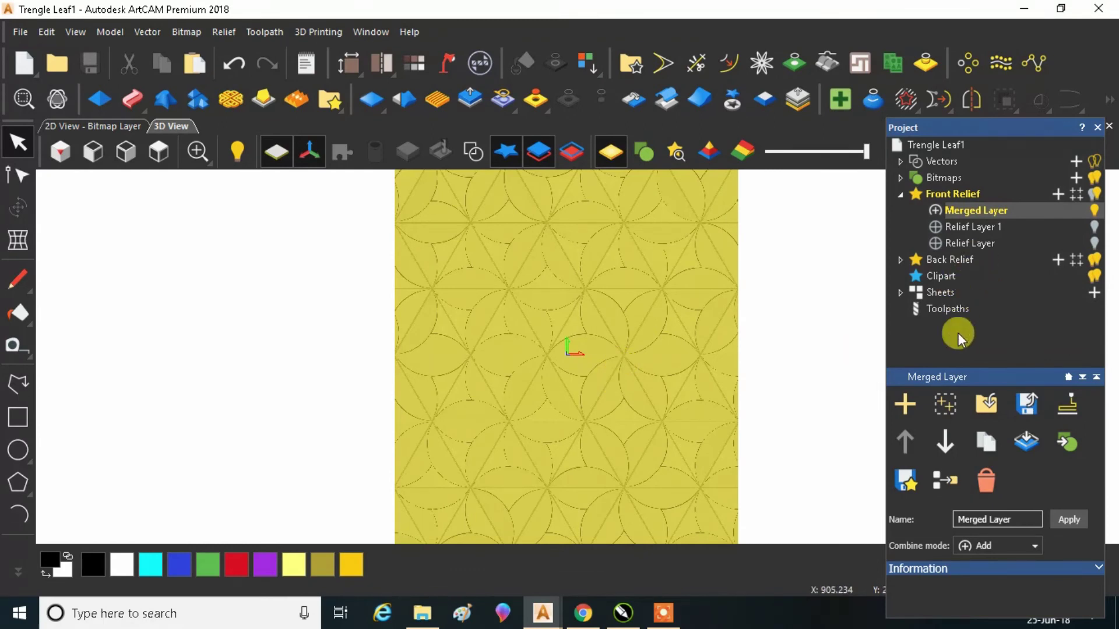
pyautogui.click(951, 464)
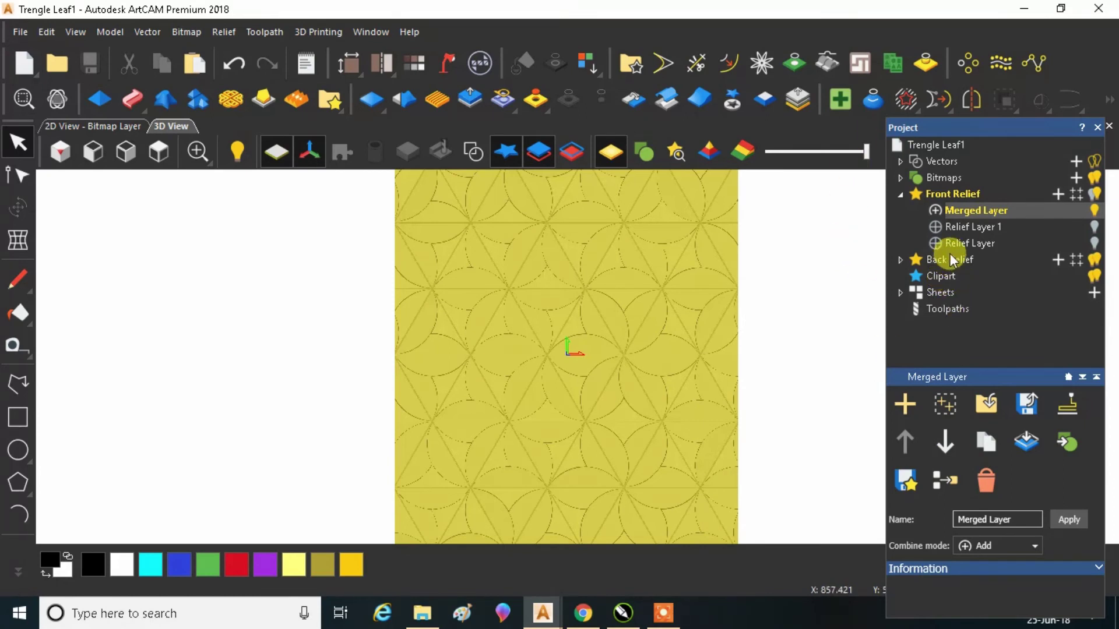
# Start a Machine Relief 3D toolpath with Ball Nose 6 mm as the finishing tool
pyautogui.click(948, 307)
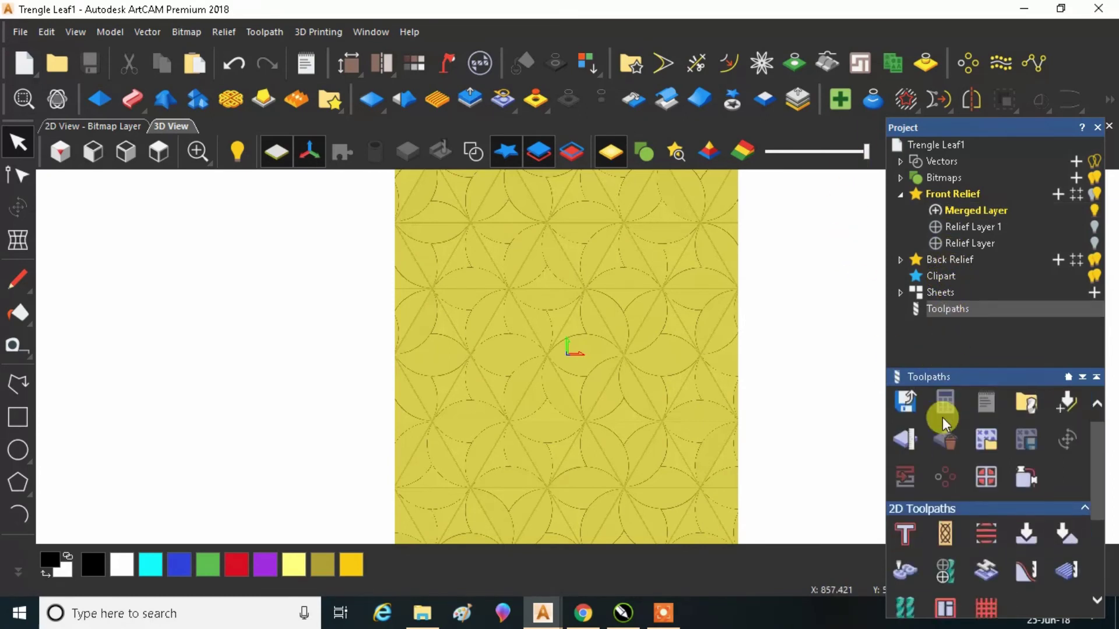
pyautogui.scroll(-3, 943, 417)
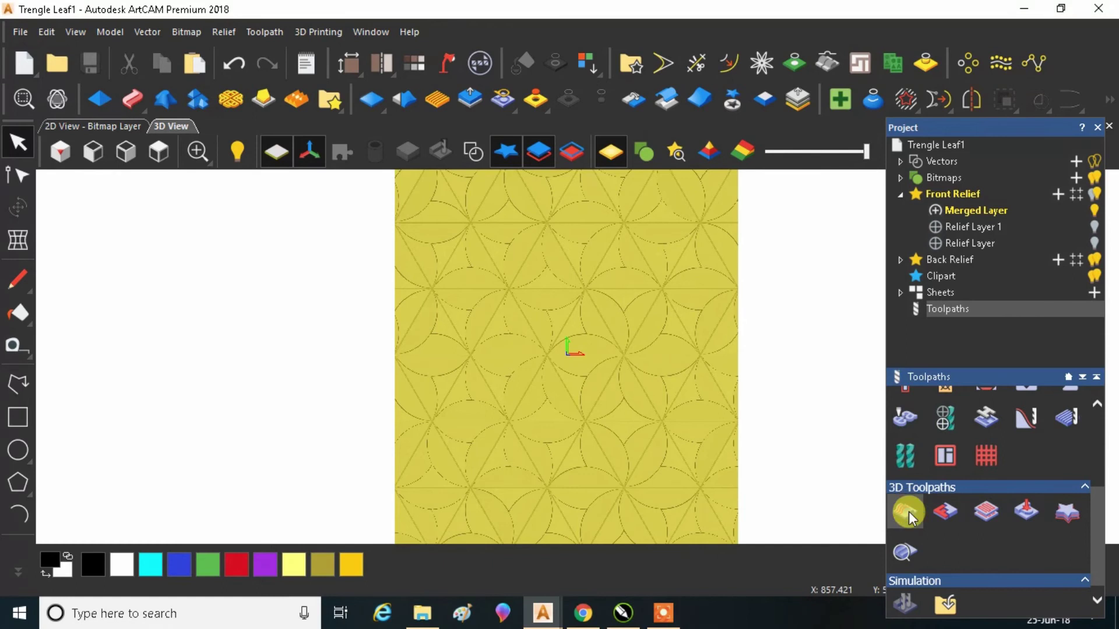
pyautogui.click(908, 511)
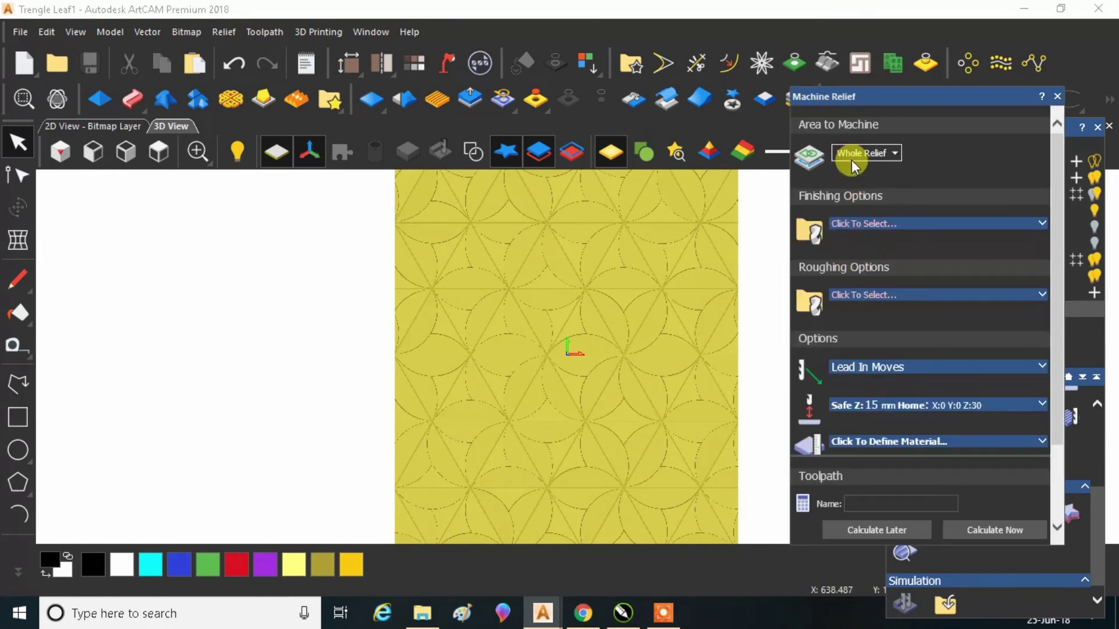
pyautogui.click(860, 223)
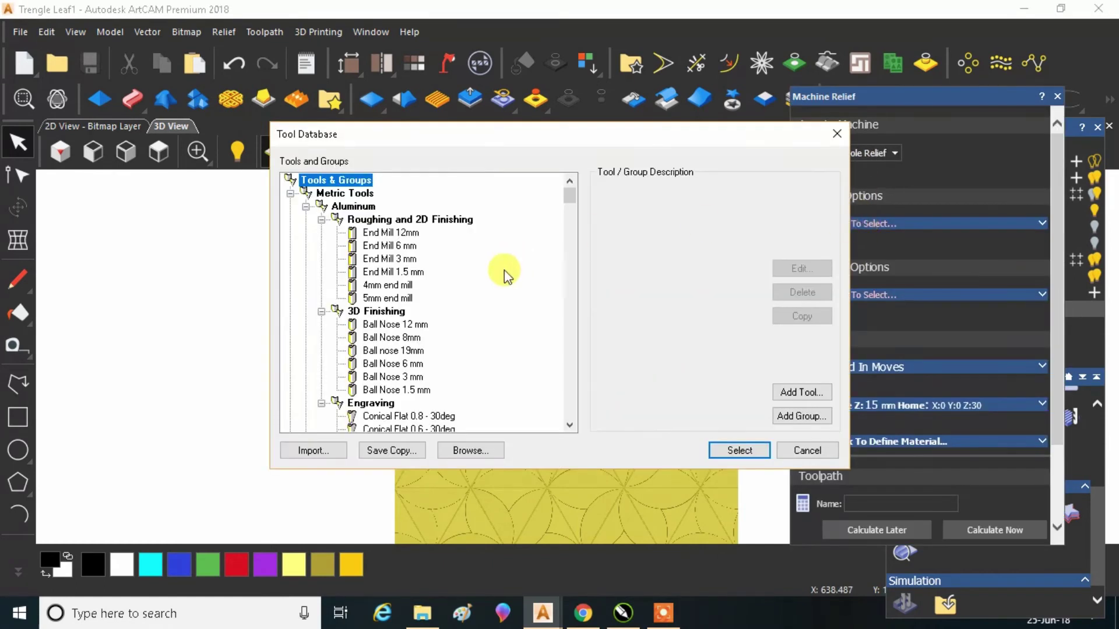
pyautogui.click(410, 366)
pyautogui.click(729, 450)
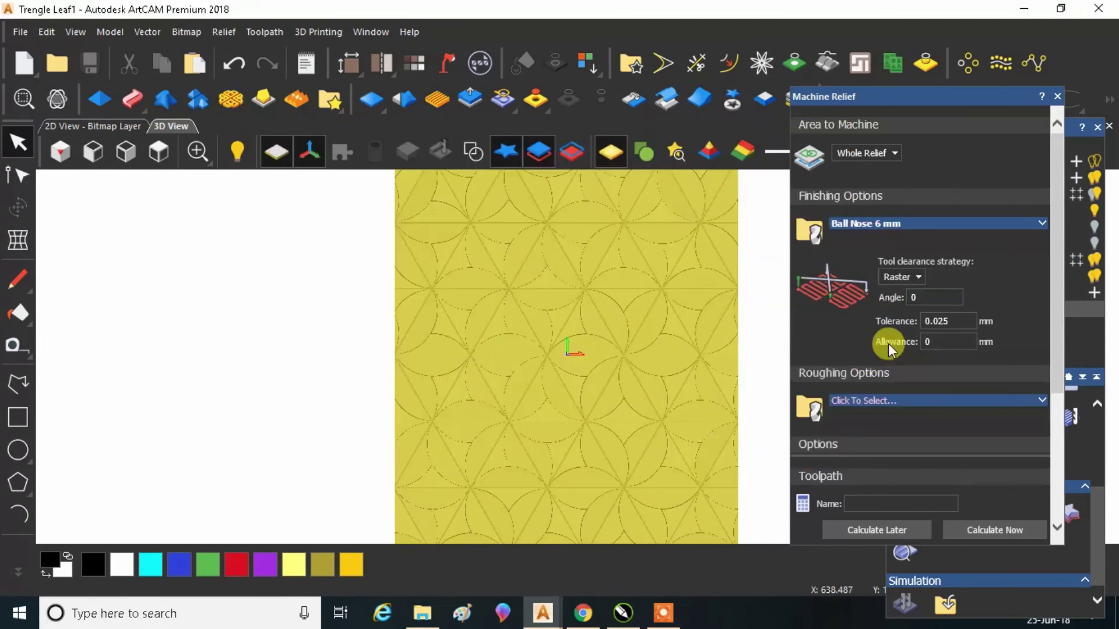
# Set the finishing stepover to 0.8 mm, then switch to the WhatsApp chat in Chrome
pyautogui.click(880, 225)
pyautogui.click(920, 325)
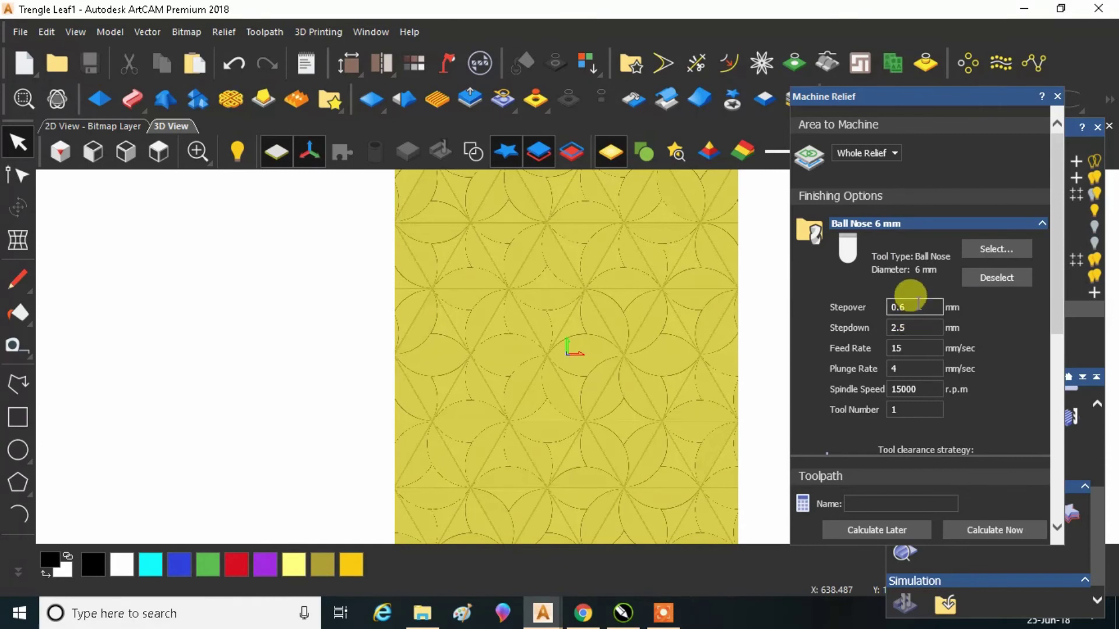
pyautogui.click(888, 307)
pyautogui.write('.8')
pyautogui.moveTo(1050, 284); pyautogui.dragTo(1025, 382)
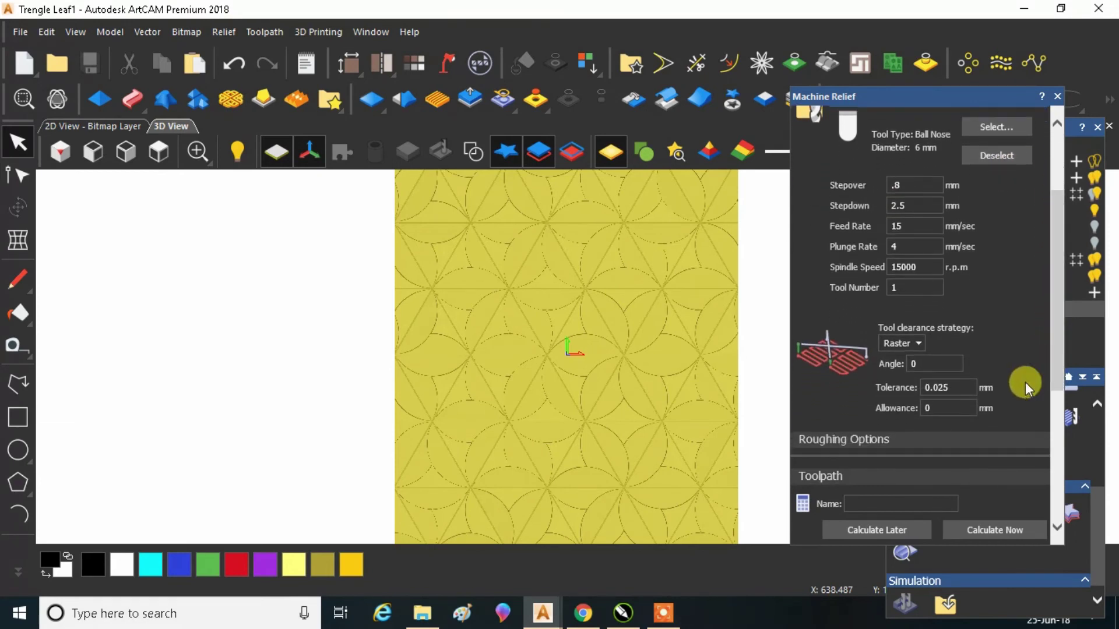
pyautogui.moveTo(602, 601)
pyautogui.click(638, 551)
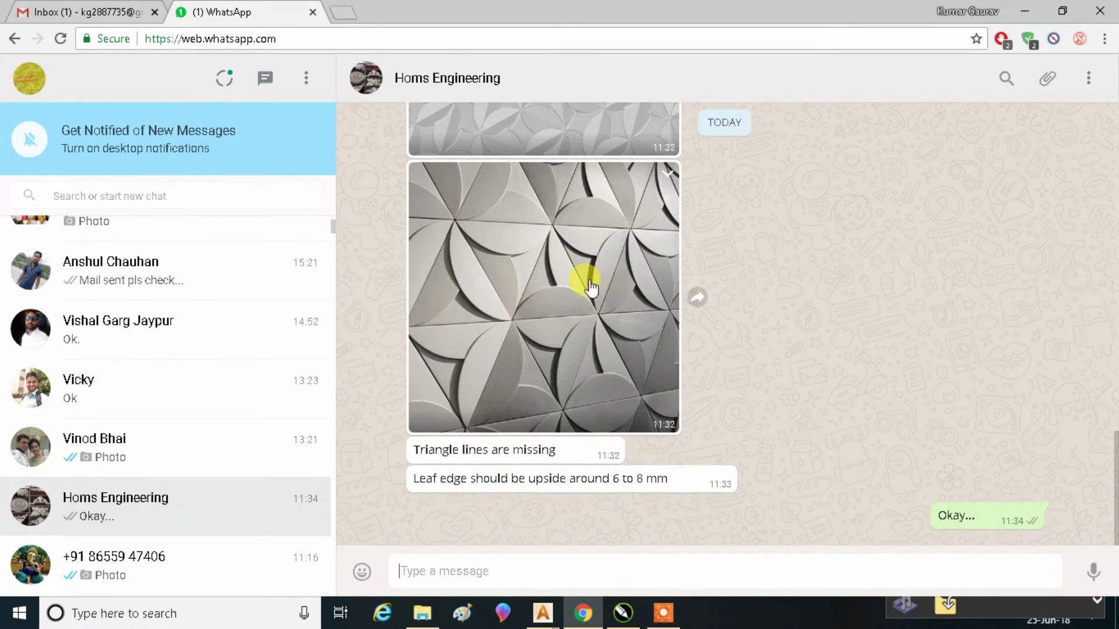
# Glance at the Gmail inbox, then return to the Trengle Leaf1 ArtCAM window
pyautogui.click(140, 12)
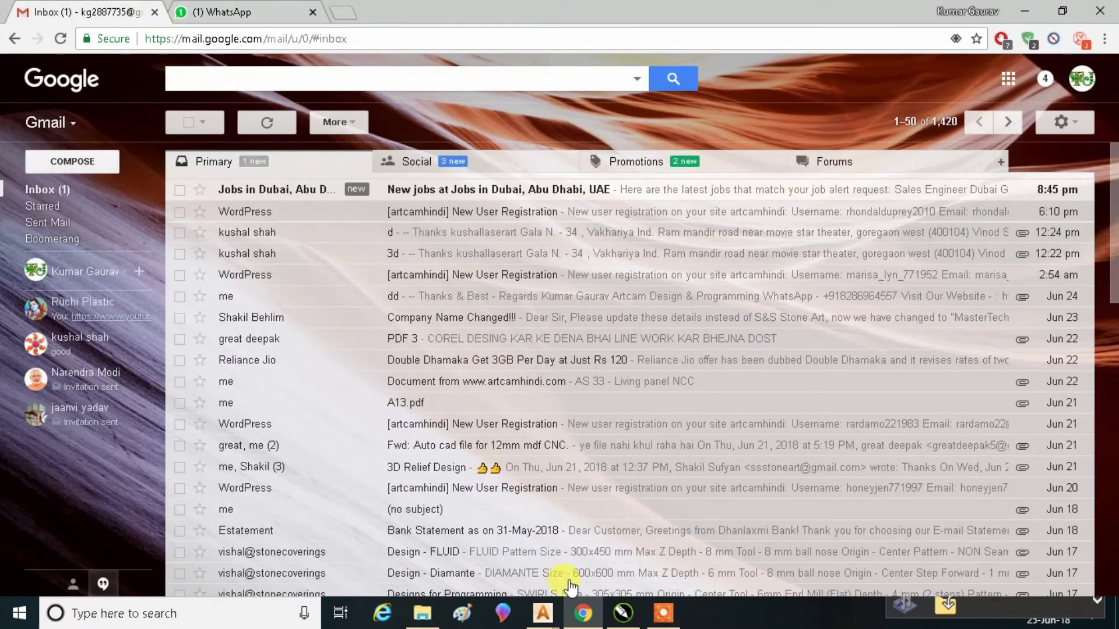
pyautogui.moveTo(584, 610)
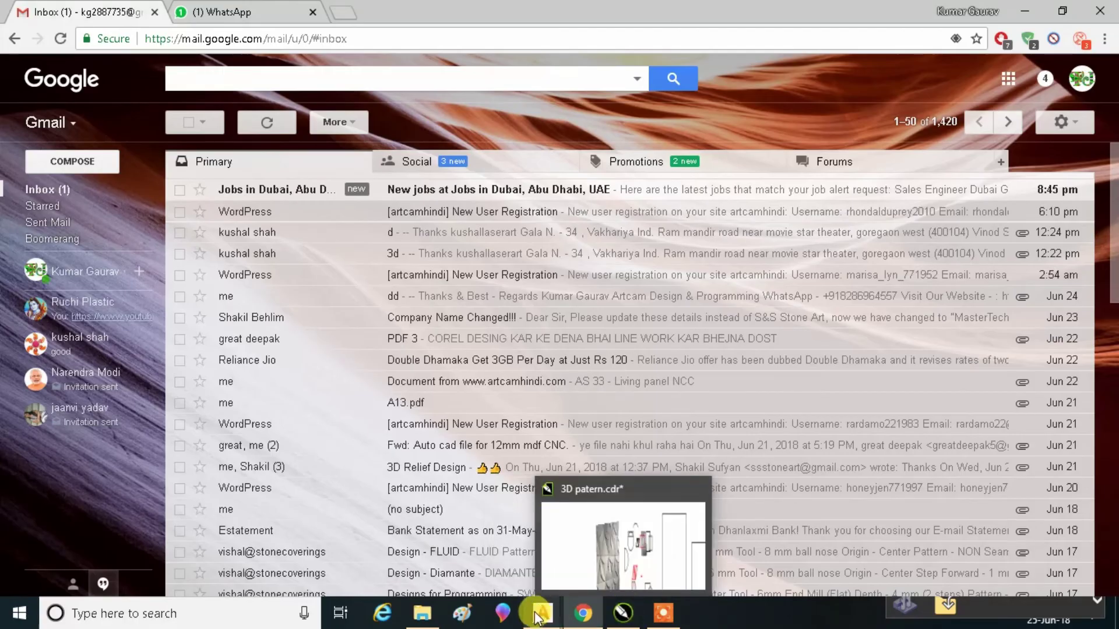
pyautogui.moveTo(543, 612)
pyautogui.click(614, 557)
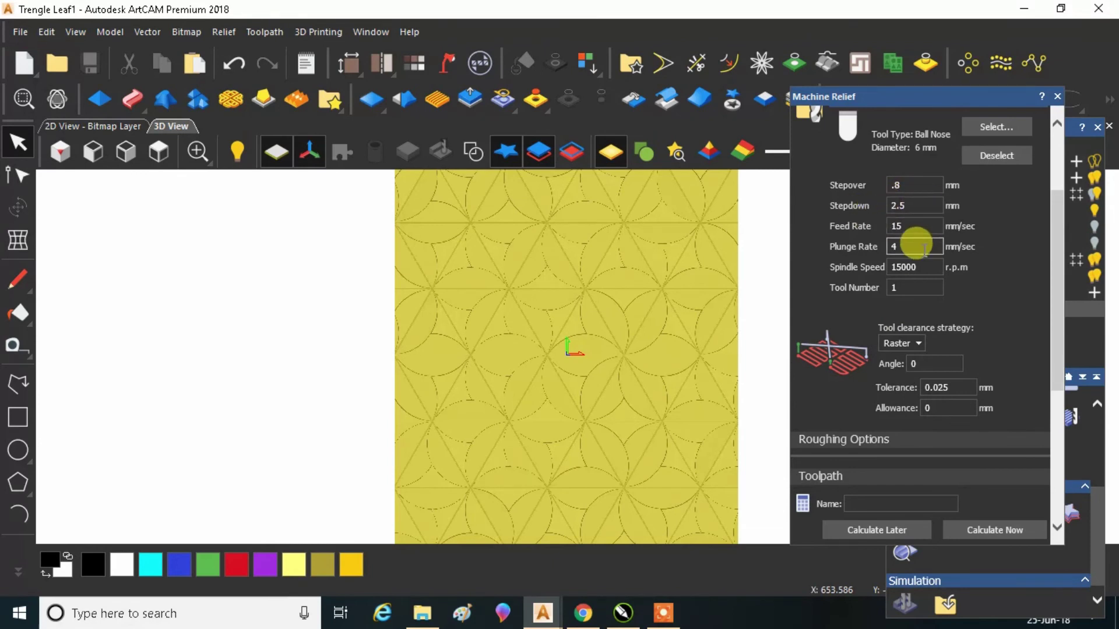
# Set the finishing plunge rate to 2 mm/sec
pyautogui.scroll(3, 915, 245)
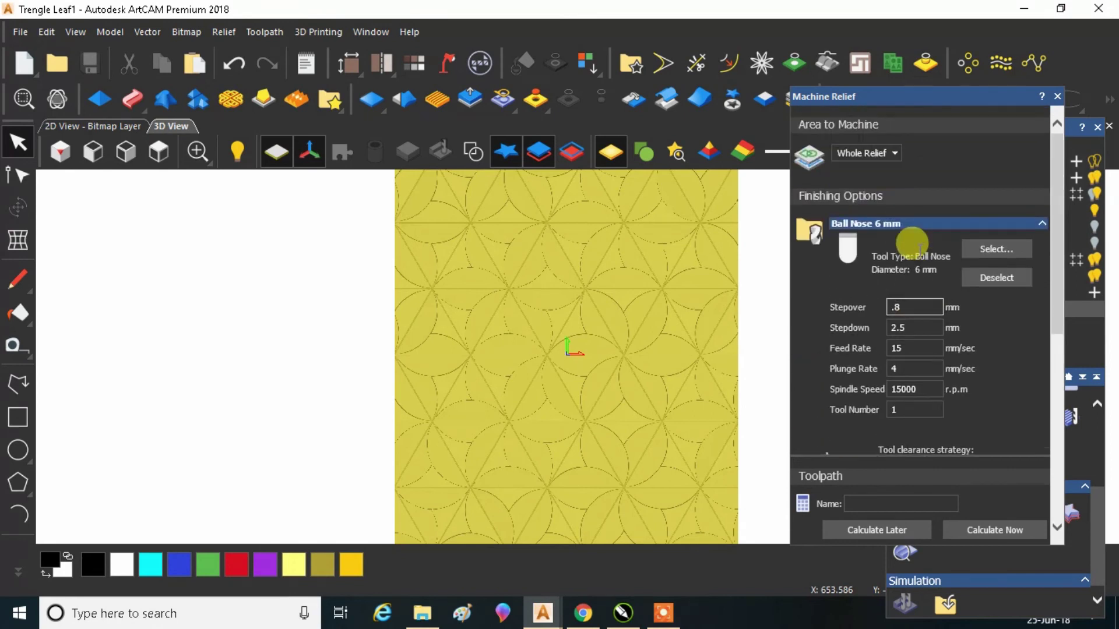
pyautogui.click(931, 327)
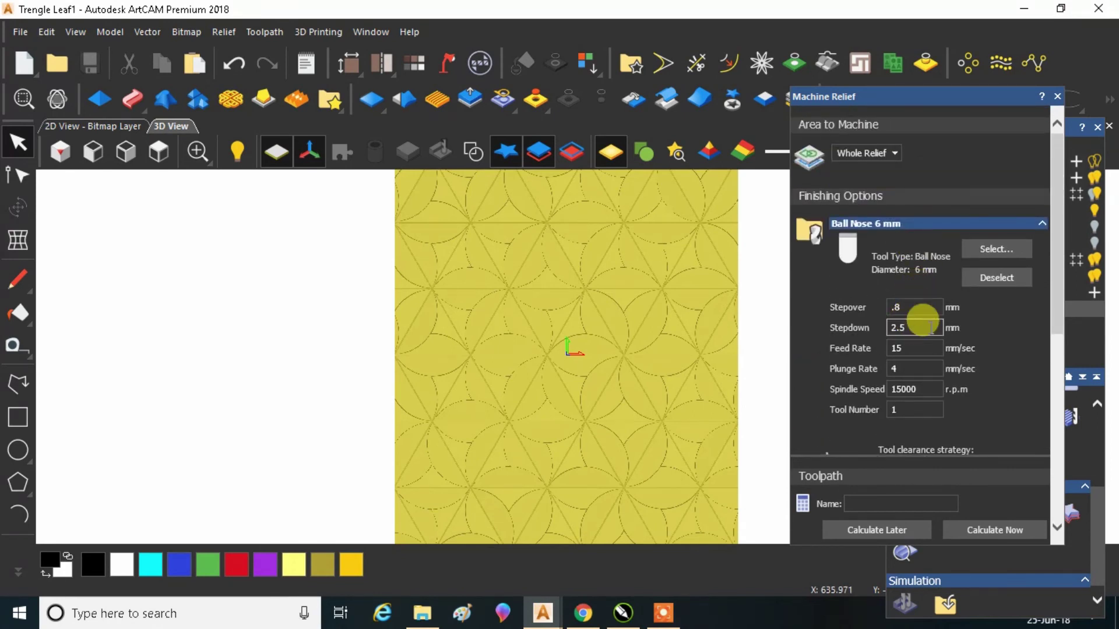
pyautogui.moveTo(915, 348); pyautogui.dragTo(880, 350)
pyautogui.click(896, 369)
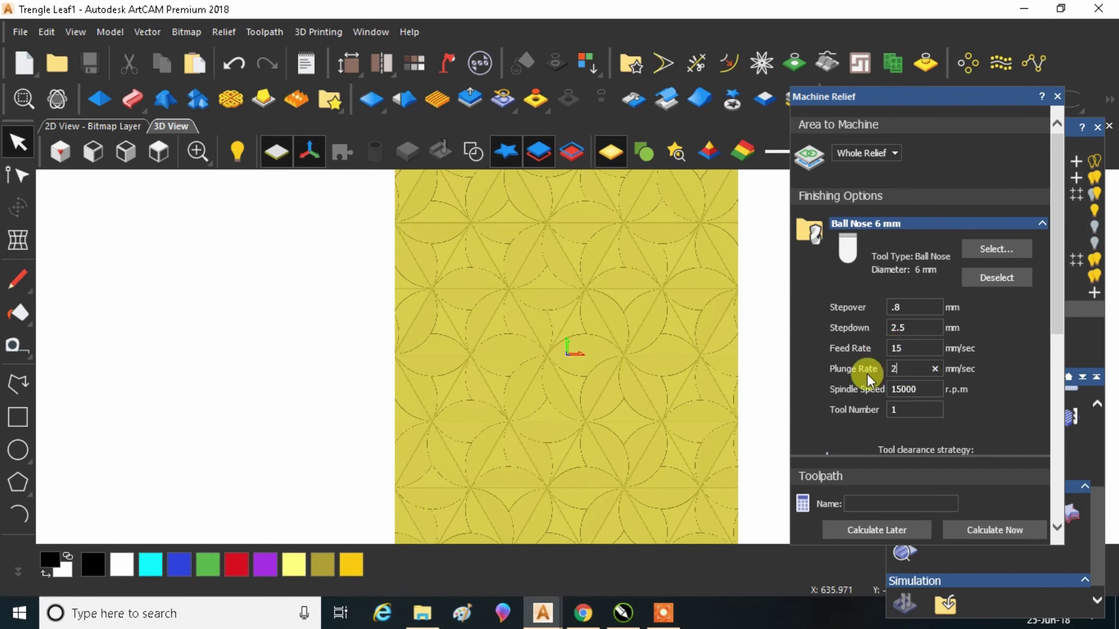
pyautogui.moveTo(1053, 246); pyautogui.dragTo(1044, 446)
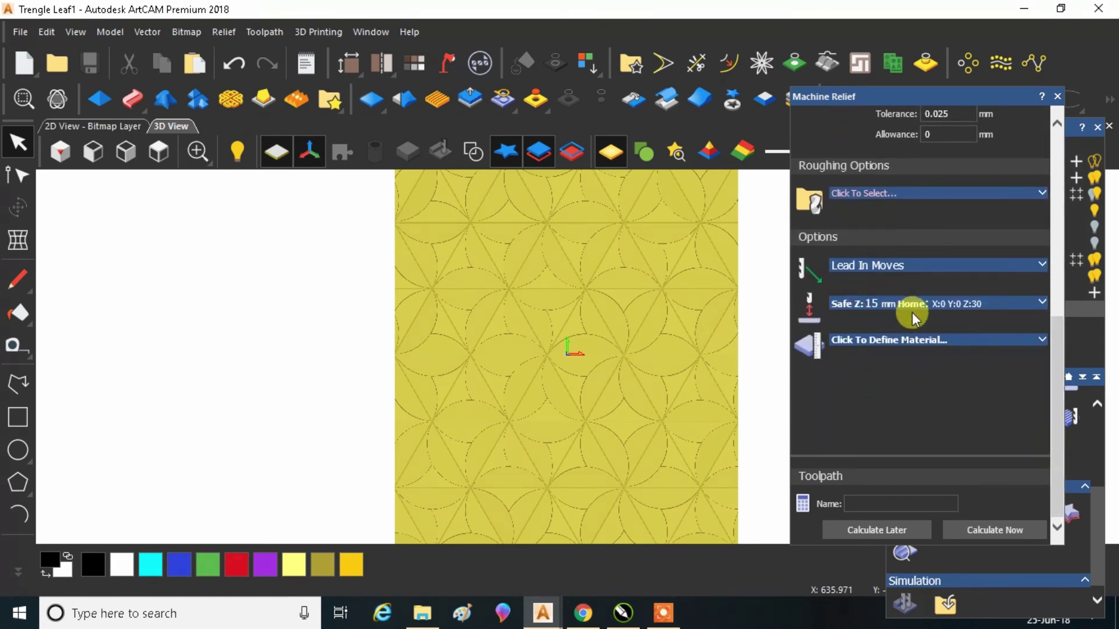
# Define an 18 mm material thickness and calculate the Machine Relief finishing toolpath
pyautogui.click(945, 306)
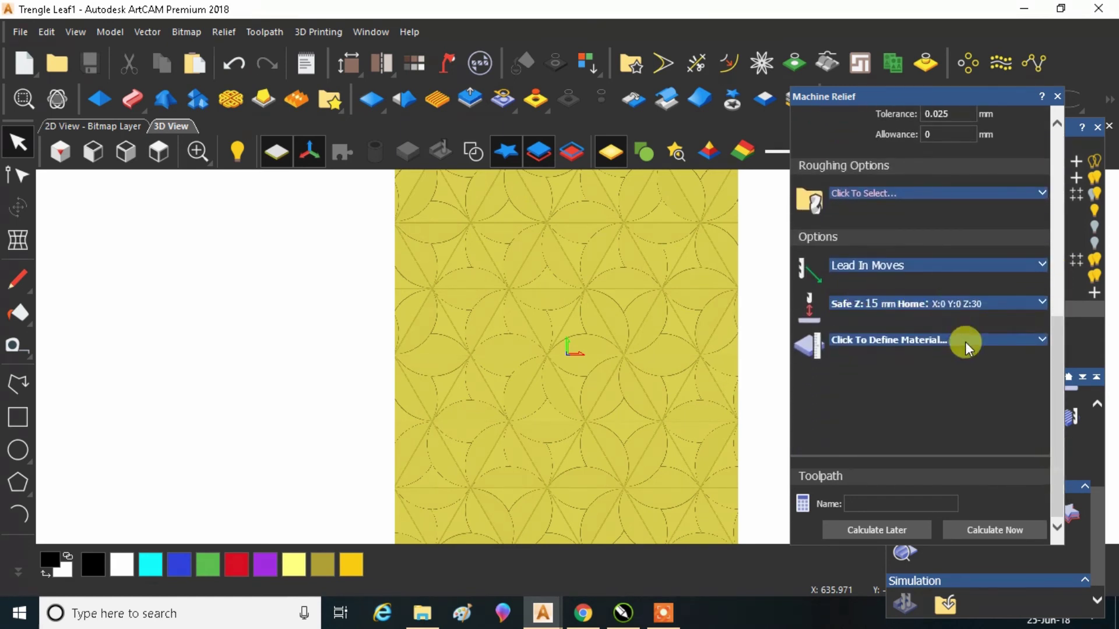
pyautogui.click(965, 339)
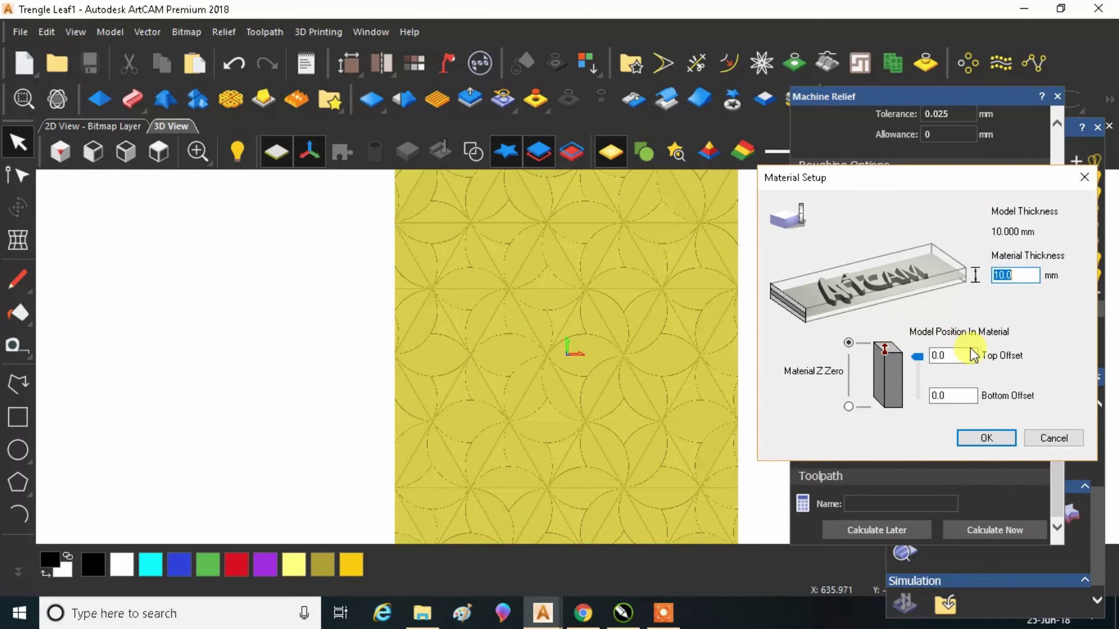
pyautogui.write('18')
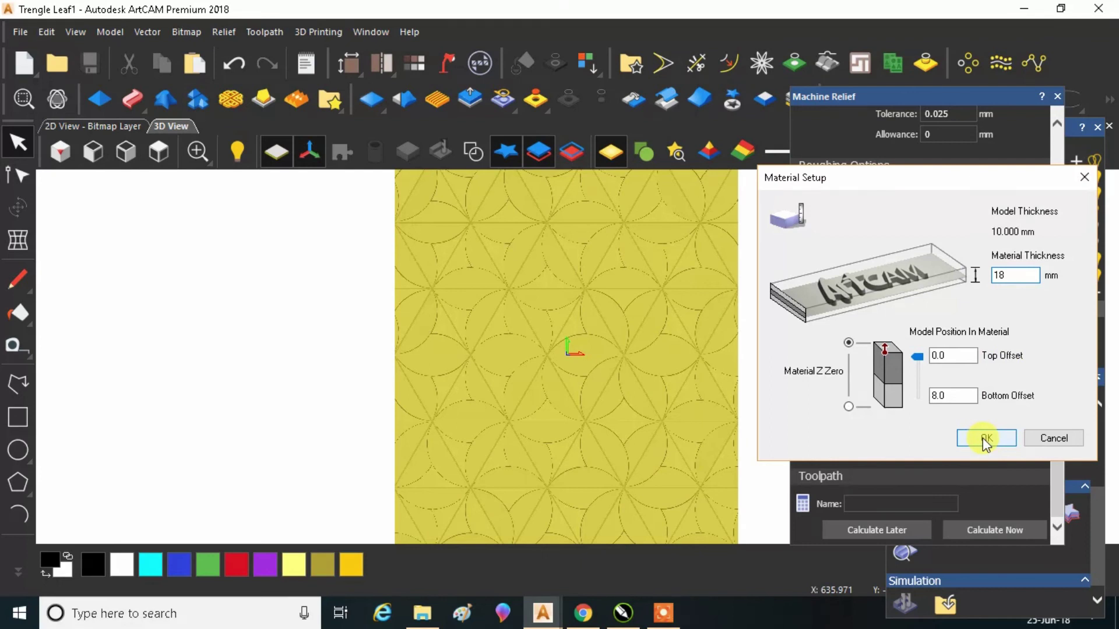
pyautogui.click(984, 440)
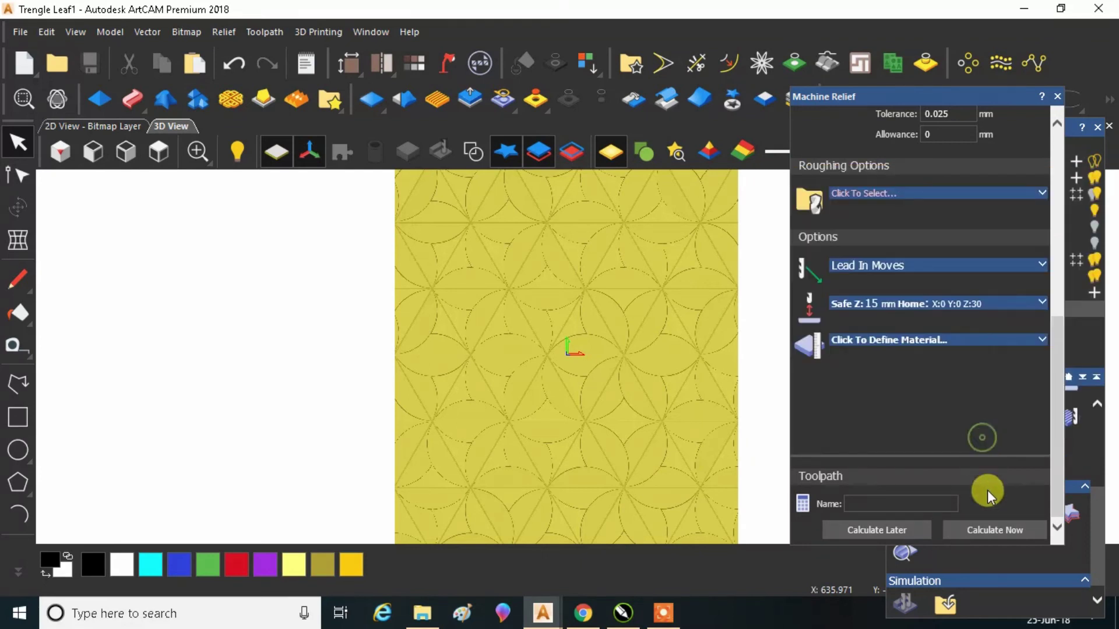
pyautogui.click(993, 529)
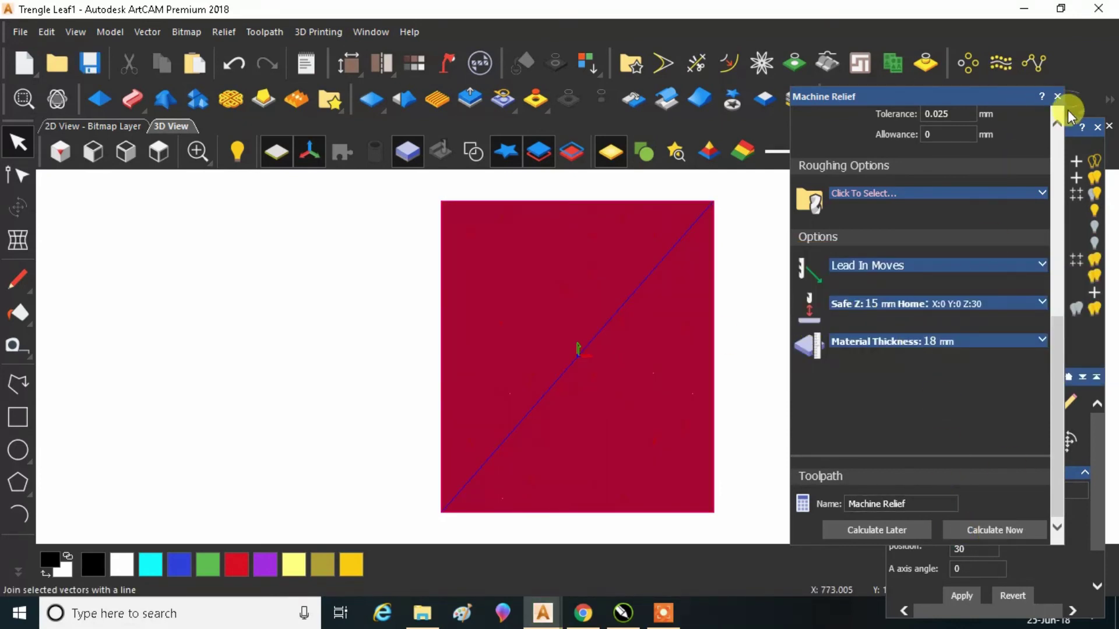
pyautogui.click(1058, 97)
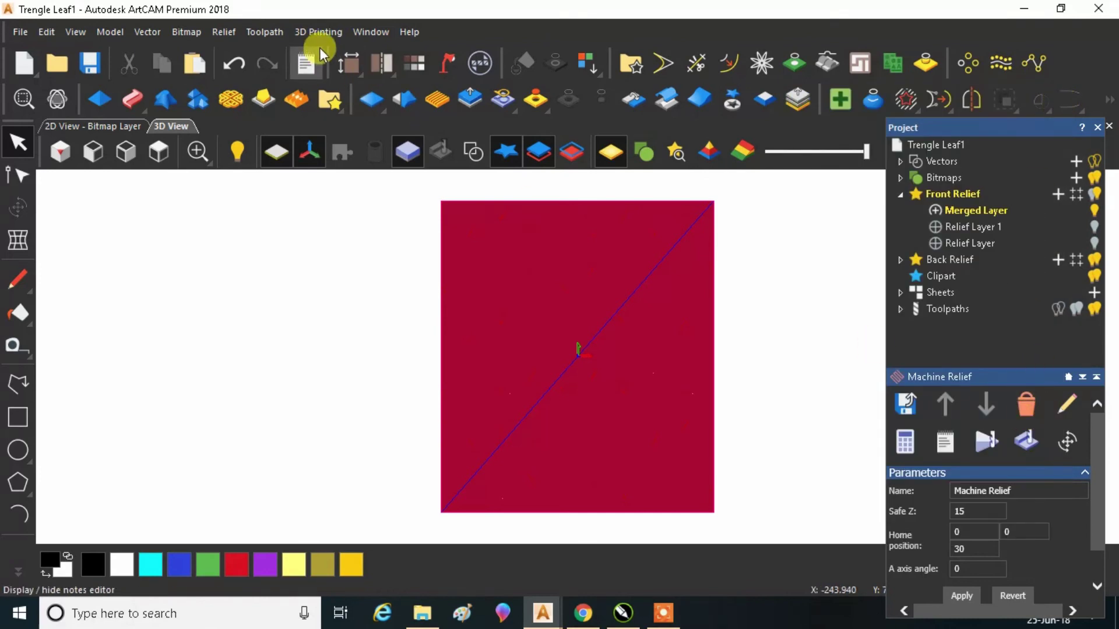
# Save the Ball Nose 6 mm finishing toolpath as 'Tringle Leaves' in G-Code (mm) (*.tap) format
pyautogui.click(264, 32)
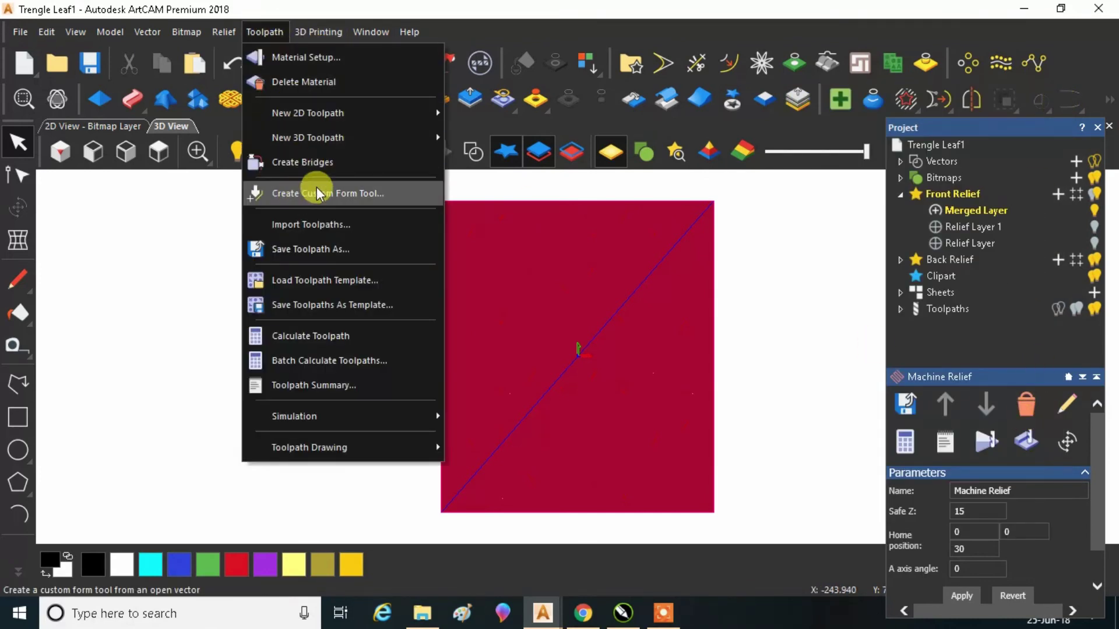
pyautogui.click(310, 252)
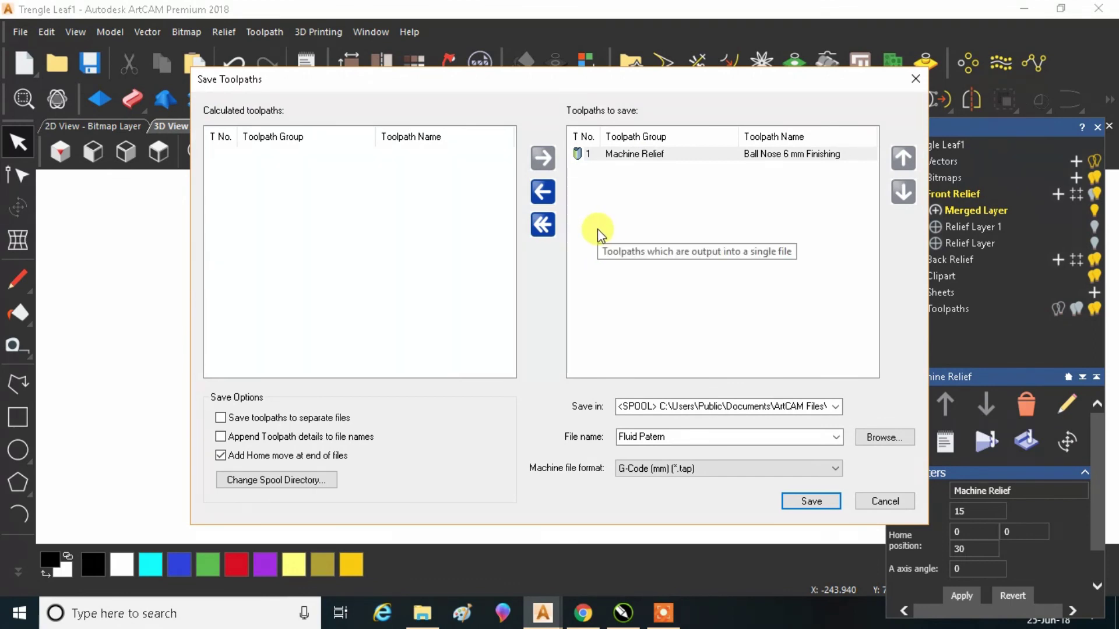
pyautogui.moveTo(704, 437); pyautogui.dragTo(579, 436)
pyautogui.write('Tringle Leaves')
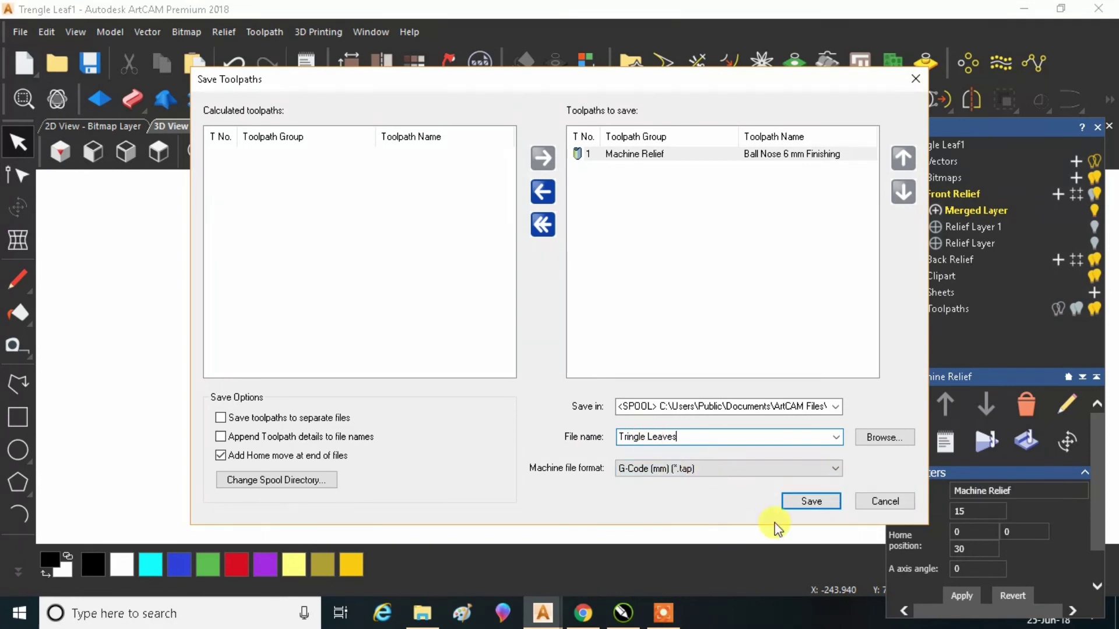
pyautogui.click(810, 503)
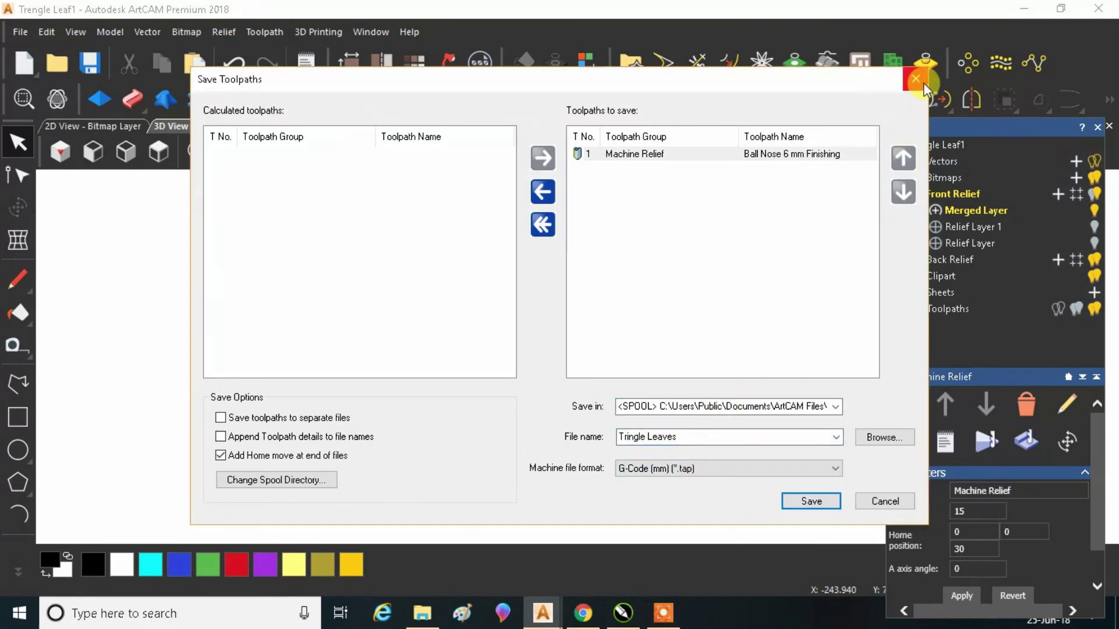
pyautogui.click(921, 80)
# Start the toolpath simulation and run it at fast speed toward completion
pyautogui.click(985, 441)
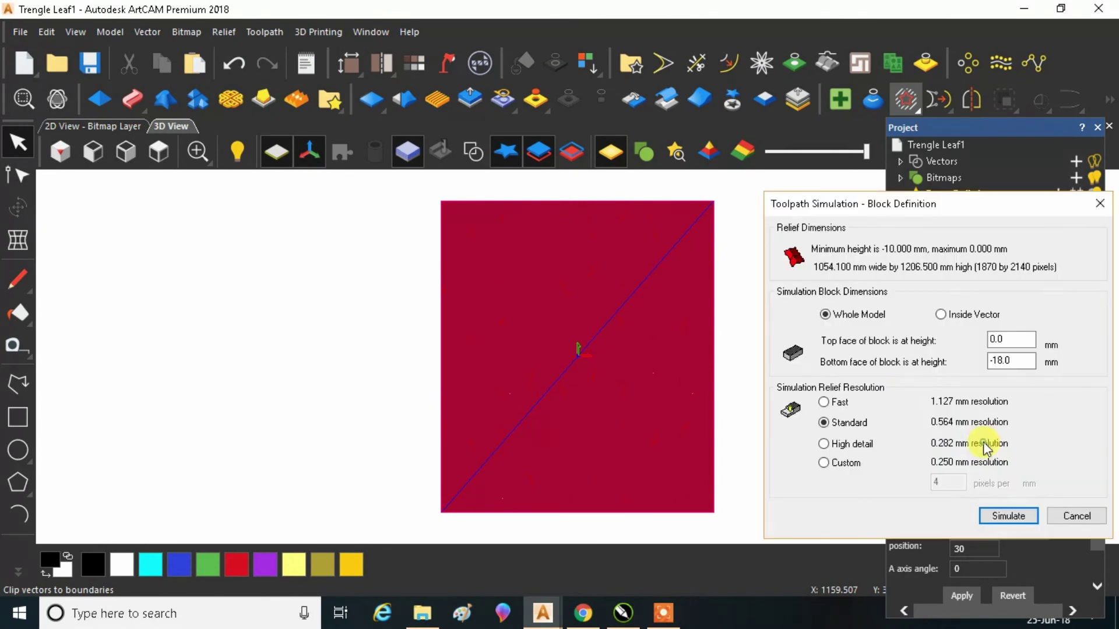
pyautogui.click(983, 503)
pyautogui.click(789, 277)
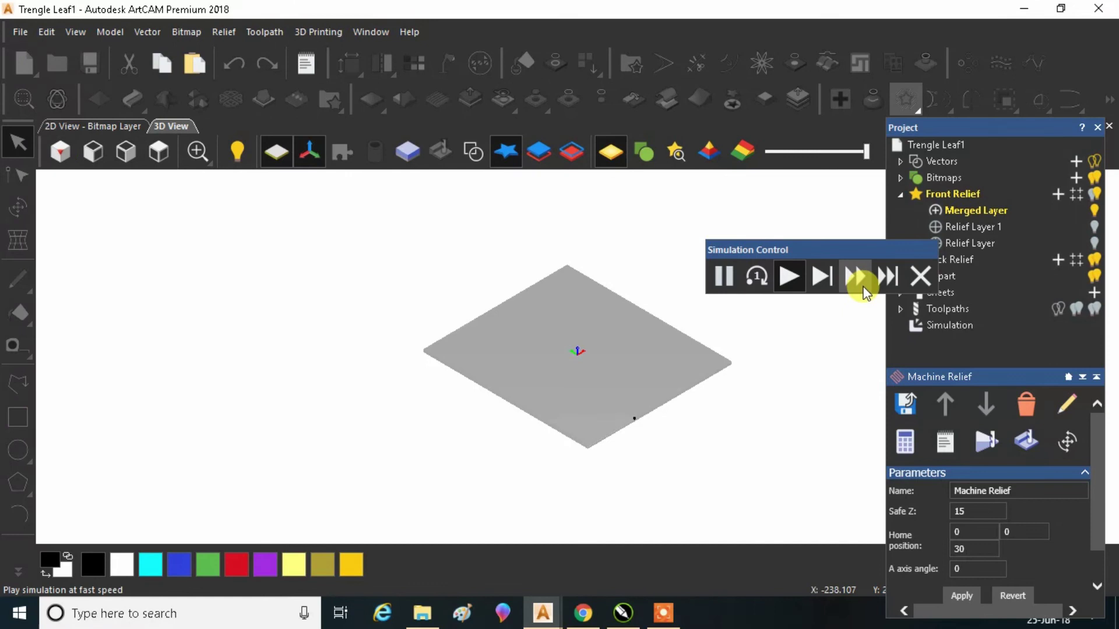
pyautogui.click(858, 278)
pyautogui.click(887, 278)
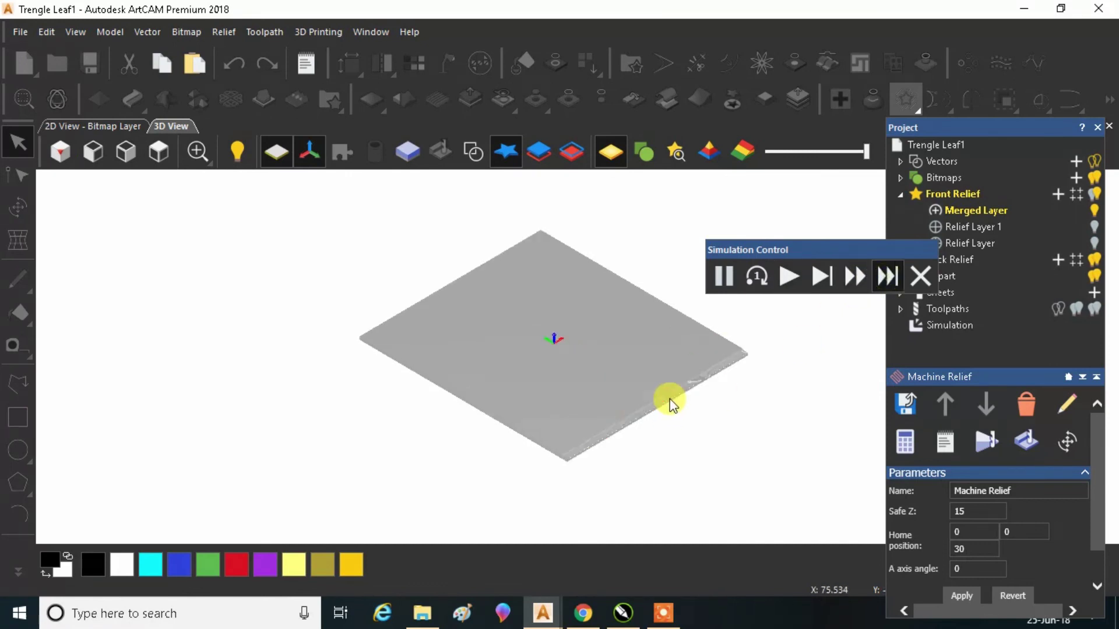
# Replay the simulation at fast speed until the leaf pattern is fully carved, then close playback
pyautogui.scroll(4, 663, 387)
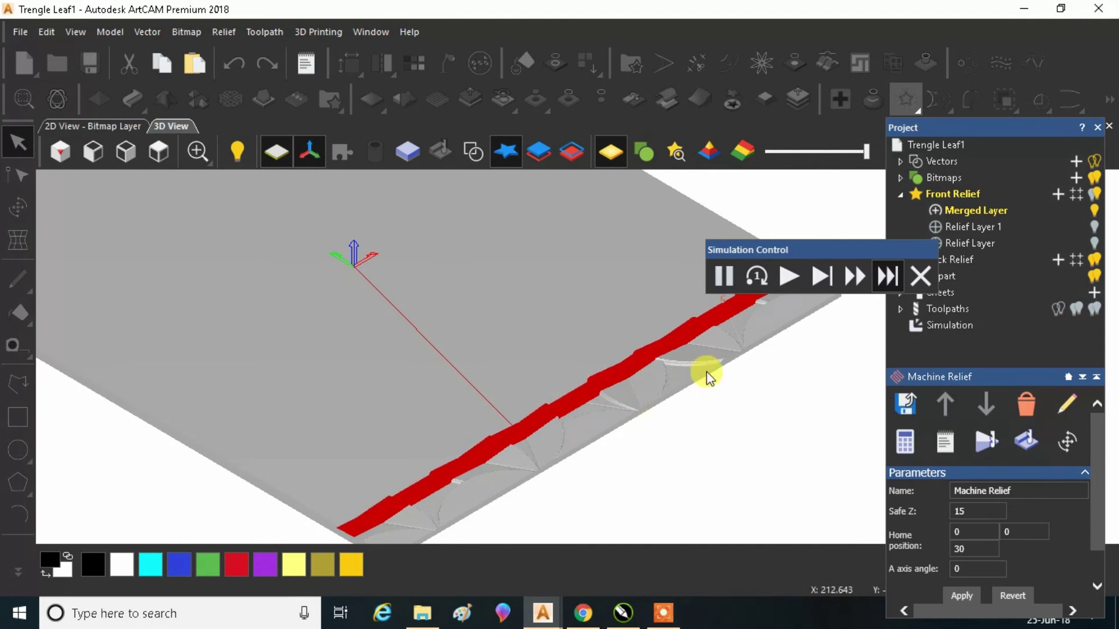
pyautogui.scroll(3, 707, 376)
pyautogui.scroll(3, 669, 382)
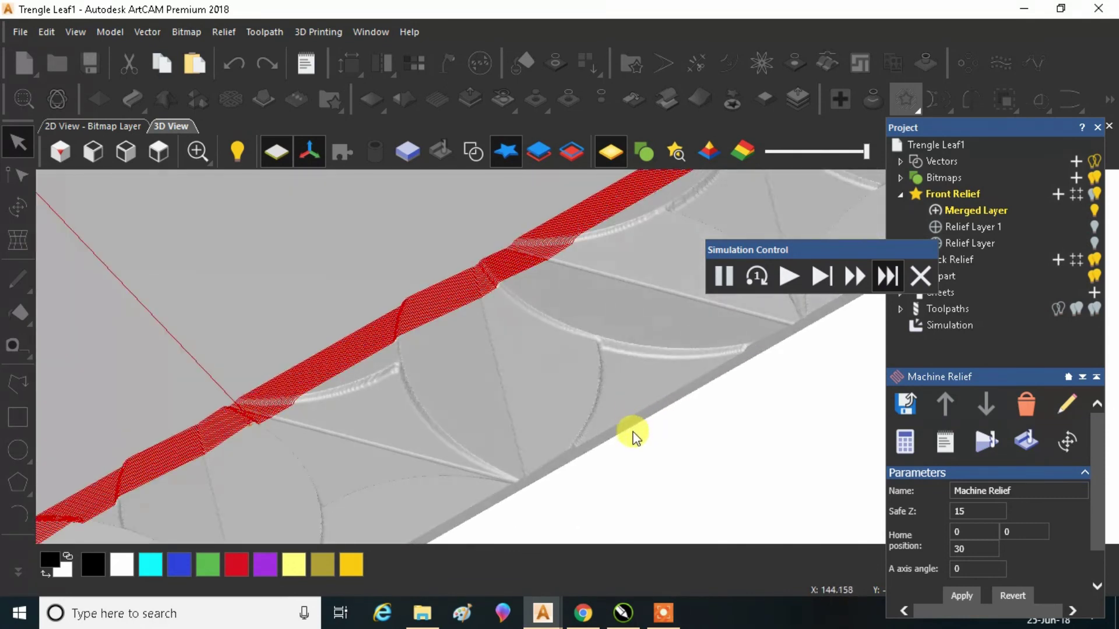
pyautogui.scroll(-3, 633, 434)
pyautogui.scroll(-2, 635, 439)
pyautogui.scroll(-3, 641, 433)
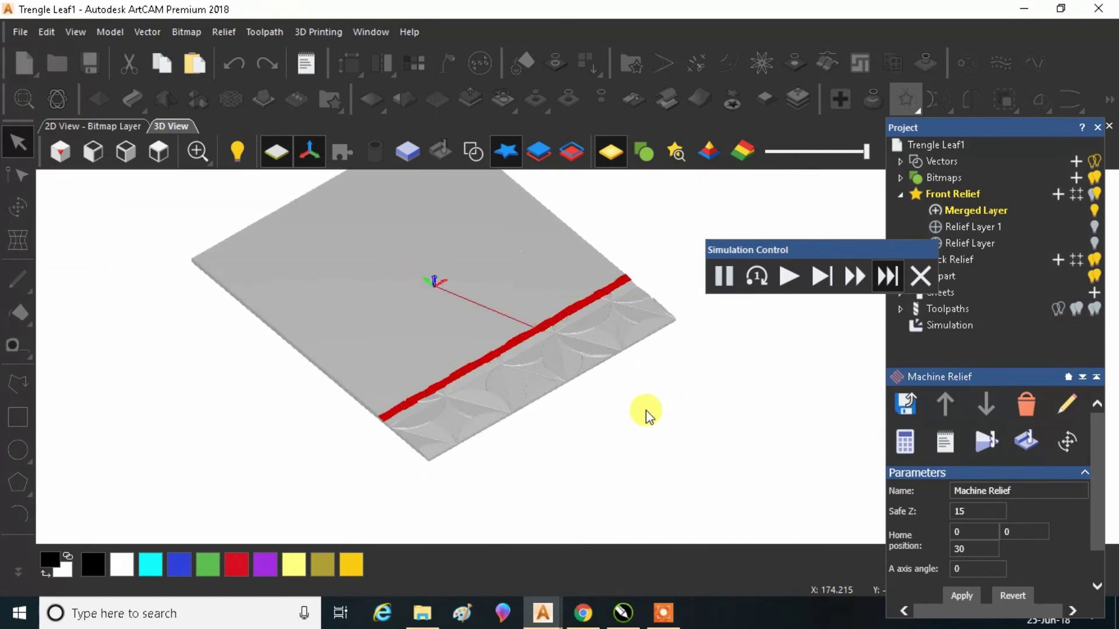
pyautogui.click(789, 277)
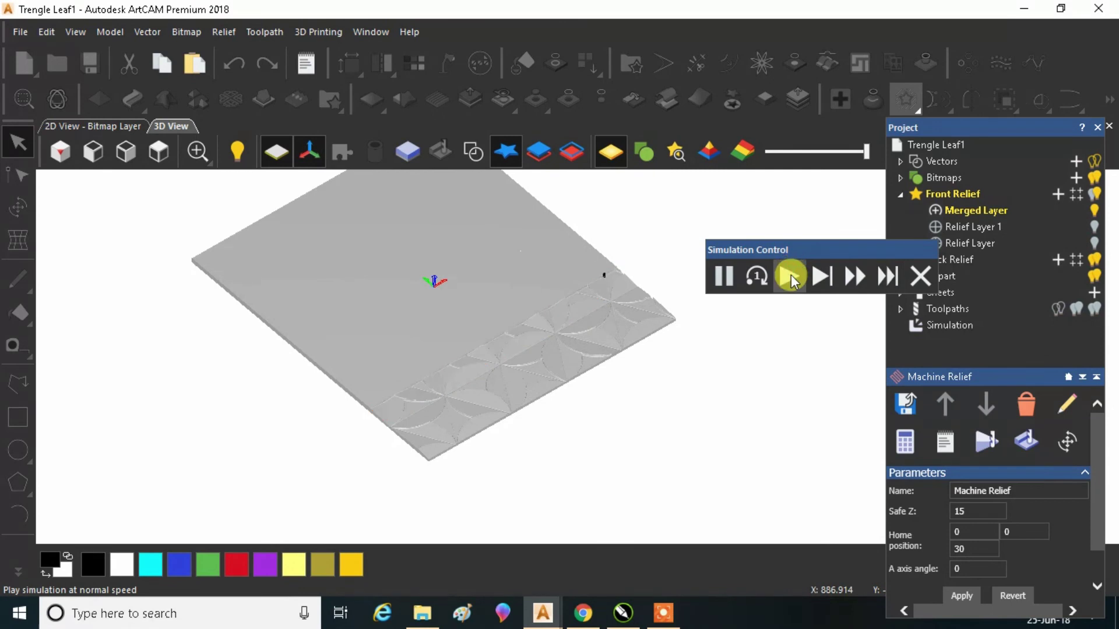
pyautogui.click(857, 274)
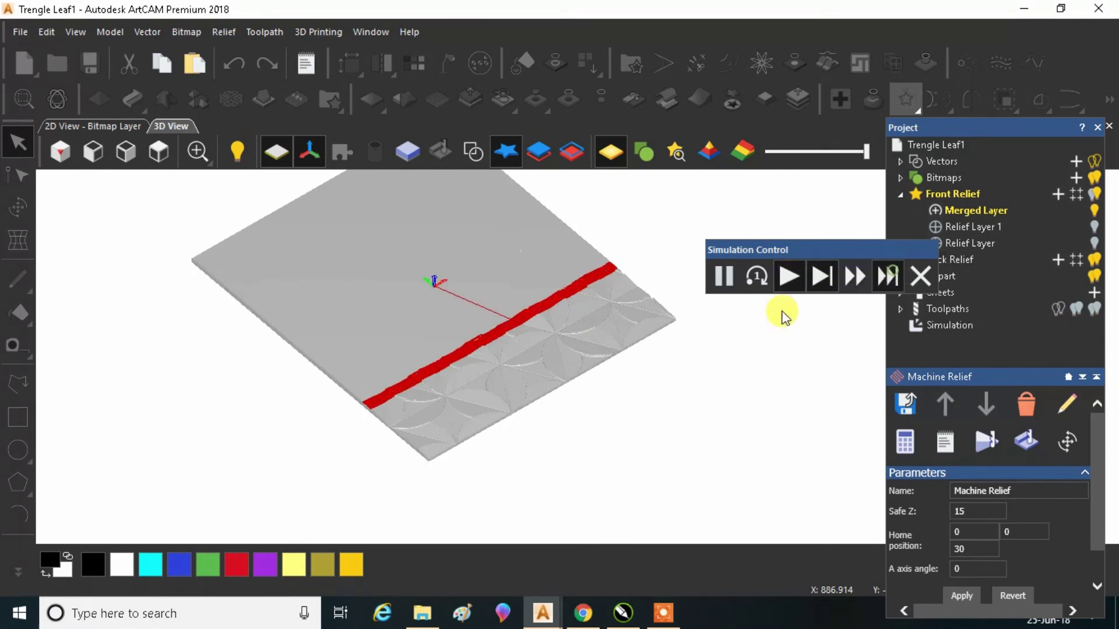
pyautogui.scroll(-2, 551, 357)
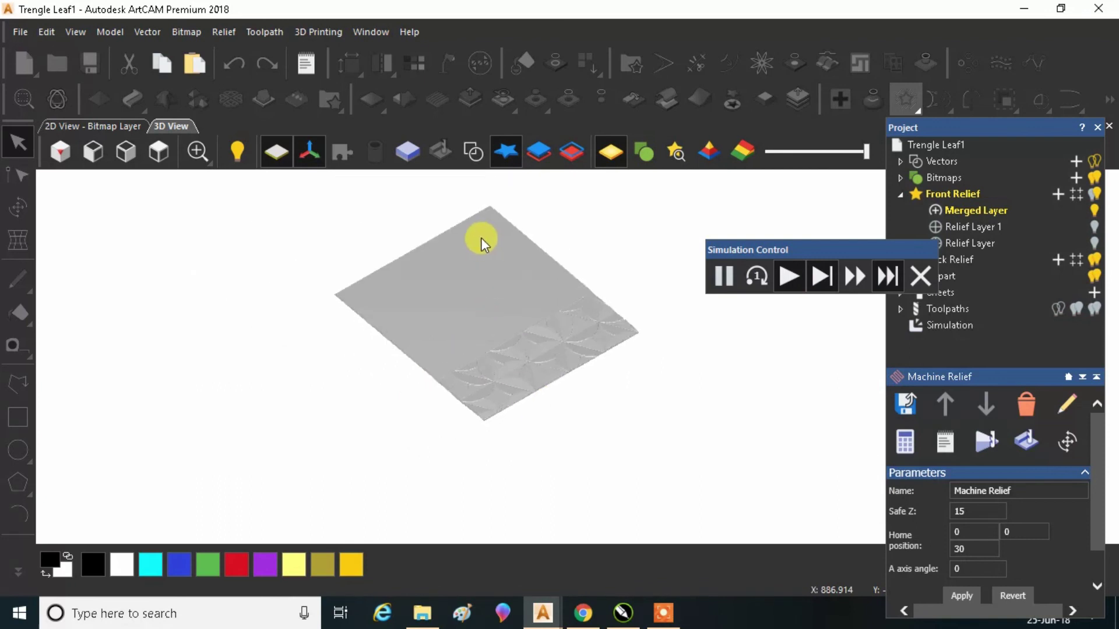
pyautogui.scroll(2, 479, 223)
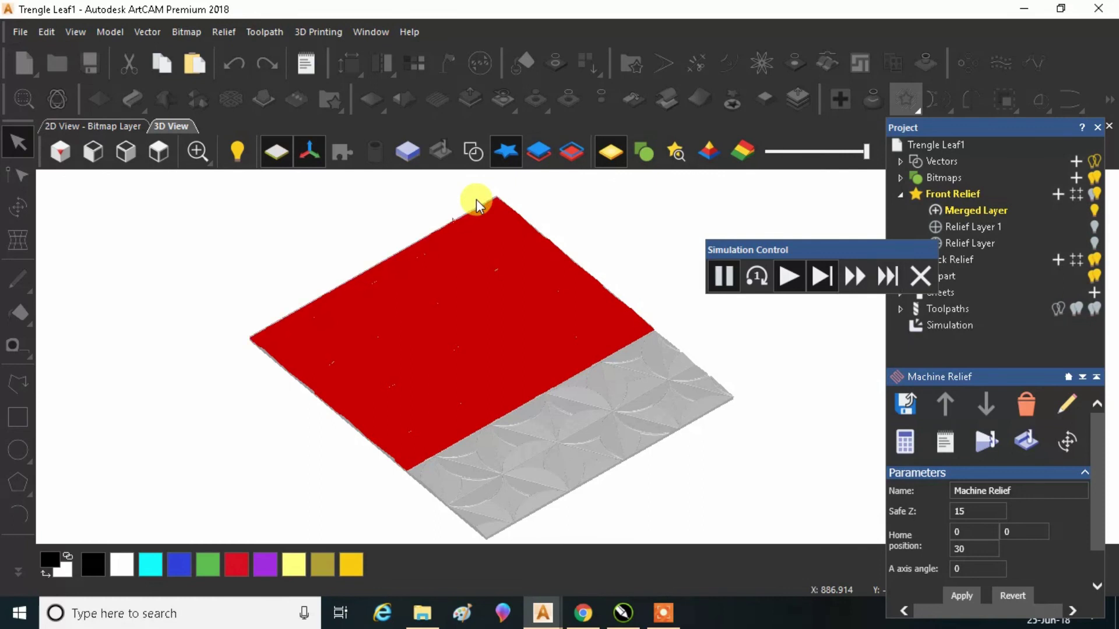
pyautogui.scroll(4, 494, 320)
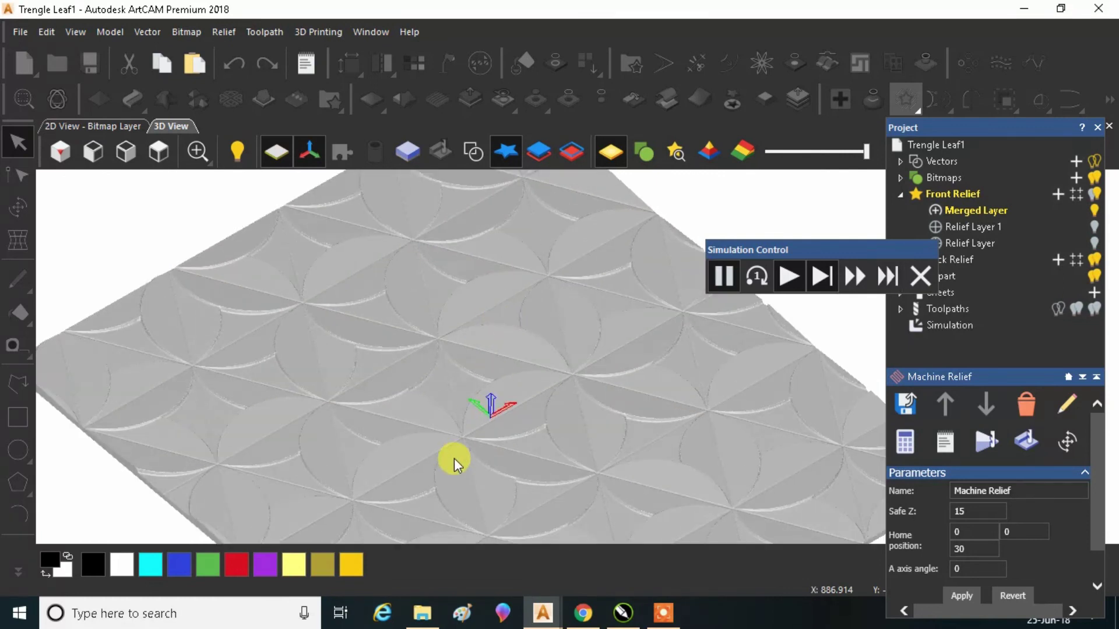
pyautogui.click(921, 276)
pyautogui.scroll(-5, 548, 323)
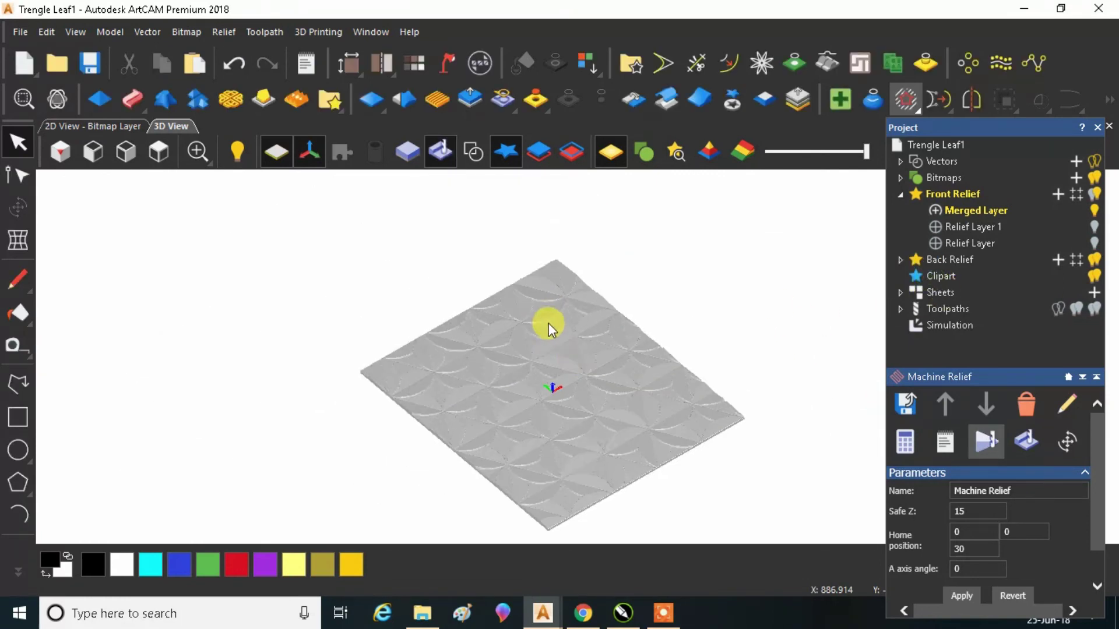
pyautogui.scroll(2, 557, 415)
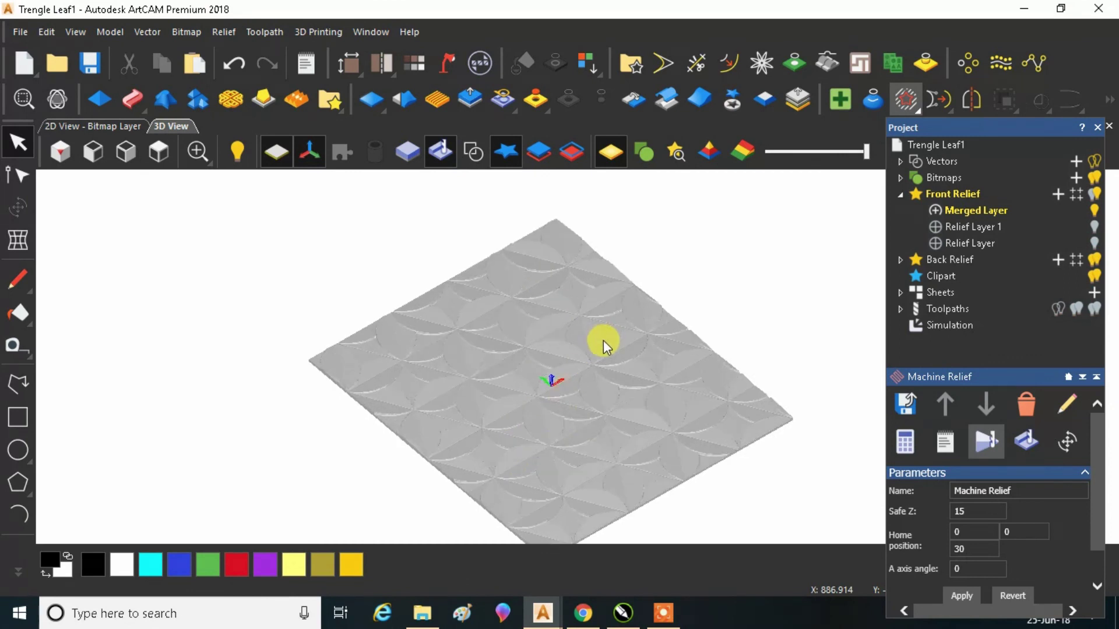
pyautogui.click(150, 150)
pyautogui.scroll(5, 593, 376)
pyautogui.moveTo(658, 301); pyautogui.dragTo(387, 259)
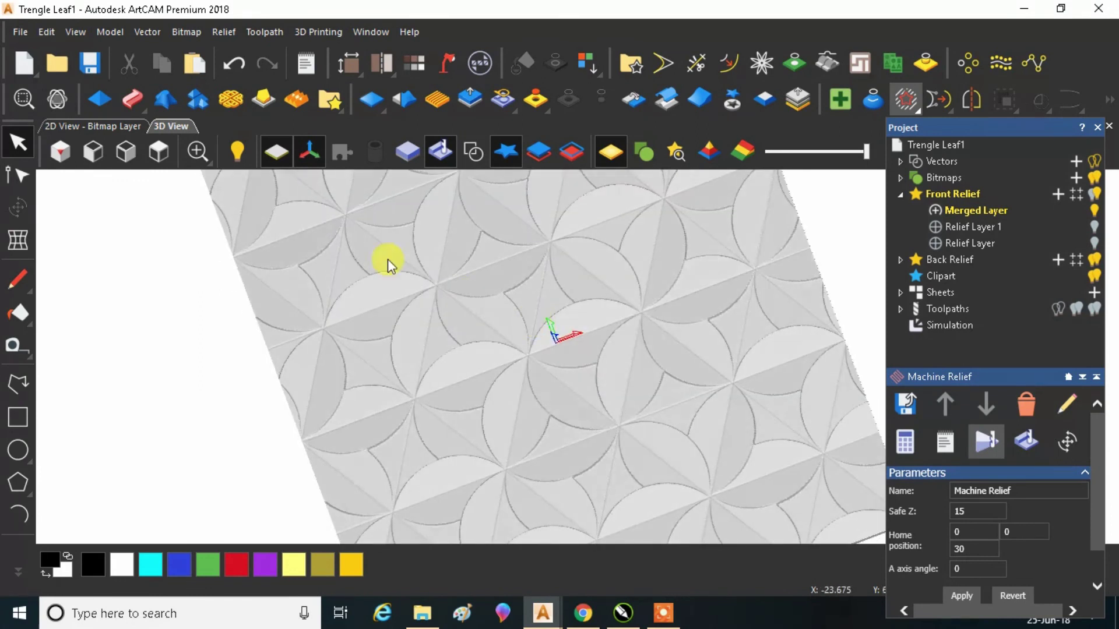
pyautogui.click(160, 150)
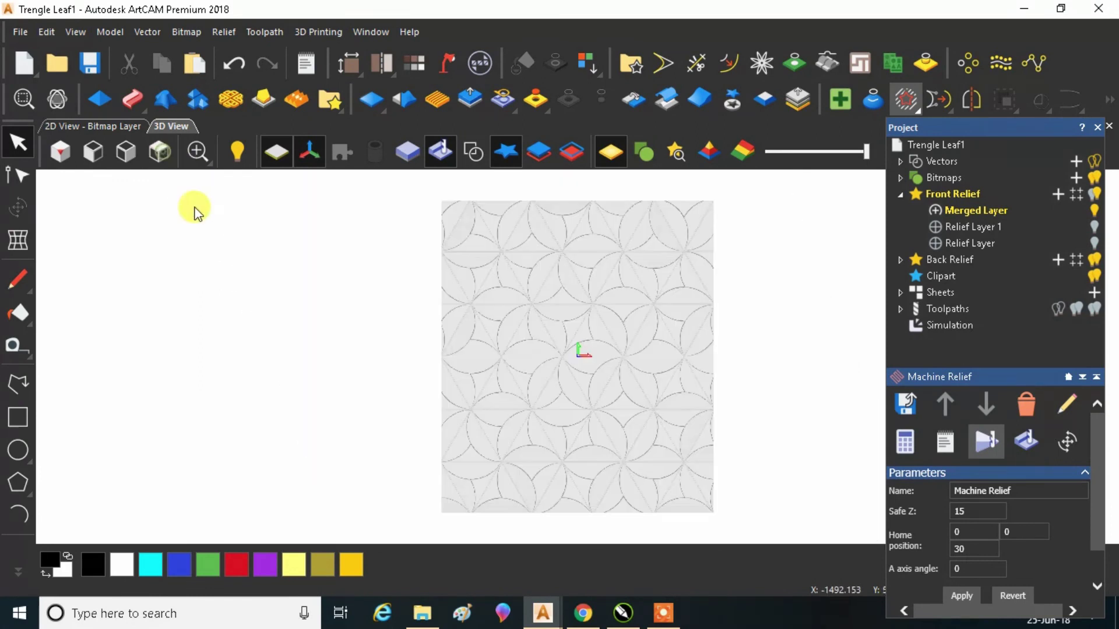
pyautogui.click(59, 151)
pyautogui.scroll(2, 631, 359)
pyautogui.moveTo(619, 369); pyautogui.dragTo(482, 315)
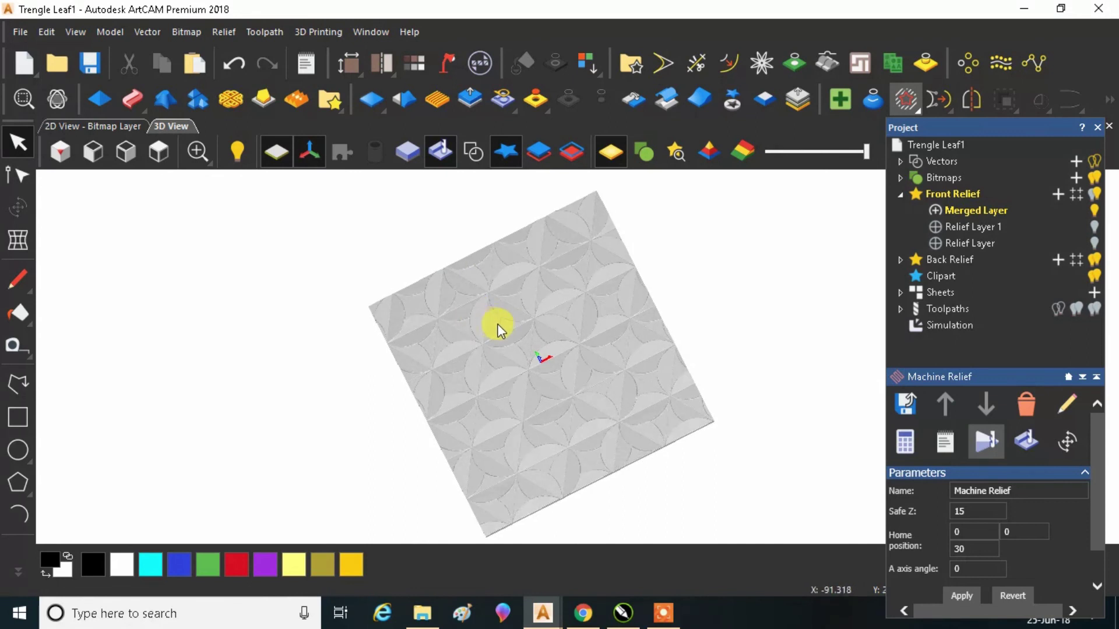
pyautogui.scroll(-1, 541, 335)
pyautogui.scroll(4, 544, 337)
pyautogui.moveTo(544, 338); pyautogui.dragTo(599, 274)
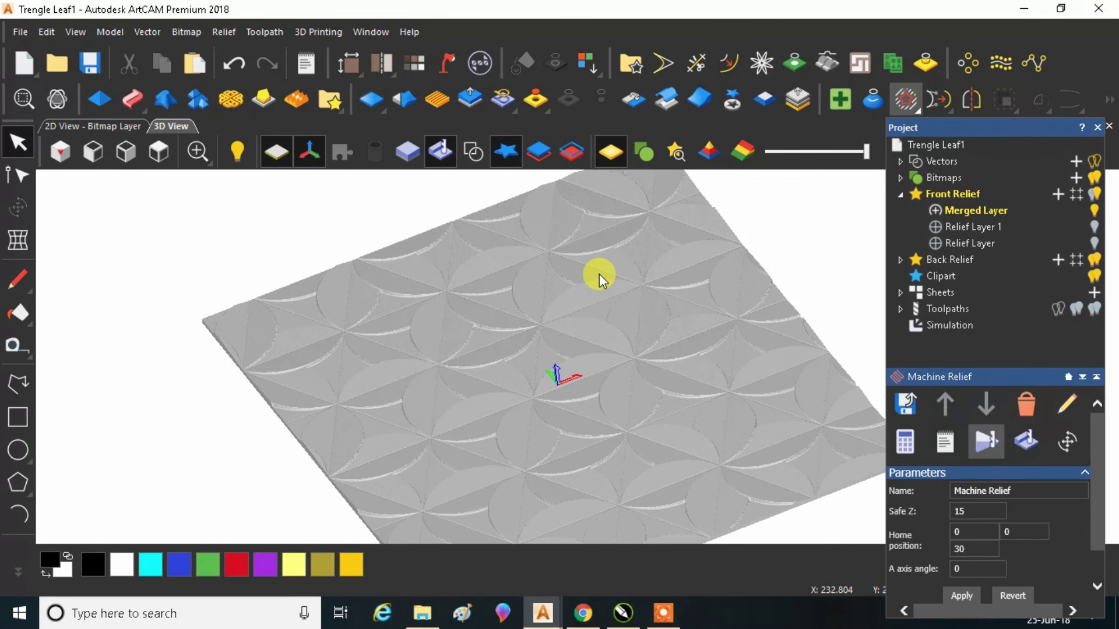
pyautogui.click(153, 155)
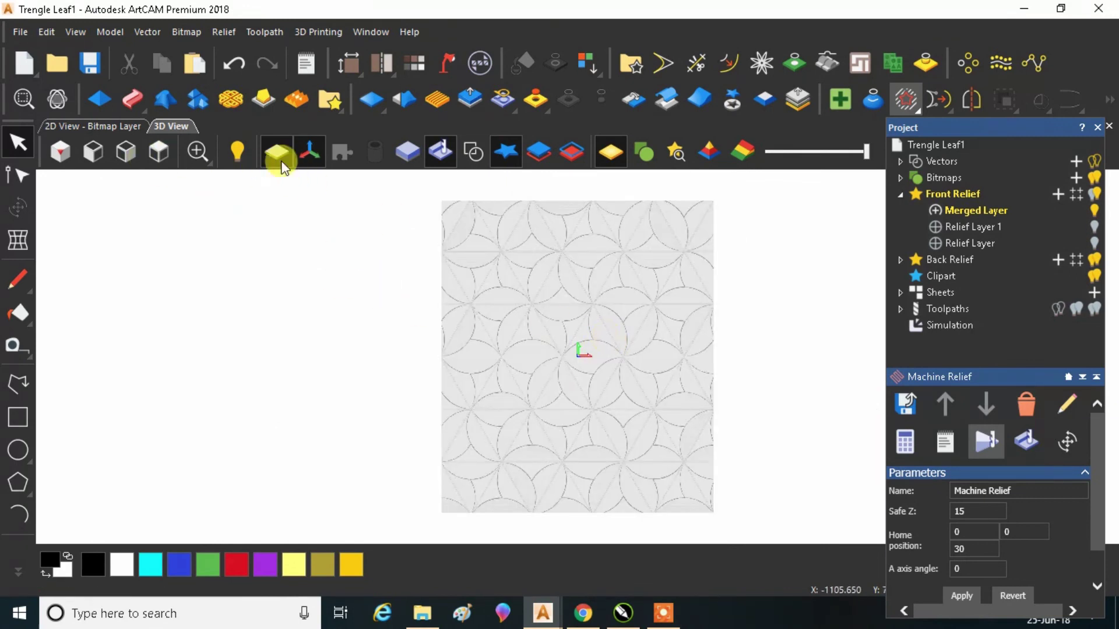
# Export the composite relief as 'Tringle Leaves' in ArtCAM 9 Relief (*.rlf) format
pyautogui.click(235, 34)
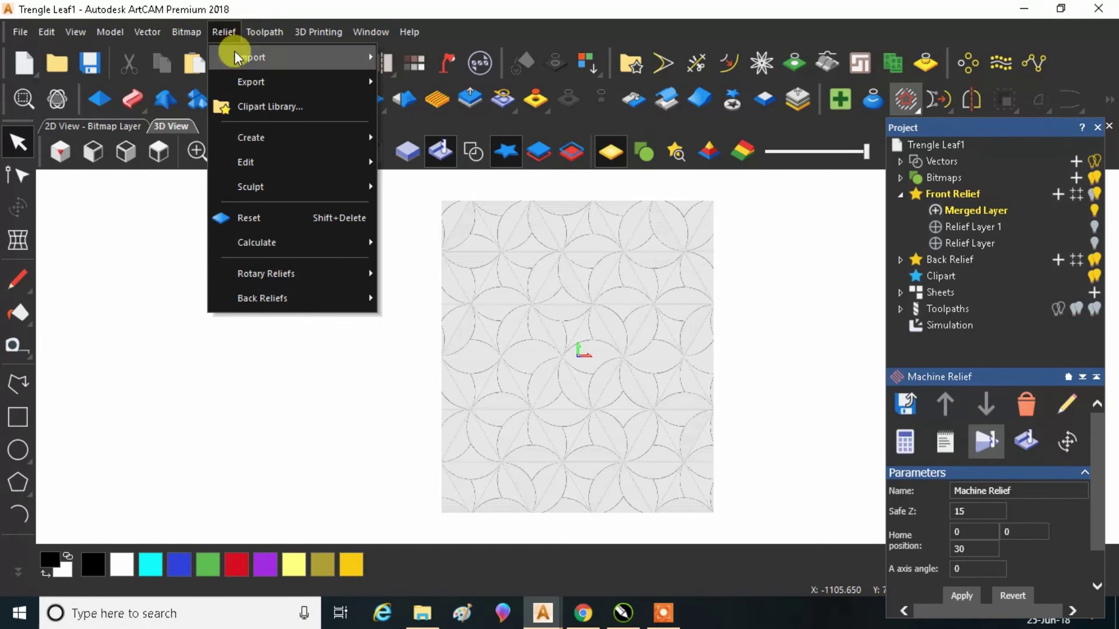
pyautogui.moveTo(247, 81)
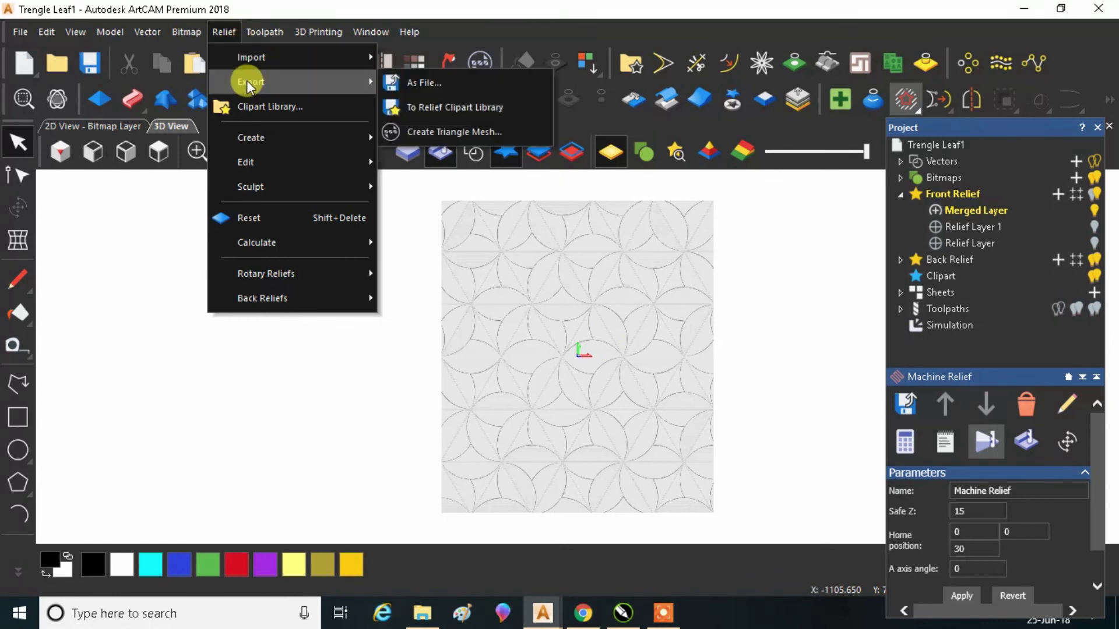
pyautogui.click(466, 79)
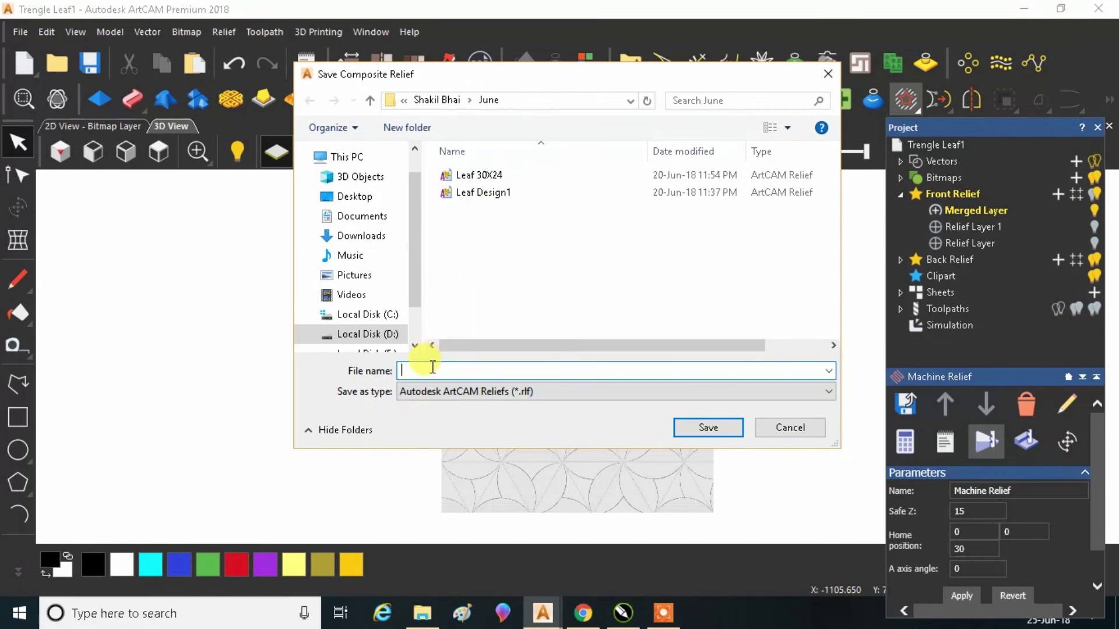
pyautogui.write('Tringle Leaves')
pyautogui.click(427, 390)
pyautogui.click(450, 433)
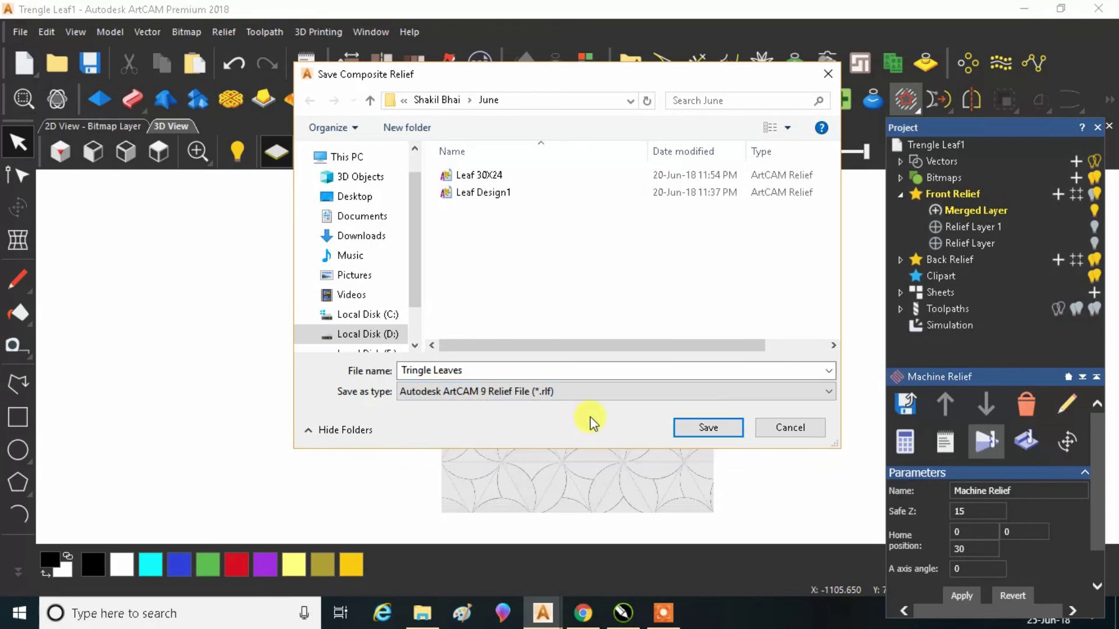
pyautogui.click(693, 423)
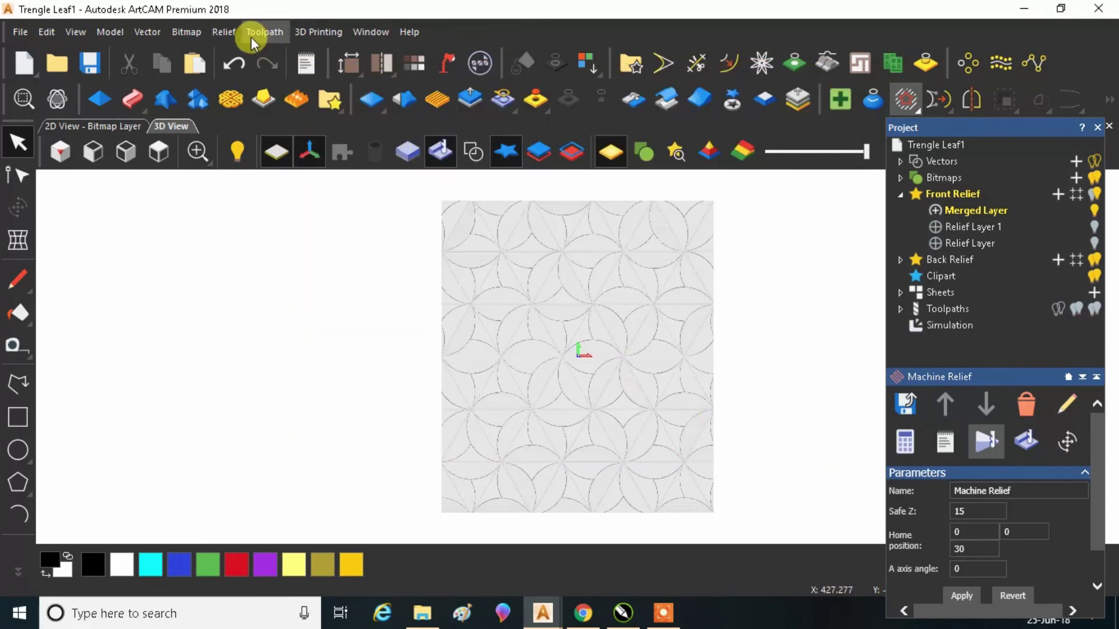
# Export the composite relief again as 'Tringle Leaves' in Windows Bitmap (*.bmp) format
pyautogui.click(226, 33)
pyautogui.moveTo(246, 80)
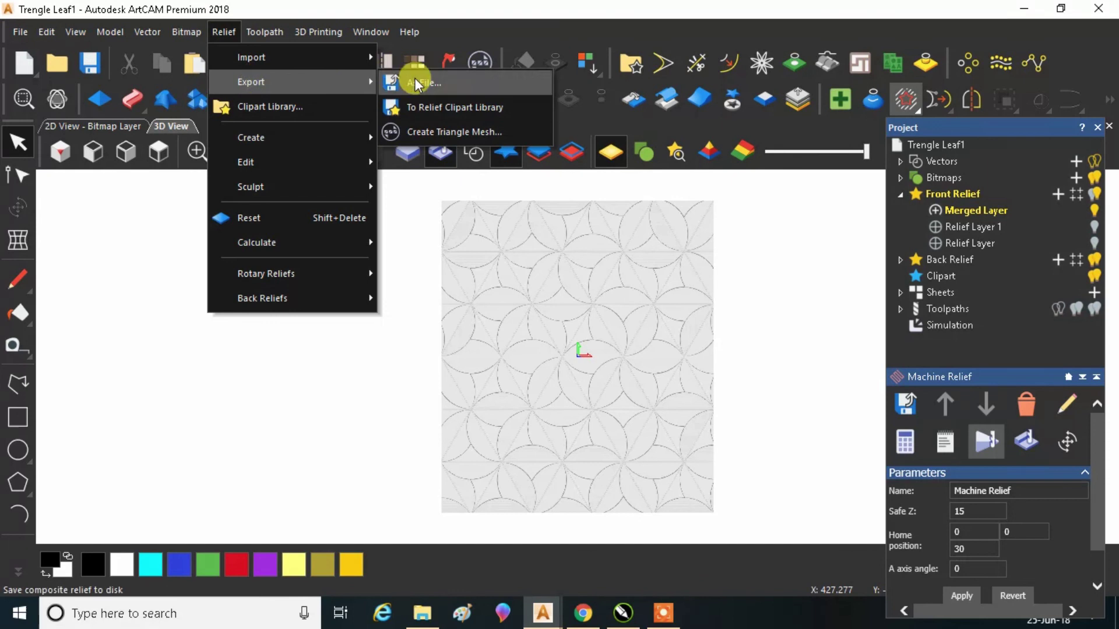
pyautogui.click(408, 80)
pyautogui.click(507, 391)
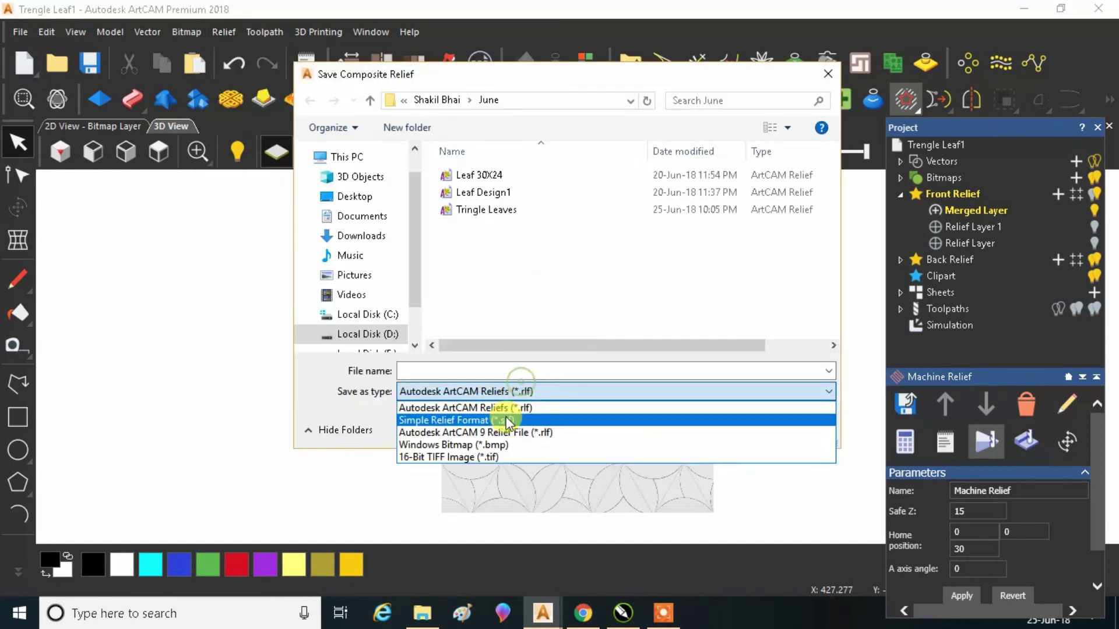
pyautogui.click(504, 446)
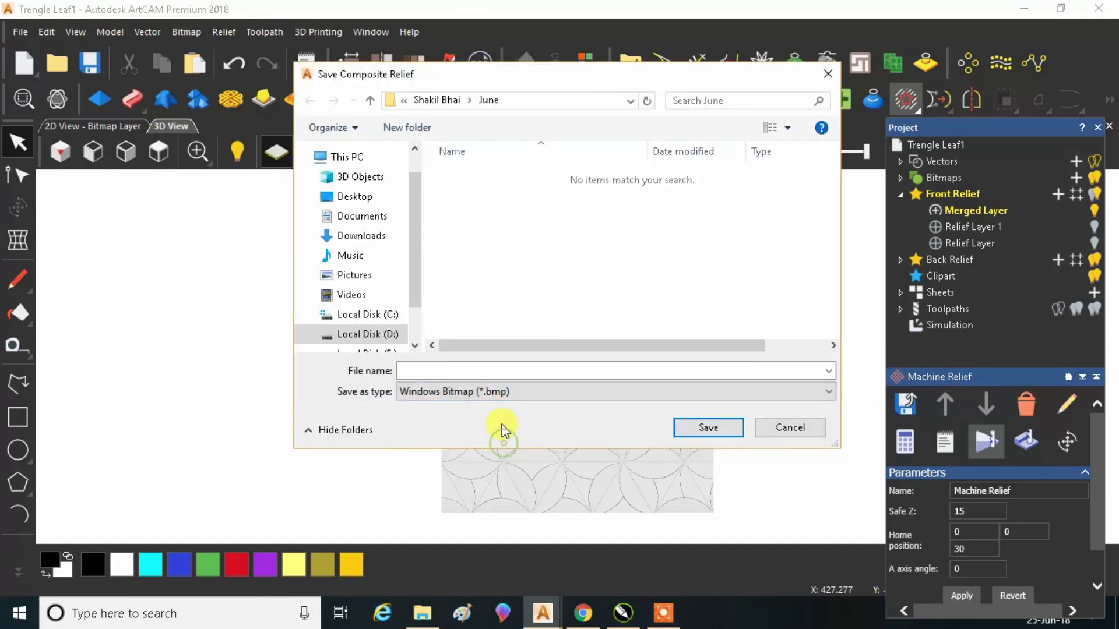
pyautogui.click(467, 371)
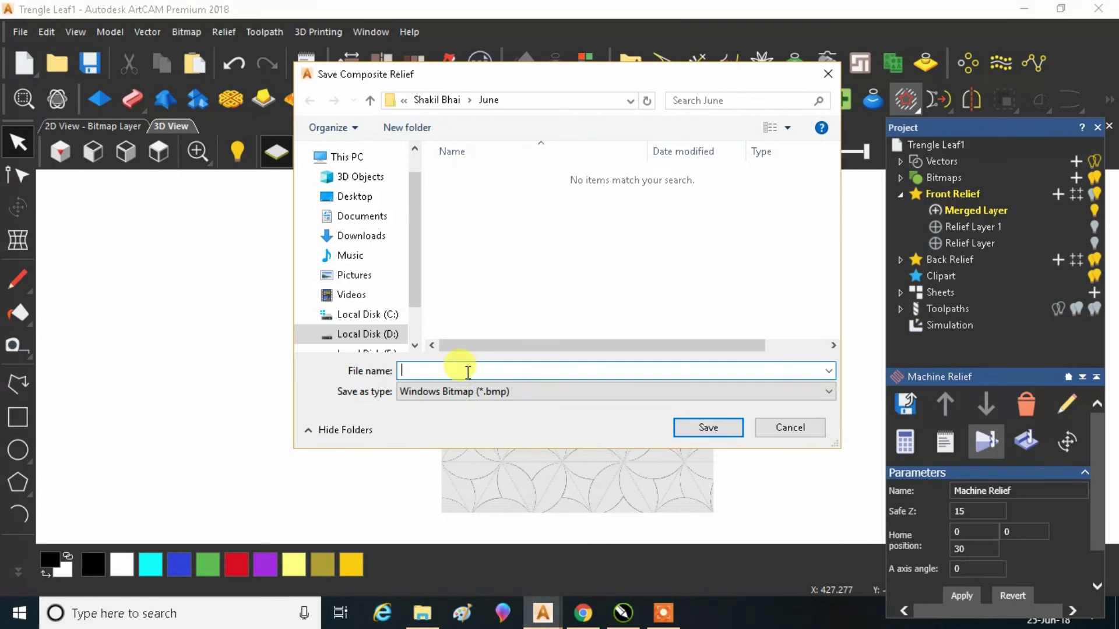
pyautogui.write('Tringle Leaves')
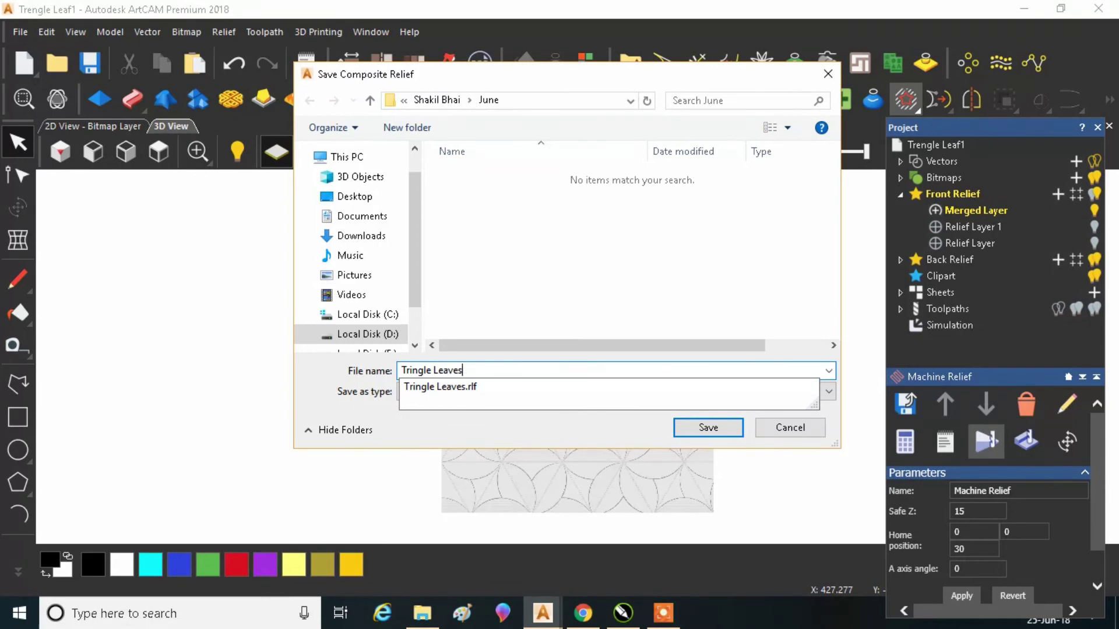
pyautogui.click(689, 424)
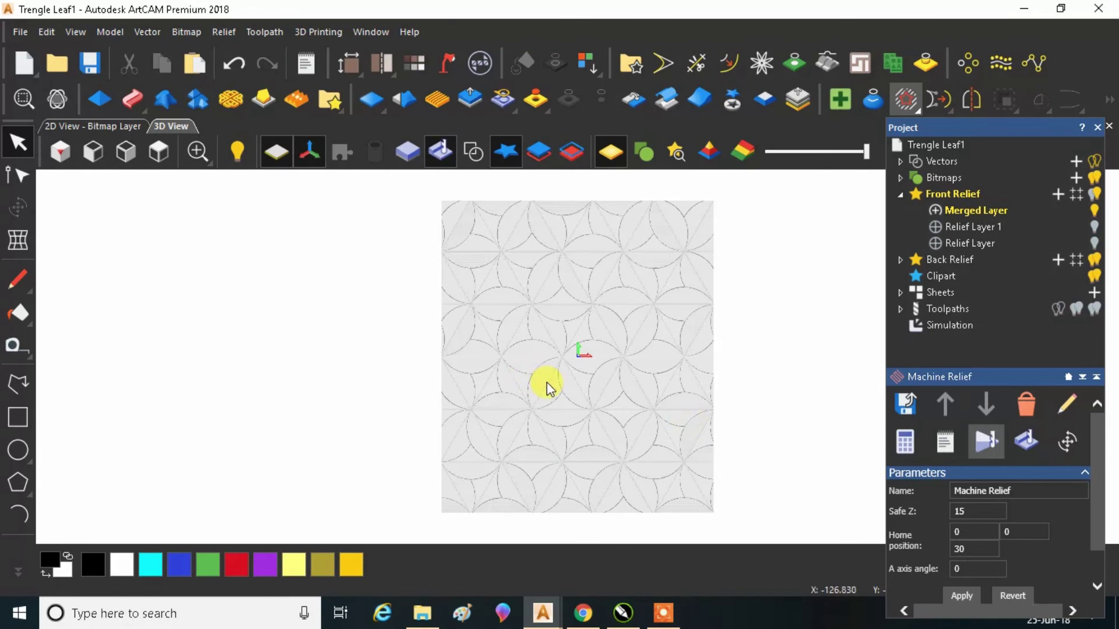
pyautogui.scroll(2, 620, 355)
pyautogui.moveTo(621, 355); pyautogui.dragTo(659, 284)
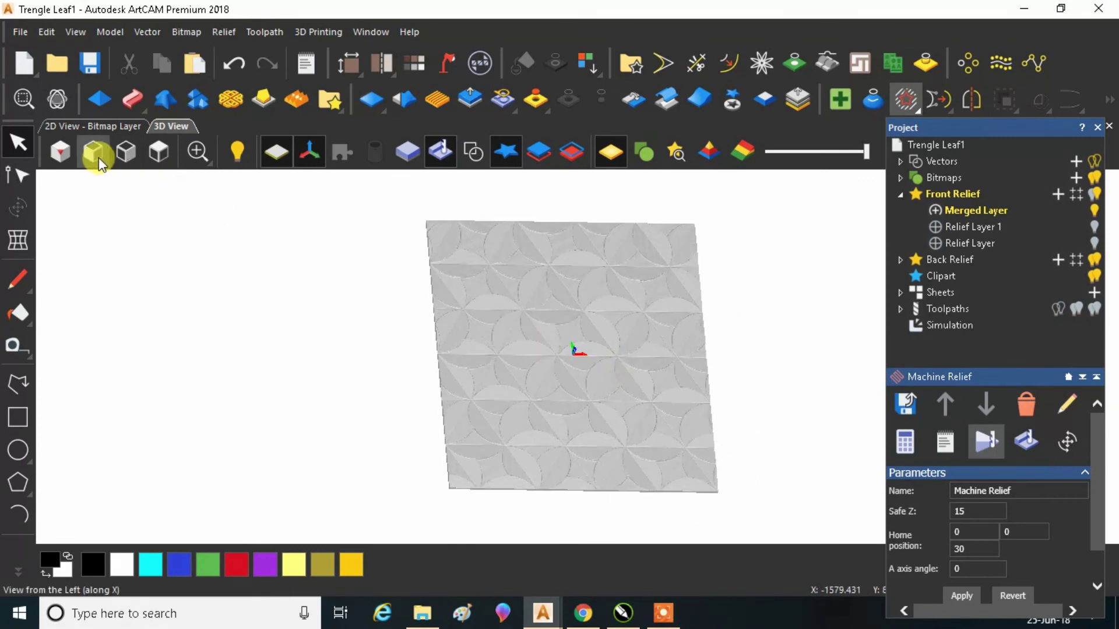
pyautogui.click(60, 152)
pyautogui.moveTo(623, 351); pyautogui.dragTo(522, 352)
pyautogui.click(159, 151)
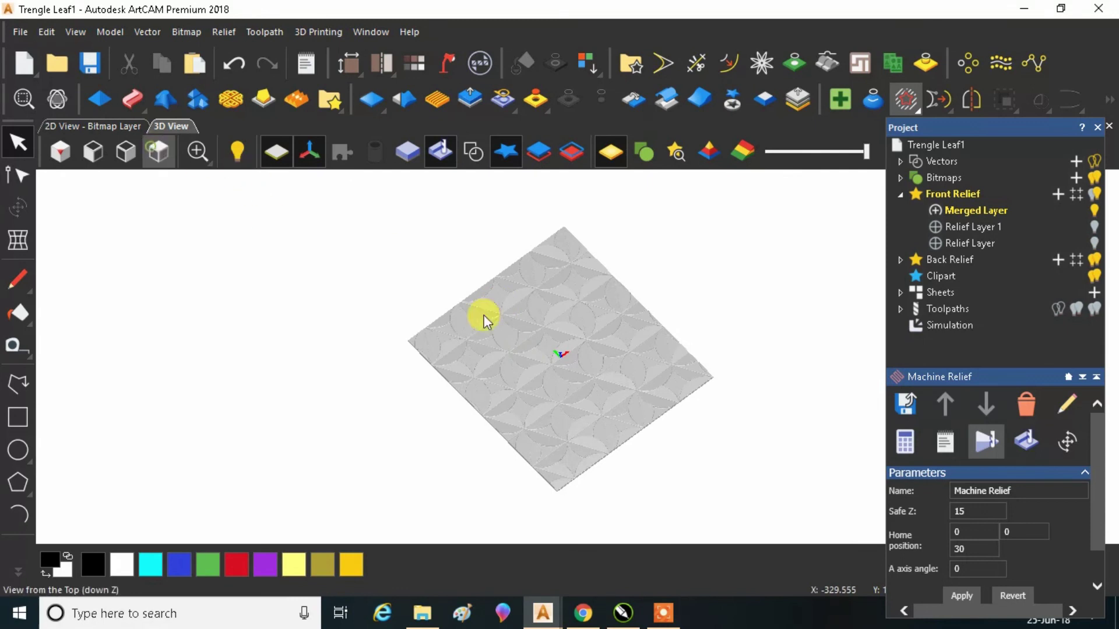
pyautogui.moveTo(632, 324); pyautogui.dragTo(449, 378)
pyautogui.click(60, 152)
pyautogui.moveTo(502, 414); pyautogui.dragTo(563, 331)
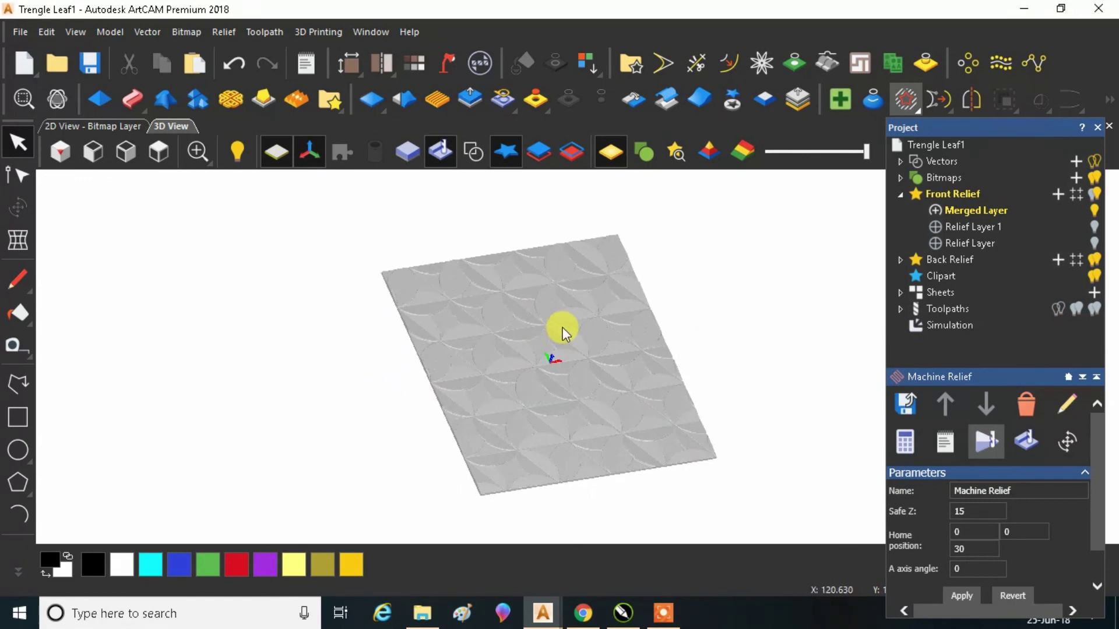
pyautogui.scroll(-1, 540, 368)
pyautogui.click(59, 152)
pyautogui.scroll(1, 595, 362)
pyautogui.moveTo(596, 365); pyautogui.dragTo(555, 429)
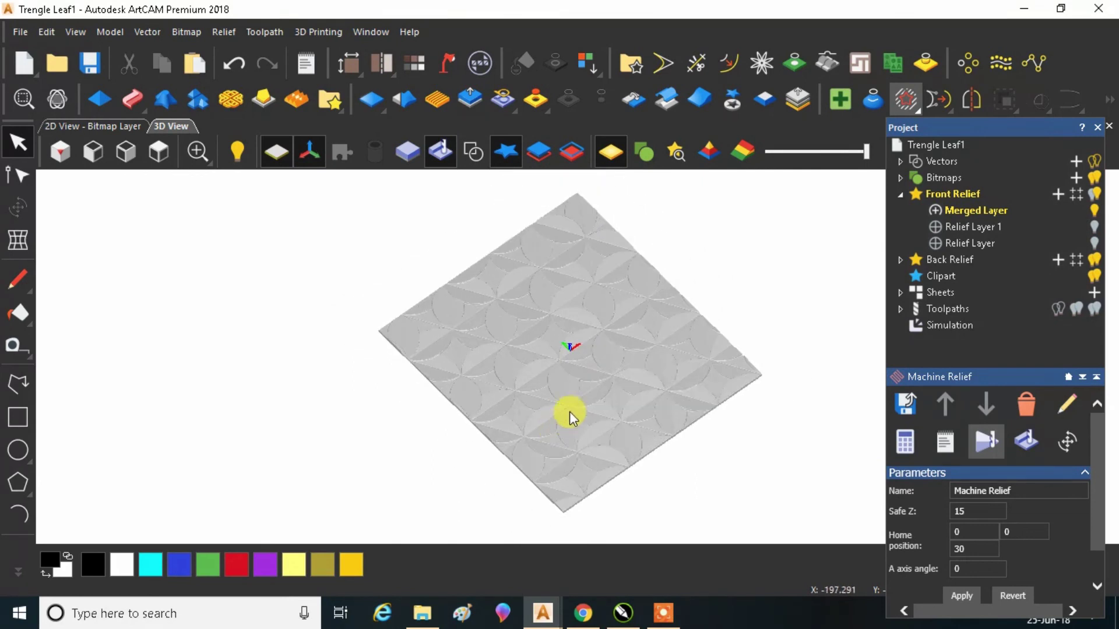